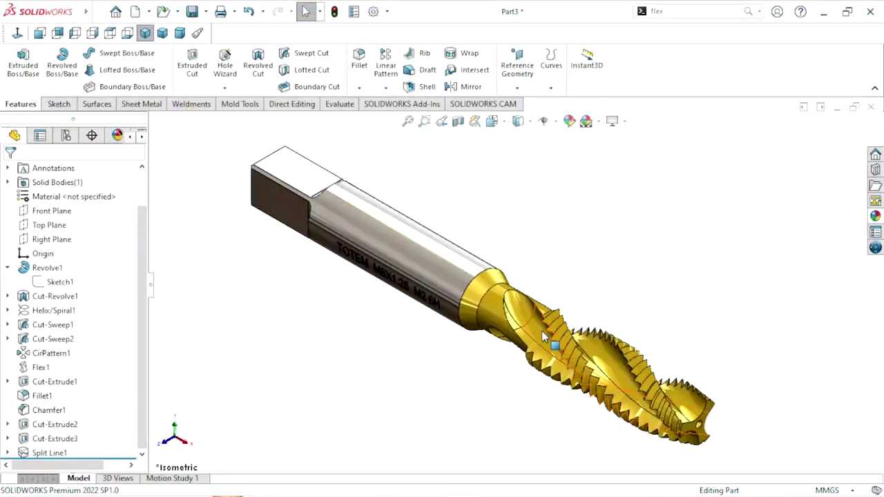
- Orbit the finished tap model marked TOTEM M8X1.25 M2 6H to a horizontal view
mouse_move(541, 330)
middle_down()
mouse_move(573, 203)
mouse_move(623, 154)
mouse_move(676, 214)
mouse_move(638, 274)
mouse_move(551, 295)
mouse_move(546, 307)
middle_up()
mouse_move(514, 256)
middle_down()
mouse_move(467, 354)
mouse_move(511, 376)
mouse_move(538, 304)
middle_up()
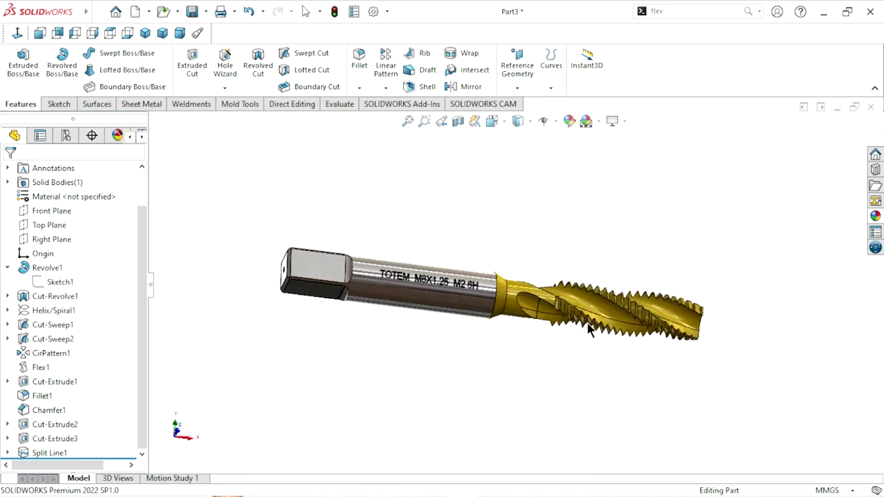
scroll(538, 304, down, 3)
mouse_move(534, 308)
middle_down()
mouse_move(476, 334)
mouse_move(510, 370)
mouse_move(494, 332)
middle_up()
mouse_move(467, 250)
middle_down()
mouse_move(465, 322)
mouse_move(539, 338)
mouse_move(566, 363)
mouse_move(584, 411)
mouse_move(618, 423)
mouse_move(644, 395)
mouse_move(623, 345)
mouse_move(525, 386)
mouse_move(469, 361)
mouse_move(453, 286)
mouse_move(474, 333)
mouse_move(472, 373)
mouse_move(436, 391)
mouse_move(453, 423)
middle_up()
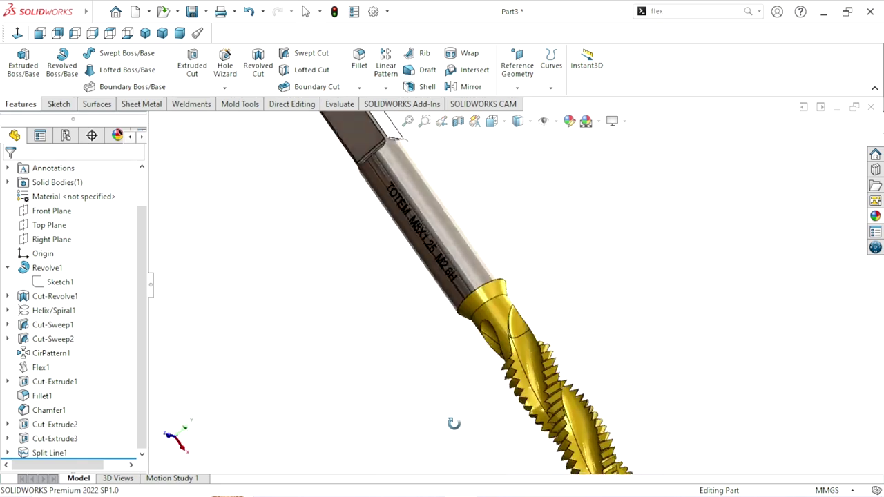
key(ctrl+7)
click(145, 33)
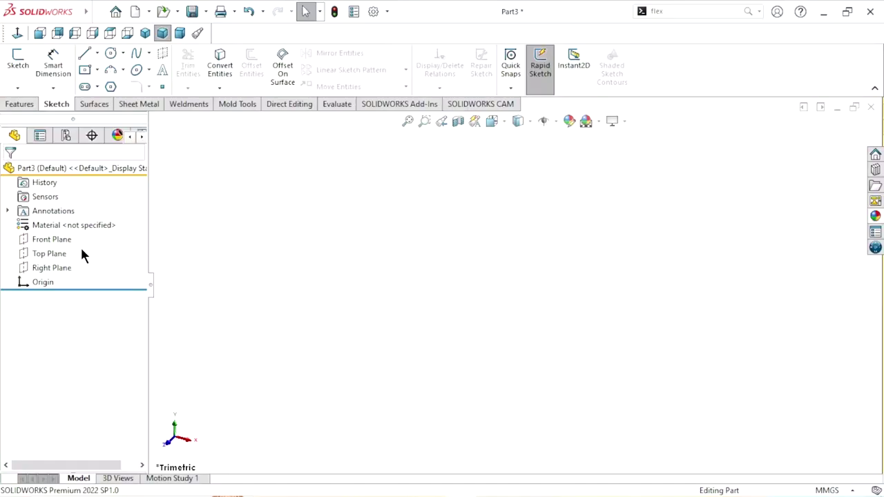
- Start a Front Plane sketch and draw a centerline across the origin
click(66, 237)
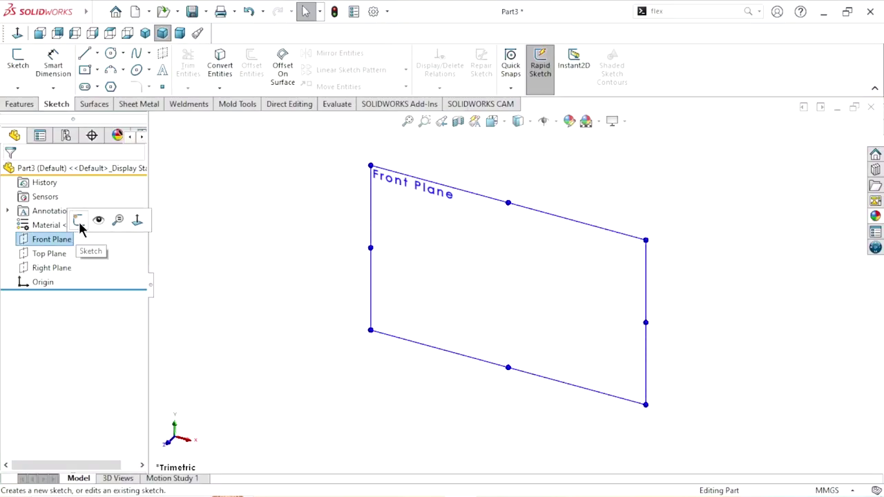
click(79, 221)
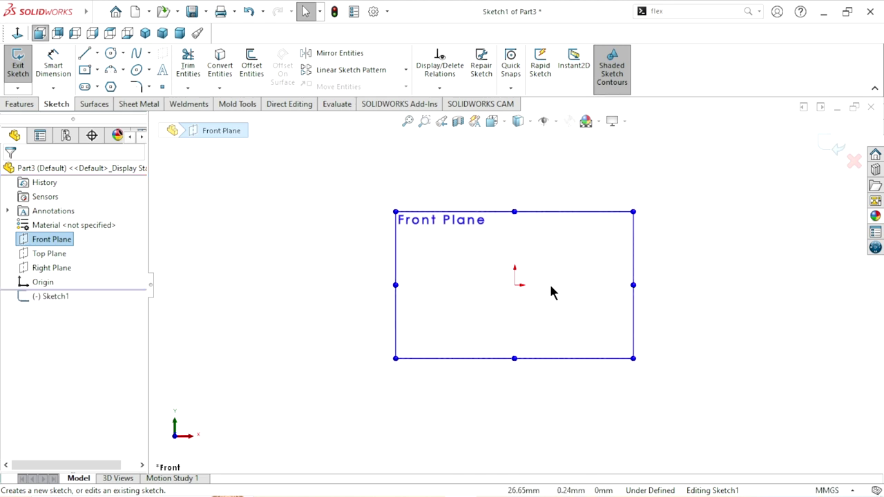
click(99, 55)
click(98, 84)
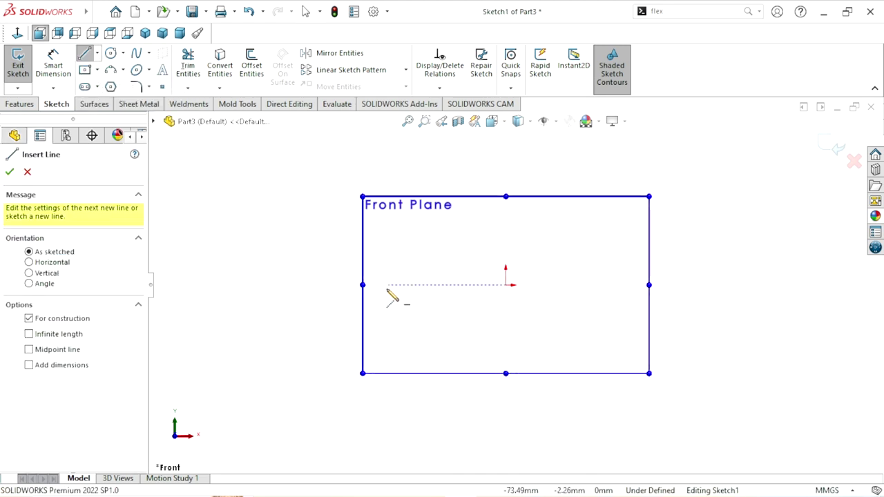
click(300, 293)
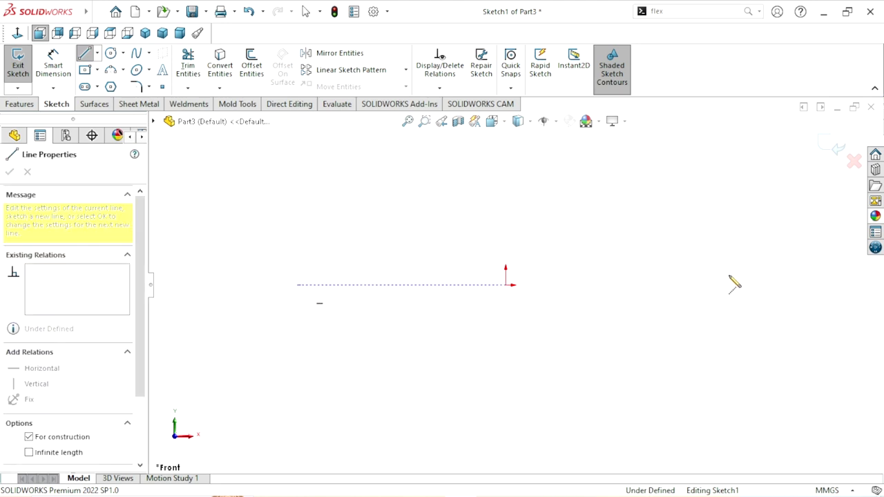
click(715, 281)
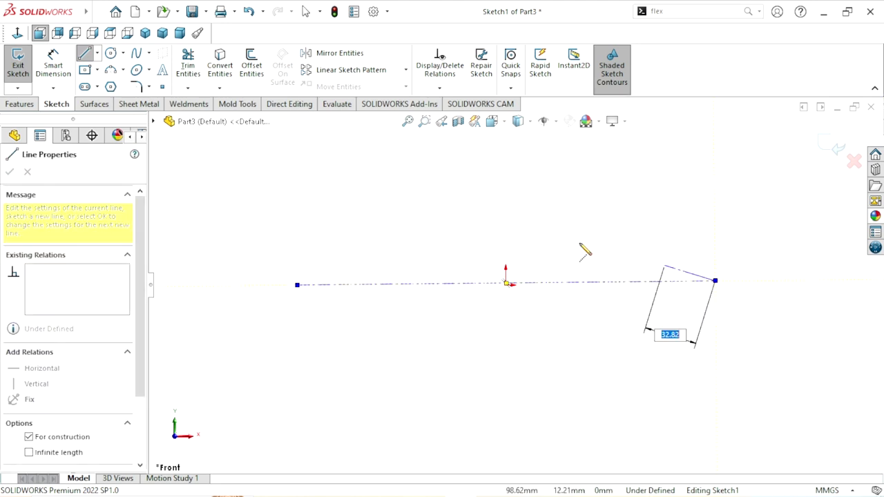
right_click(572, 241)
click(583, 247)
- Make the centerline horizontal and add a Midpoint relation to the origin
scroll(505, 307, down, 2)
click(574, 271)
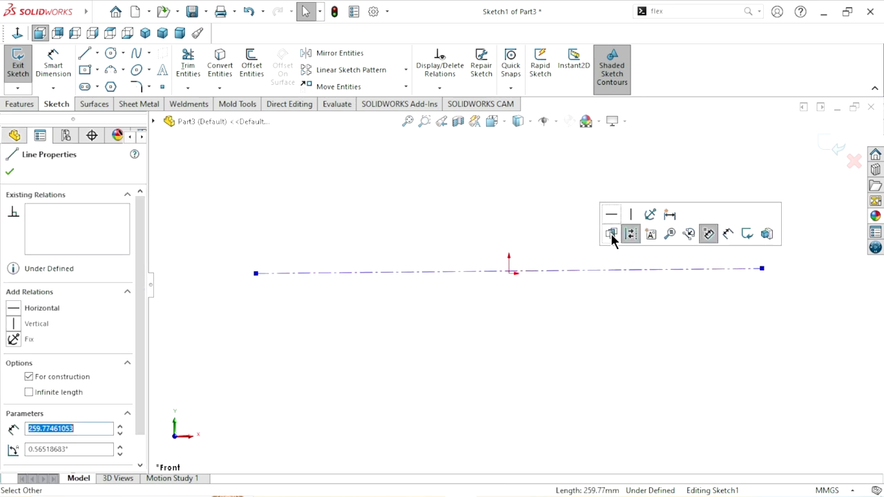
click(611, 214)
click(527, 325)
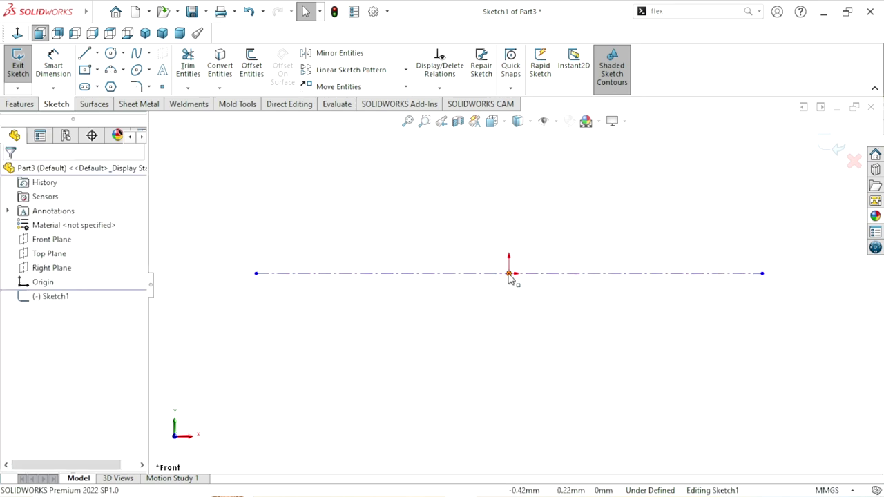
click(504, 275)
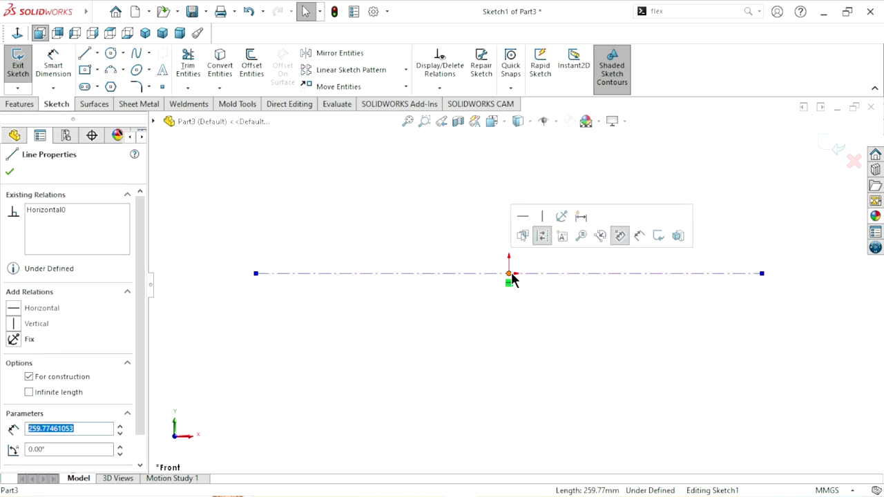
ctrl+click(510, 275)
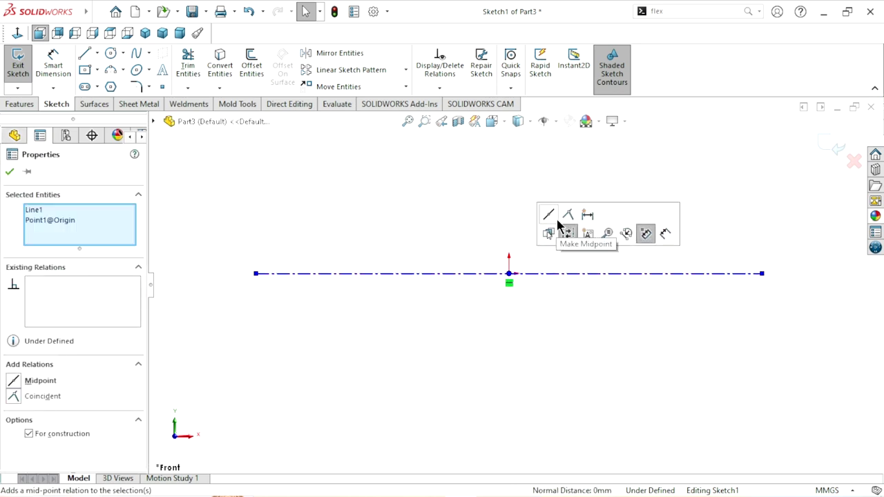
- Dimension the centerline length to 72 mm
click(58, 62)
click(525, 273)
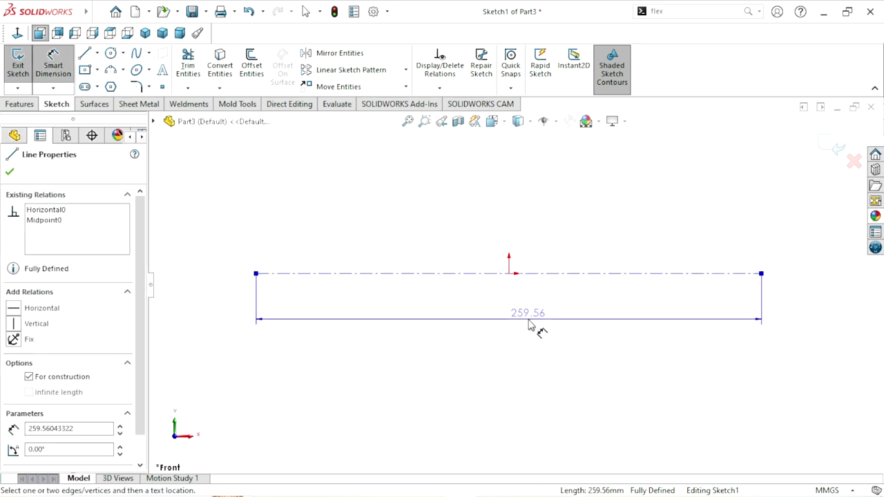
click(519, 319)
text(72)
key(Return)
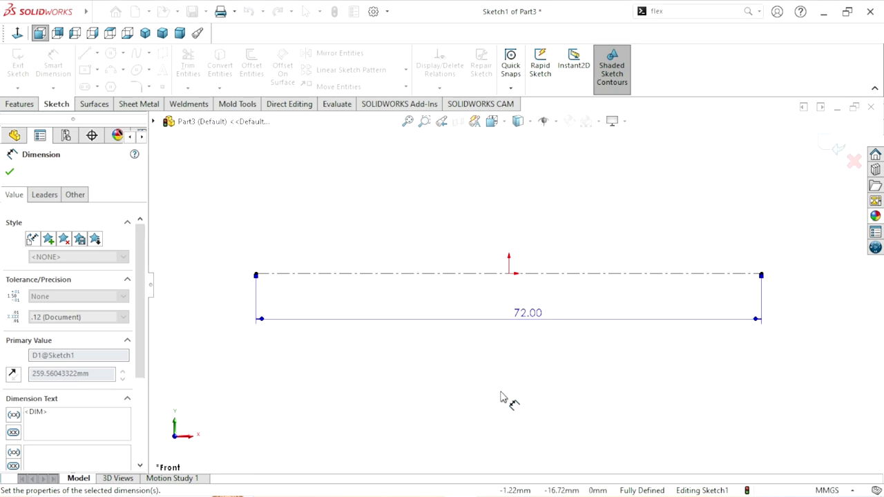
scroll(497, 293, down, 1)
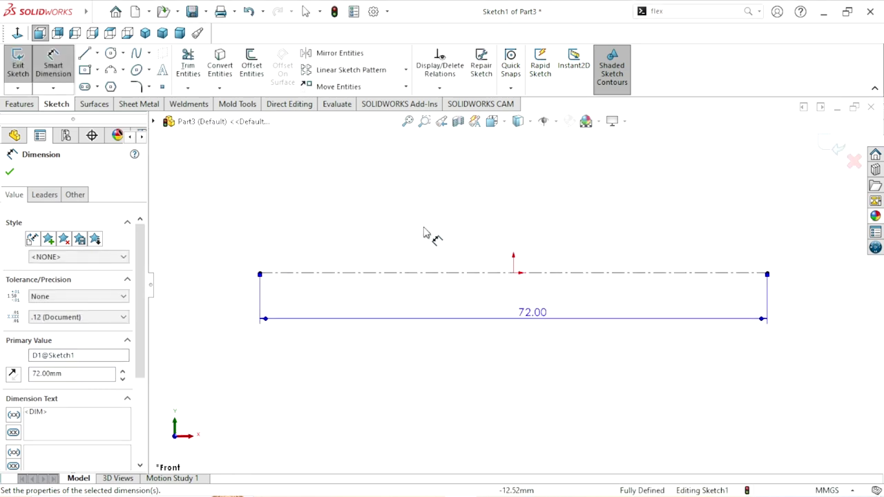
- Draw the stepped profile above the centerline: left vertical, top edge, tapered neck, right top edge
click(11, 172)
click(84, 54)
click(259, 273)
click(259, 228)
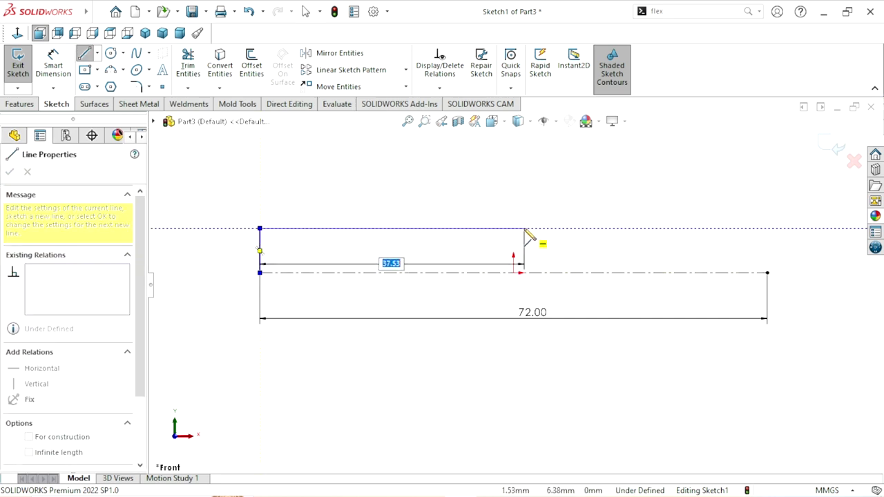
click(483, 228)
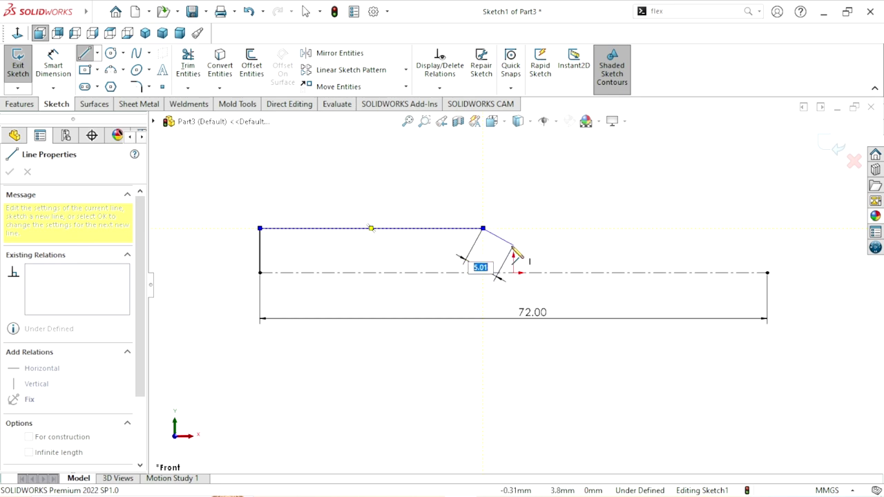
click(513, 245)
click(572, 245)
click(582, 228)
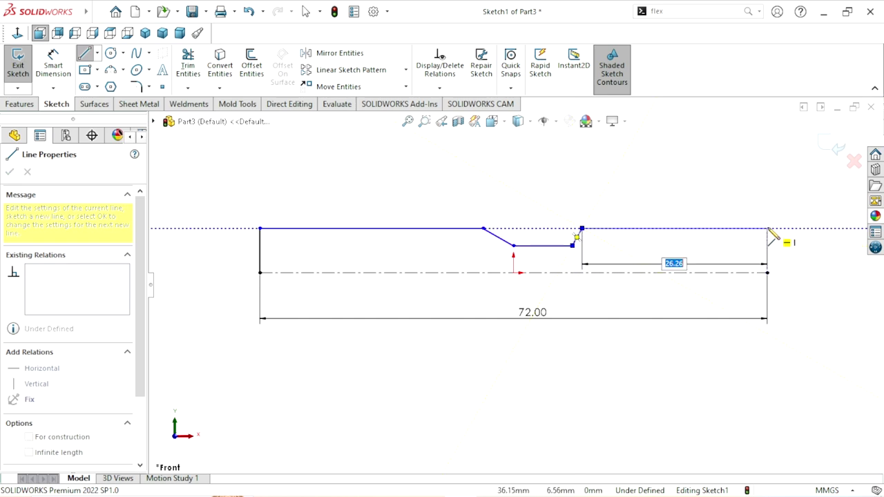
click(766, 228)
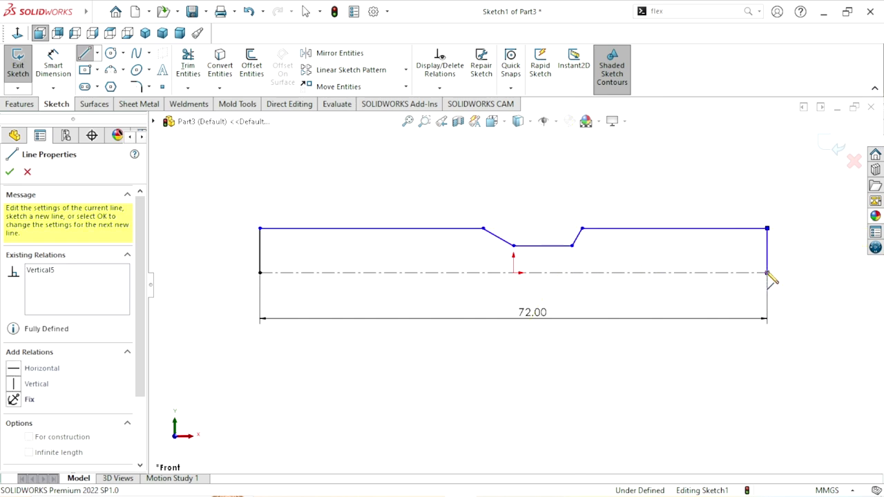
right_click(806, 276)
click(802, 276)
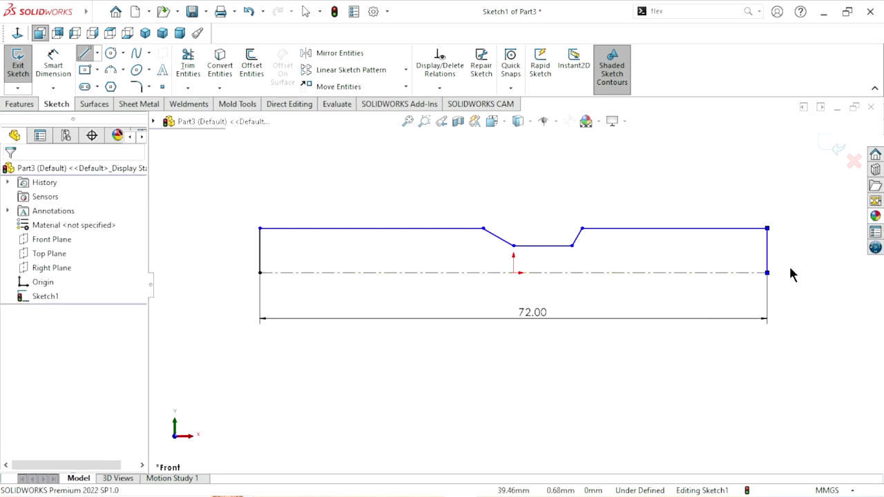
scroll(509, 262, up, 1)
scroll(489, 254, down, 1)
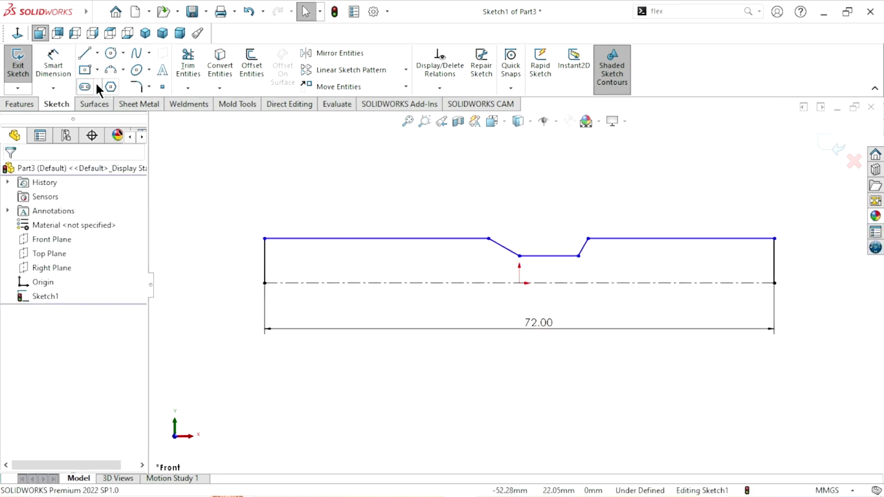
- Dimension the shank diameter to 8 mm and the neck diameter to 6.5 mm
click(52, 60)
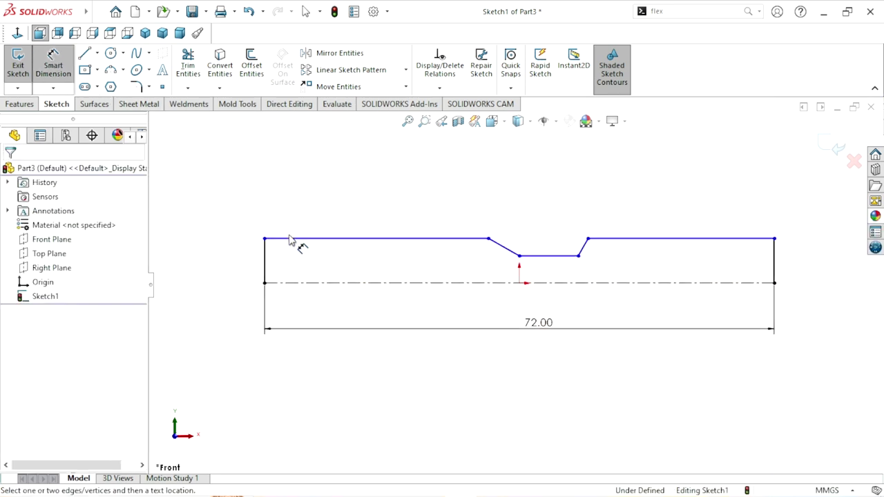
click(290, 239)
click(295, 283)
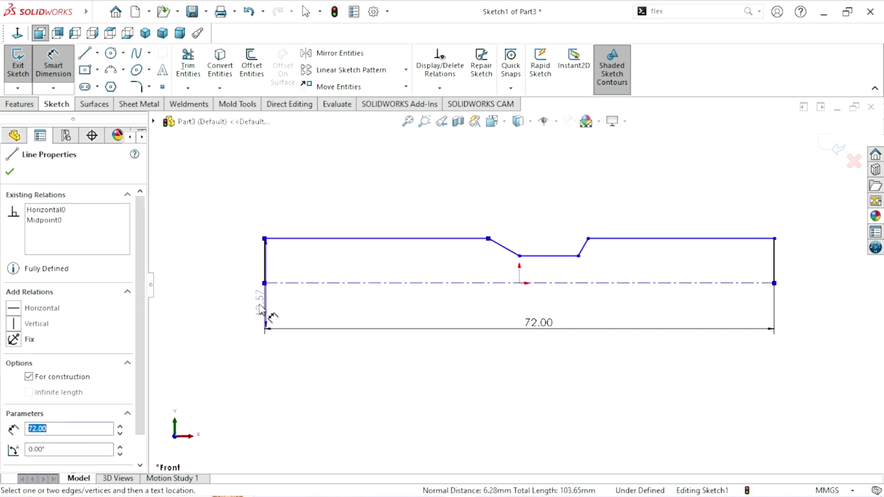
click(231, 290)
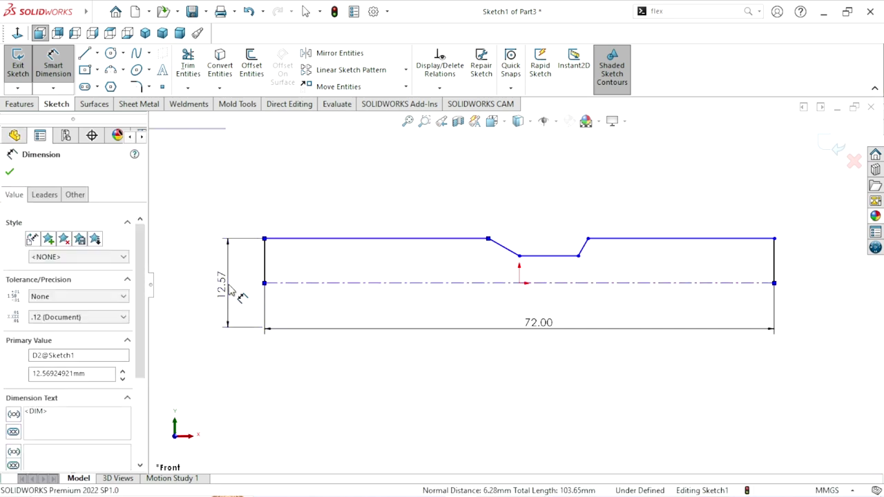
text(8)
click(172, 268)
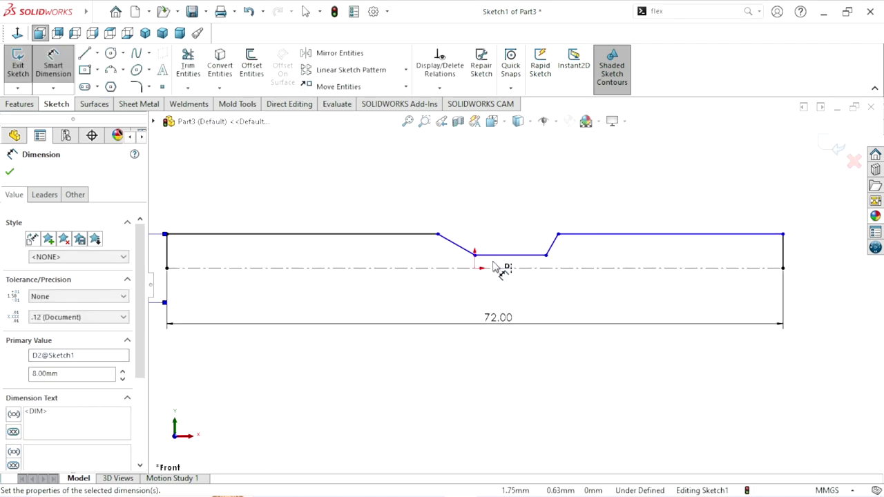
click(508, 256)
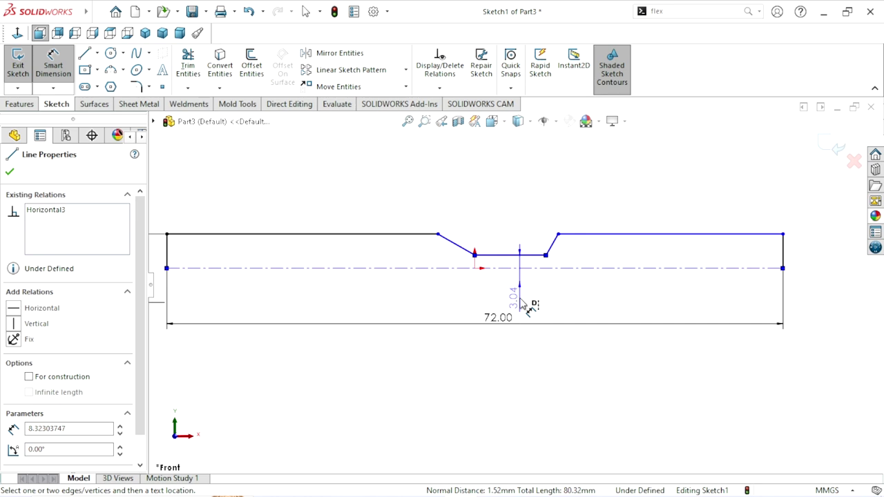
click(523, 304)
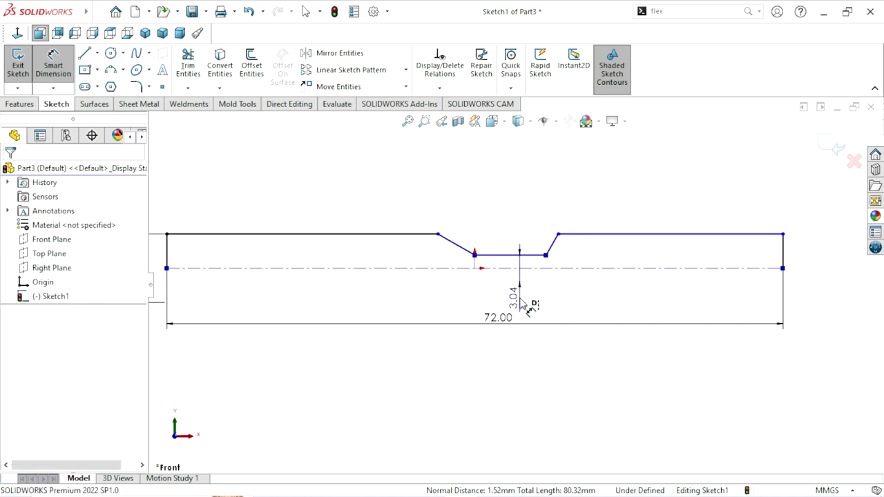
text(6.5)
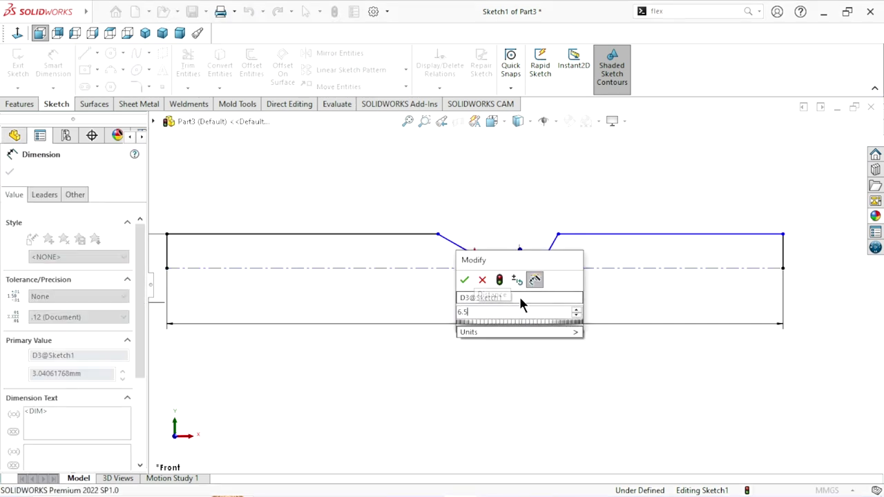
click(464, 278)
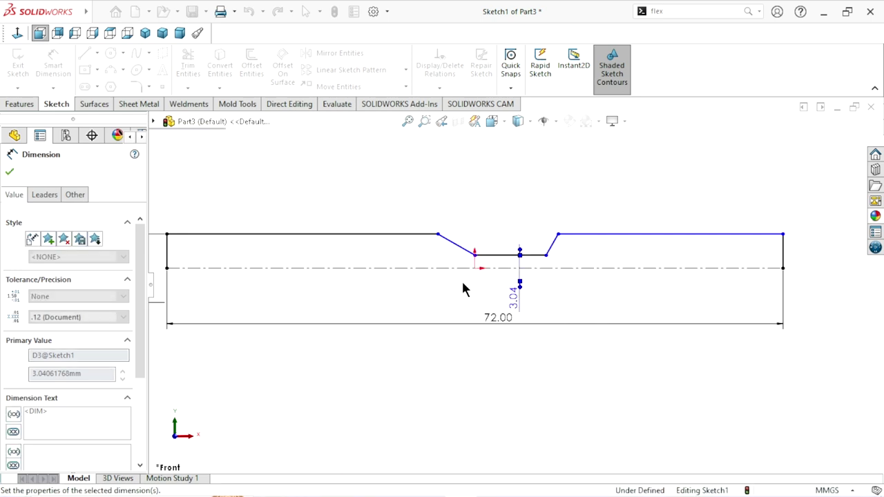
- Set the right-end diameter to 8.00 mm and move the 6.50 dimension nearer the step
click(636, 223)
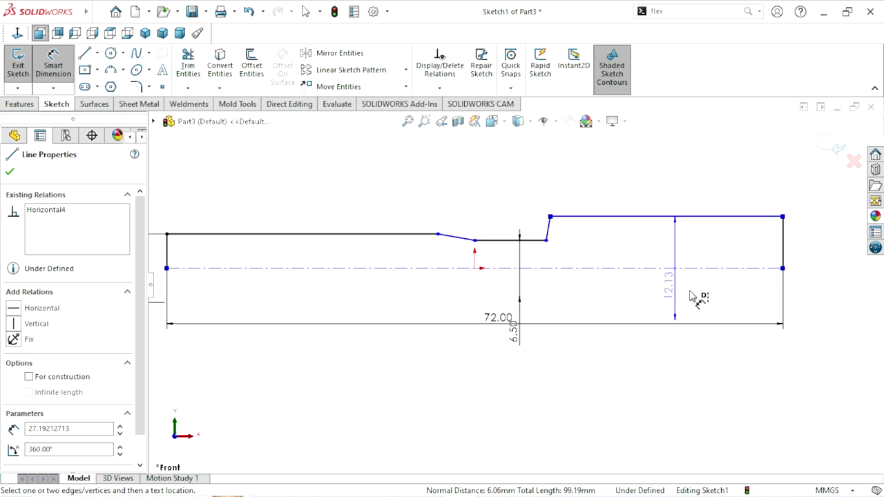
click(827, 283)
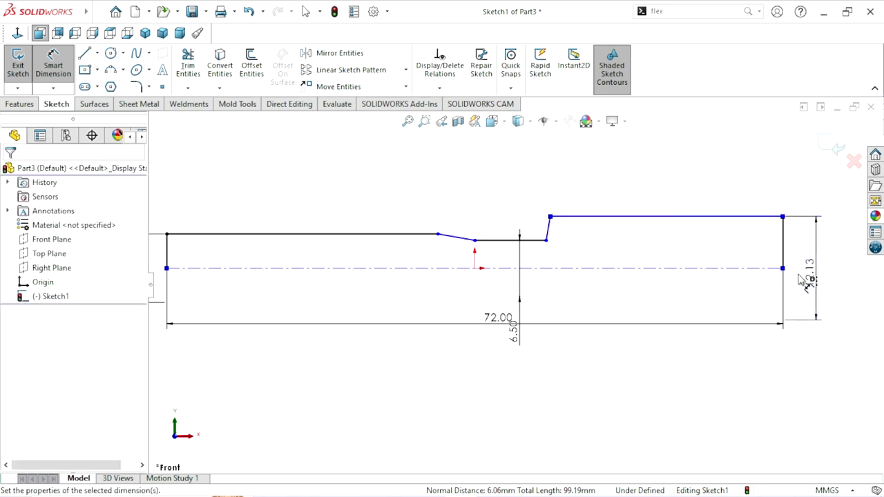
text(8)
click(759, 255)
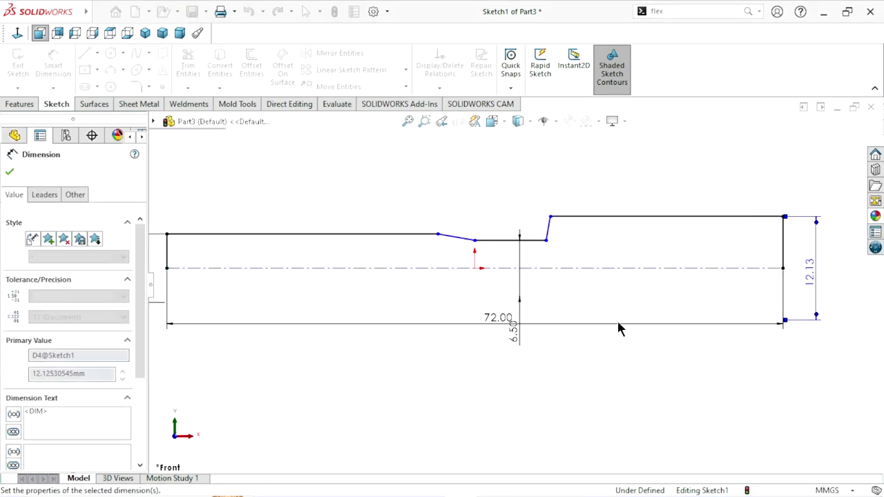
scroll(580, 249, down, 2)
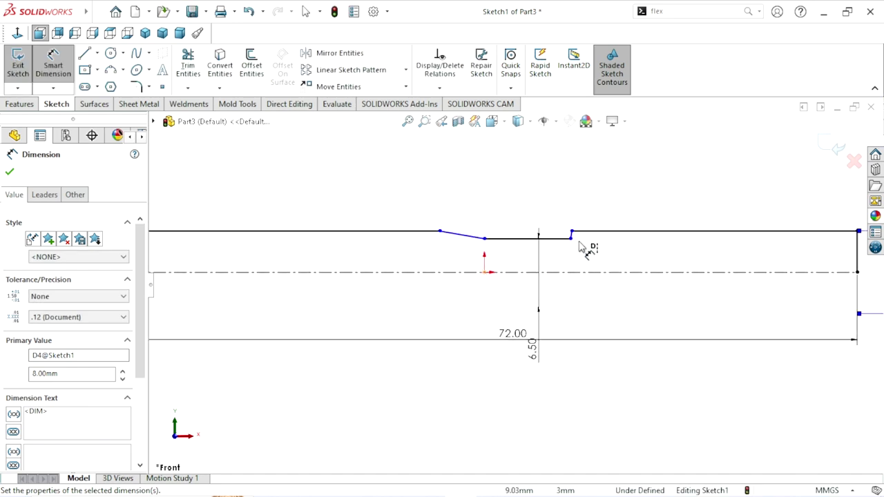
scroll(580, 248, down, 1)
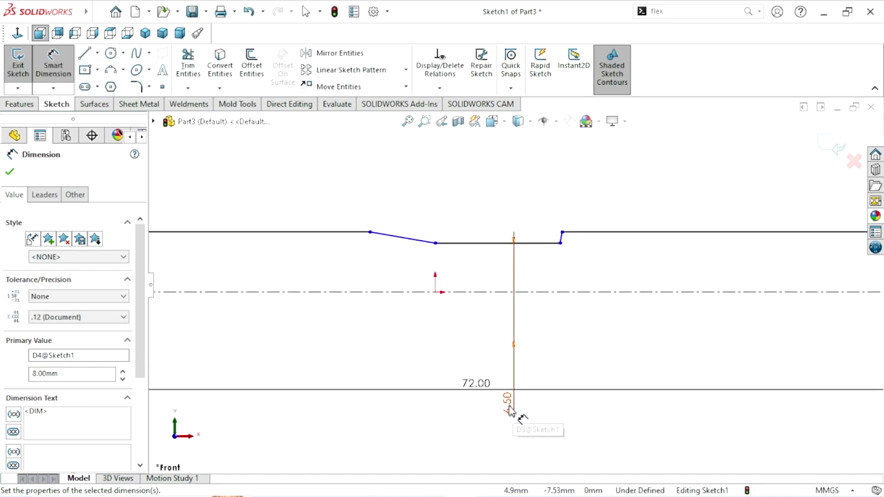
drag(509, 410, 529, 364)
click(525, 326)
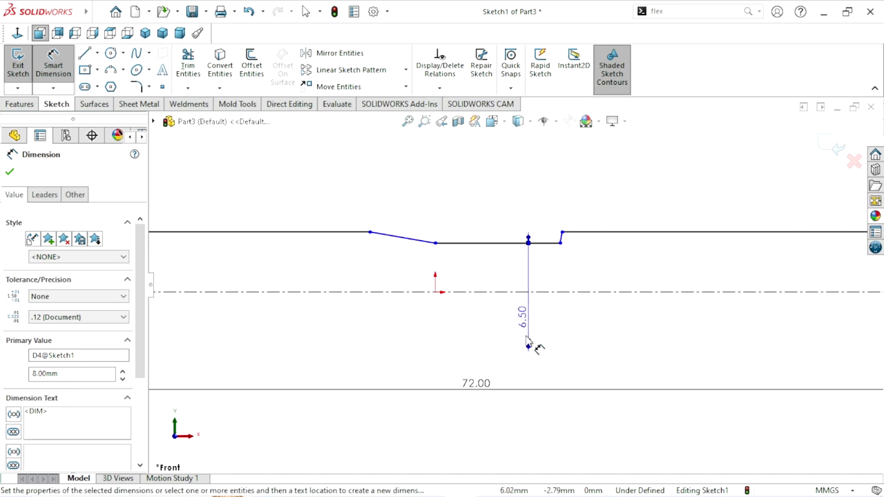
scroll(515, 369, up, 2)
scroll(458, 369, up, 2)
scroll(414, 324, up, 2)
scroll(345, 287, down, 2)
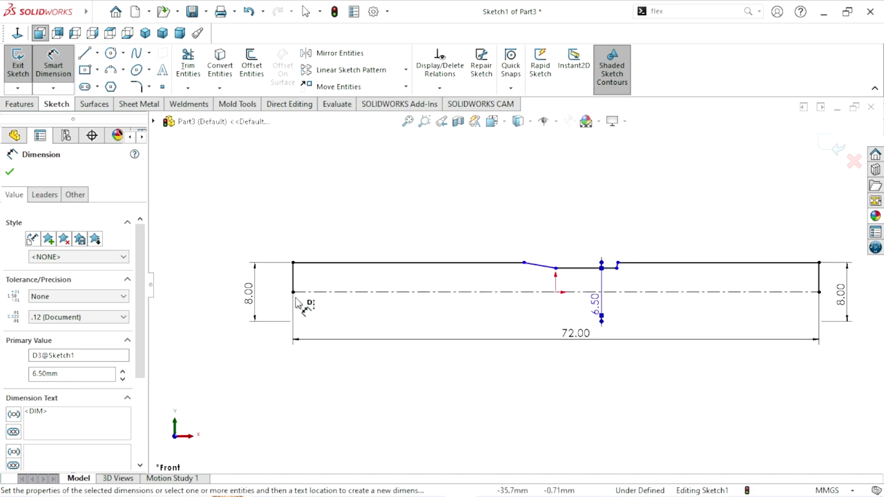
- Dimension the length from the left end to the taper as 38 mm
click(293, 280)
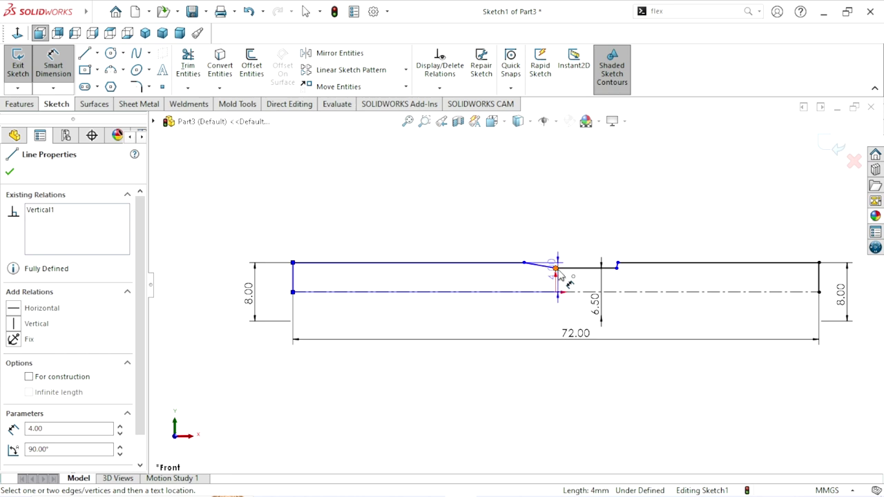
click(555, 267)
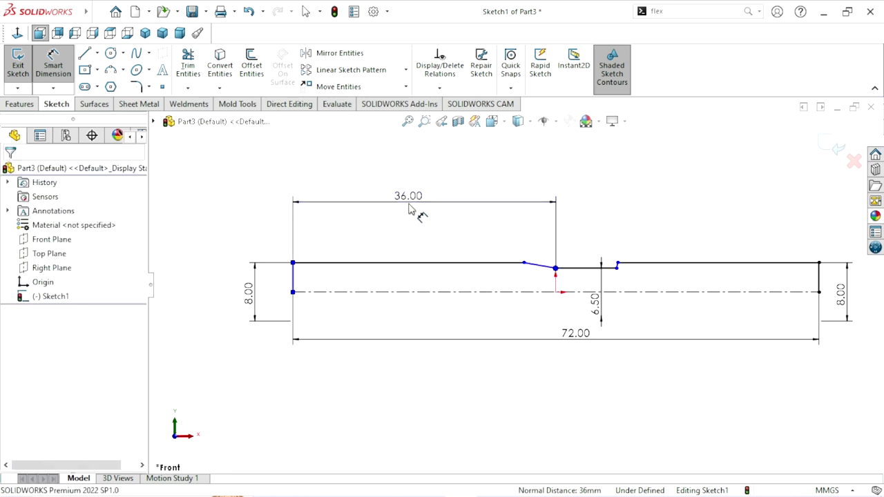
click(409, 209)
text(38)
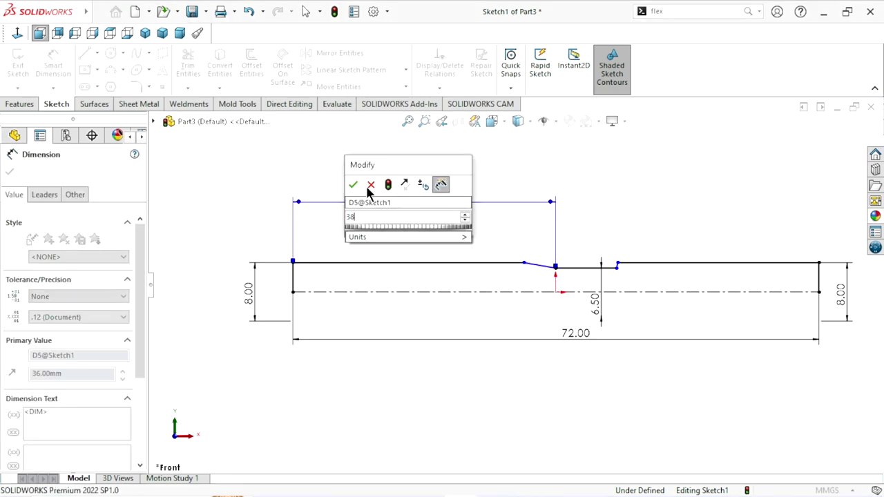
click(352, 185)
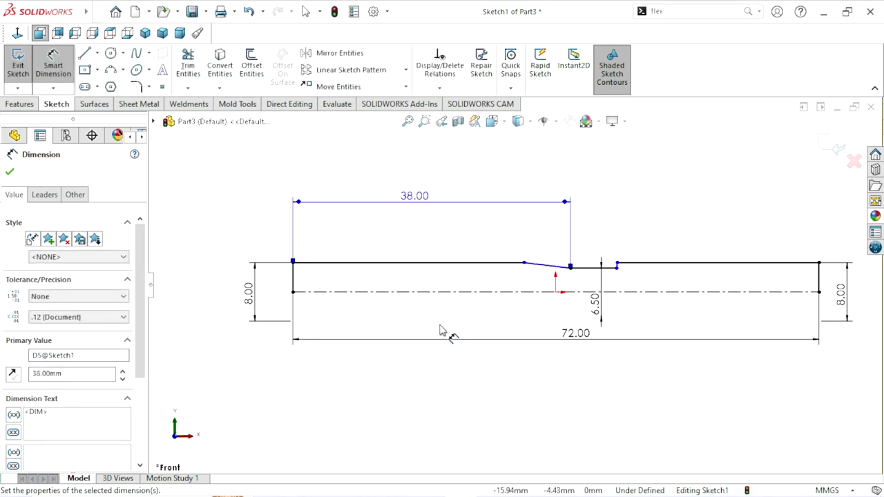
scroll(654, 314, up, 2)
scroll(649, 303, down, 2)
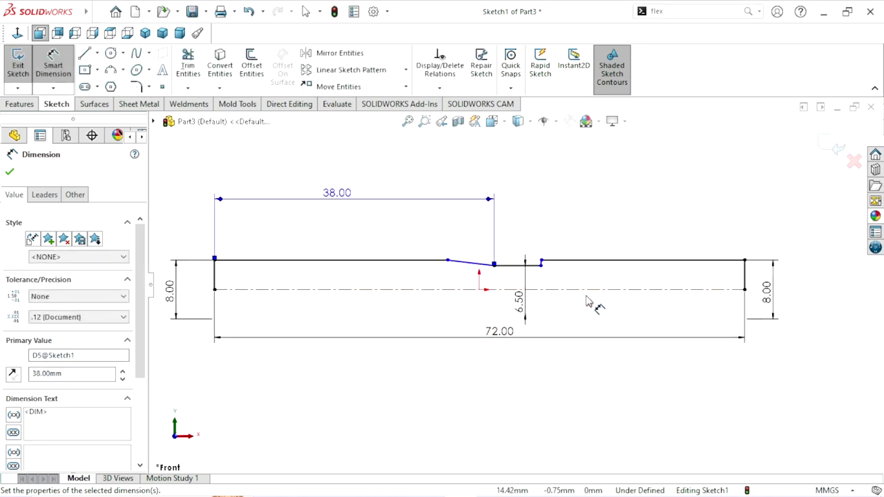
scroll(573, 290, down, 1)
scroll(566, 283, down, 1)
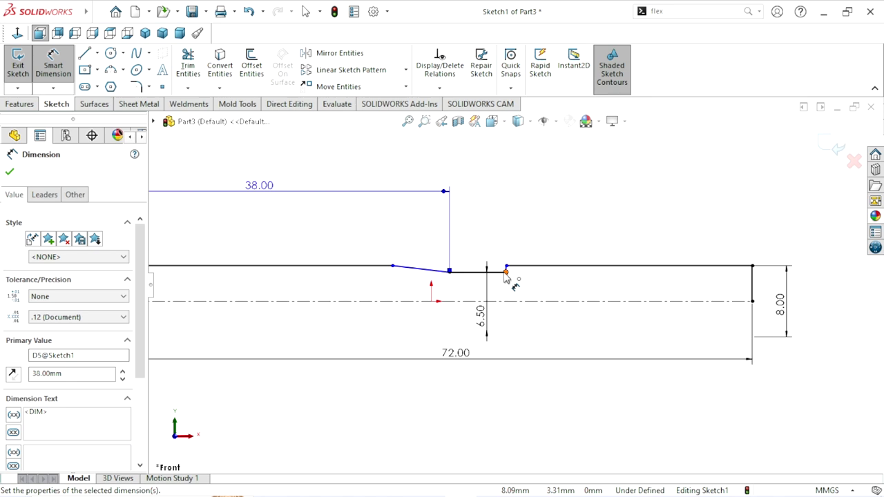
- Add the 34.00 mm distance from the right end to the taper as a driven dimension
key(Escape)
mouse_move(453, 276)
mouse_down()
mouse_move(445, 262)
mouse_move(457, 273)
mouse_up()
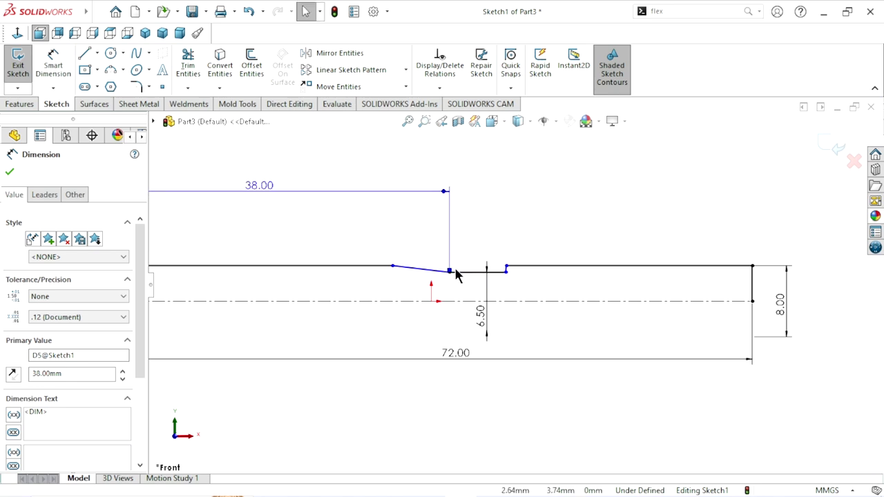
click(751, 277)
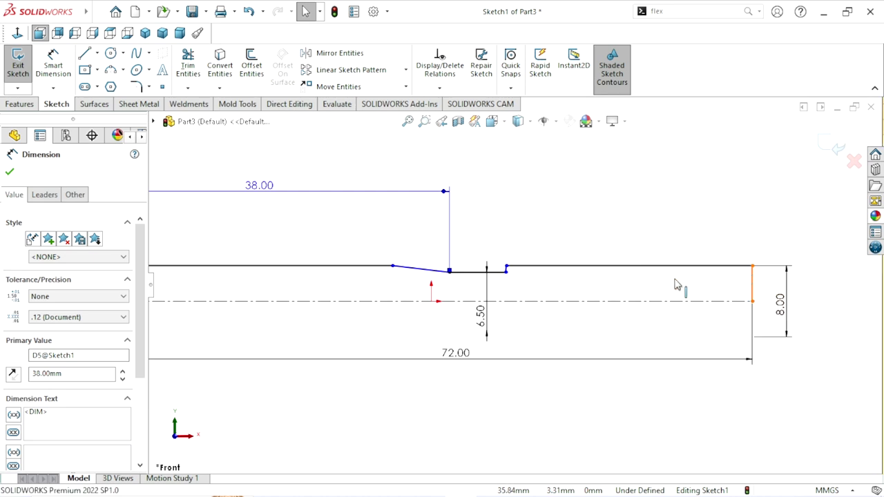
click(64, 78)
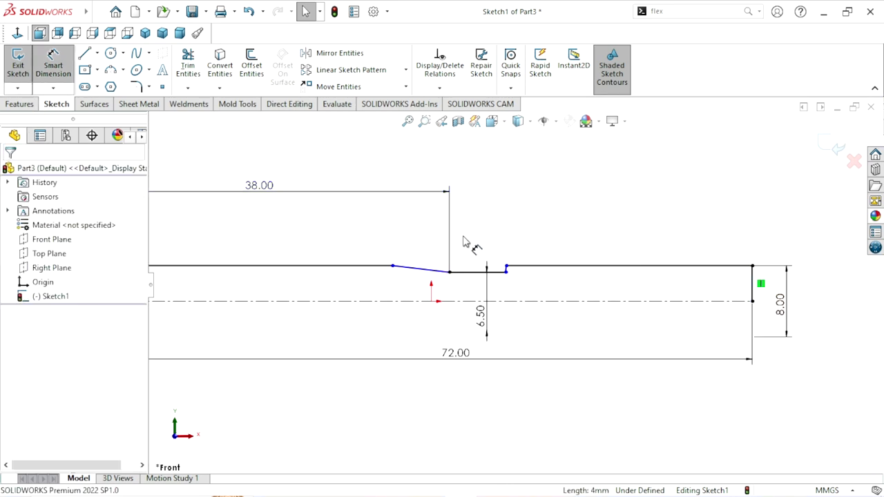
click(753, 277)
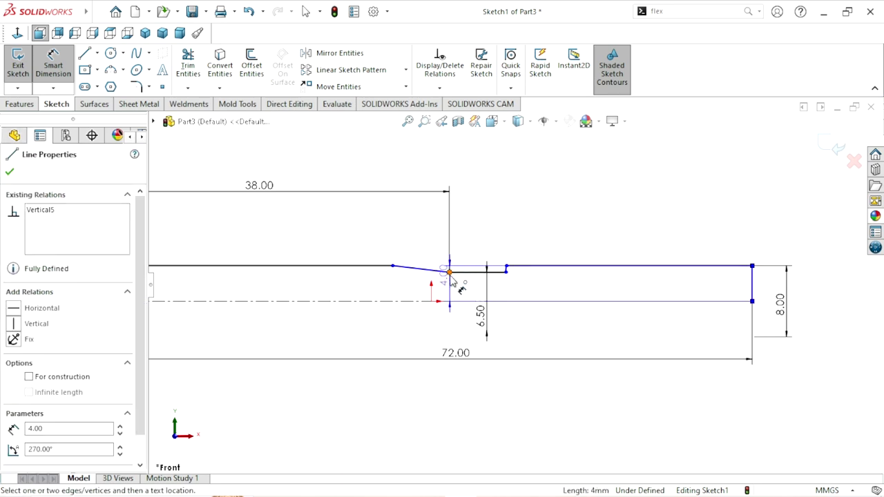
click(449, 272)
click(611, 230)
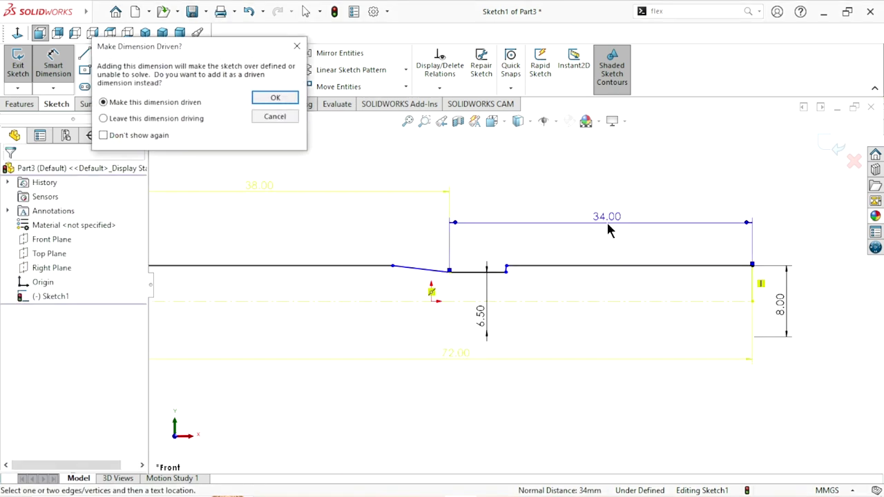
click(275, 98)
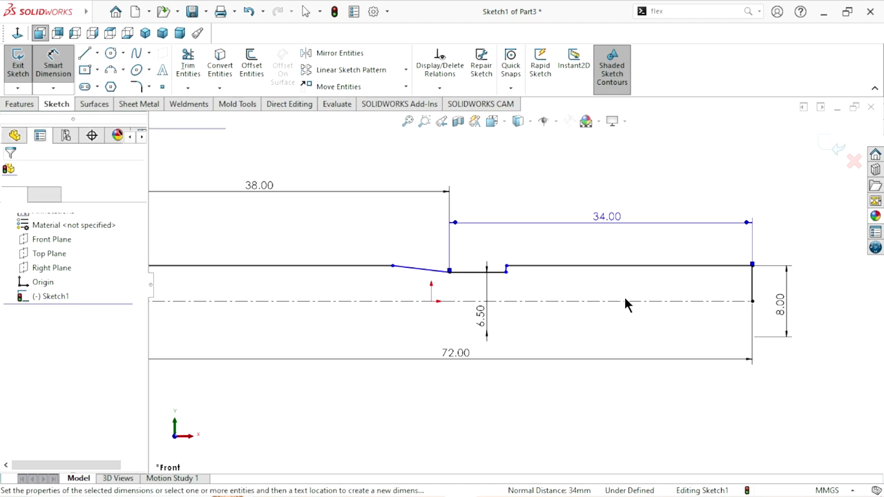
- Dimension the upper right line to 25 mm
click(537, 264)
click(533, 251)
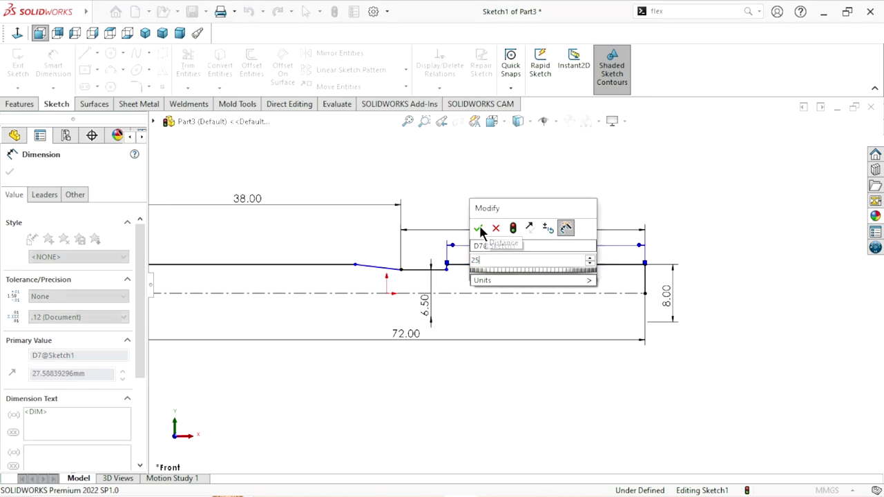
click(477, 229)
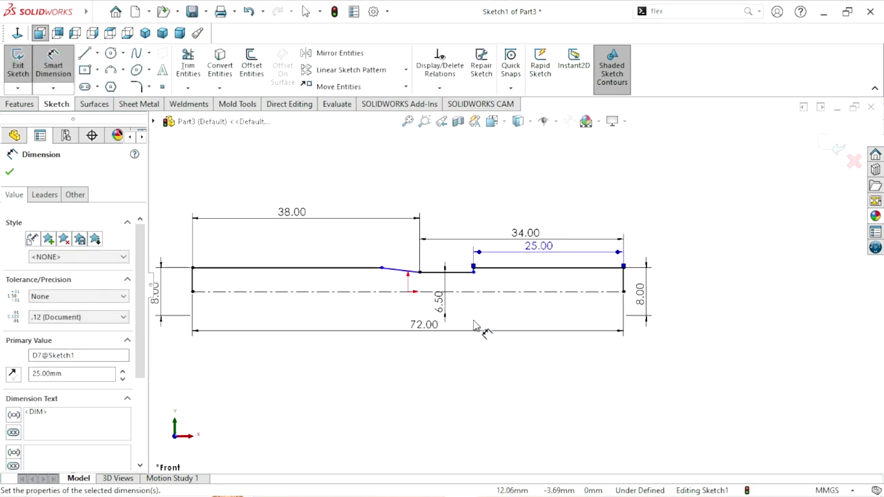
scroll(460, 296, down, 2)
scroll(410, 270, down, 2)
scroll(405, 312, up, 2)
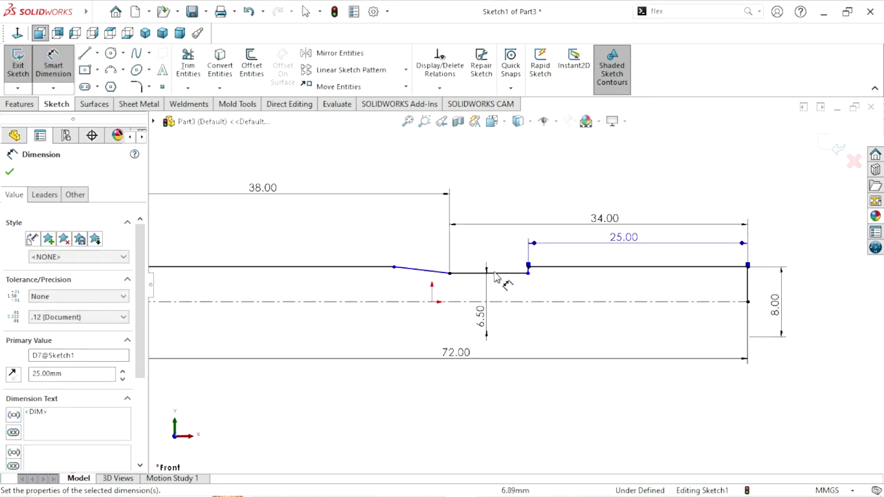
scroll(497, 290, down, 1)
scroll(477, 316, up, 1)
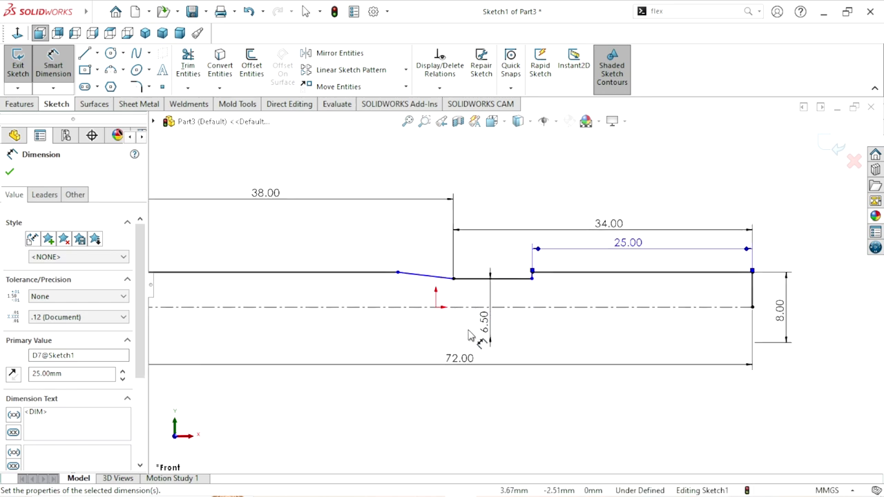
scroll(470, 314, up, 1)
scroll(447, 296, down, 2)
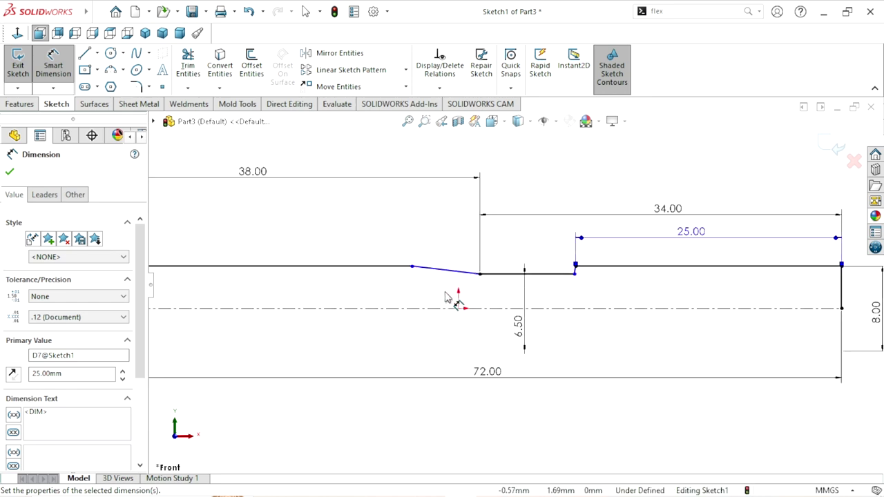
- Dimension the short shank segment to 8.5 mm
click(513, 275)
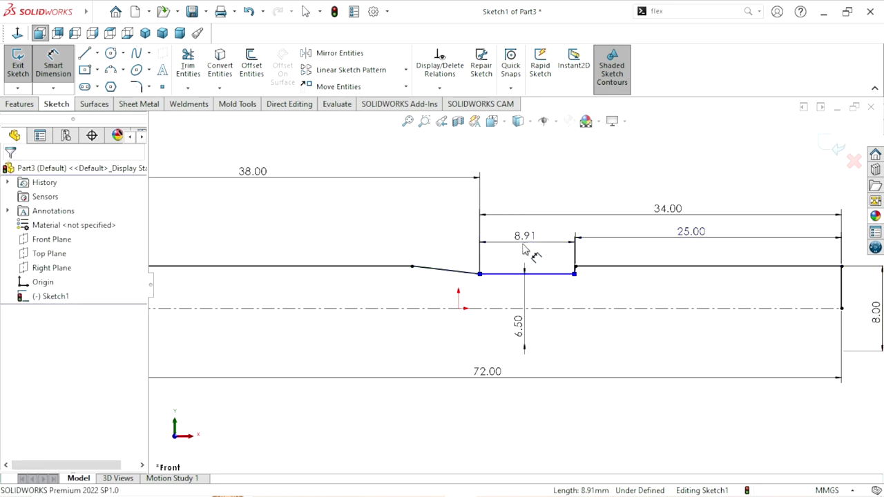
click(525, 248)
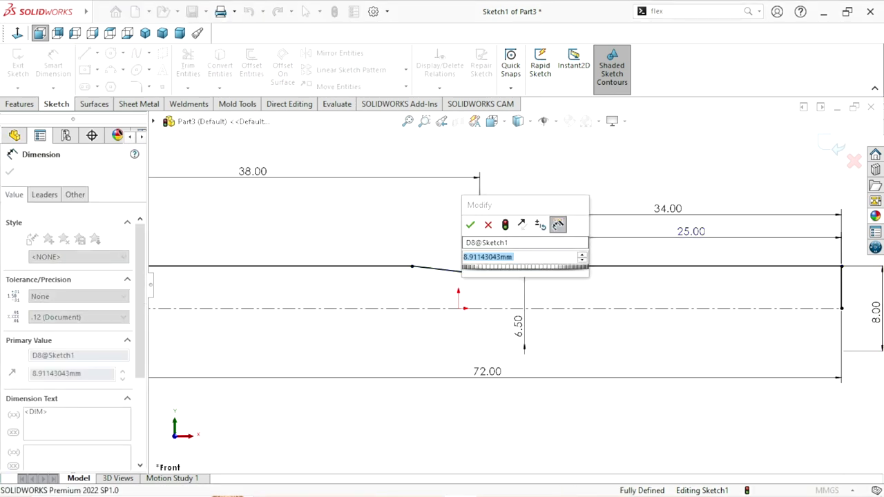
text(8.5)
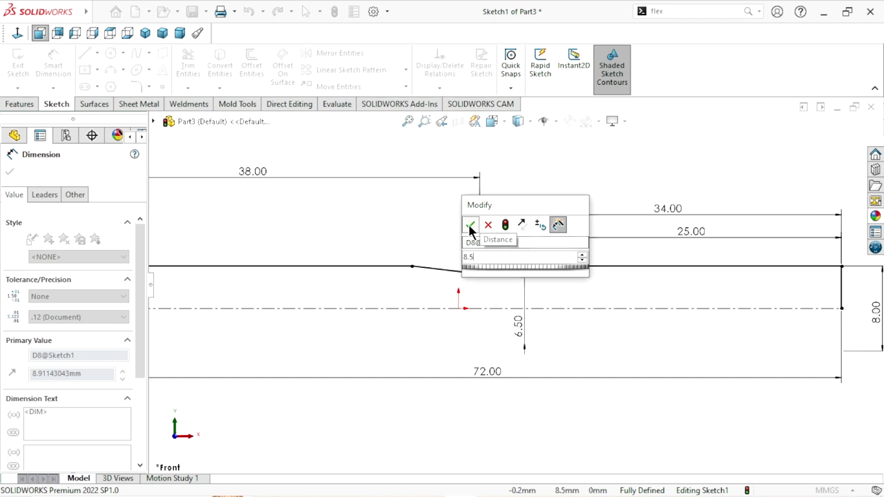
click(470, 227)
scroll(492, 296, up, 1)
scroll(483, 294, down, 1)
scroll(473, 294, down, 1)
scroll(476, 297, up, 1)
scroll(469, 294, down, 1)
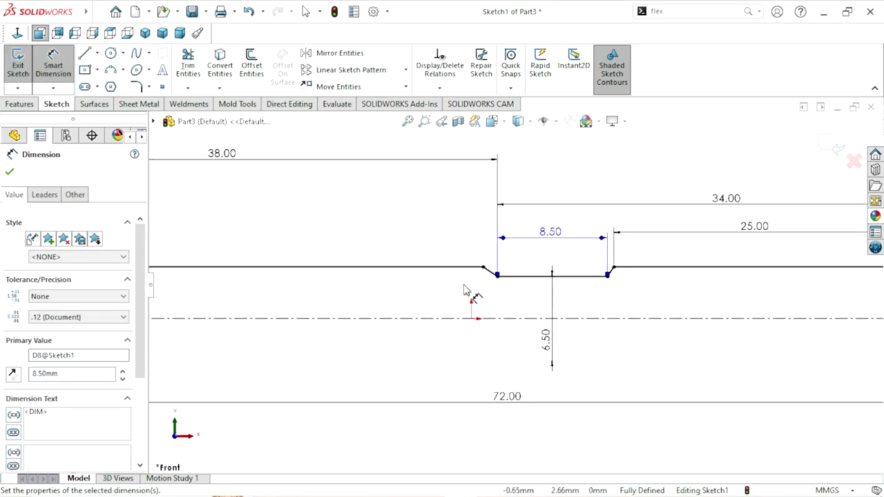
scroll(464, 290, up, 2)
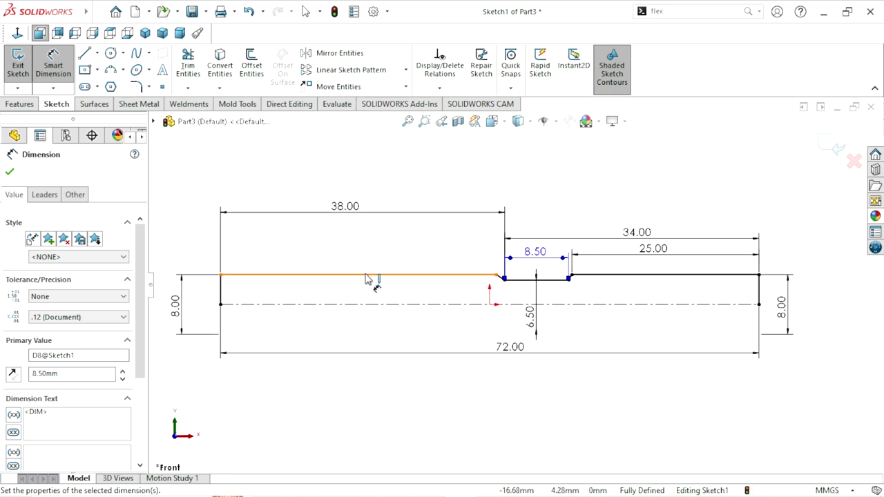
- Discard the redundant 36.88 mm dimension on the long left top line
click(367, 276)
click(365, 256)
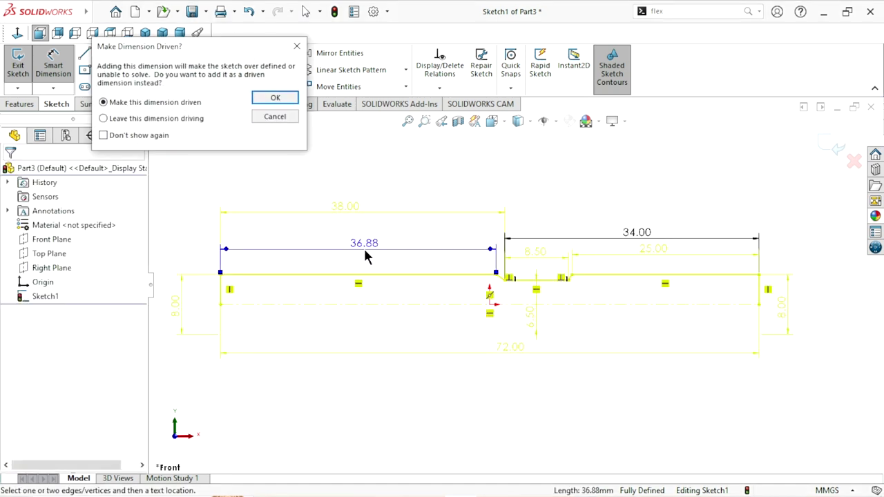
click(272, 117)
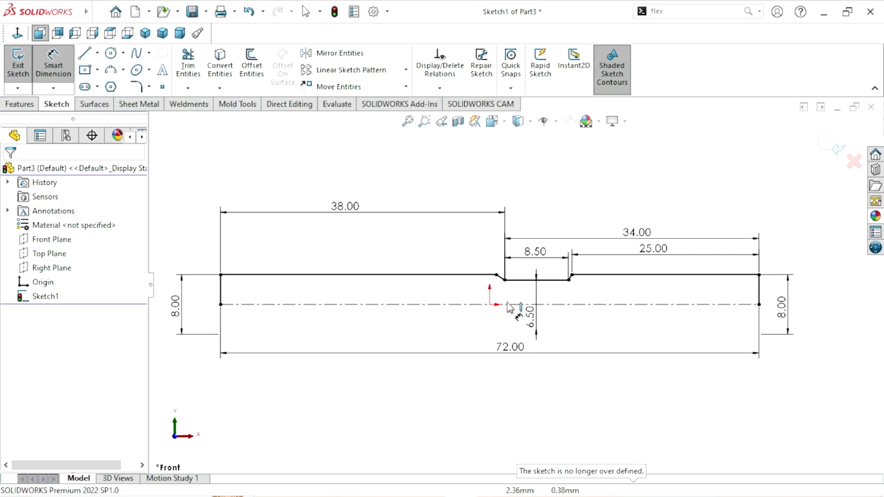
scroll(545, 293, down, 1)
scroll(528, 283, down, 1)
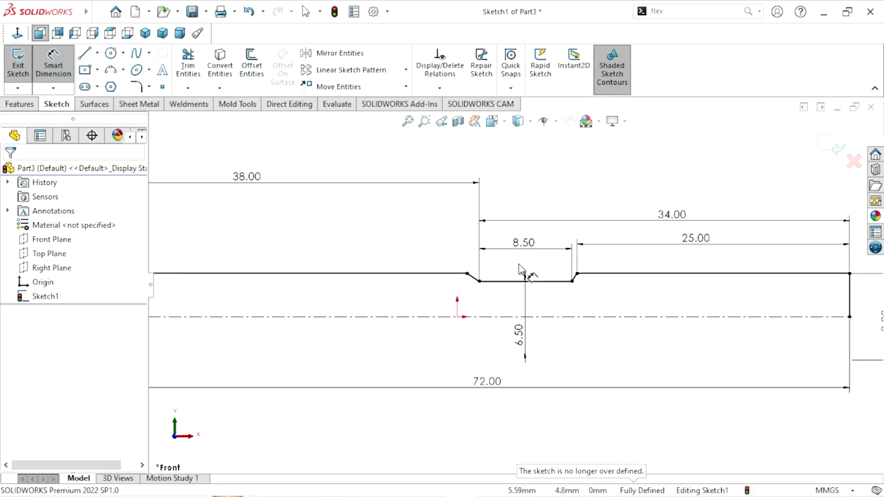
scroll(424, 286, up, 1)
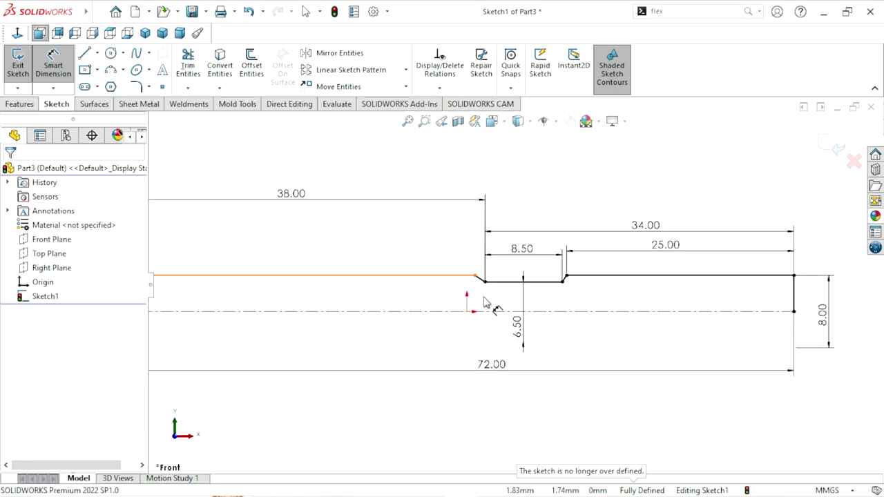
scroll(464, 308, up, 1)
scroll(518, 342, up, 1)
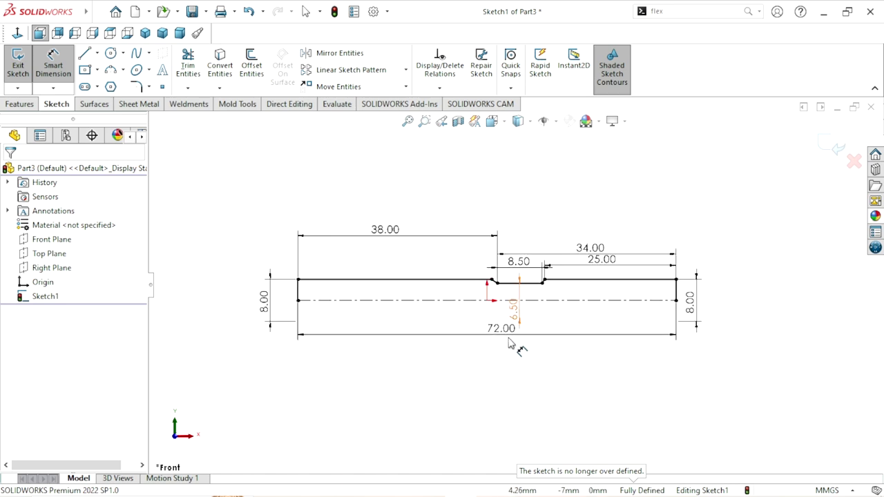
scroll(507, 335, down, 1)
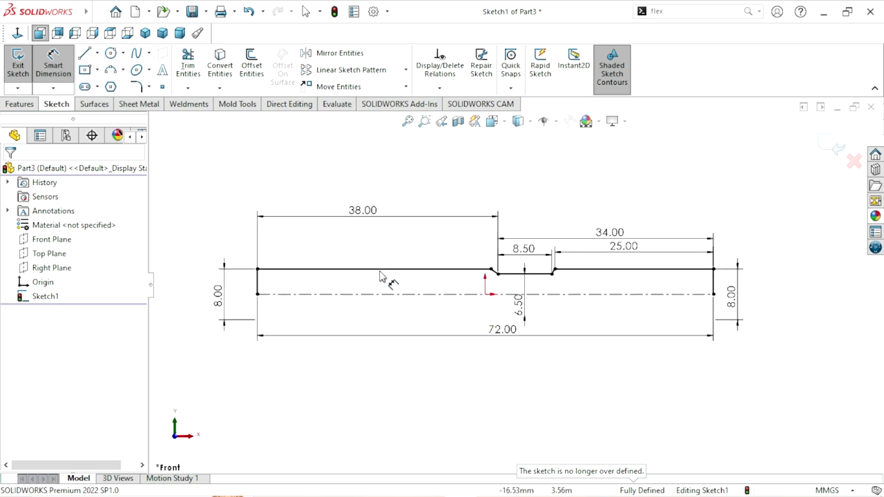
scroll(521, 302, down, 1)
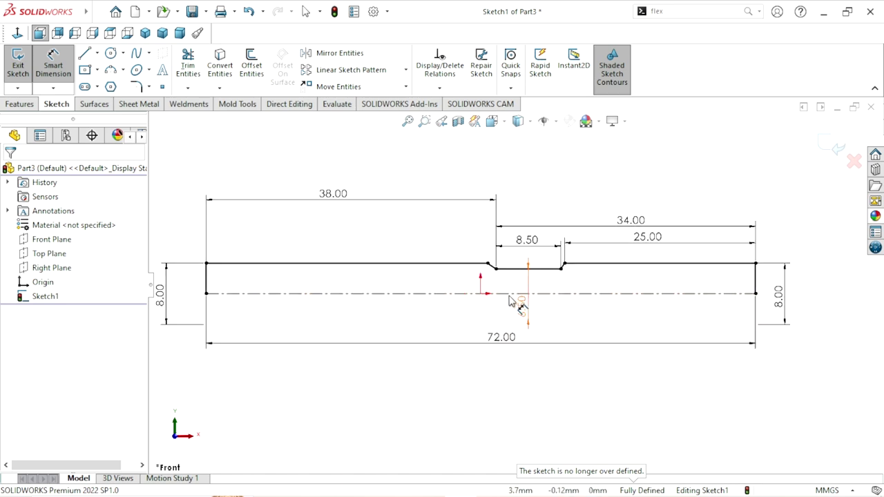
scroll(514, 295, up, 1)
scroll(507, 290, down, 1)
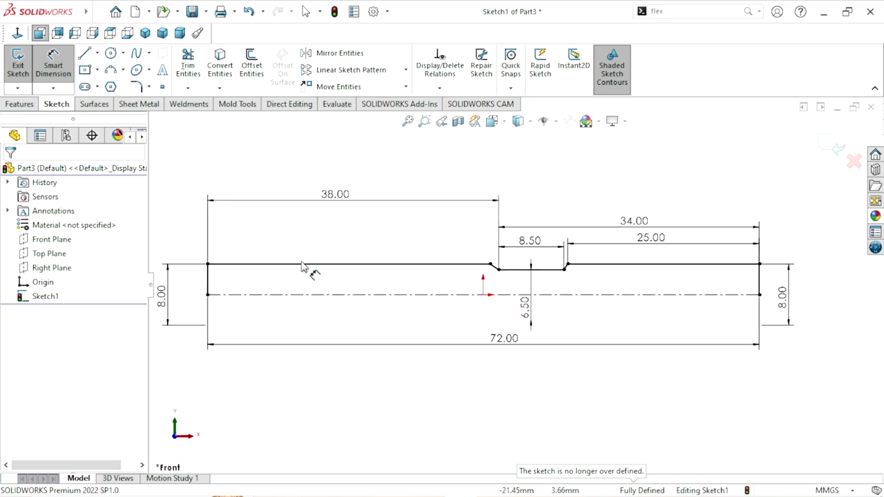
- Revolve the auto-closed profile 360° about the centerline into a solid stepped shaft
click(18, 105)
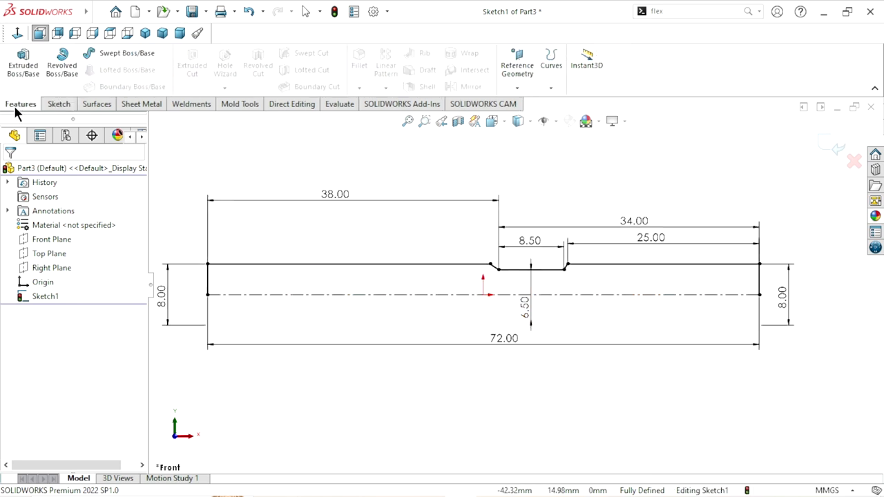
click(62, 64)
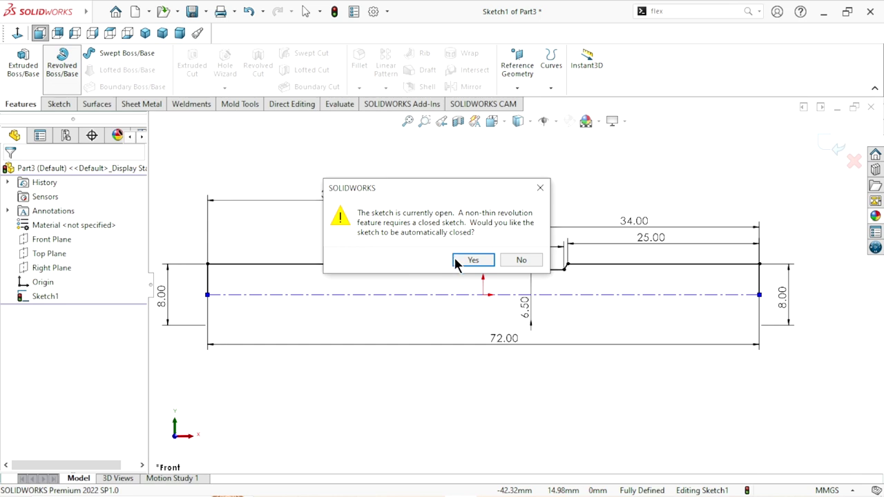
click(457, 260)
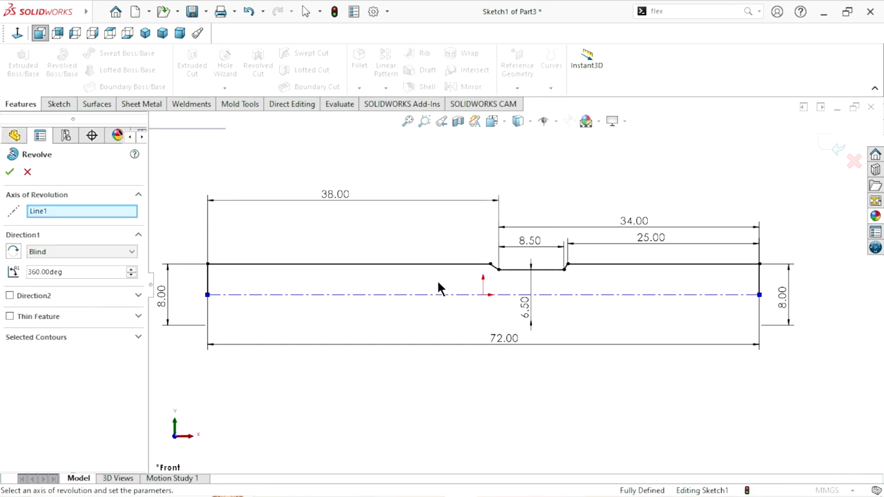
click(9, 172)
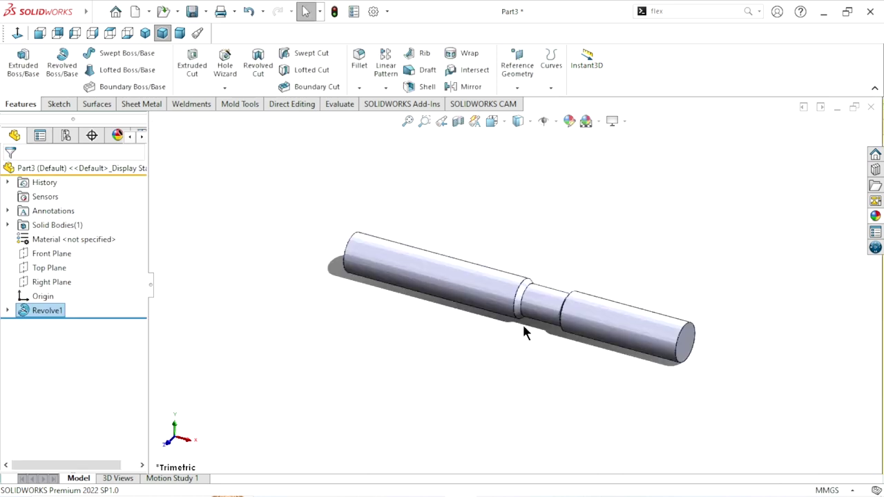
scroll(623, 369, down, 1)
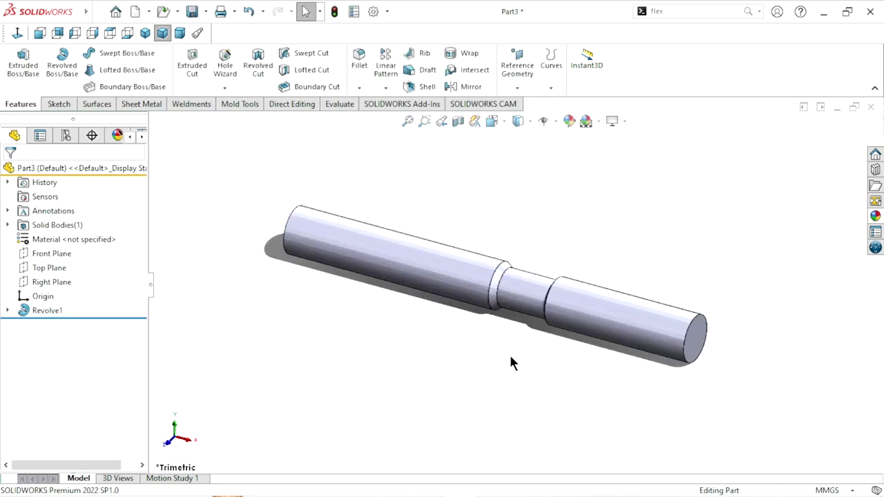
scroll(552, 363, up, 2)
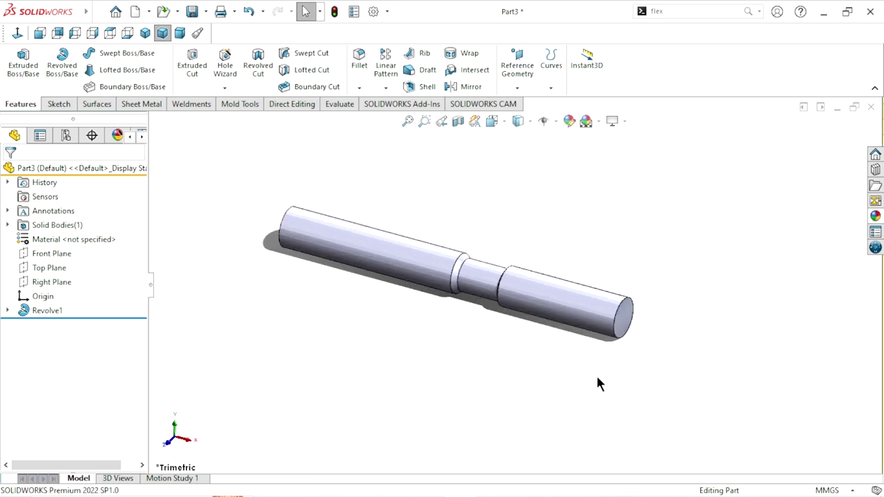
middle_drag(598, 380, 605, 257)
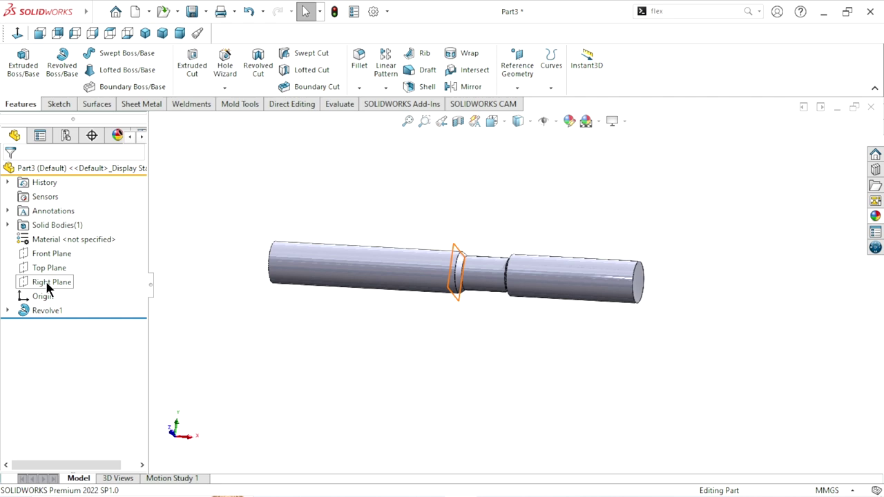
click(52, 255)
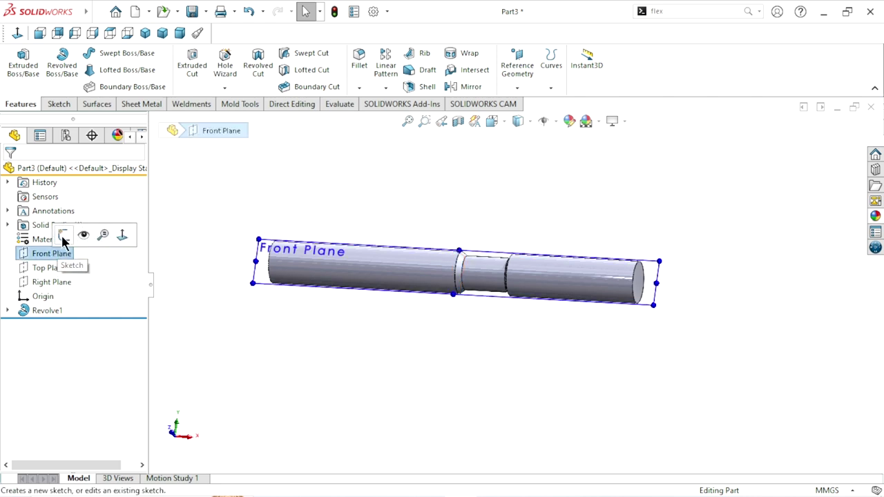
click(69, 234)
click(16, 34)
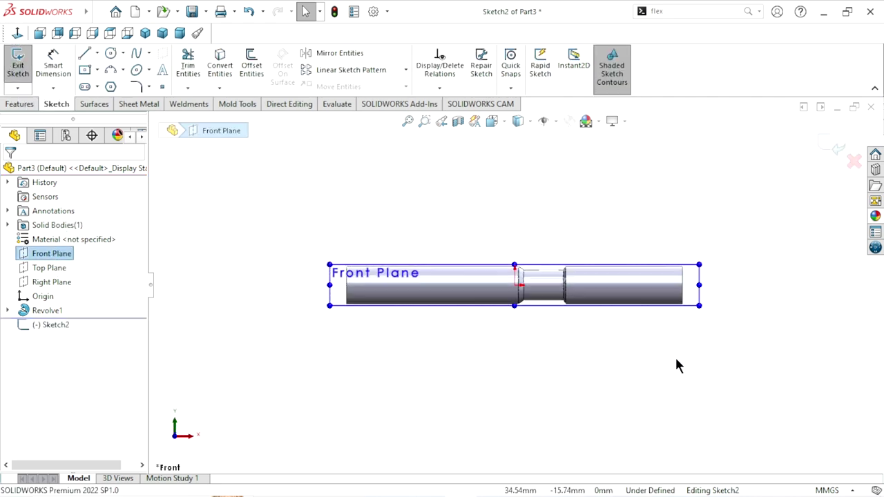
click(709, 308)
scroll(510, 297, up, 2)
scroll(449, 283, down, 2)
scroll(415, 310, up, 2)
scroll(406, 314, down, 1)
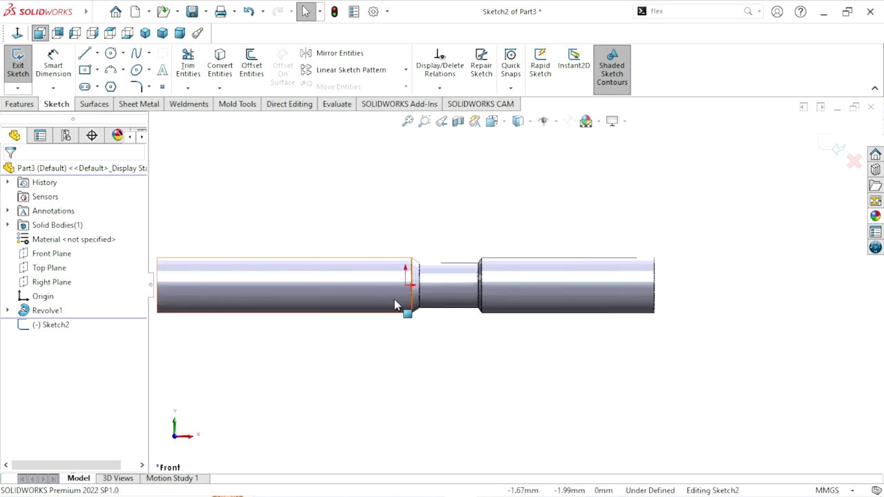
scroll(407, 307, down, 1)
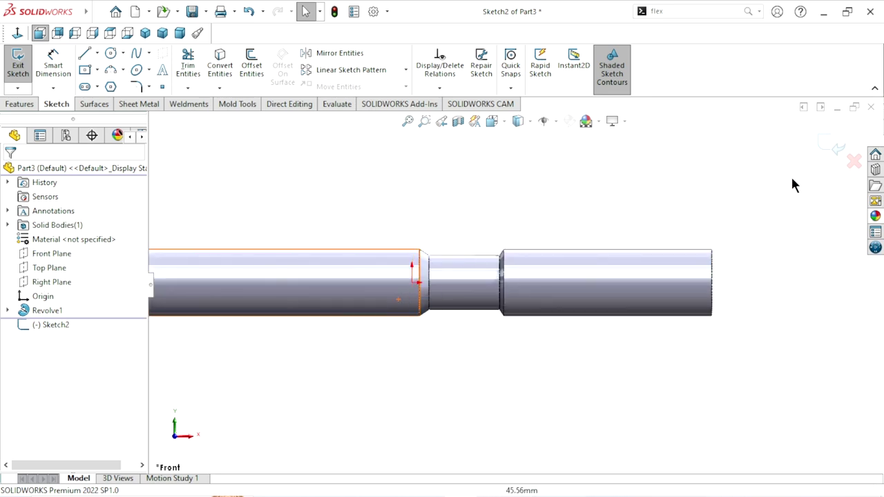
click(249, 13)
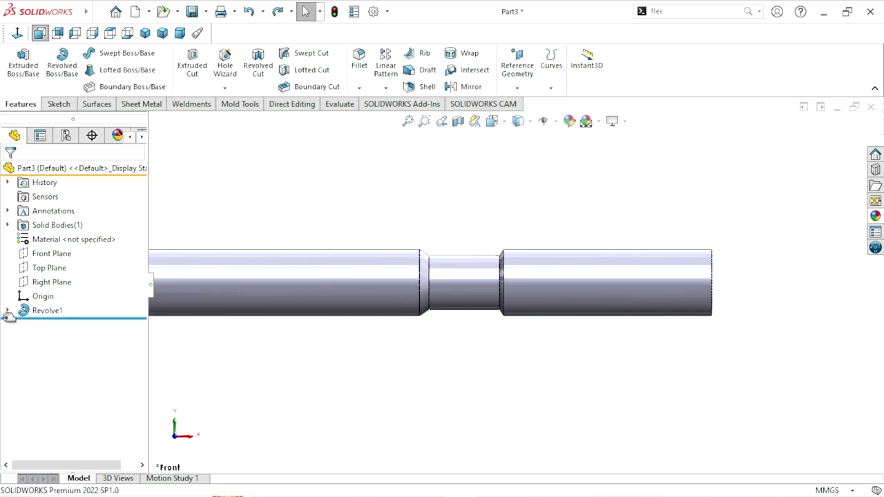
click(7, 312)
- Edit Sketch1 under Revolve1 to review the Ø8.00 and Ø6.50 profile, then exit the sketch
click(40, 325)
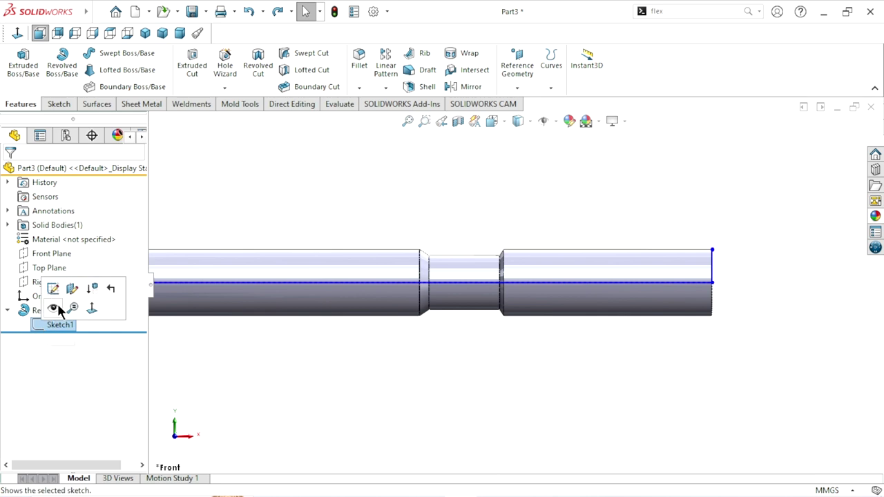
click(58, 291)
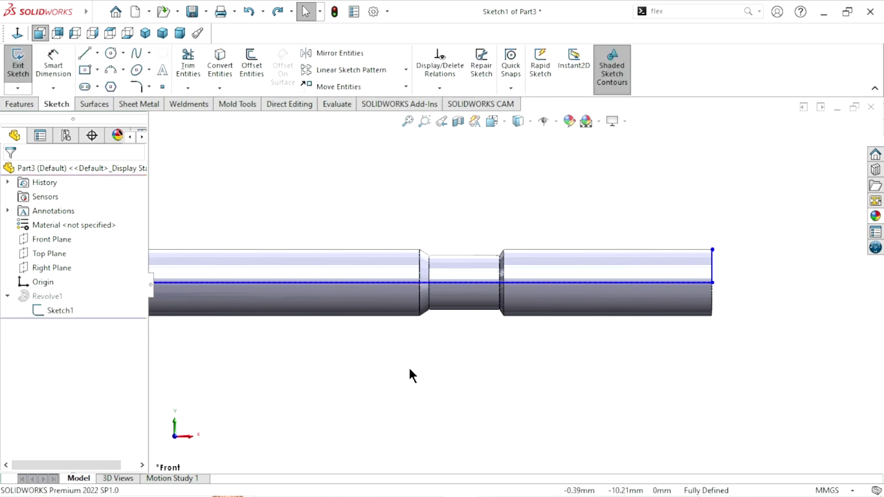
scroll(473, 292, up, 1)
scroll(473, 287, up, 1)
scroll(509, 276, up, 1)
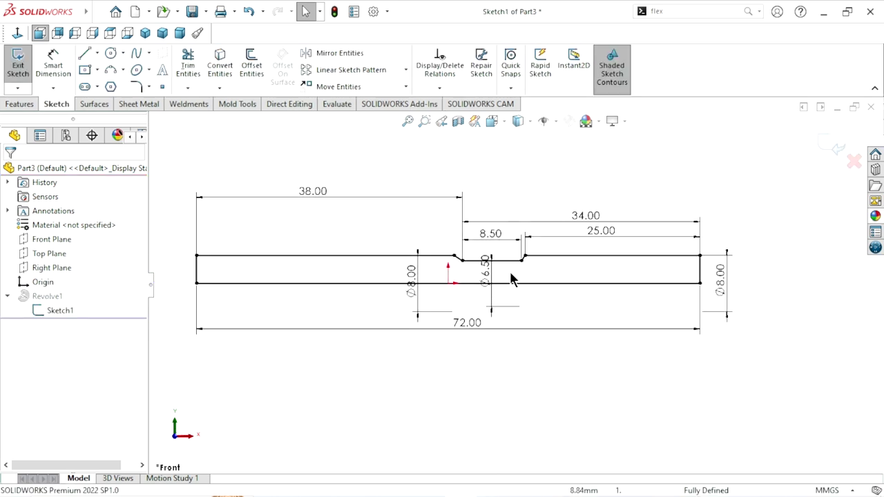
scroll(509, 267, down, 1)
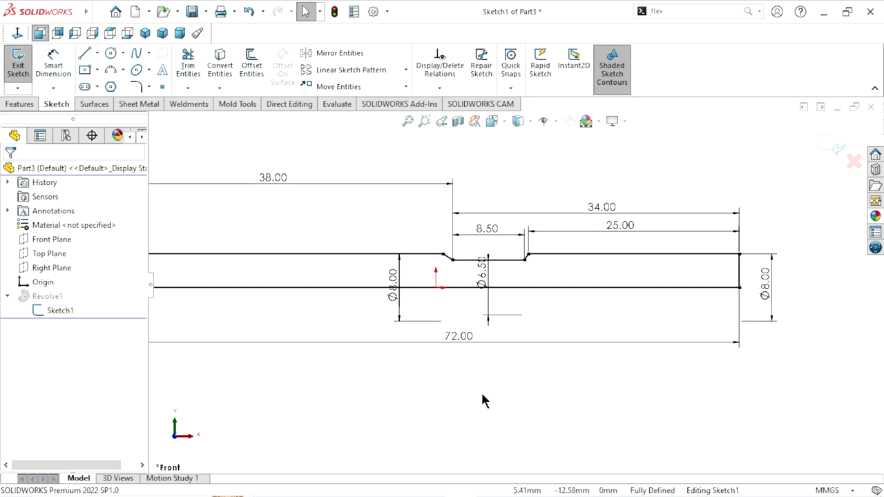
scroll(482, 399, up, 1)
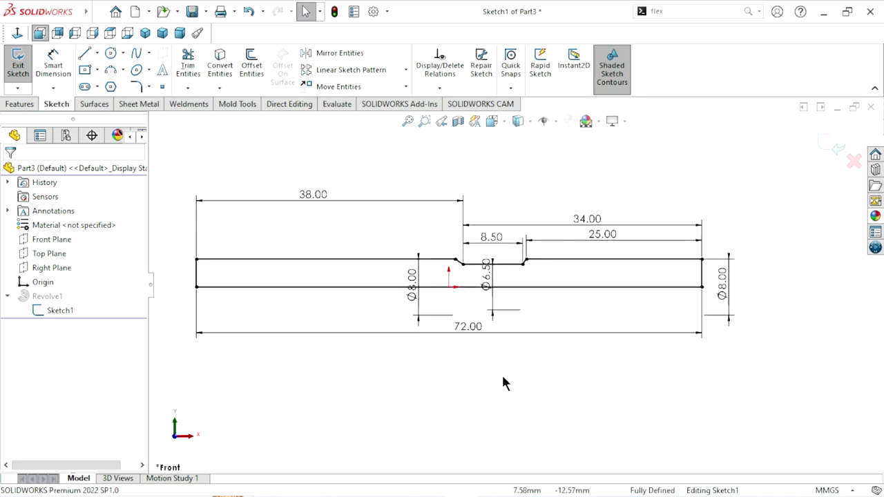
click(837, 149)
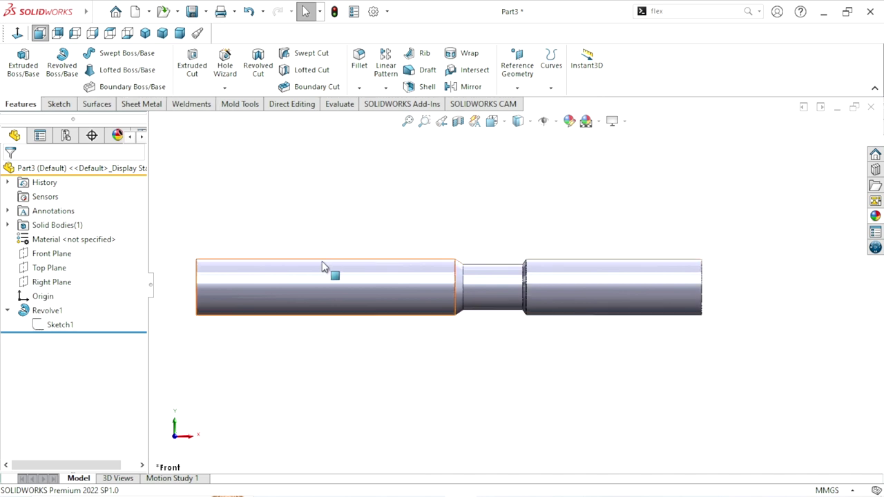
- Draw a centerline from the origin past the shaft's right end in a new Front Plane sketch
click(51, 254)
click(65, 239)
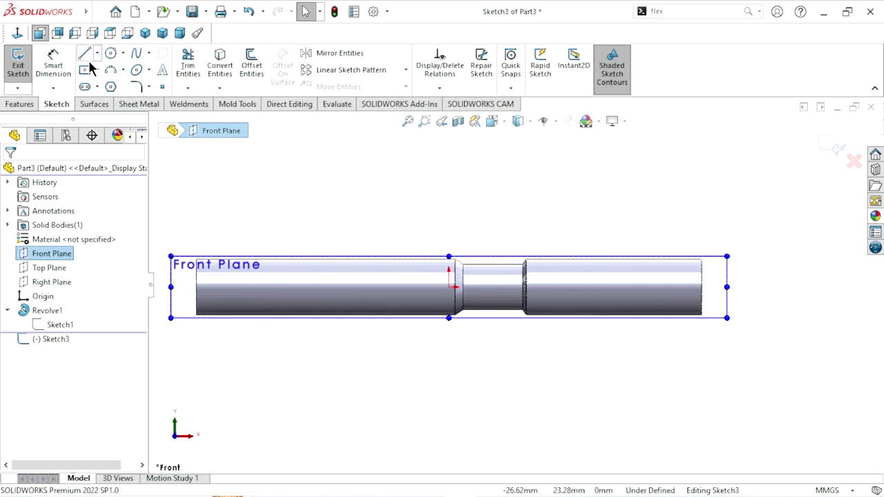
click(97, 54)
click(90, 84)
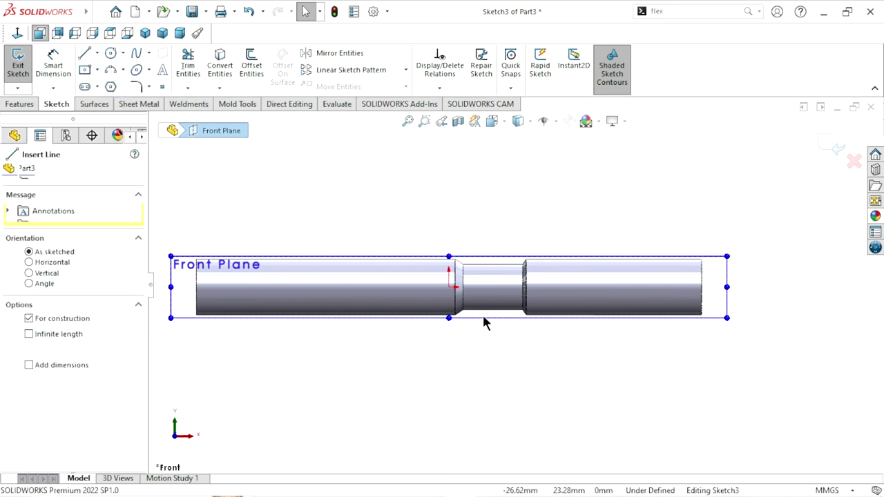
click(450, 287)
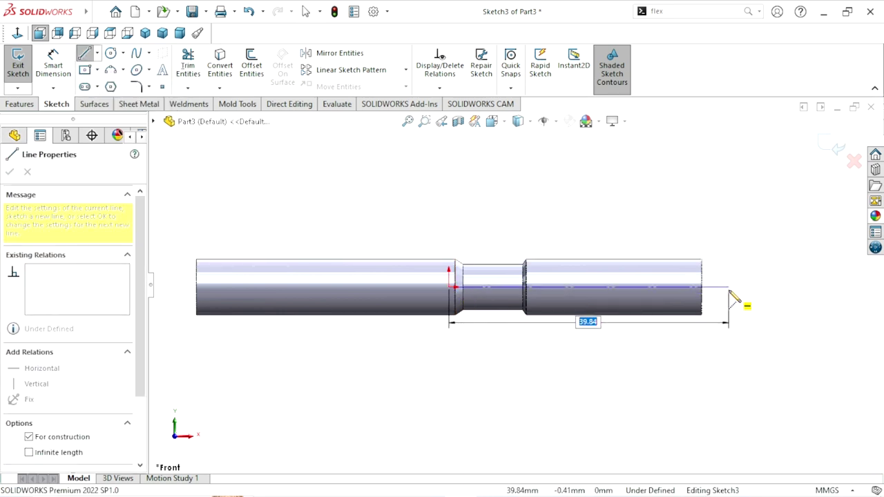
click(729, 287)
right_click(729, 243)
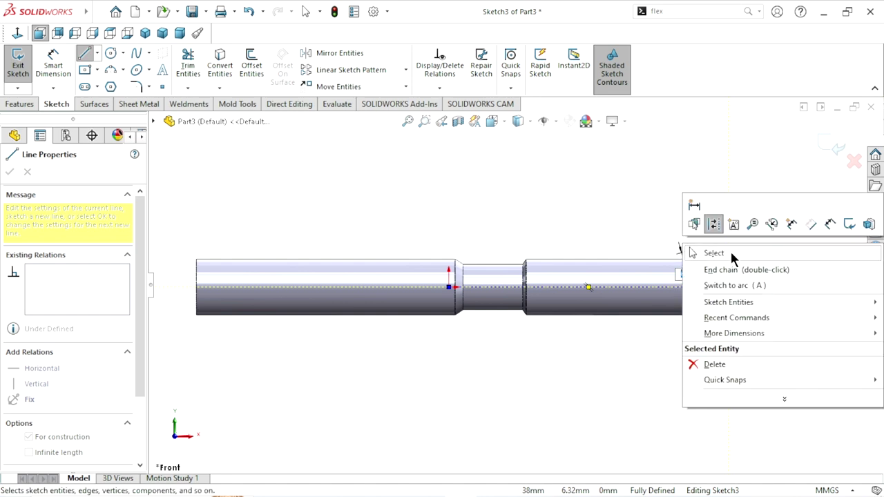
click(731, 252)
scroll(704, 277, down, 3)
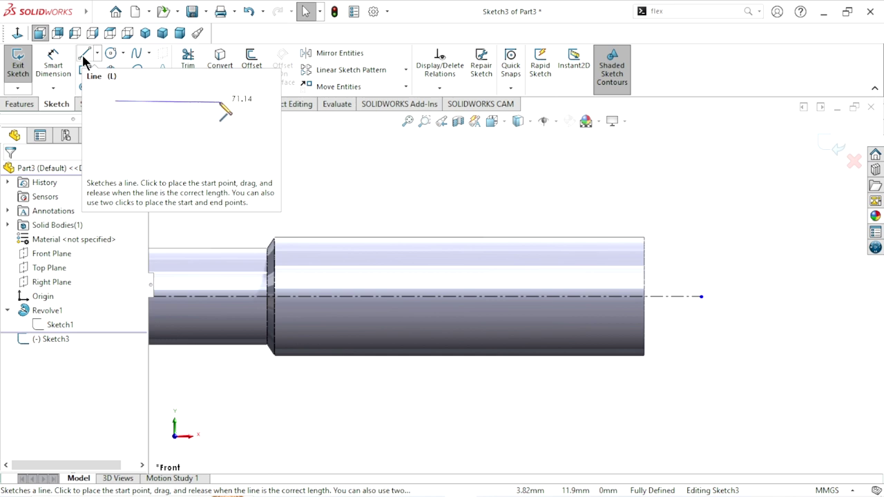
- Draw a closed triangle above the shaft's right end with a vertical right edge and horizontal top
click(84, 55)
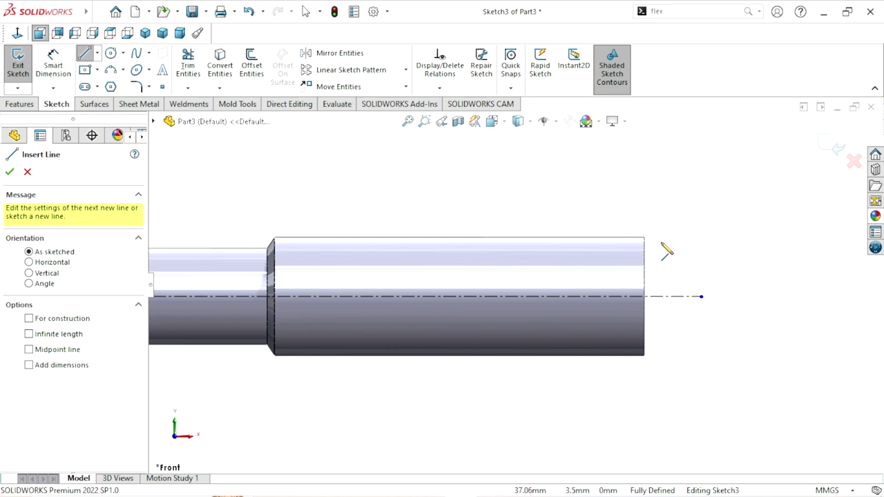
click(660, 245)
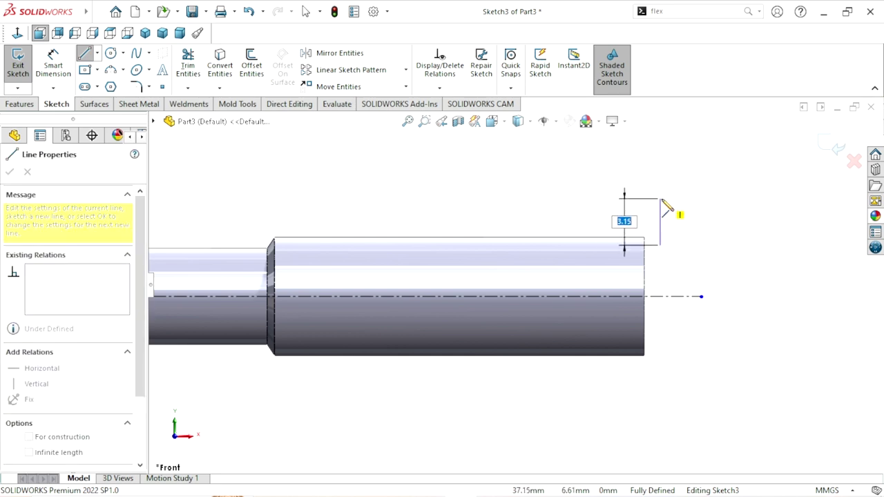
click(660, 199)
click(477, 199)
click(661, 245)
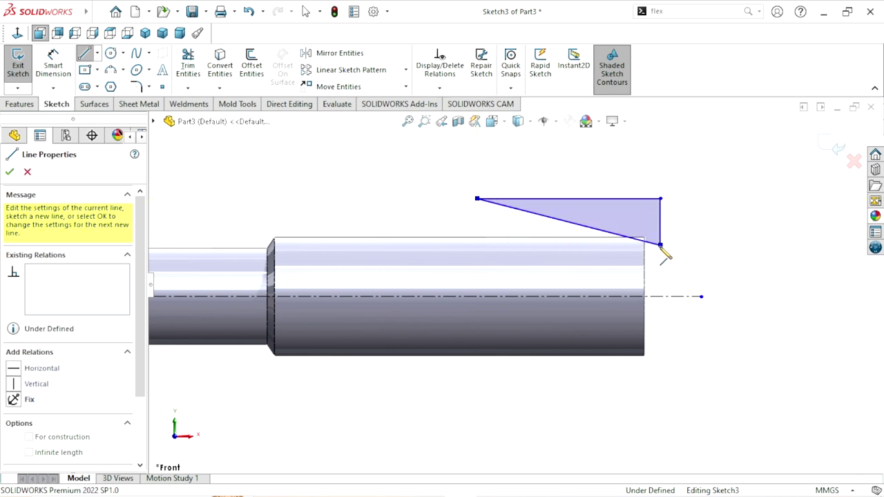
key(Escape)
scroll(671, 292, up, 3)
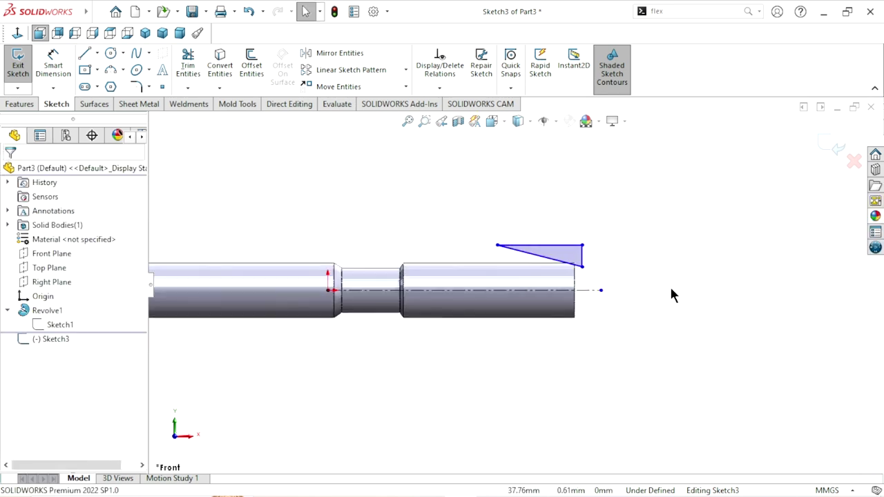
scroll(541, 283, down, 2)
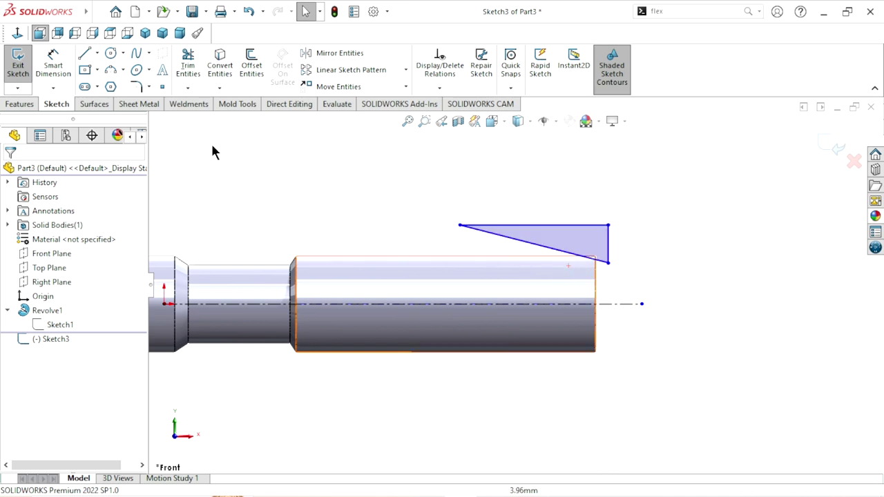
click(42, 61)
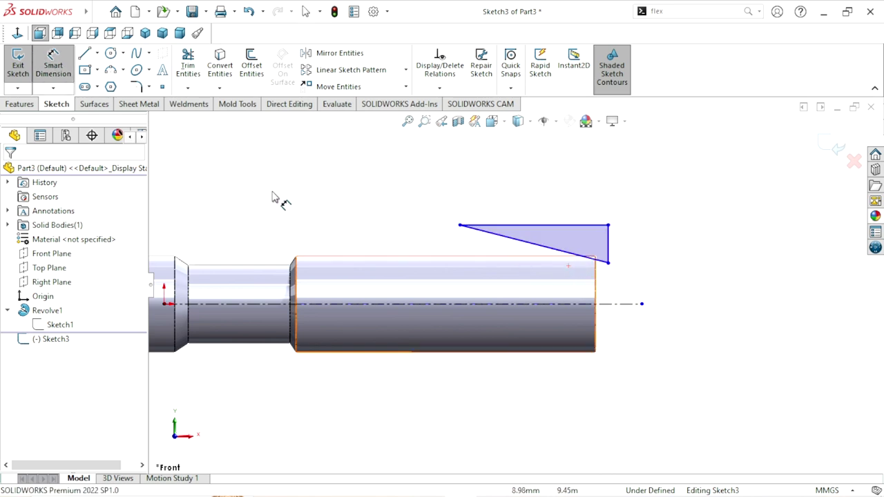
- Dimension the triangle's top edge 4.5 mm above the centerline
click(505, 225)
click(493, 304)
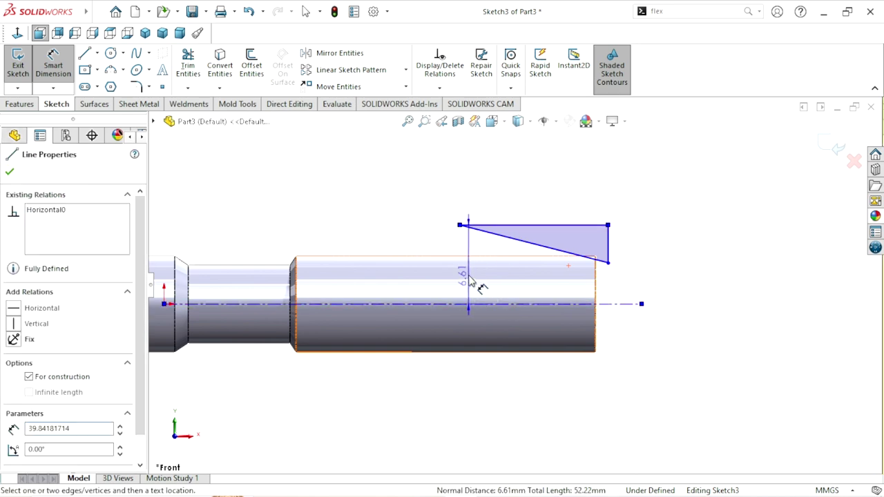
click(472, 280)
text(44.5)
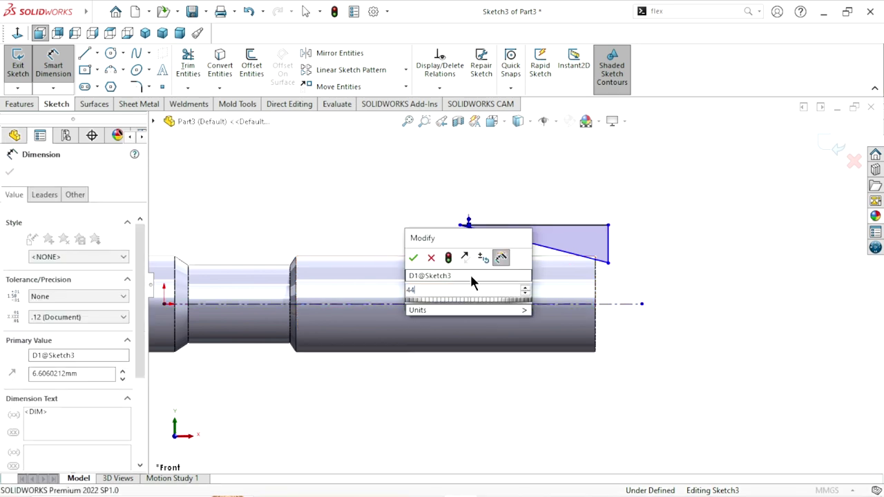
key(BackSpace)
key(BackSpace)
key(BackSpace)
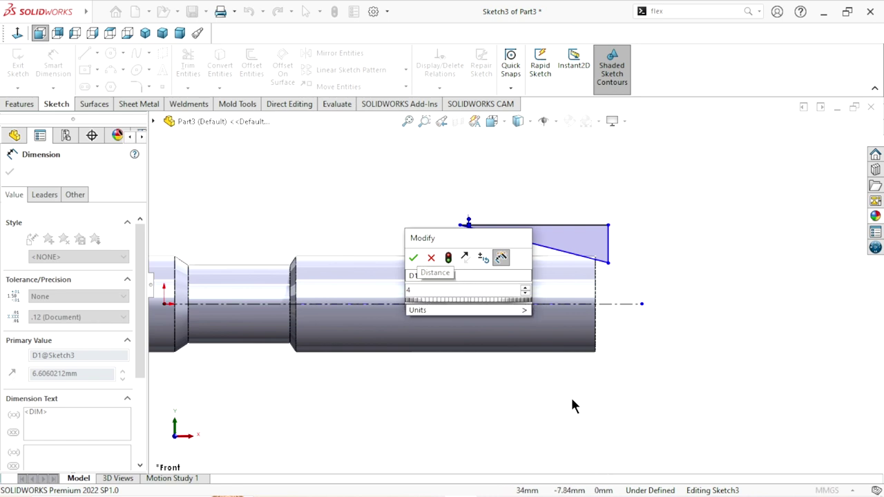
text(.5)
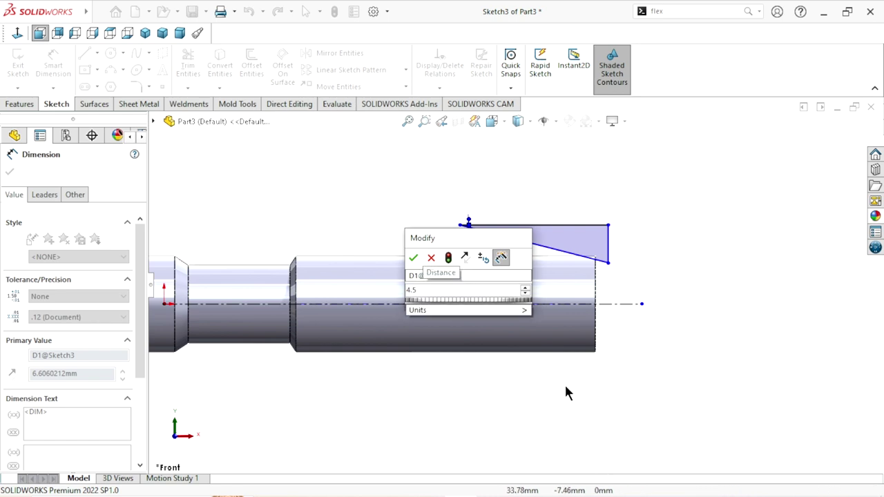
click(413, 257)
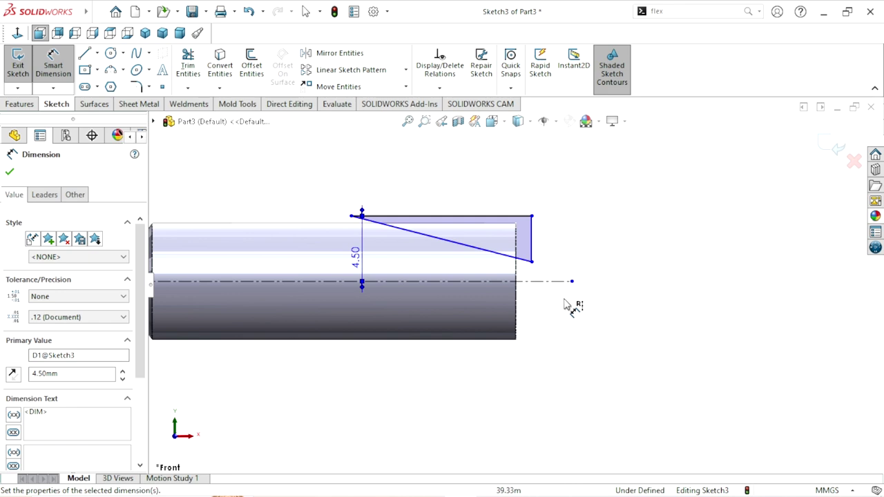
- Dimension the triangle's lower right corner 3 mm above the centerline
click(531, 262)
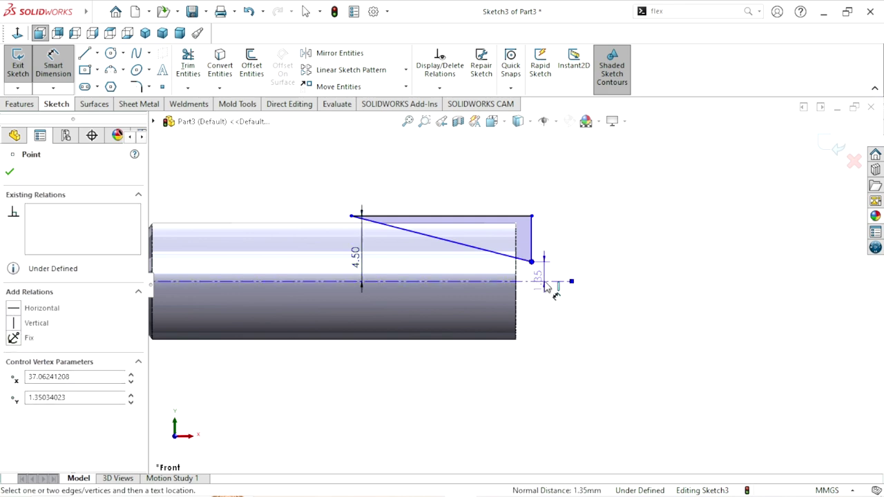
click(596, 311)
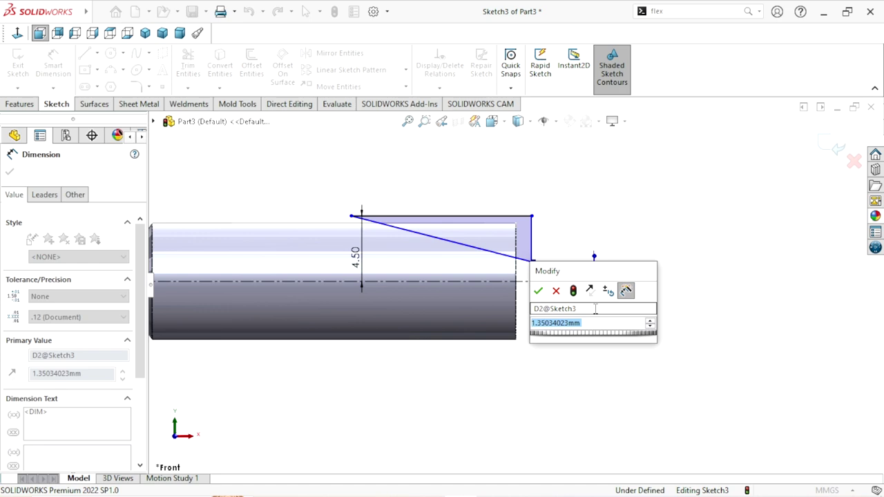
text(3)
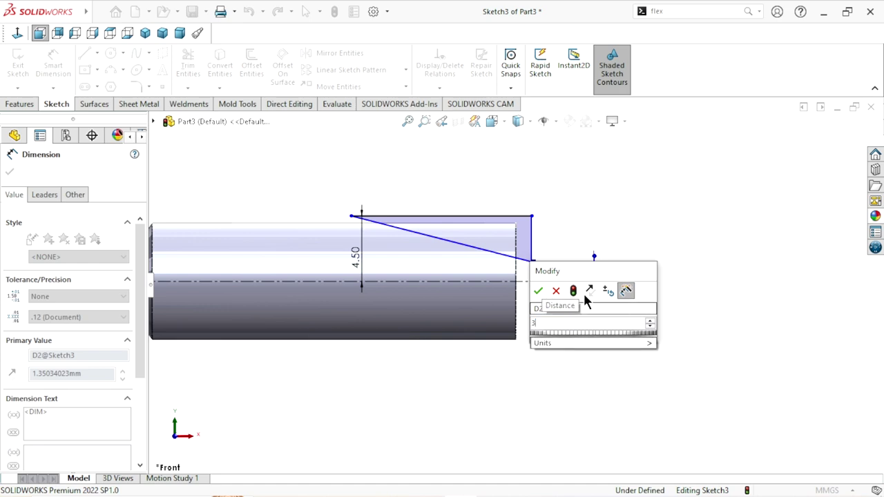
click(538, 290)
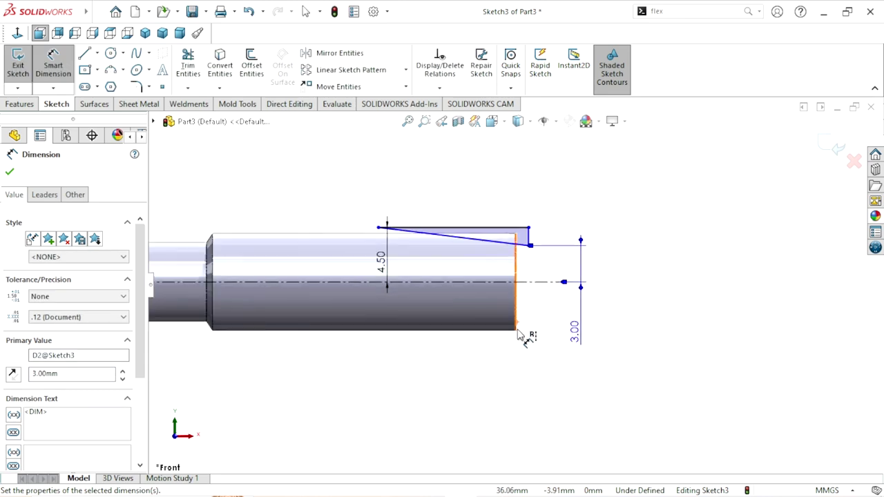
click(484, 227)
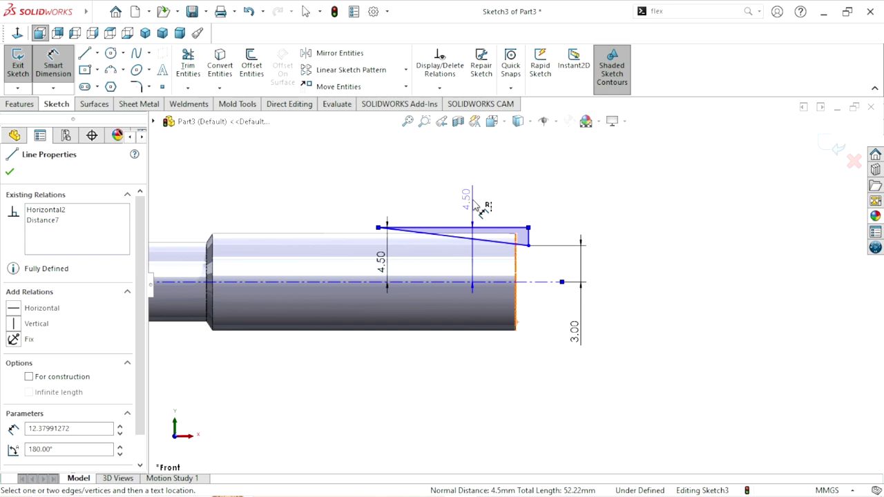
- Dimension the triangle's top edge length, changing it from 11 mm to 12 mm
click(468, 196)
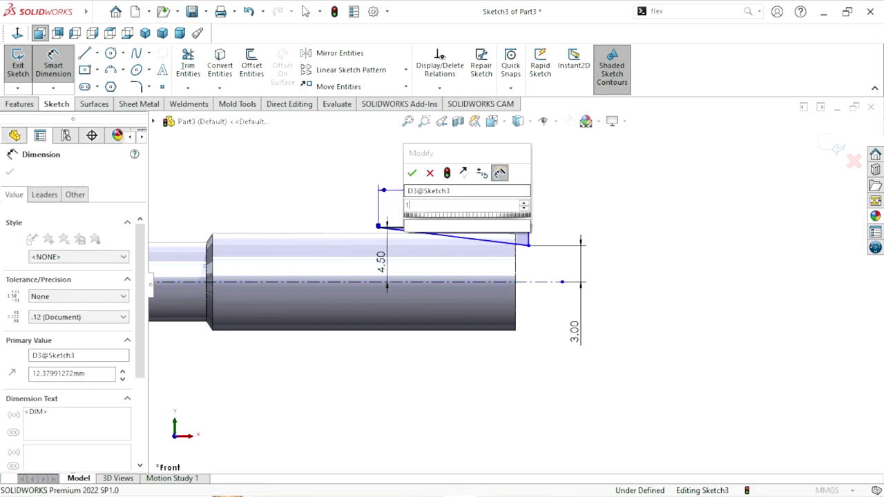
click(412, 175)
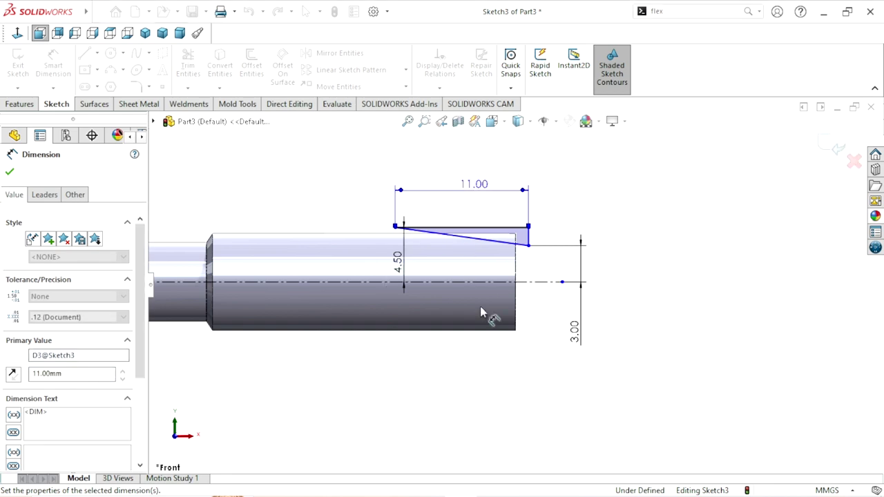
scroll(528, 312, down, 1)
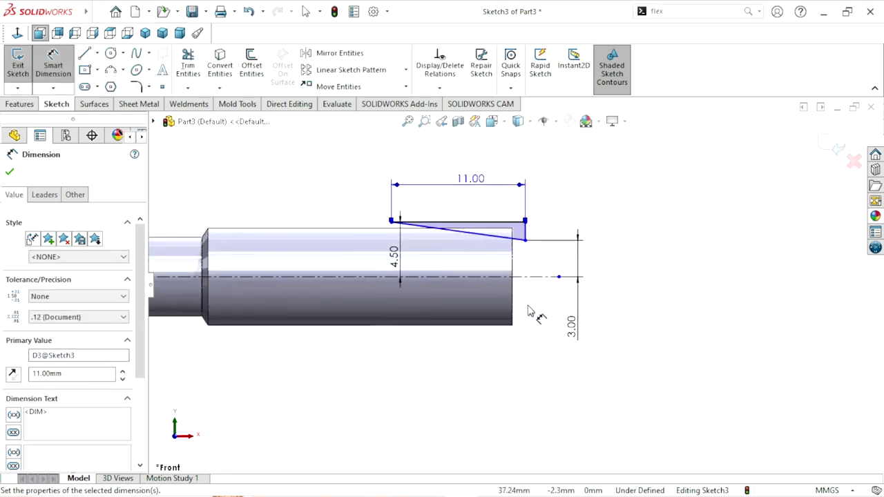
scroll(514, 290, up, 1)
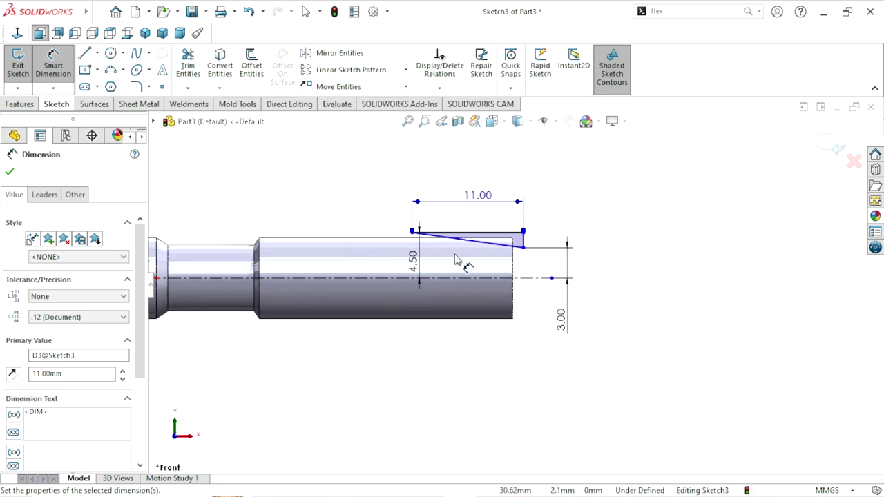
scroll(437, 261, down, 2)
scroll(442, 270, up, 1)
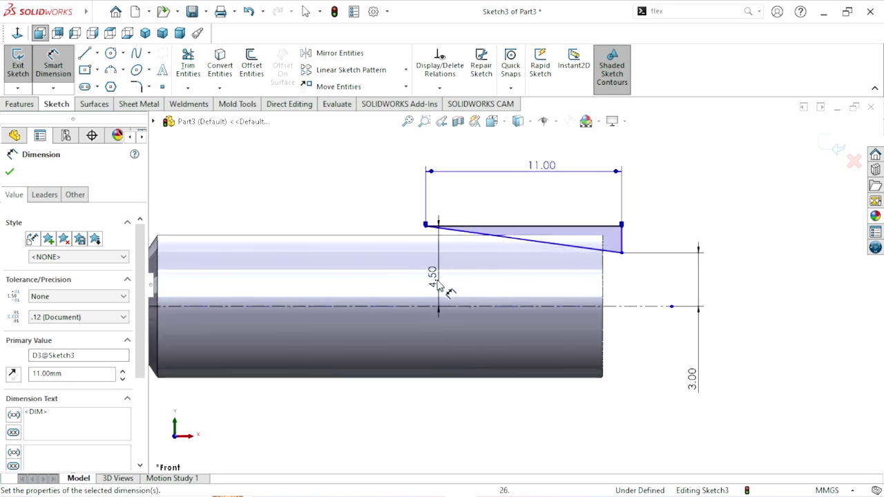
double_click(530, 167)
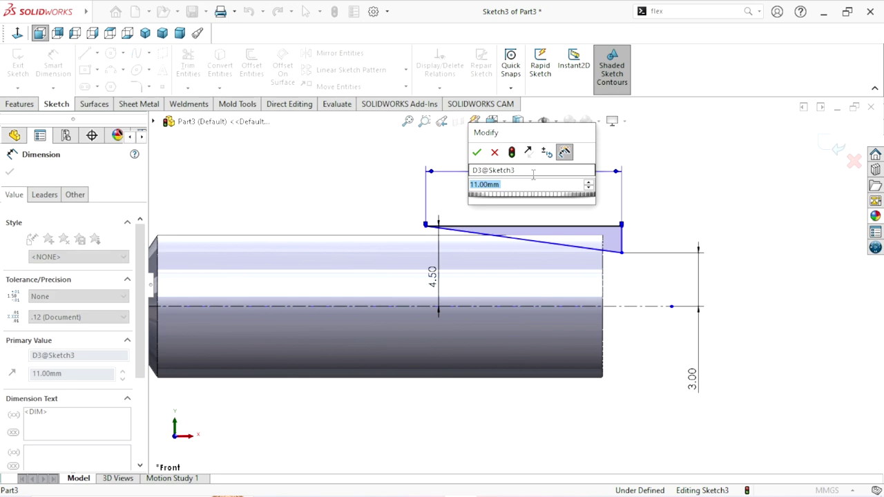
text(12)
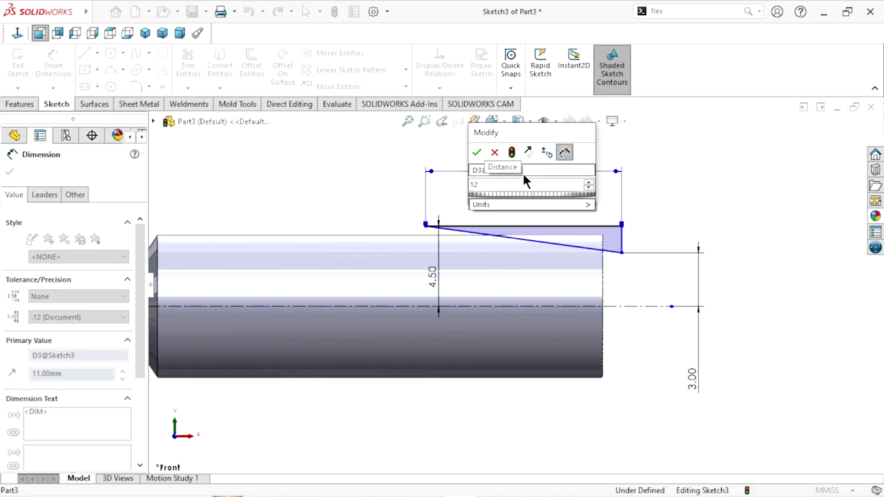
click(475, 152)
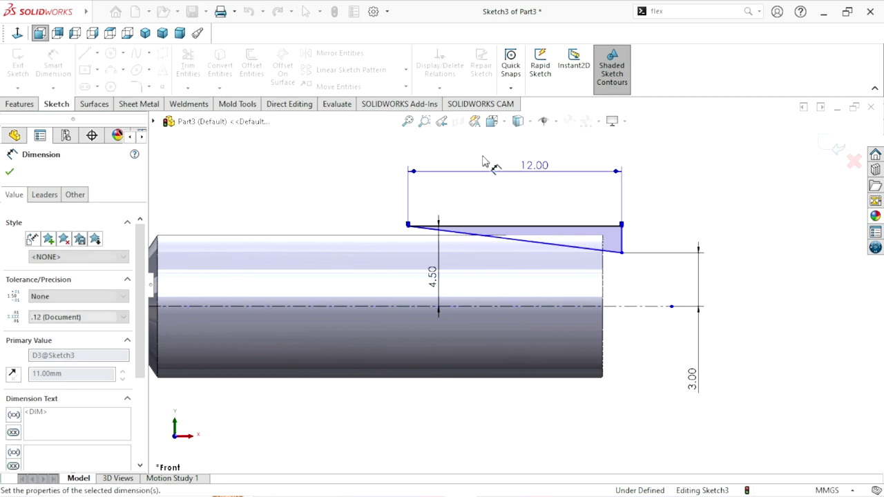
scroll(459, 290, up, 1)
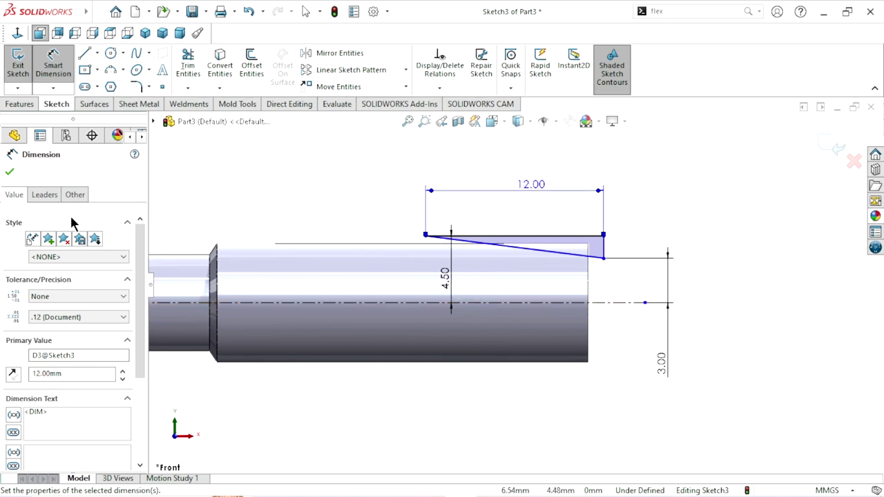
click(10, 173)
key(Escape)
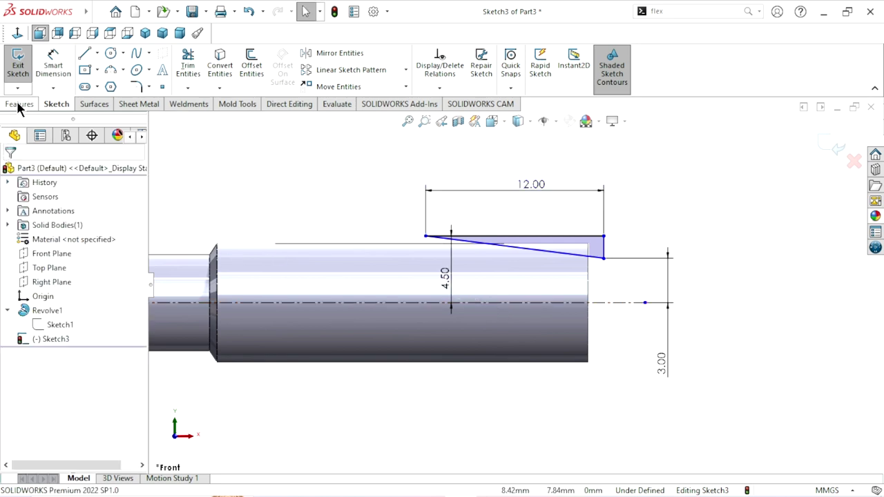
- Revolve-cut the triangle 360° around the centerline to taper the shaft's right end
click(19, 105)
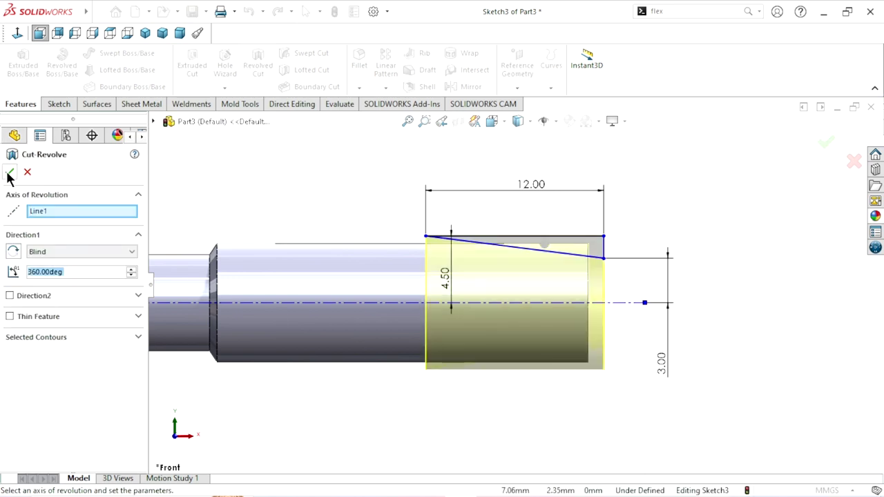
key(Return)
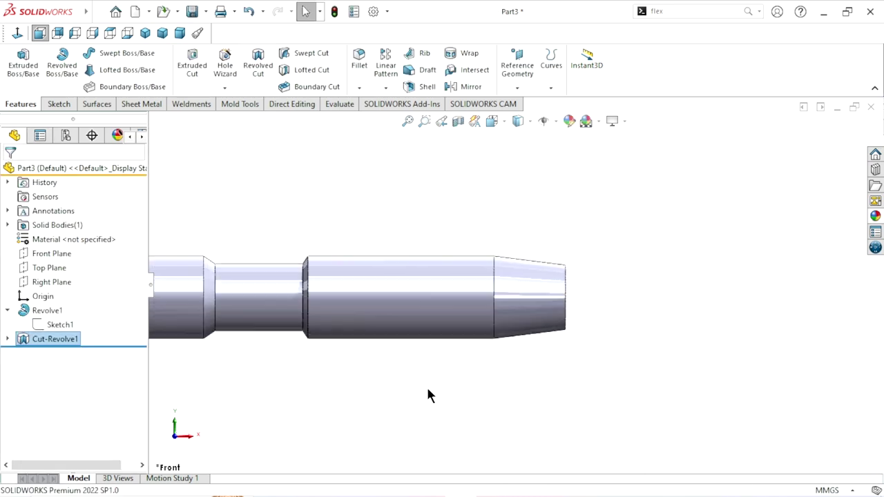
mouse_move(531, 376)
middle_down()
mouse_move(533, 355)
mouse_move(496, 419)
middle_up()
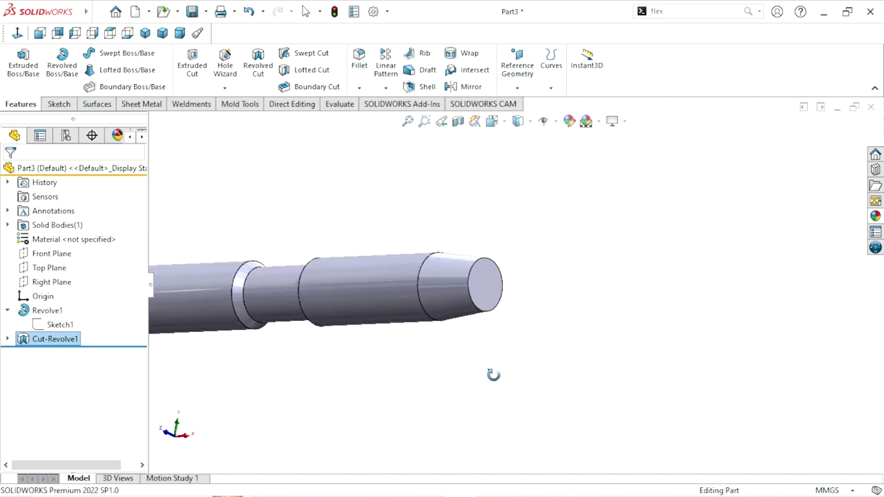
scroll(483, 359, up, 2)
scroll(497, 303, down, 3)
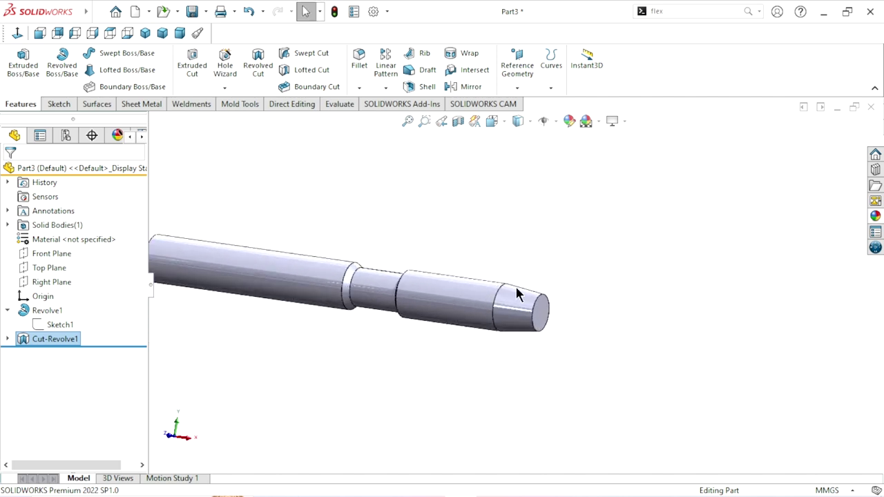
click(544, 317)
- Sketch on the tip's end face and convert the 8 mm circular edge into a circle
click(598, 275)
scroll(539, 314, down, 3)
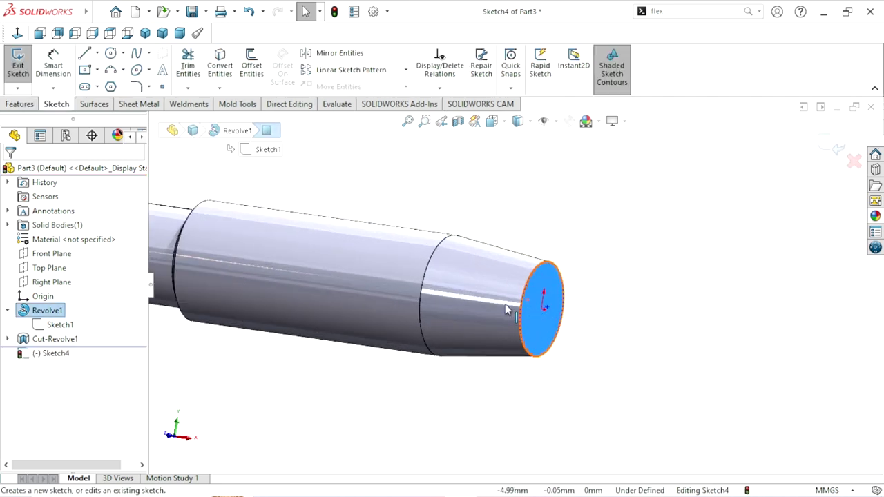
click(442, 254)
key(Escape)
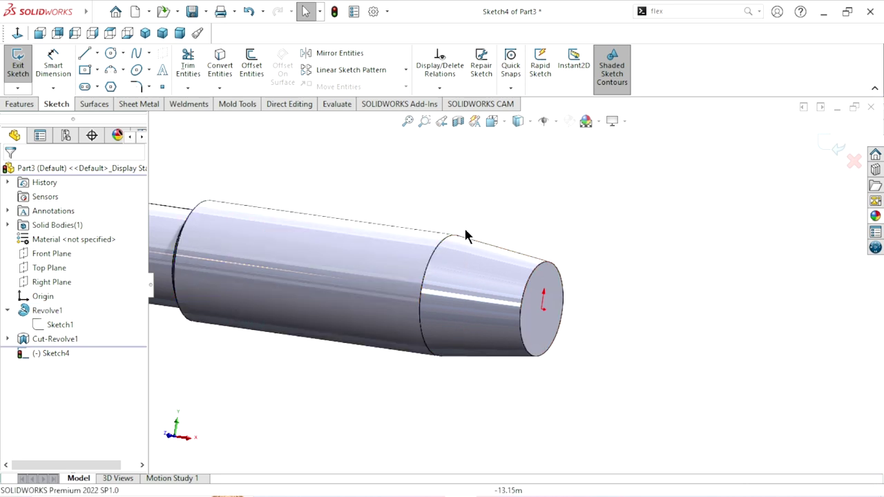
click(445, 247)
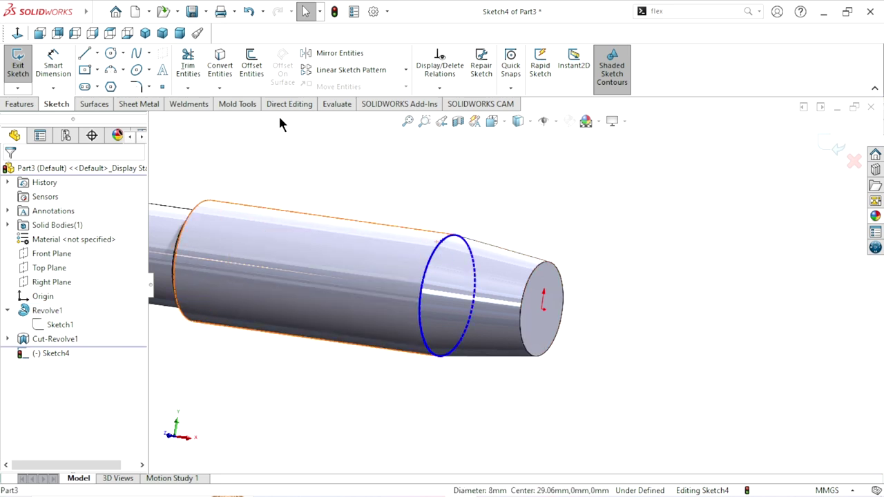
click(228, 79)
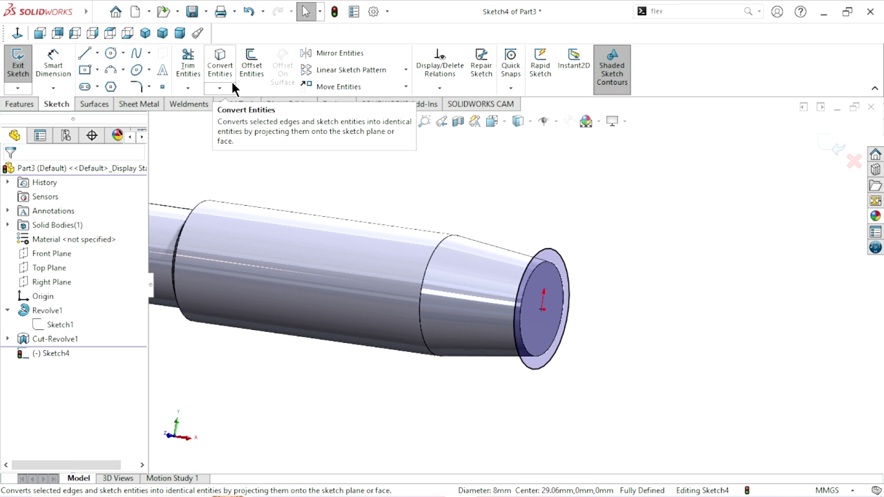
scroll(461, 324, up, 2)
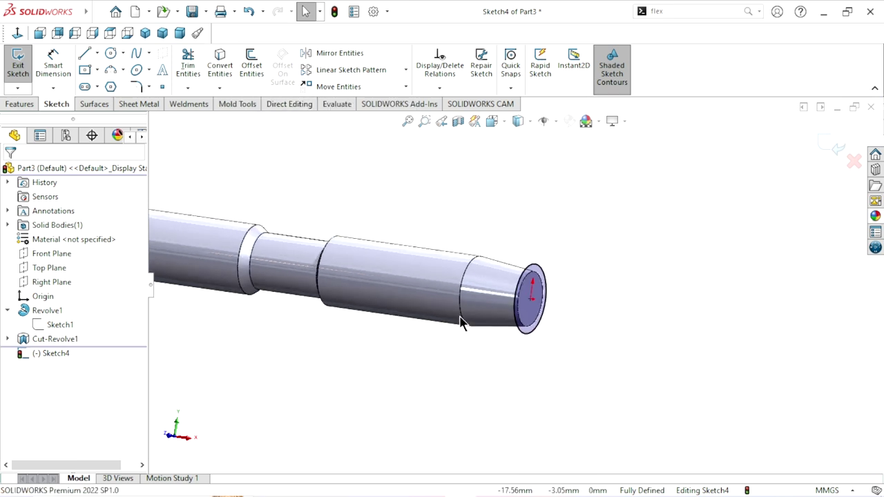
scroll(461, 325, down, 2)
click(21, 103)
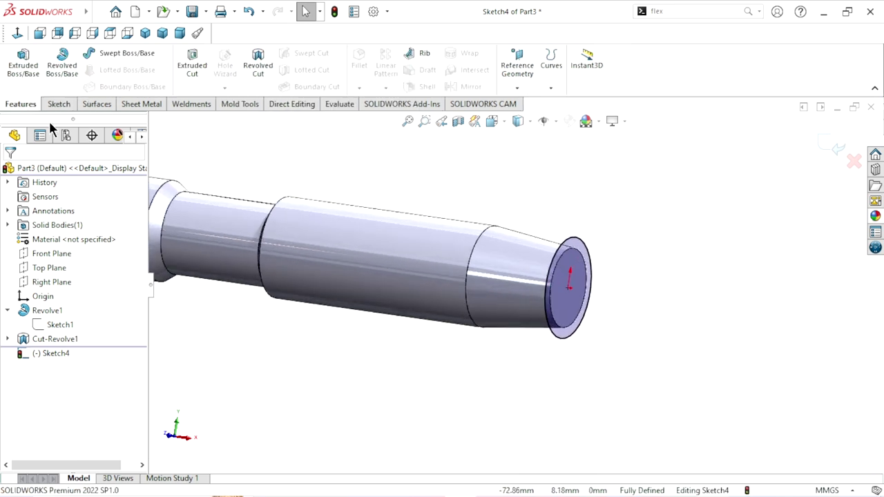
click(550, 88)
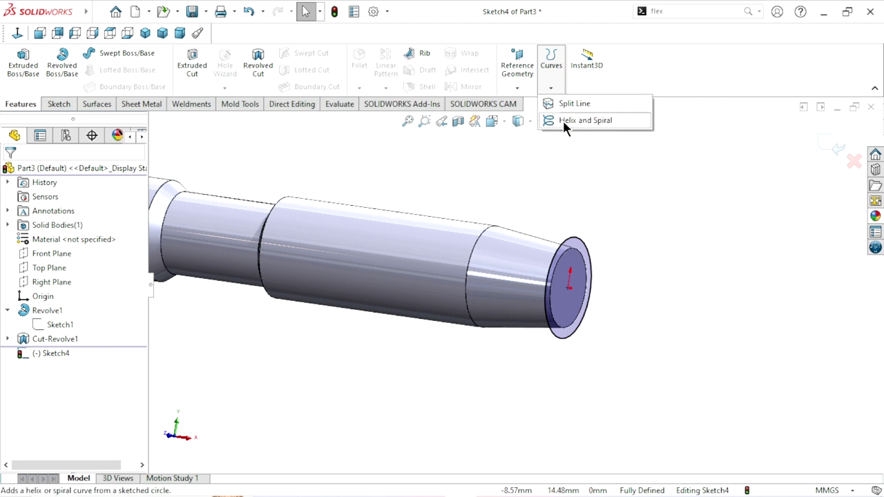
- Create a helix from the circle with 1.25 mm pitch, 20.5 revolutions and 90° start angle
click(562, 119)
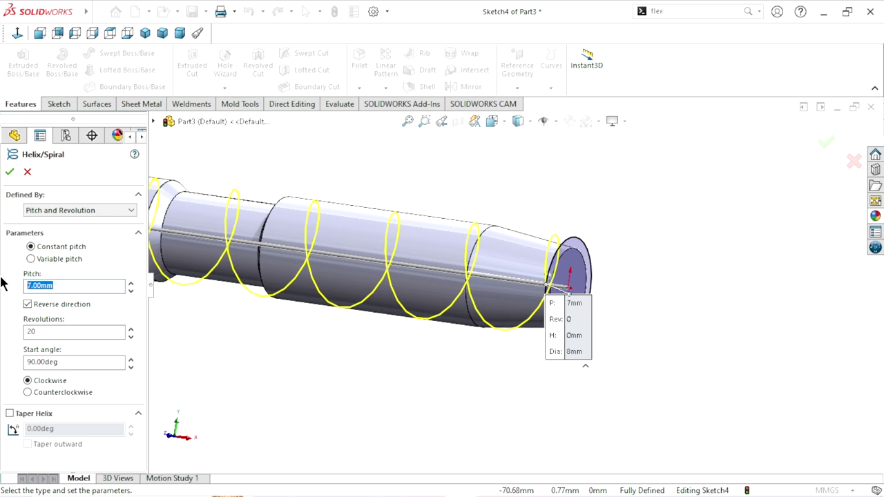
text(1.25)
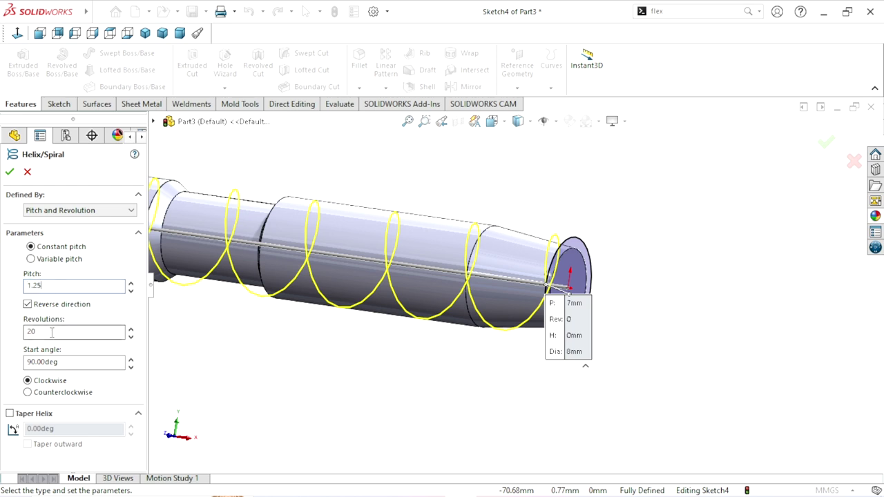
click(68, 333)
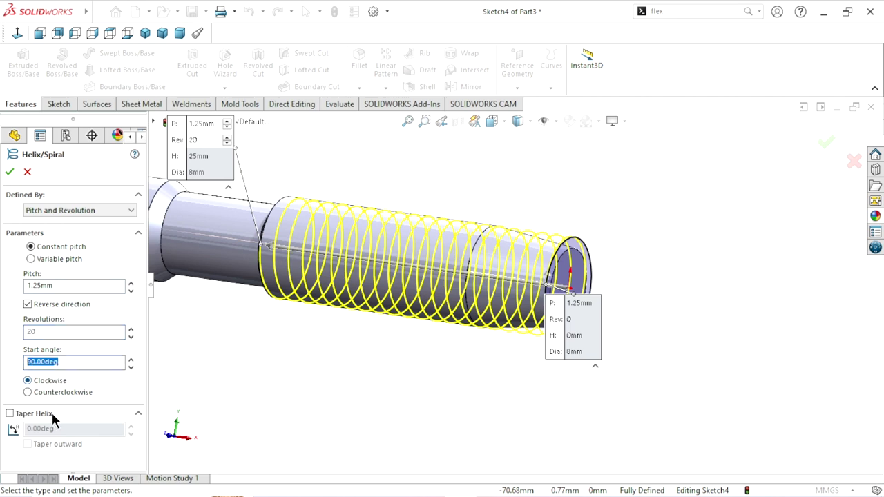
mouse_move(241, 325)
middle_down()
mouse_move(269, 331)
mouse_move(276, 359)
mouse_move(268, 368)
mouse_move(294, 357)
middle_up()
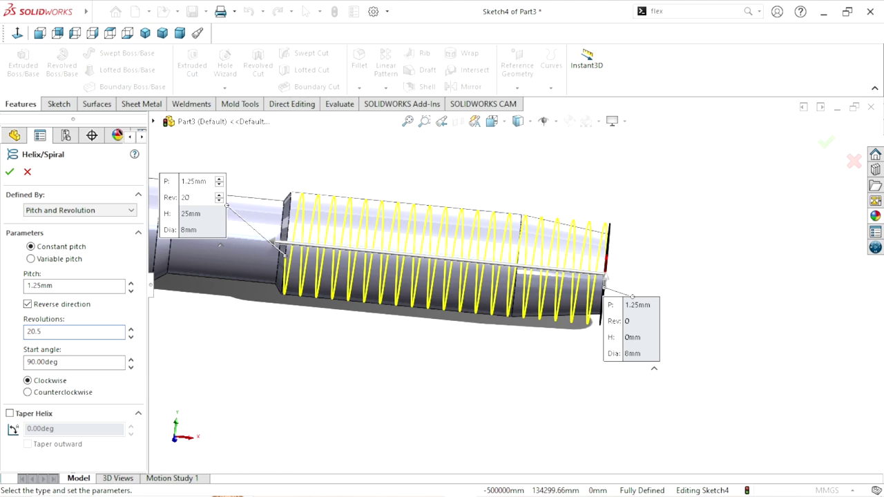
middle_drag(290, 350, 287, 414)
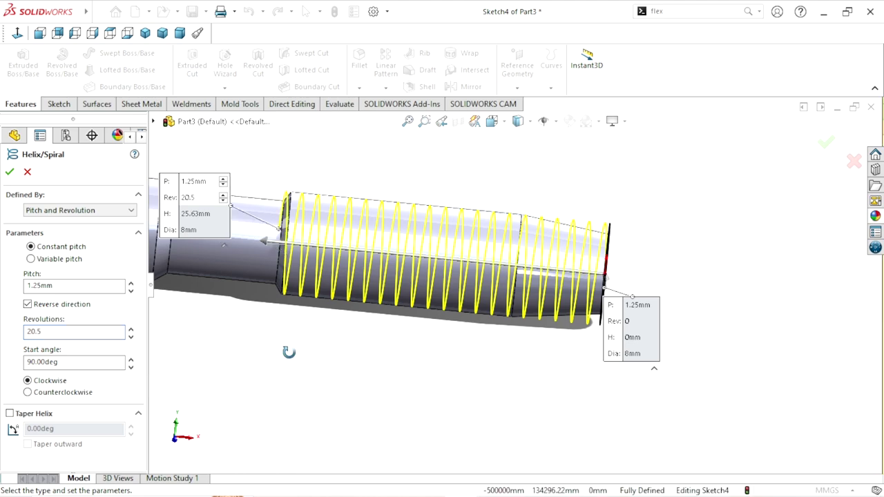
mouse_move(281, 317)
middle_down()
mouse_move(280, 371)
mouse_move(267, 403)
mouse_move(272, 384)
mouse_move(257, 303)
mouse_move(13, 209)
middle_up()
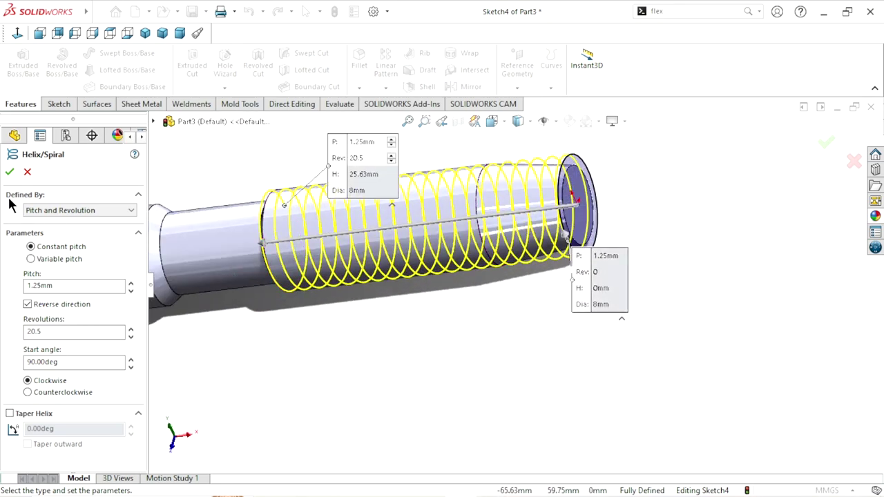
click(10, 174)
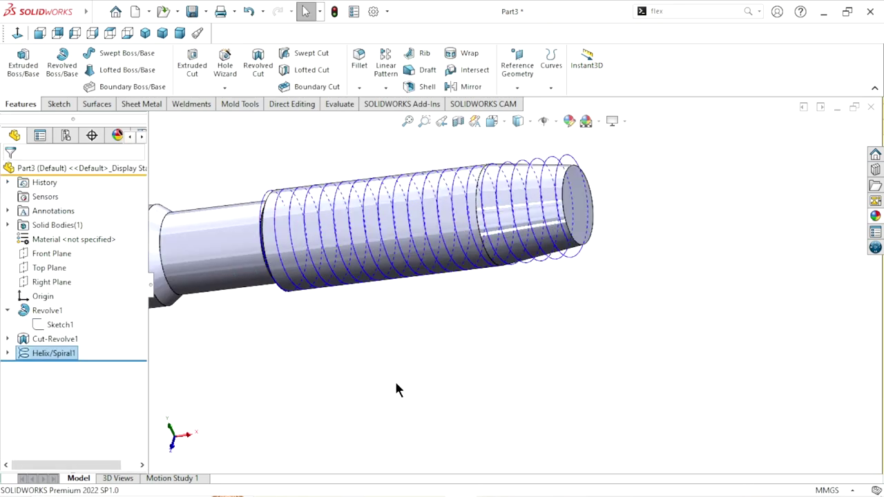
mouse_move(400, 373)
middle_down()
mouse_move(435, 325)
mouse_move(388, 373)
middle_up()
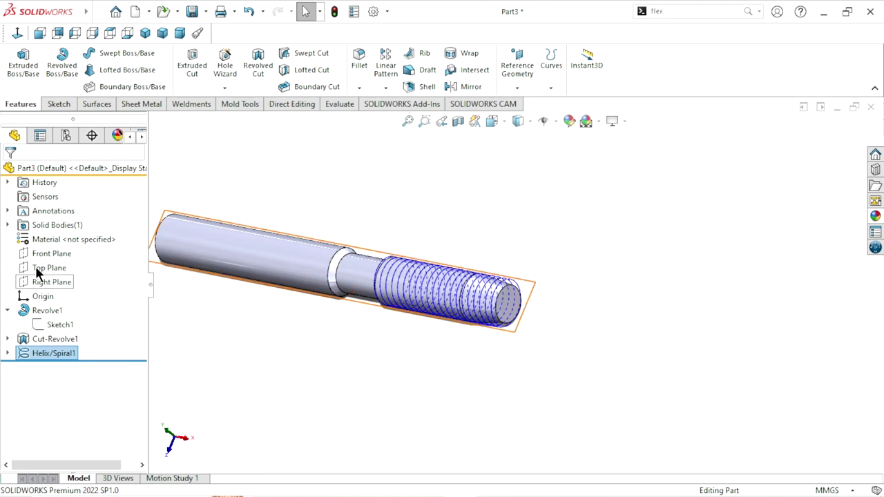
click(51, 253)
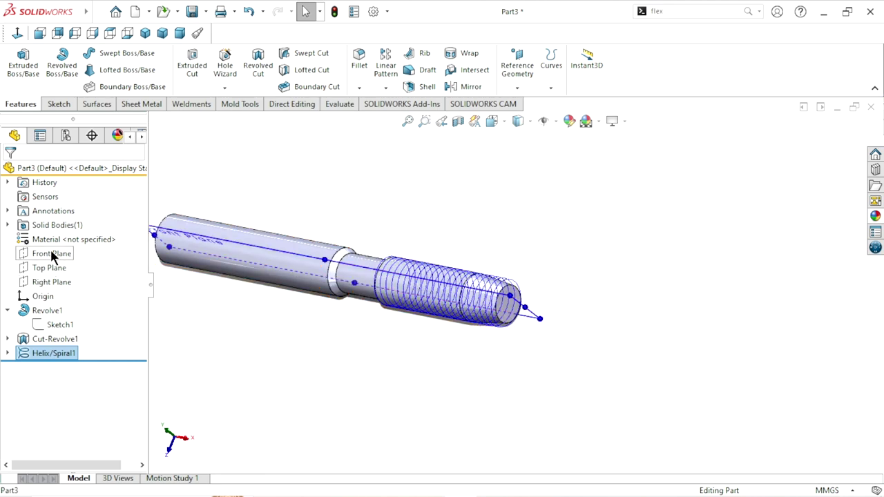
click(51, 253)
click(64, 229)
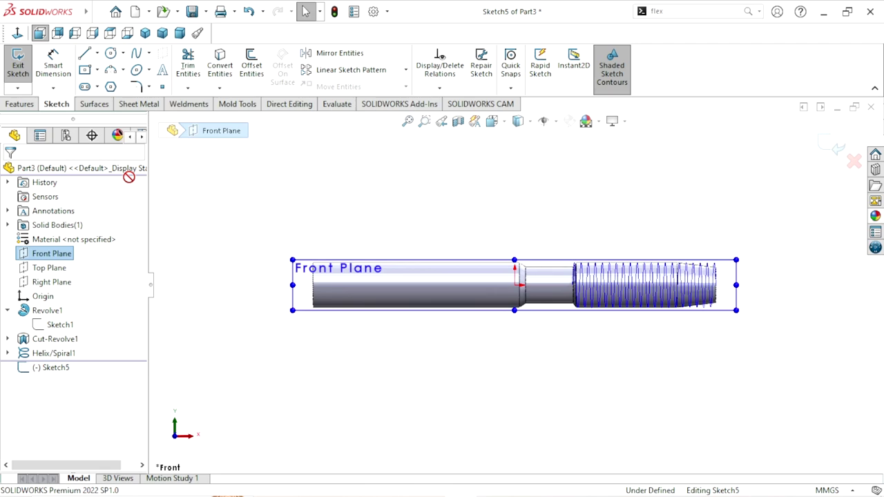
scroll(659, 294, down, 2)
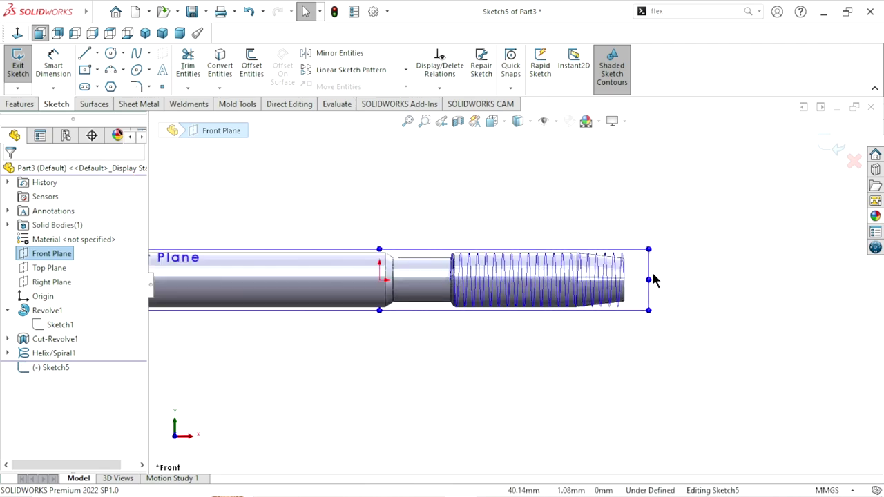
scroll(653, 280, down, 2)
scroll(621, 261, down, 1)
click(620, 258)
scroll(489, 315, down, 2)
scroll(468, 354, up, 2)
scroll(467, 359, down, 1)
scroll(330, 357, down, 1)
scroll(390, 405, up, 2)
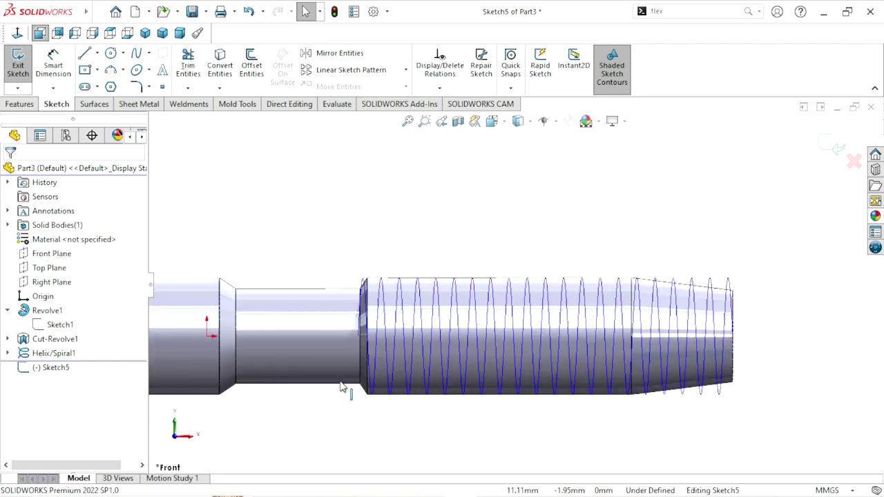
scroll(396, 411, up, 1)
scroll(397, 411, up, 1)
scroll(602, 361, down, 1)
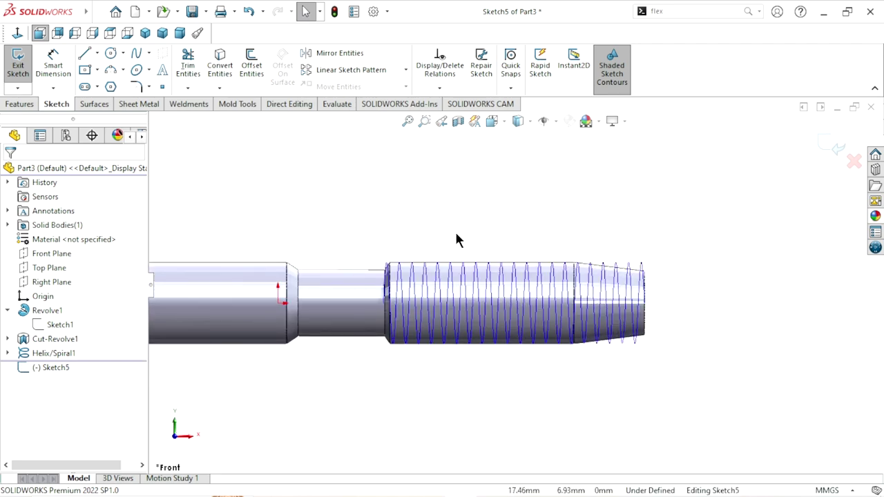
click(853, 162)
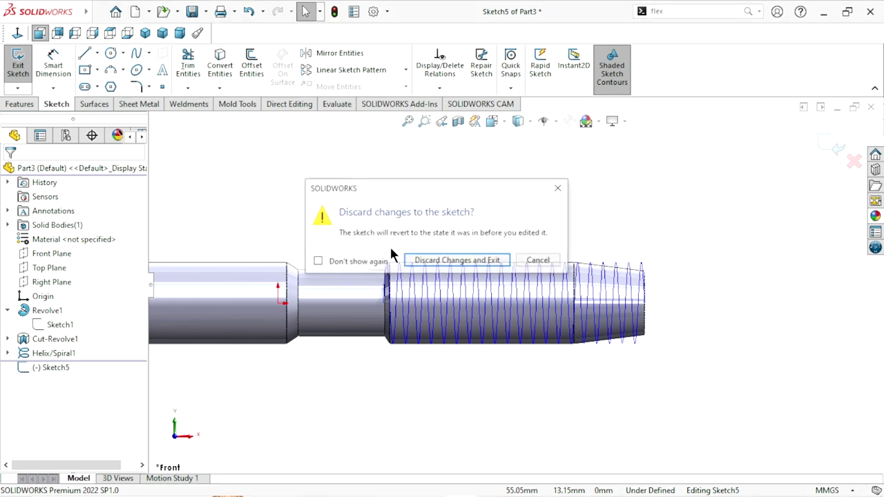
click(426, 258)
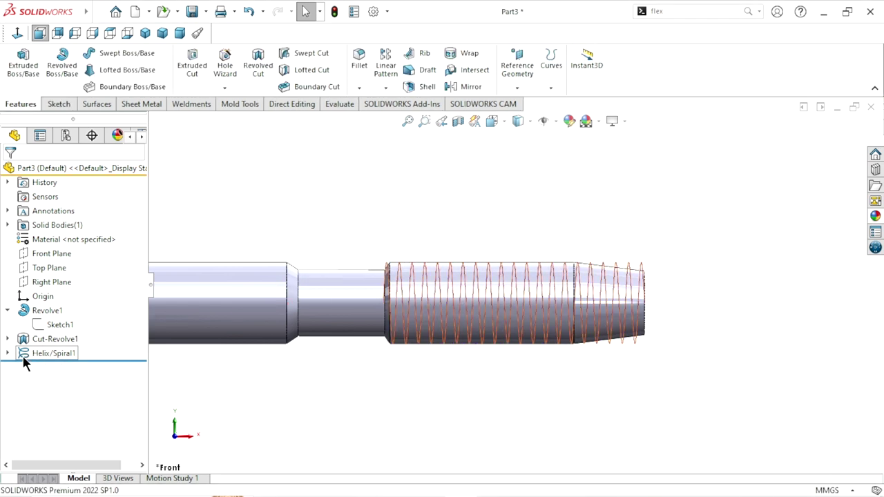
click(26, 351)
- Edit Helix/Spiral1 so its start angle changes from 90° to 180°
click(37, 316)
text(180)
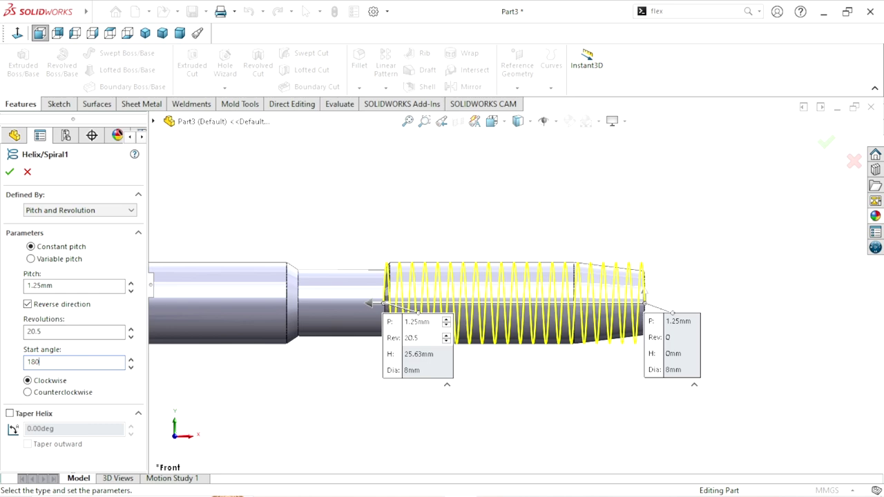
key(Return)
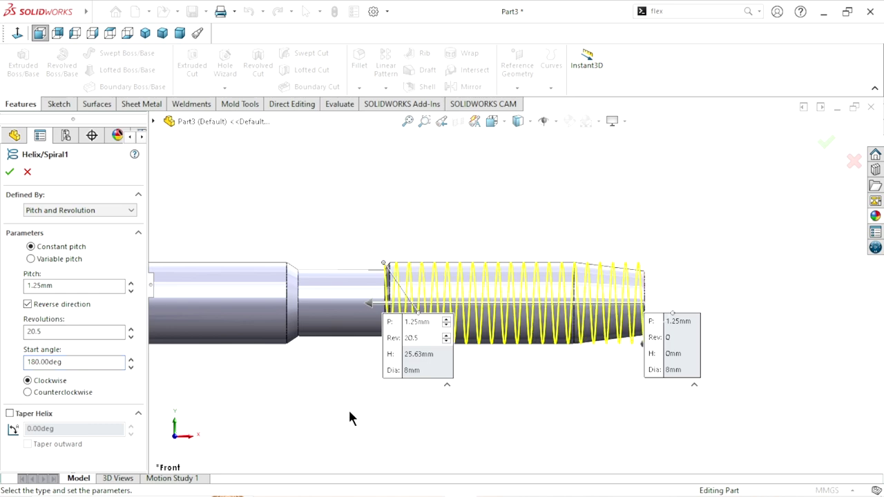
scroll(689, 345, down, 3)
scroll(591, 339, down, 2)
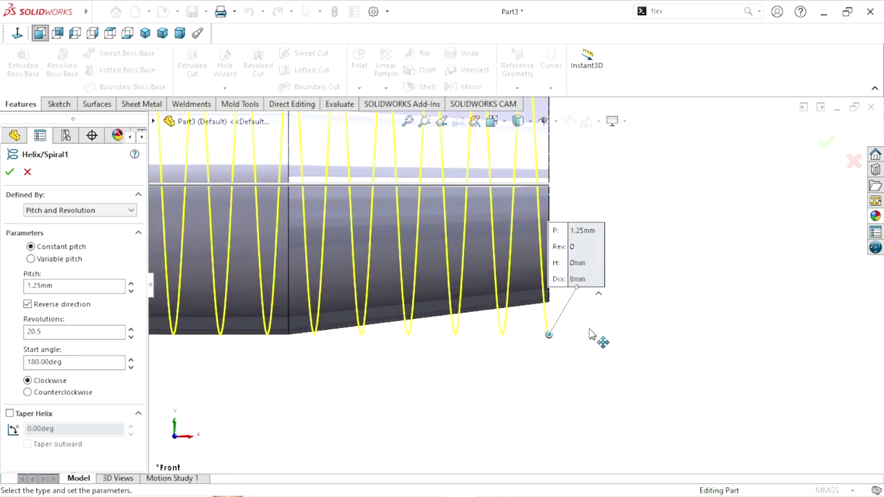
scroll(591, 334, down, 2)
scroll(592, 338, up, 4)
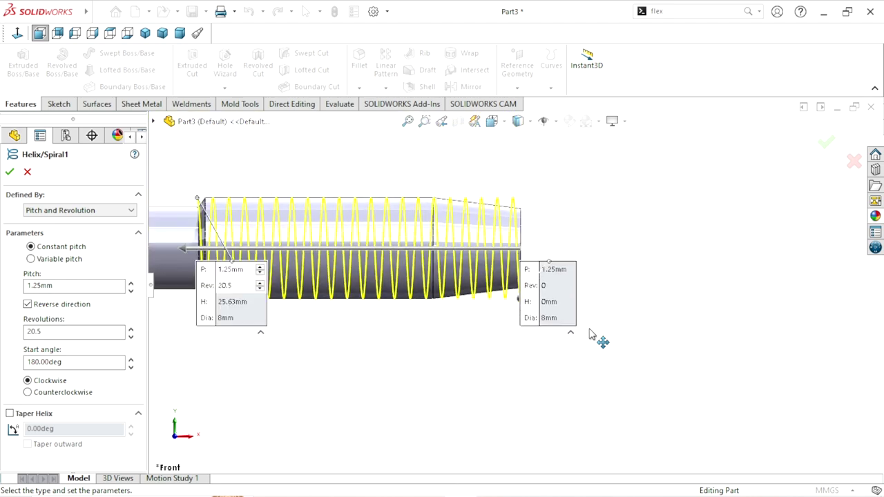
scroll(497, 284, up, 1)
scroll(442, 258, down, 1)
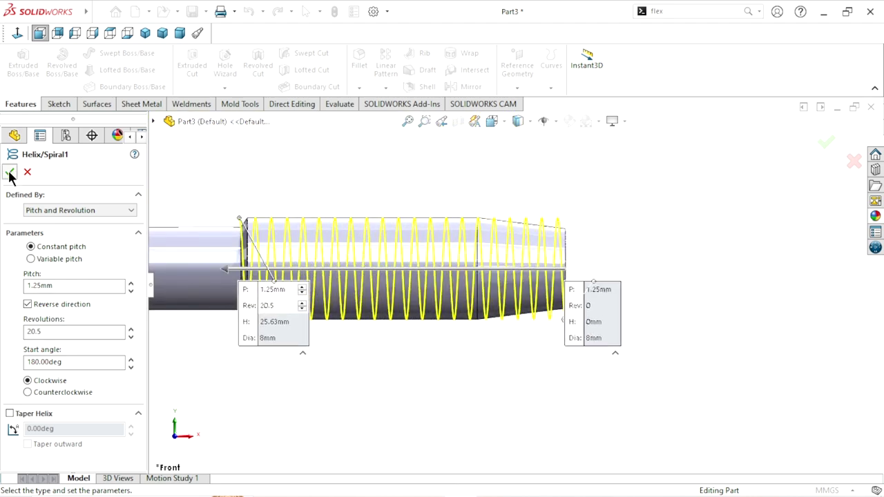
key(Return)
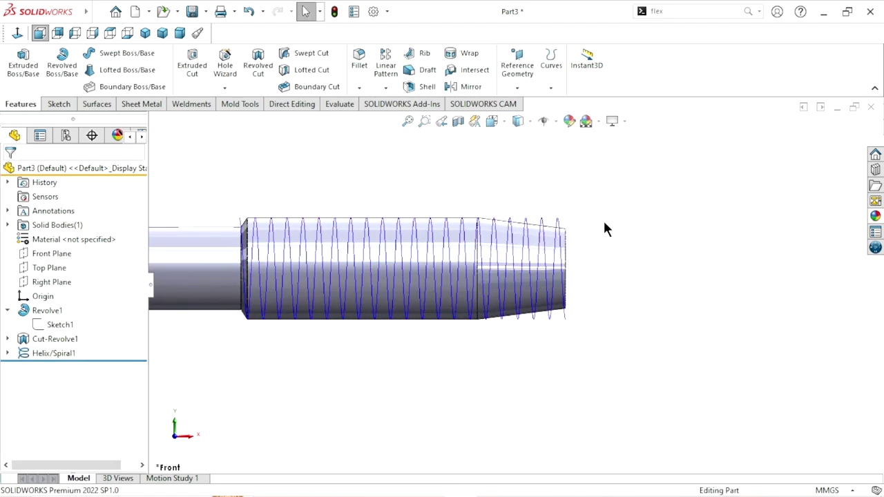
- Start a new sketch on the Front Plane, viewed from the front
click(47, 251)
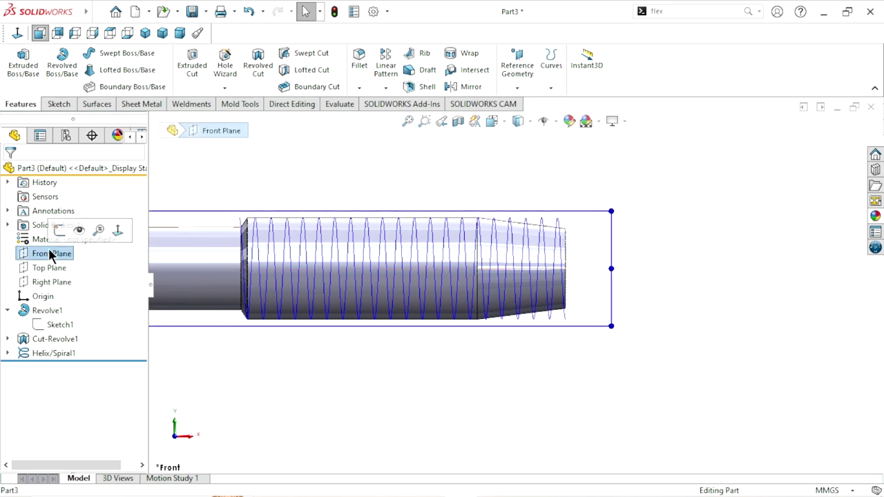
click(60, 229)
click(17, 33)
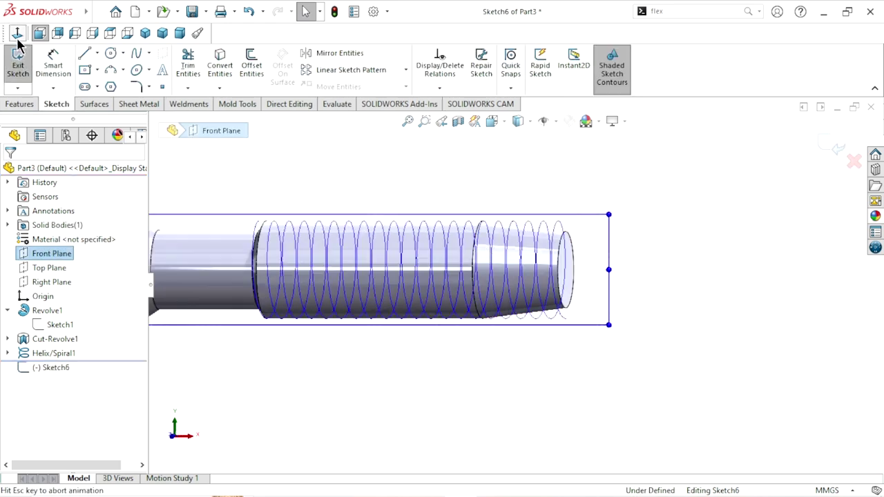
click(17, 33)
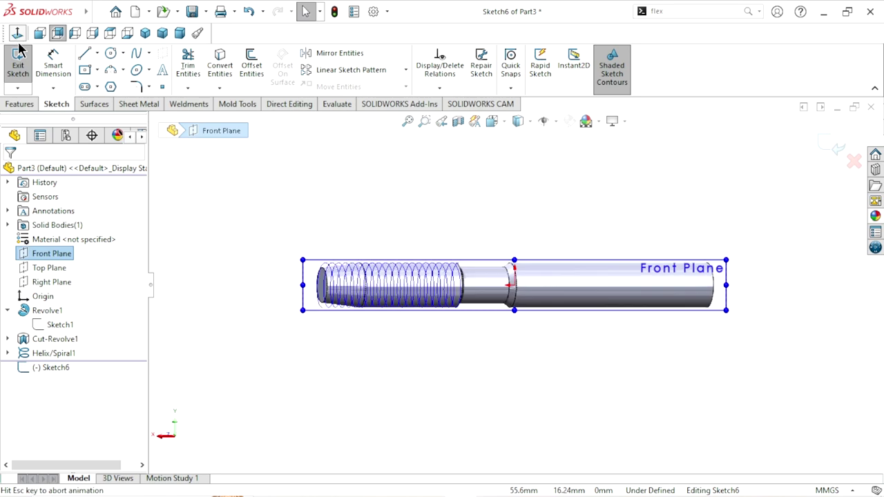
scroll(749, 304, down, 3)
scroll(704, 336, down, 2)
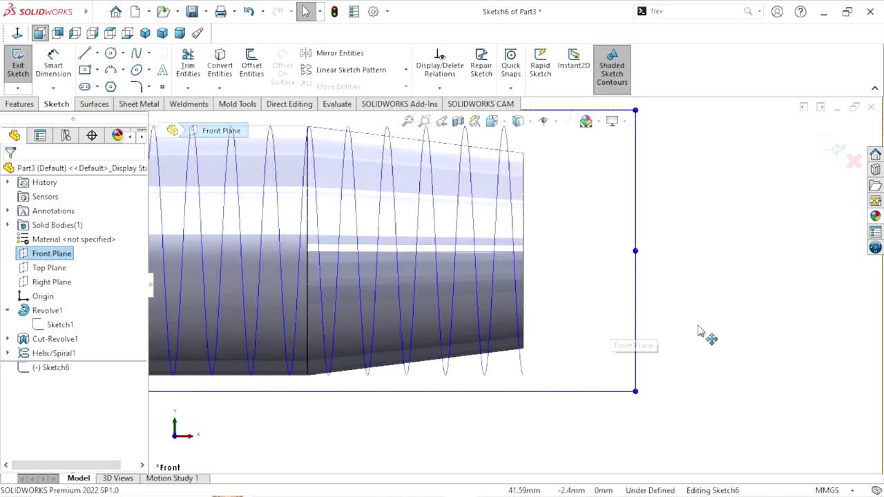
scroll(570, 364, up, 2)
scroll(532, 260, up, 1)
click(514, 256)
- Draw a three-sided polygon below the thread end of the helix
click(110, 87)
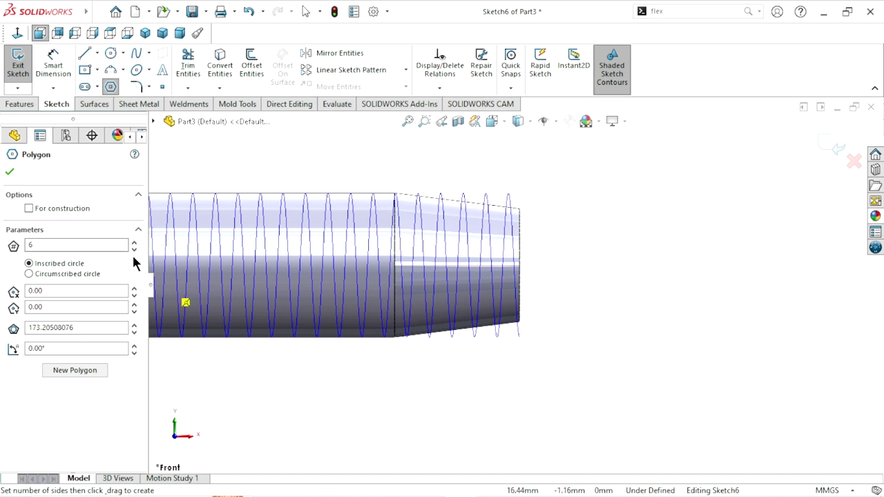
click(134, 249)
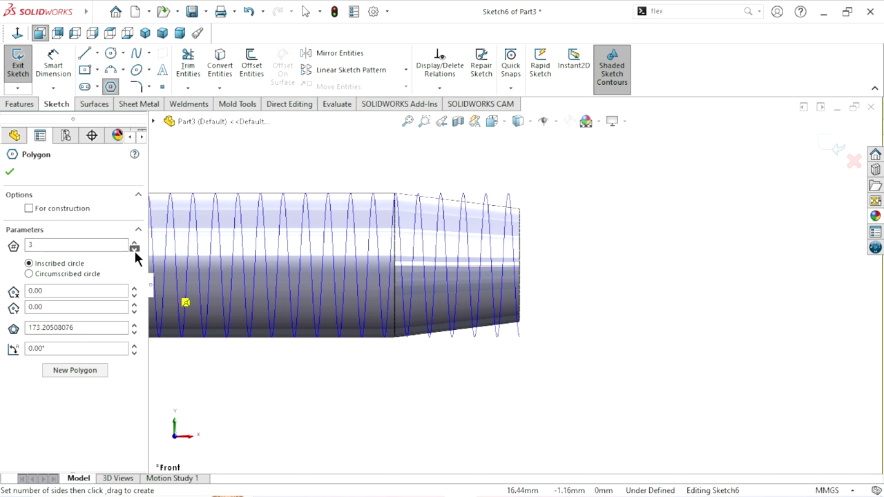
click(554, 354)
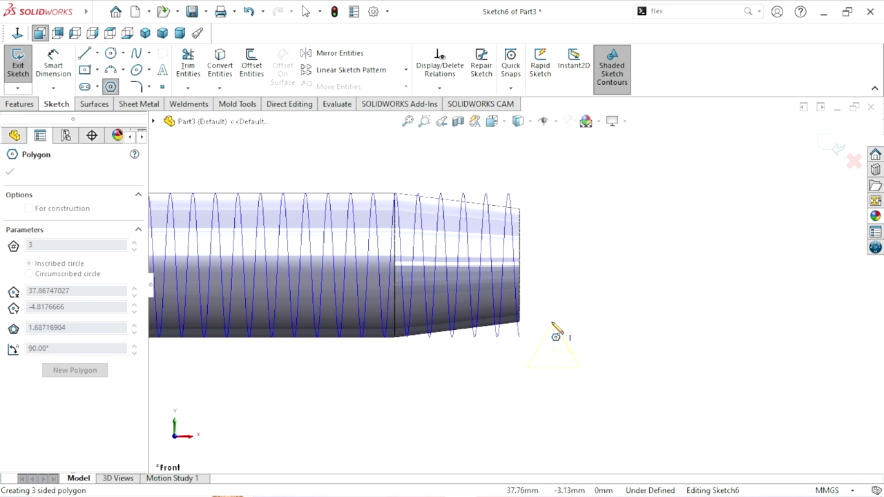
click(552, 322)
right_click(577, 304)
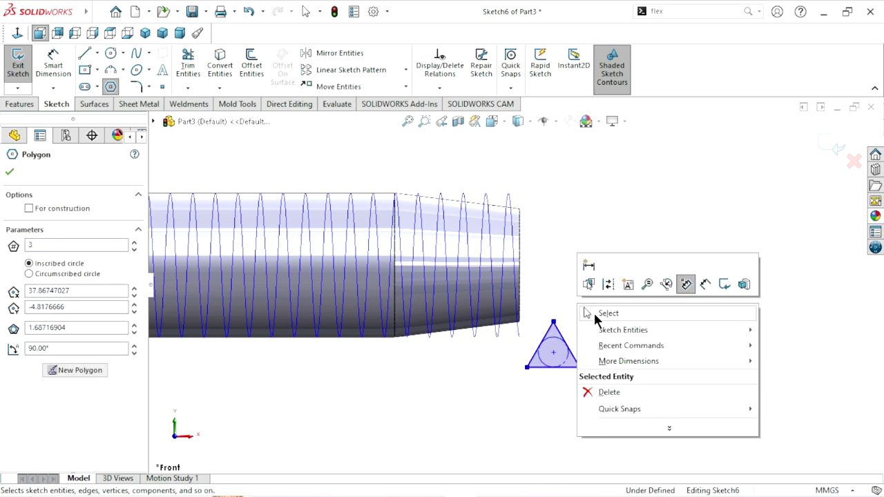
click(589, 312)
- Dimension the triangle's base at 1.24 mm
scroll(558, 393, down, 3)
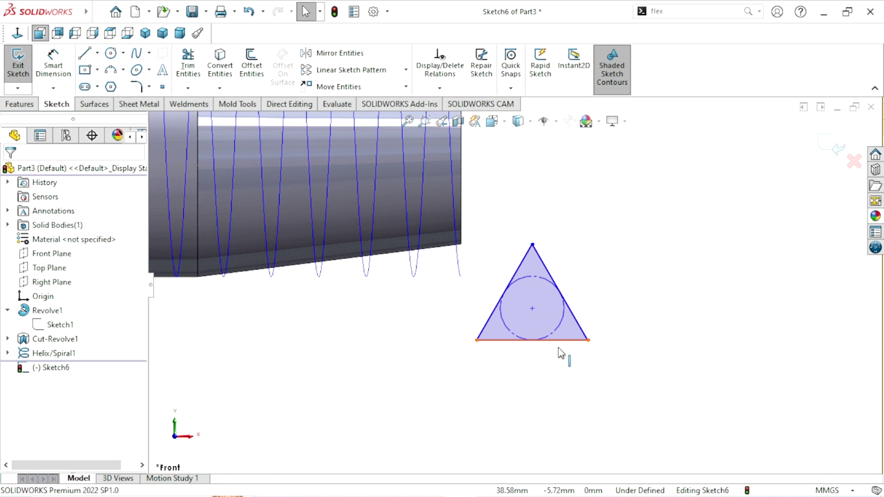
click(558, 347)
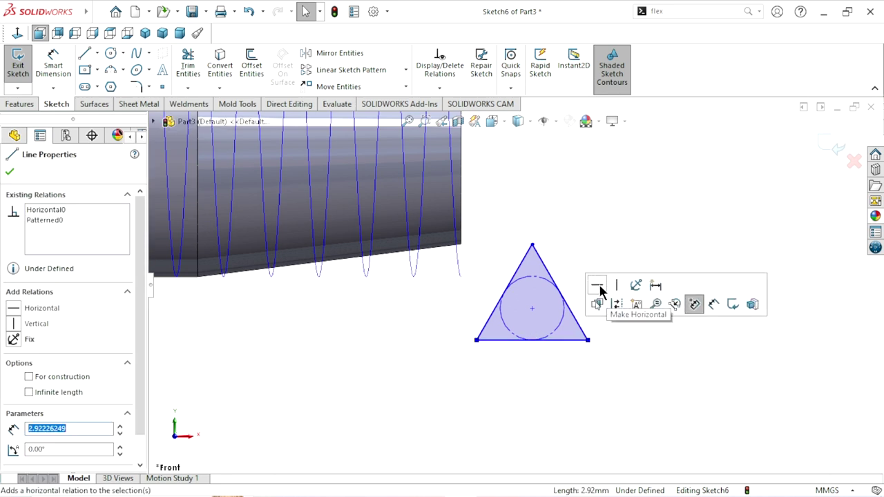
click(520, 382)
click(54, 65)
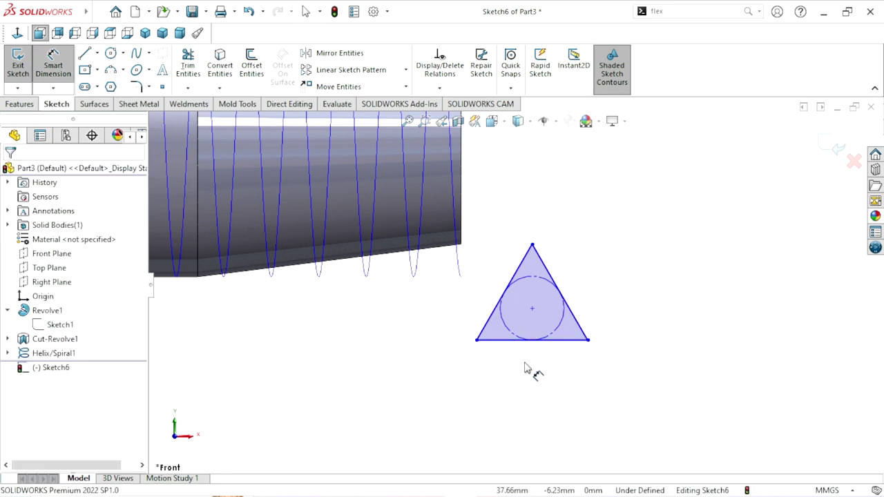
click(525, 340)
click(538, 386)
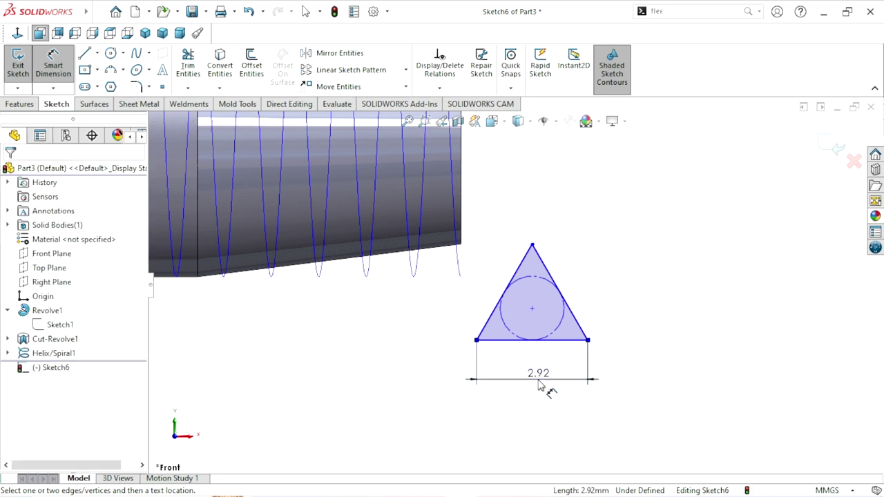
text(1.24)
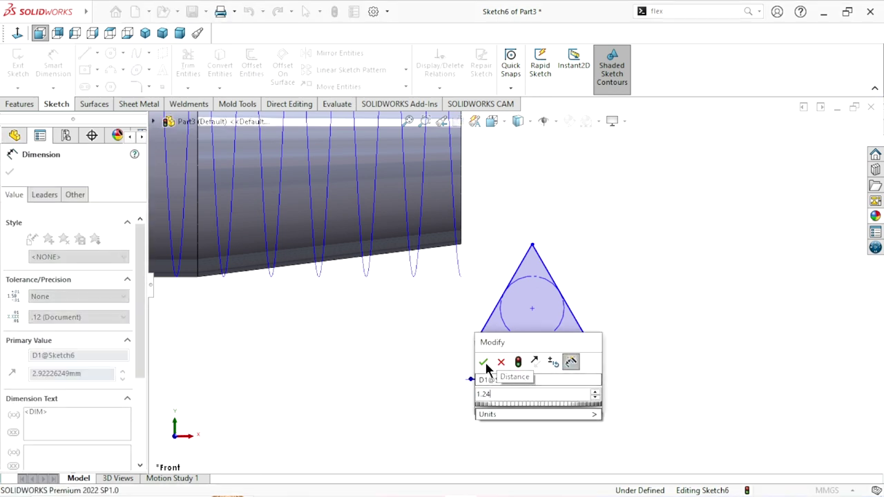
click(484, 364)
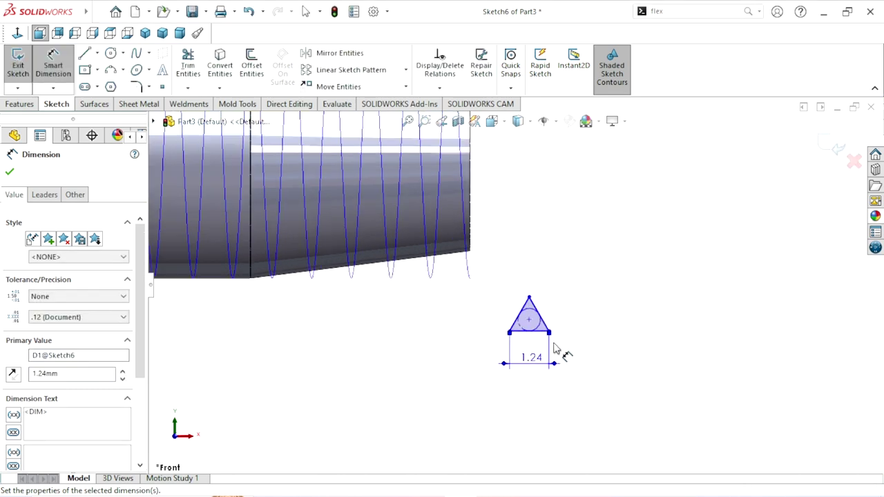
scroll(557, 352, down, 2)
click(9, 171)
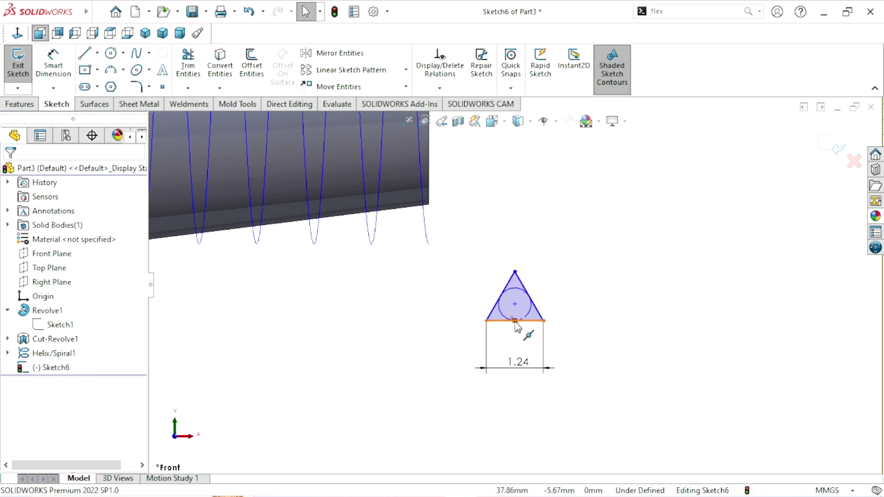
- Pierce the base midpoint onto the helix and exit the sketch
click(515, 322)
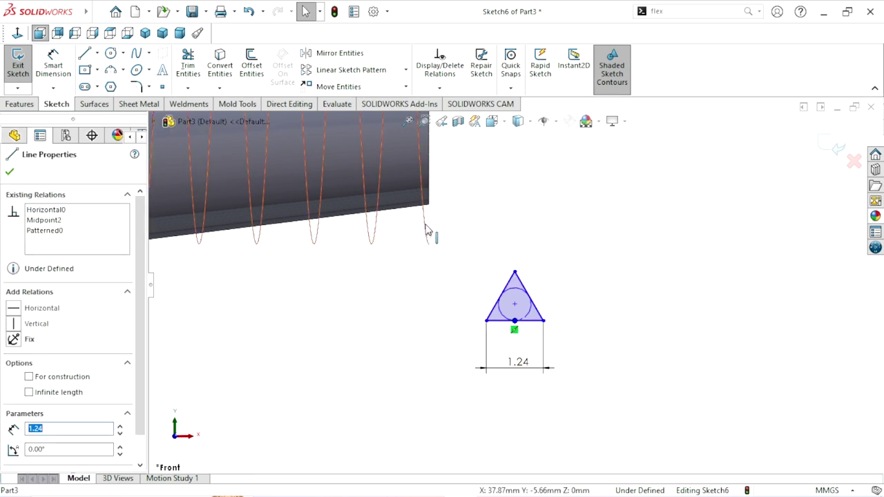
drag(481, 226, 477, 223)
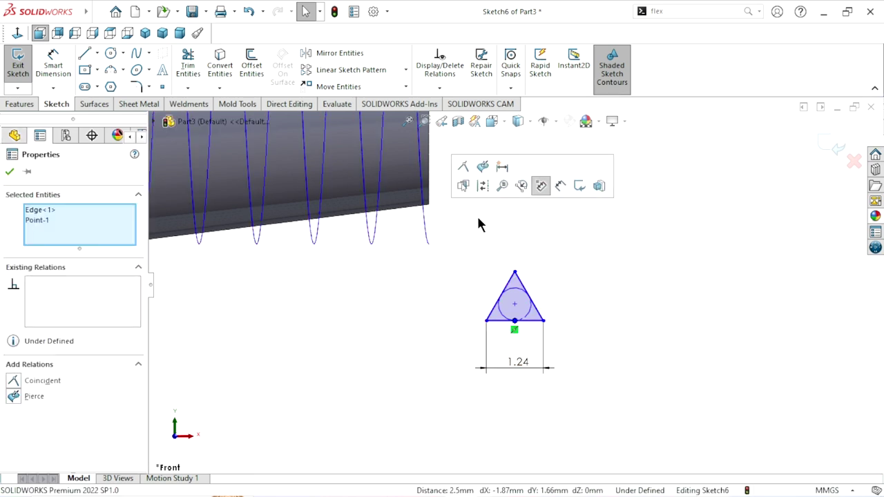
click(482, 166)
scroll(500, 281, up, 5)
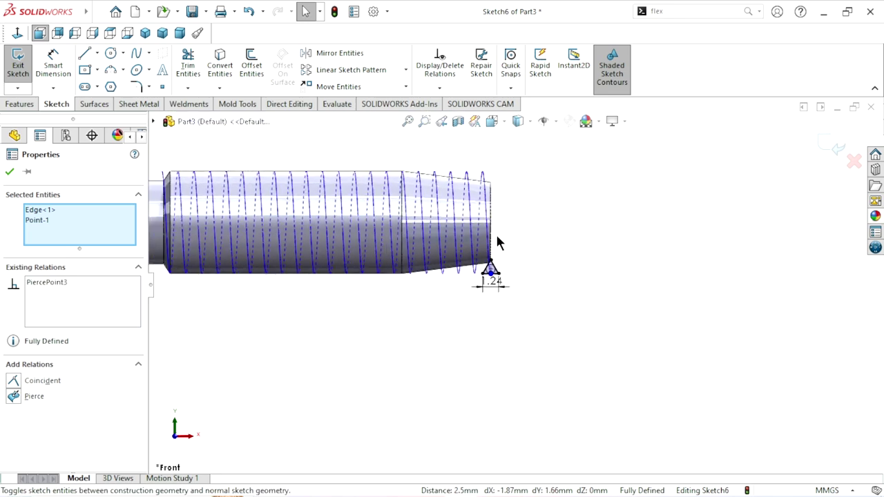
click(832, 145)
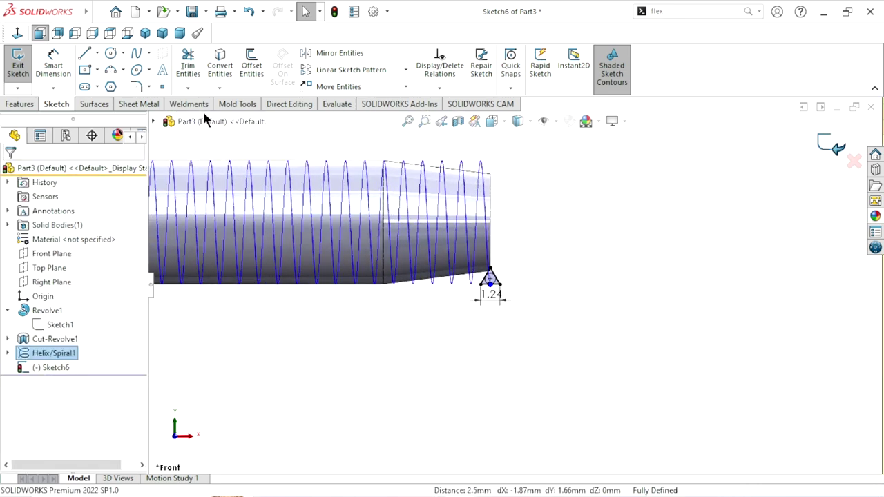
- Swept-cut the Sketch6 triangle along Helix/Spiral1 to cut the thread
click(23, 104)
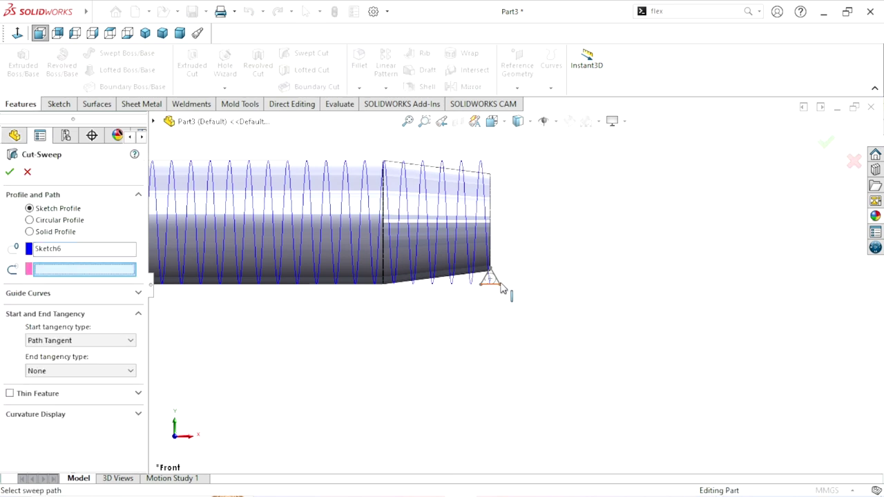
click(487, 222)
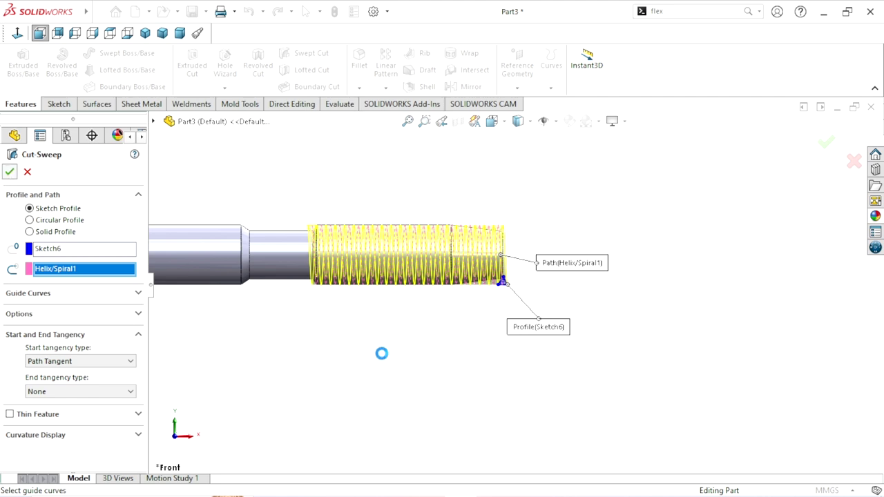
key(Return)
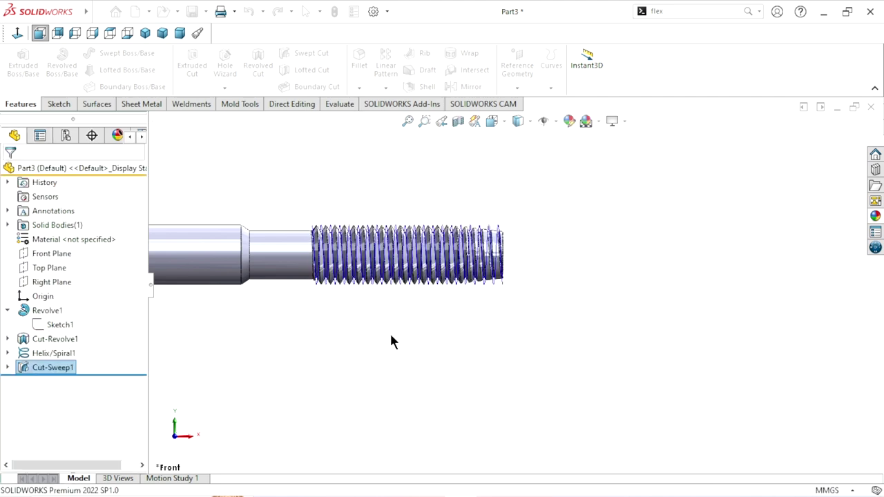
- Hide the Helix/Spiral1 curve and orbit to inspect the cut thread
click(468, 329)
scroll(379, 285, down, 3)
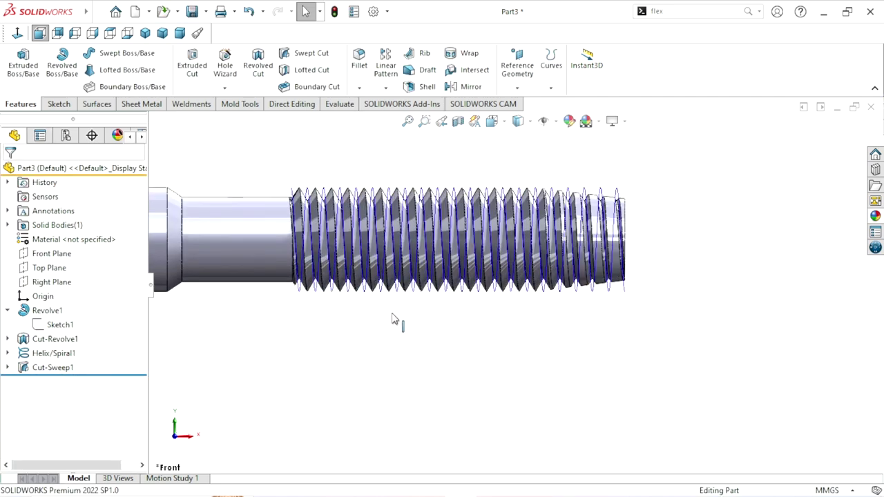
click(45, 350)
click(62, 332)
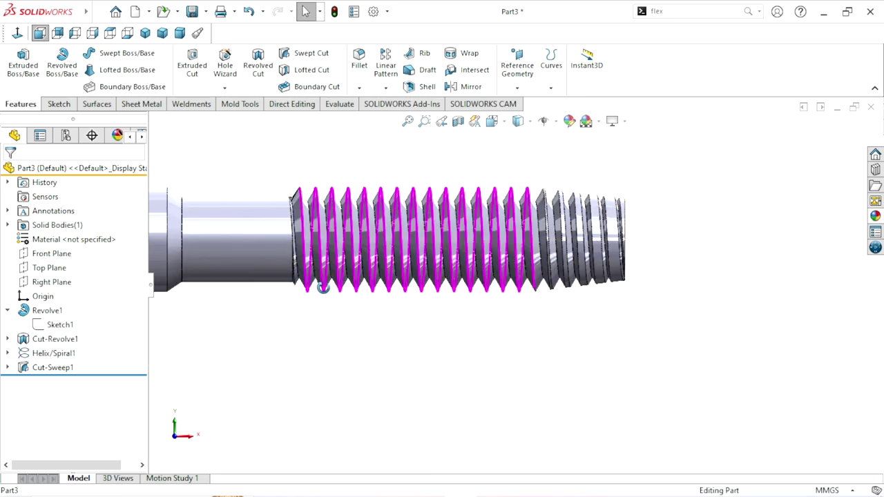
mouse_move(329, 351)
middle_down()
mouse_move(351, 386)
mouse_move(341, 327)
middle_up()
scroll(331, 227, down, 3)
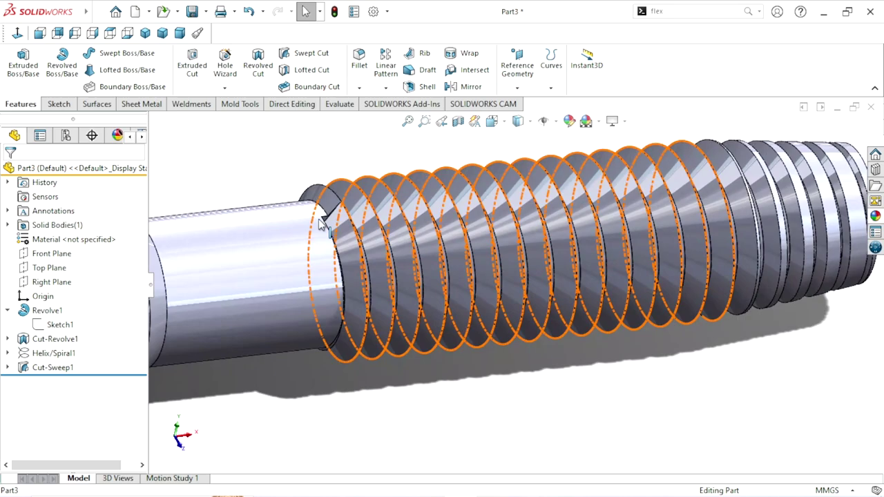
scroll(350, 264, down, 2)
mouse_move(351, 264)
middle_down()
mouse_move(332, 252)
mouse_move(335, 297)
mouse_move(350, 306)
mouse_move(362, 282)
mouse_move(348, 213)
mouse_move(331, 200)
mouse_move(390, 221)
mouse_move(371, 271)
middle_up()
scroll(376, 271, up, 1)
scroll(407, 272, down, 3)
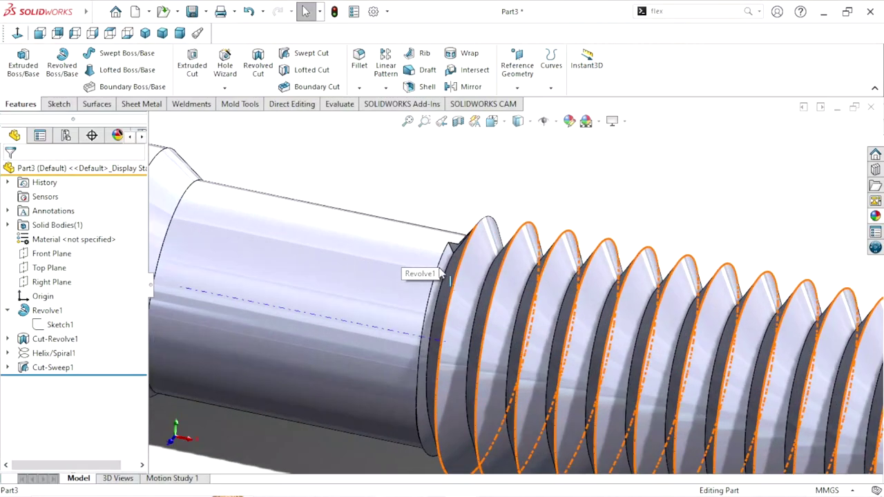
mouse_move(493, 255)
middle_down()
mouse_move(521, 311)
mouse_move(473, 303)
middle_up()
scroll(476, 303, up, 3)
scroll(525, 339, up, 2)
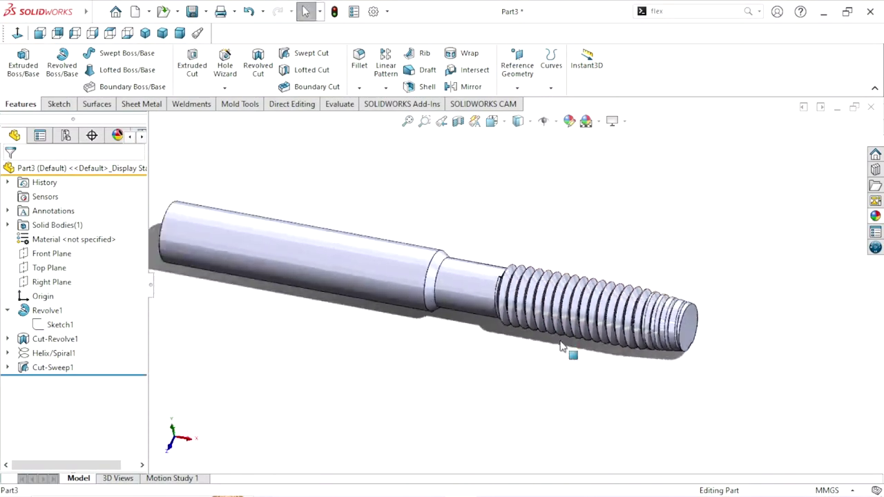
scroll(566, 351, down, 1)
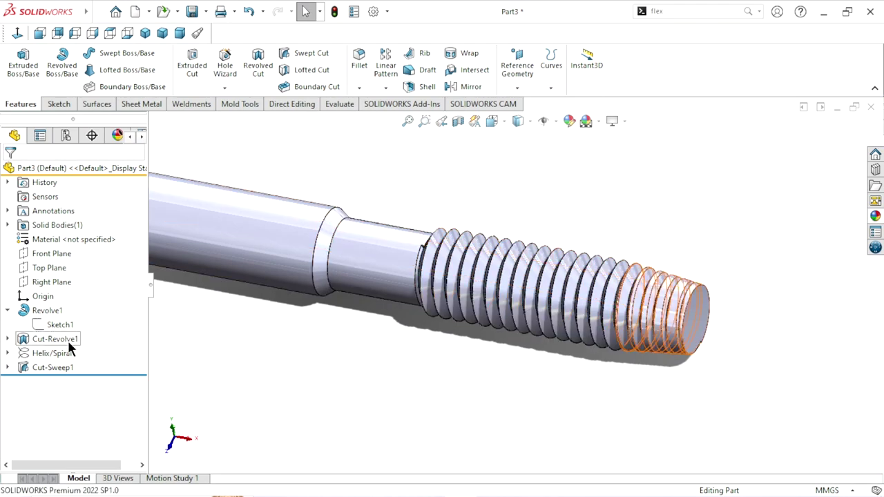
- Reopen Helix/Spiral1's settings (20.4 revolutions over 25.5 mm) and inspect the threads
click(62, 353)
click(73, 311)
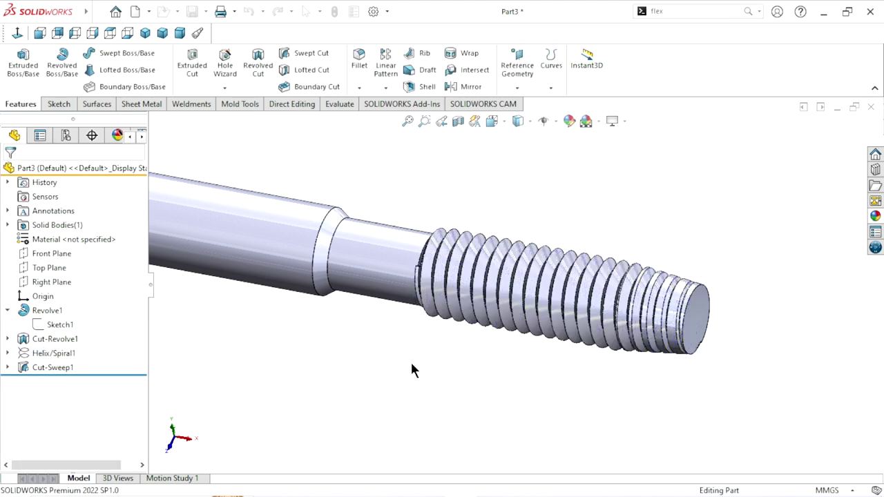
mouse_move(405, 338)
middle_down()
mouse_move(437, 318)
mouse_move(464, 322)
mouse_move(449, 352)
mouse_move(459, 248)
middle_up()
scroll(459, 249, down, 3)
scroll(456, 290, up, 3)
mouse_move(444, 361)
middle_down()
mouse_move(428, 384)
mouse_move(402, 394)
mouse_move(415, 410)
middle_up()
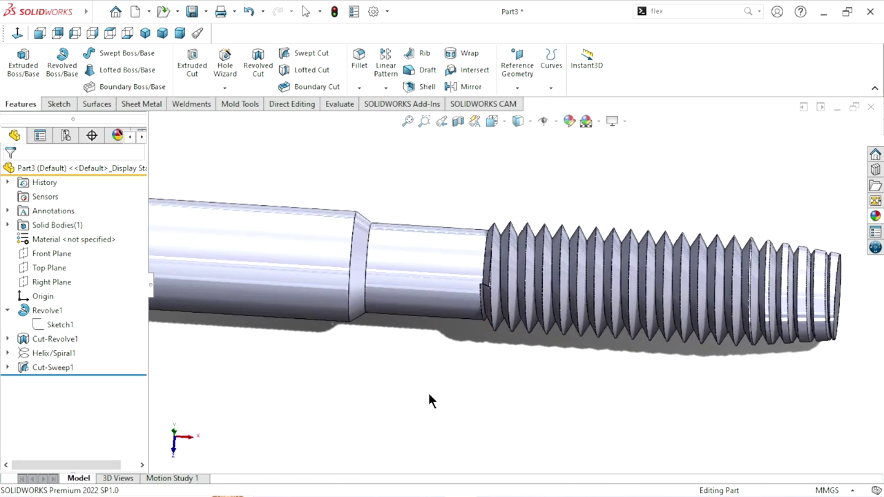
scroll(529, 276, down, 2)
scroll(473, 338, down, 2)
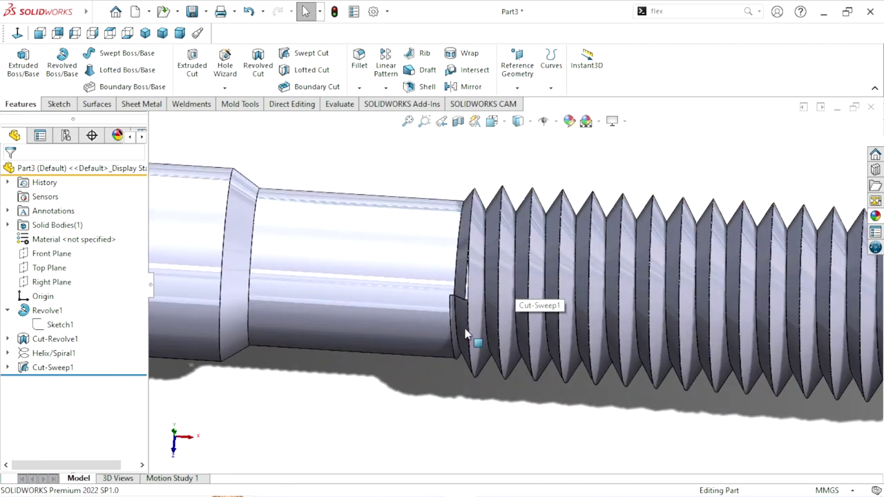
click(61, 353)
click(76, 316)
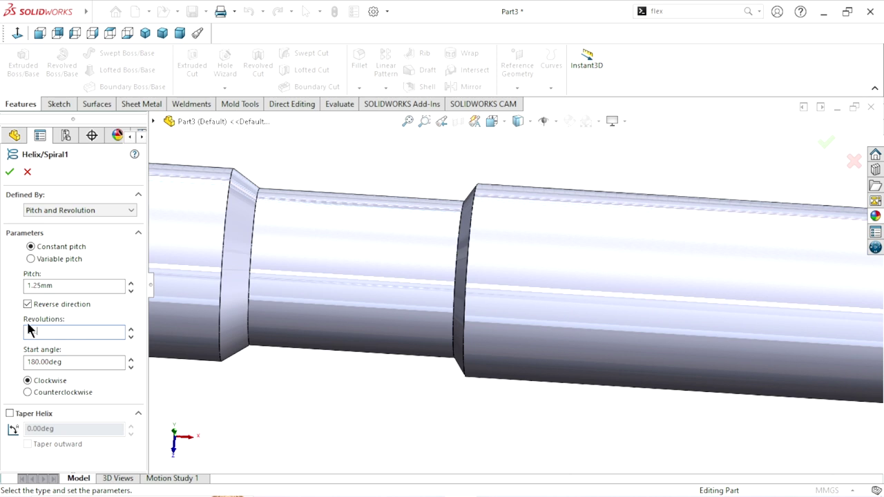
click(9, 172)
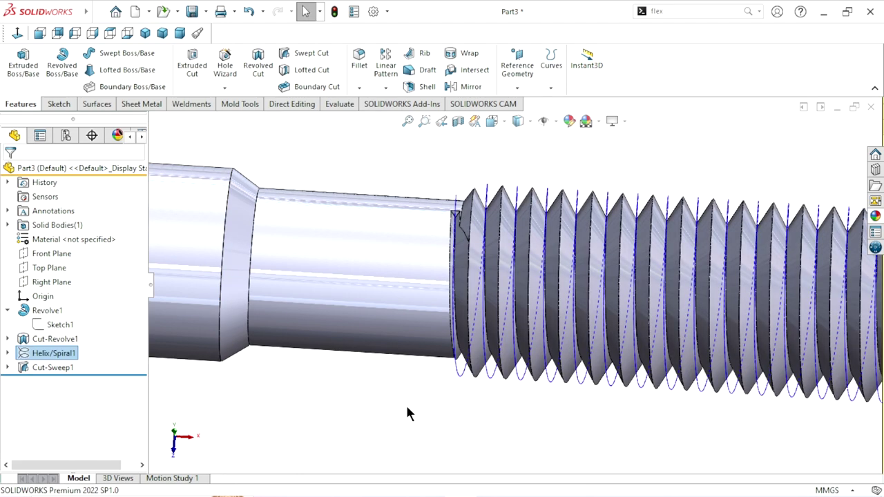
scroll(405, 403, up, 2)
scroll(445, 295, down, 2)
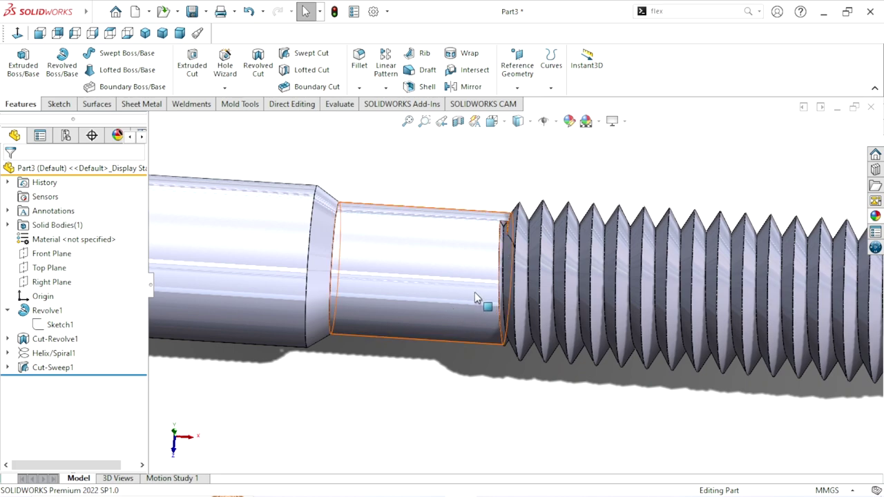
middle_drag(477, 299, 497, 312)
scroll(476, 309, up, 2)
scroll(449, 335, up, 2)
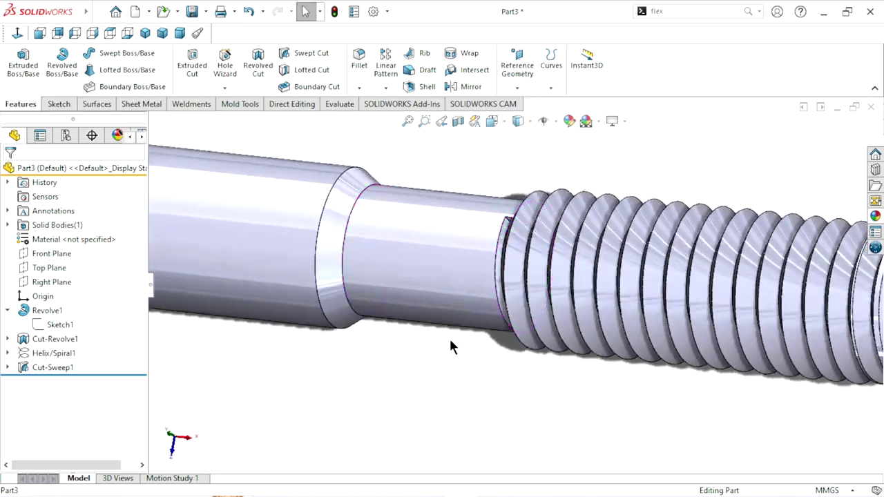
middle_drag(450, 335, 539, 216)
scroll(542, 211, down, 1)
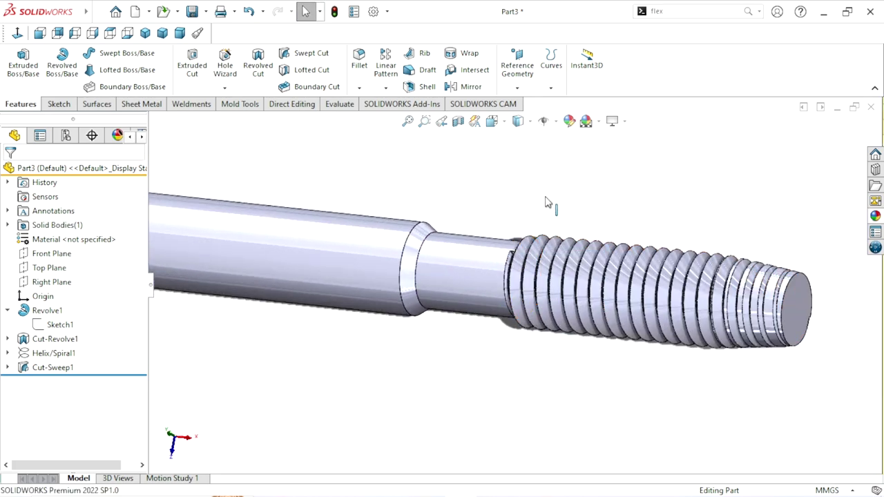
click(8, 310)
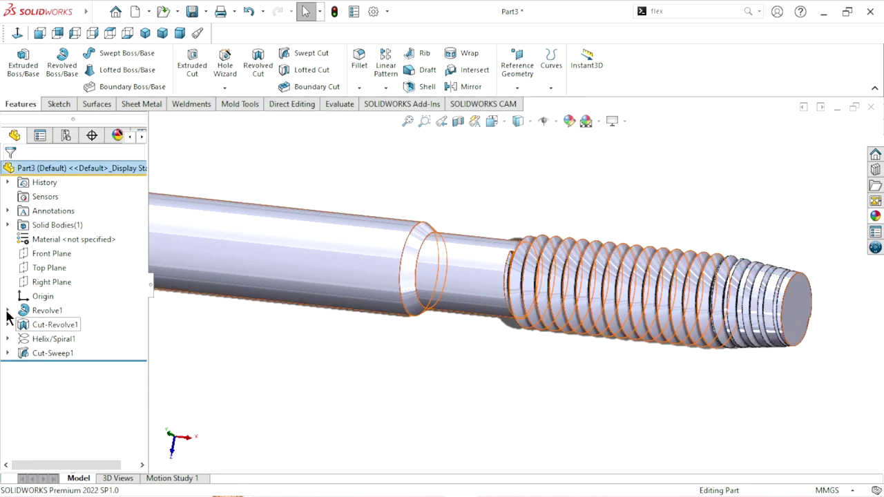
click(15, 311)
- Edit Sketch1 under Revolve1, change the Ø6.50 neck diameter to 6 mm, and rebuild
click(9, 310)
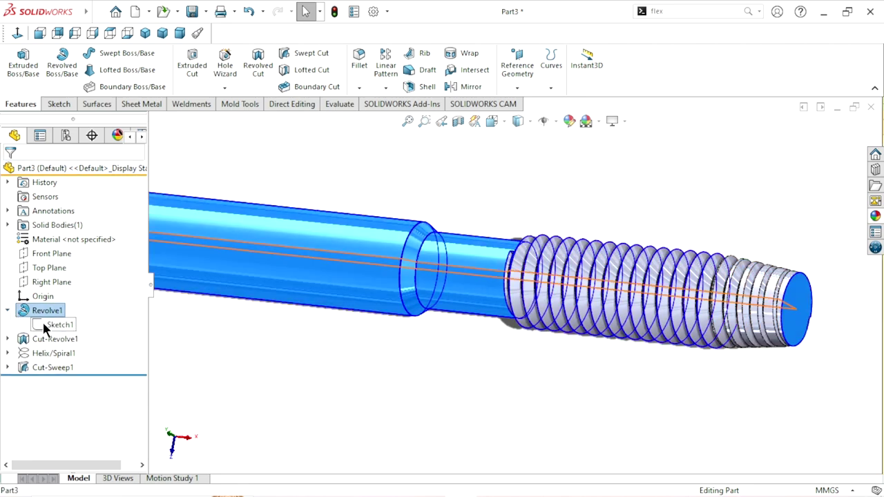
click(55, 324)
click(56, 284)
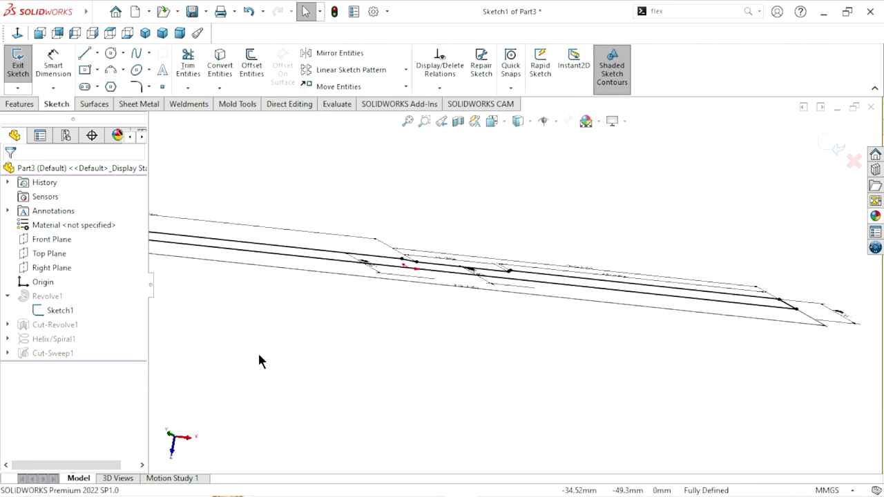
click(17, 32)
scroll(580, 318, down, 3)
scroll(428, 263, down, 3)
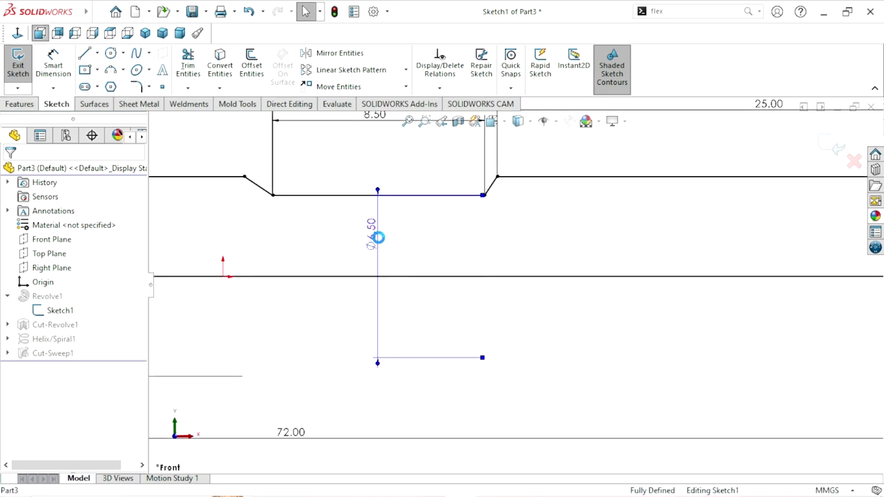
double_click(377, 236)
text(6)
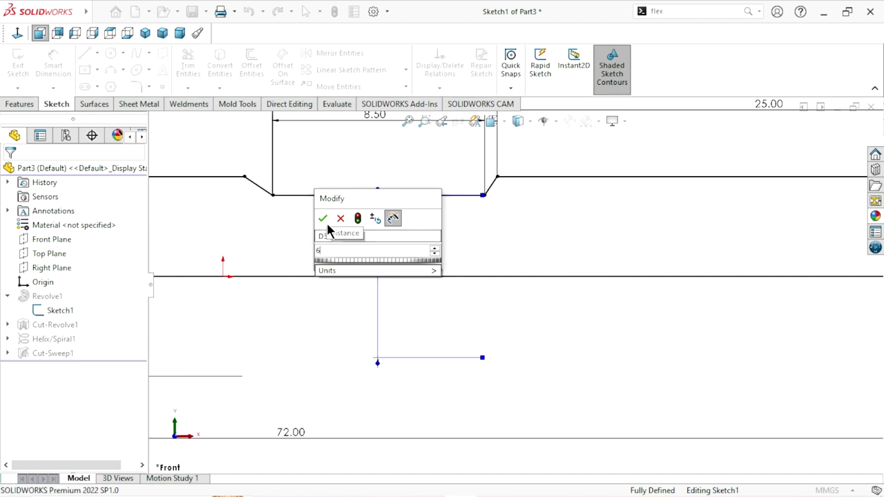
key(Escape)
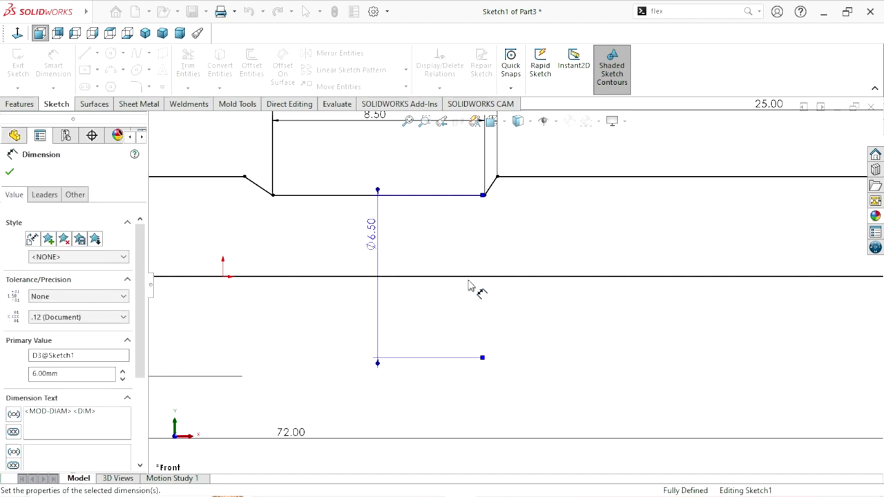
click(840, 133)
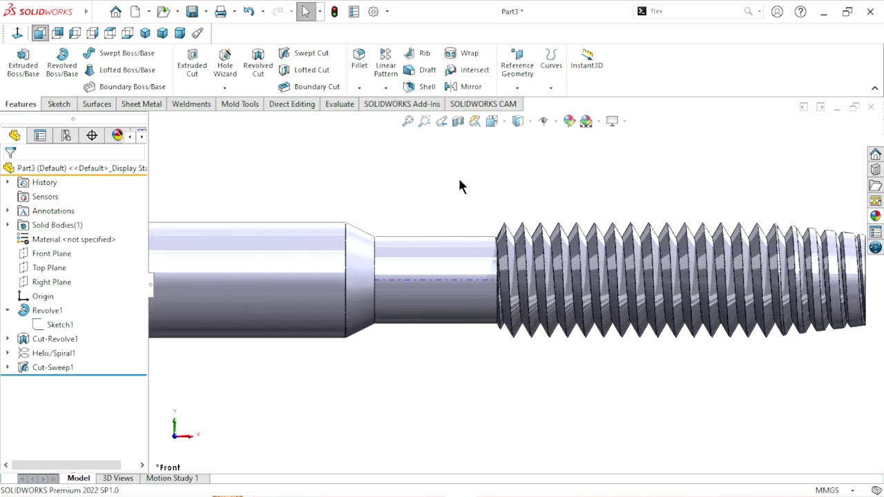
middle_drag(473, 235, 496, 321)
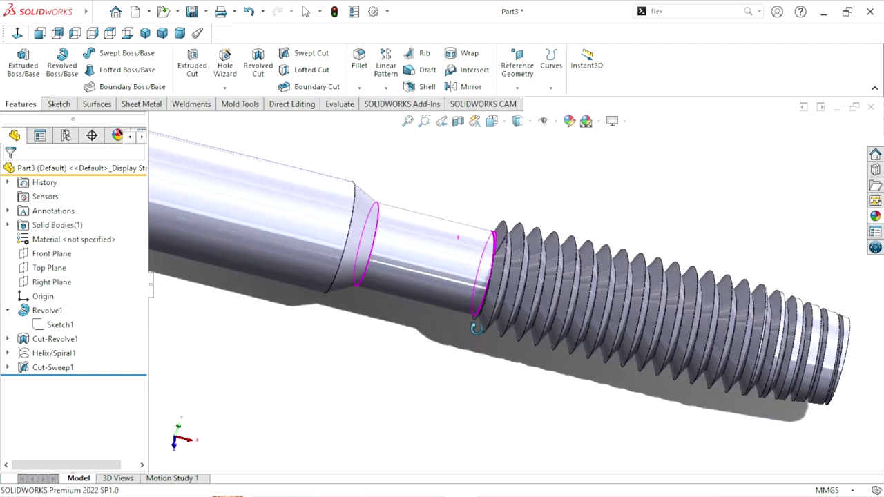
scroll(512, 286, down, 3)
mouse_move(512, 287)
middle_down()
mouse_move(444, 239)
mouse_move(473, 273)
middle_up()
scroll(474, 273, down, 4)
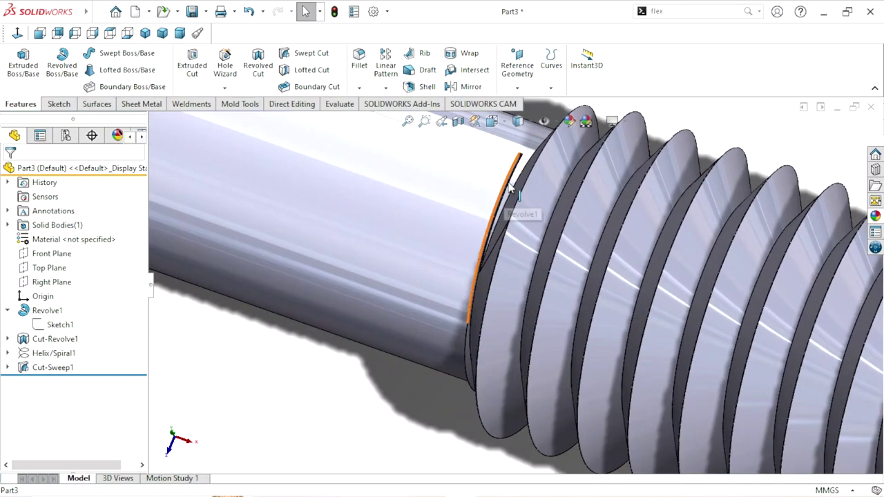
scroll(472, 269, up, 4)
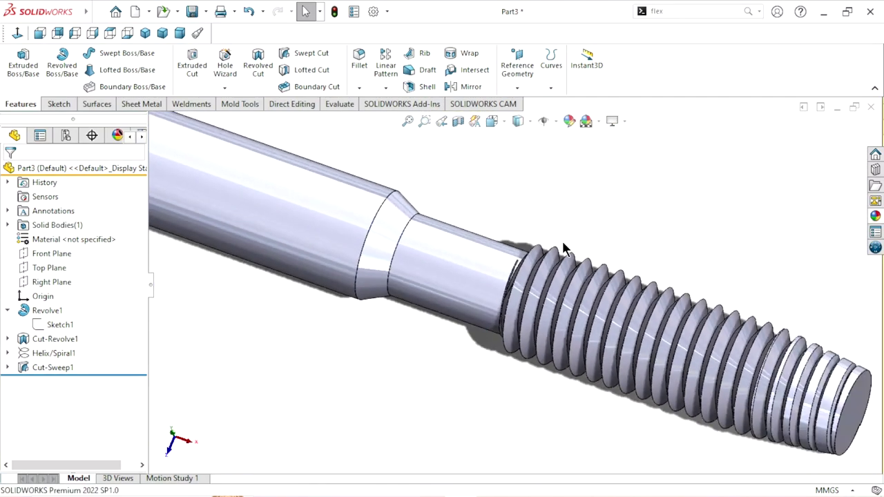
mouse_move(562, 241)
middle_down()
mouse_move(548, 288)
mouse_move(656, 304)
mouse_move(626, 317)
middle_up()
scroll(661, 304, up, 5)
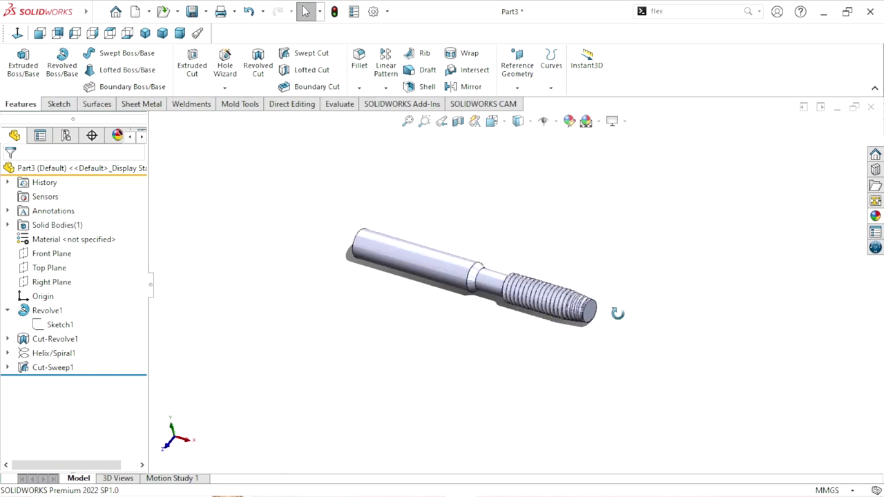
scroll(567, 306, up, 1)
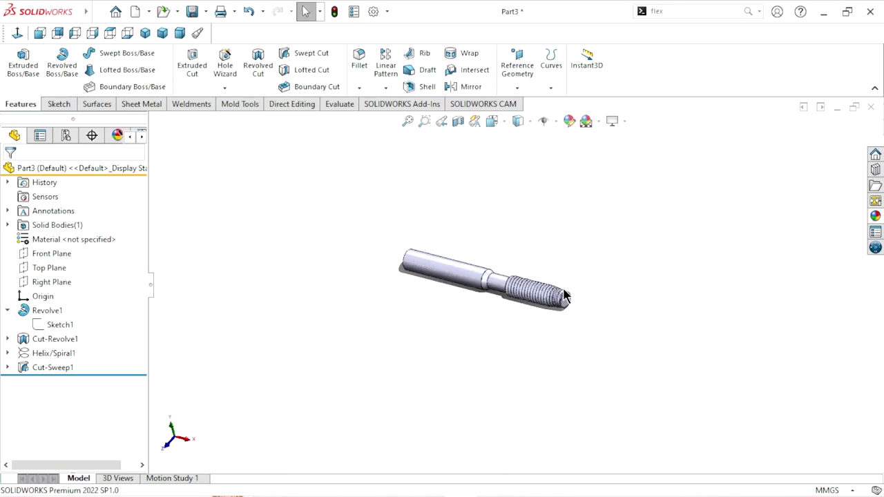
scroll(559, 296, down, 3)
click(60, 254)
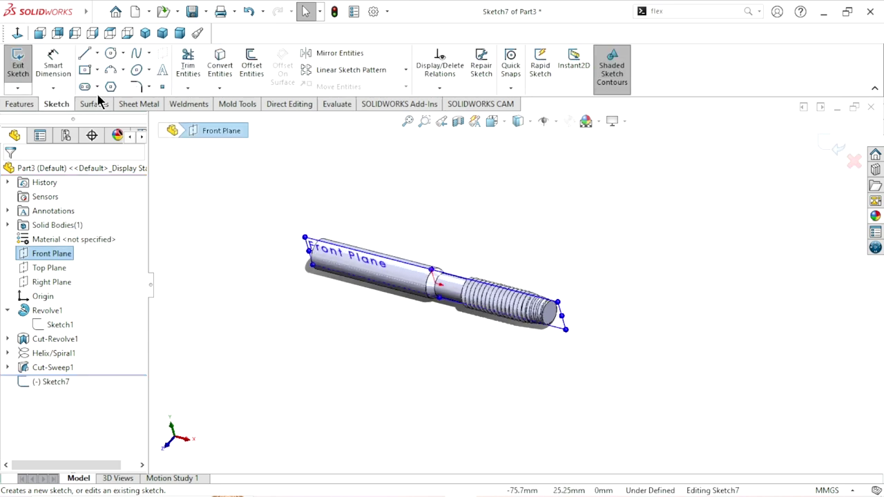
- On the front plane, sketch a horizontal line above the threaded end ending in a tangent arc
click(17, 33)
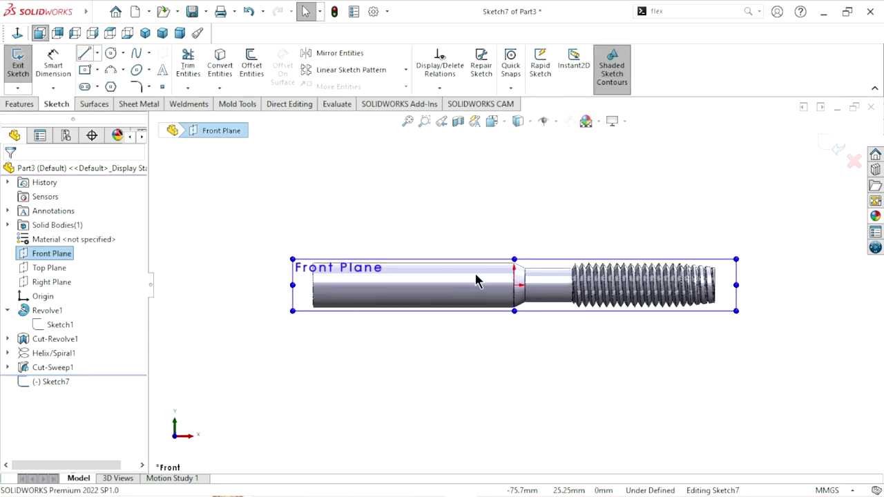
key(l)
scroll(721, 277, down, 3)
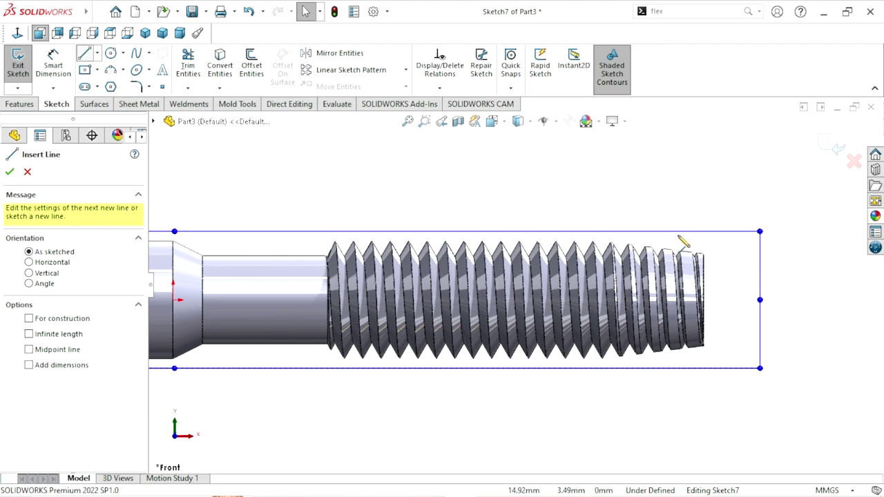
click(699, 203)
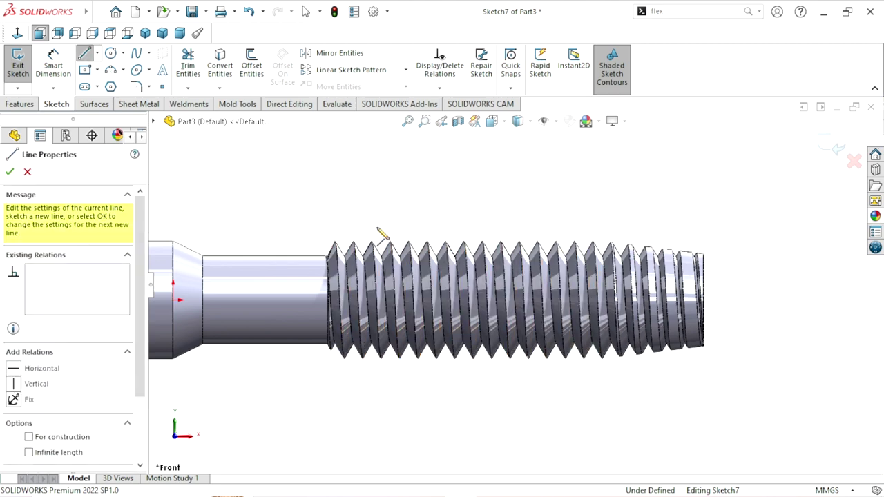
click(317, 203)
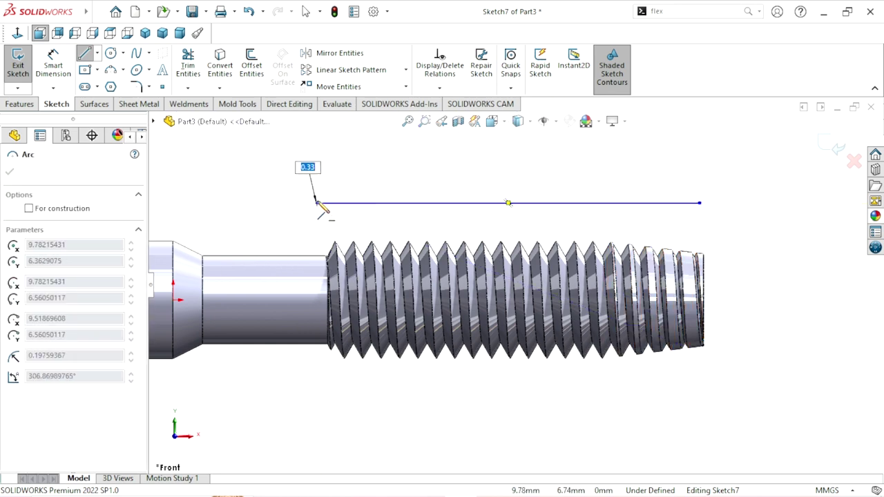
click(247, 172)
right_click(314, 179)
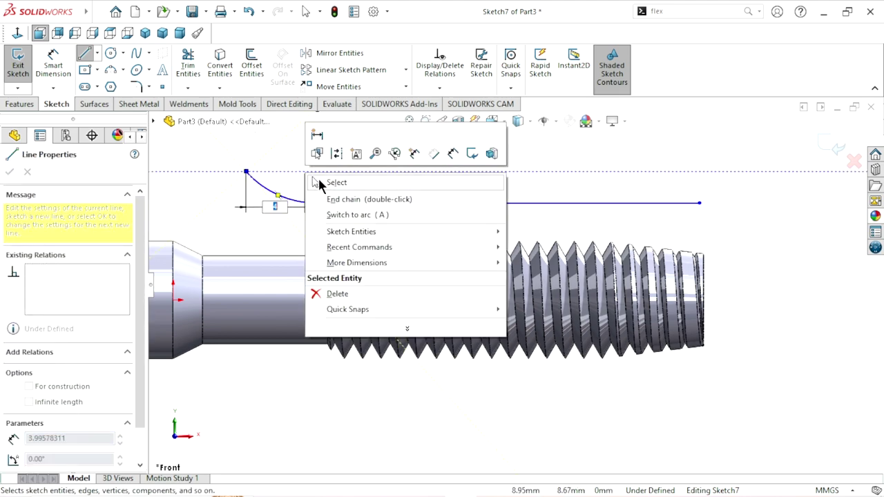
click(318, 183)
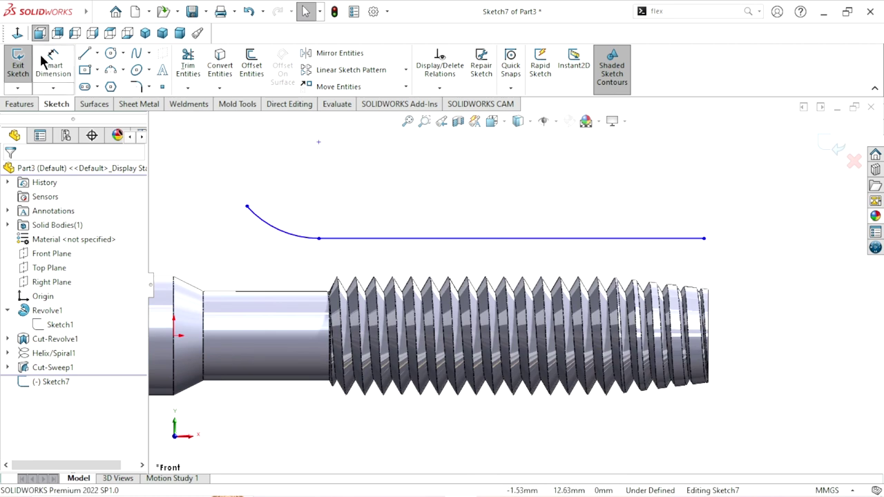
- Dimension the line length to 28 mm and the arc's horizontal offset to 3 mm
click(47, 64)
click(521, 239)
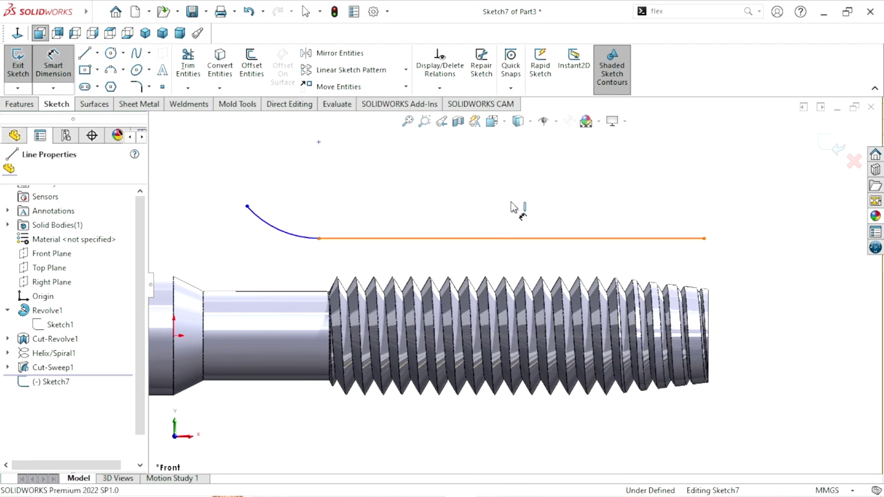
click(511, 207)
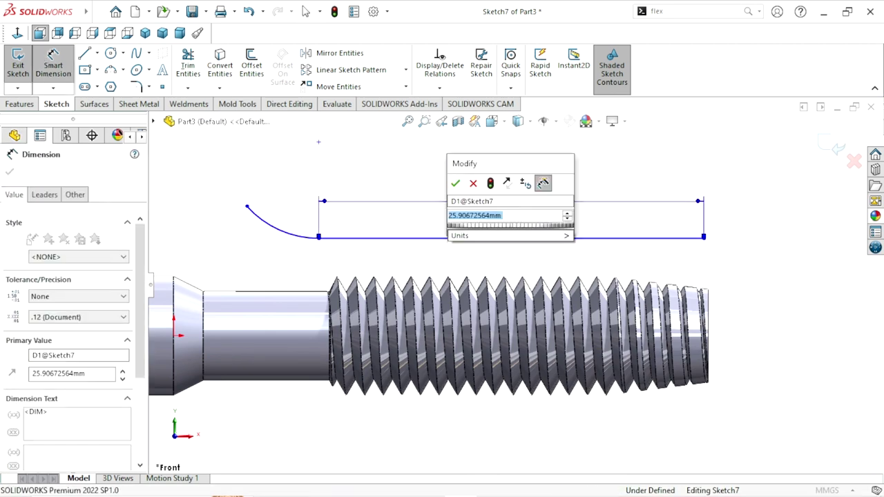
text(28)
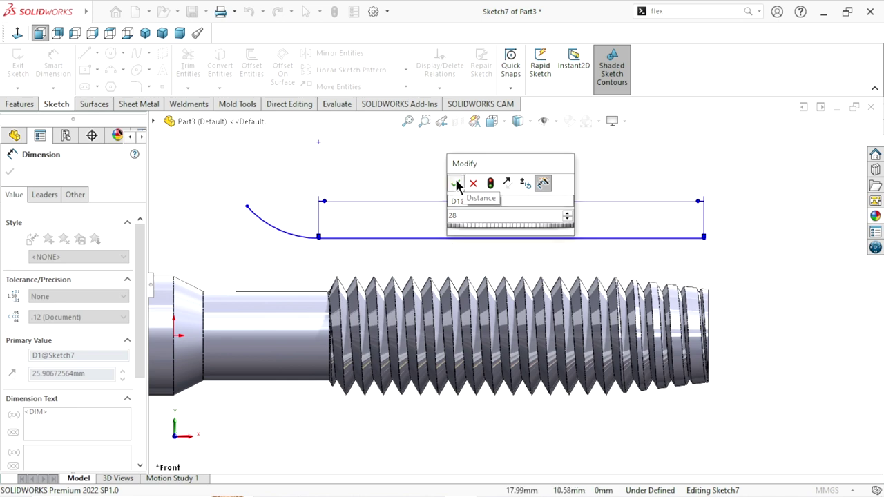
click(455, 183)
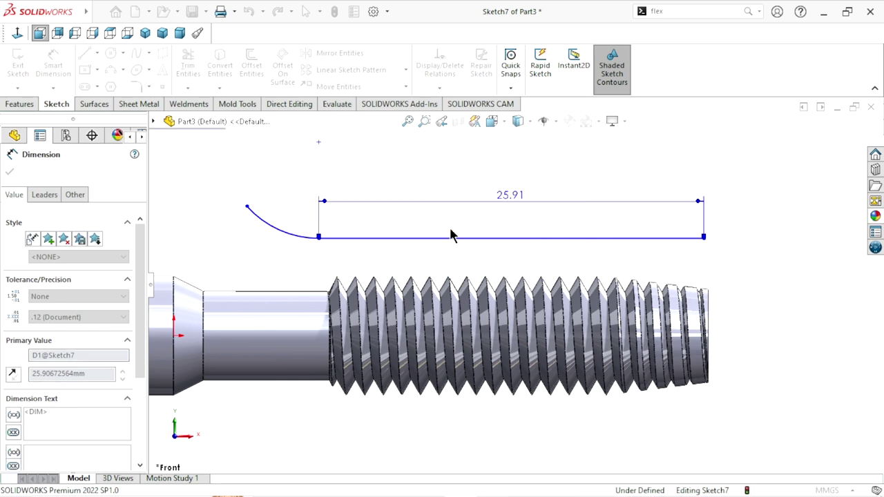
click(325, 241)
click(246, 206)
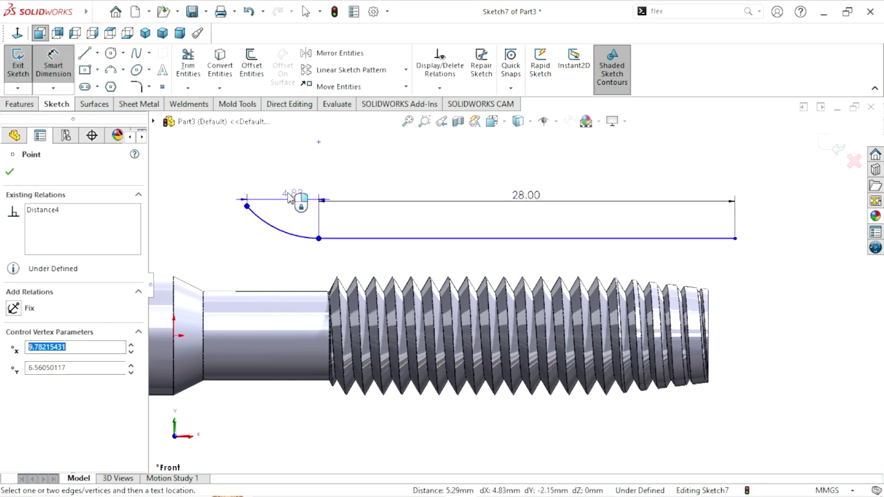
click(286, 193)
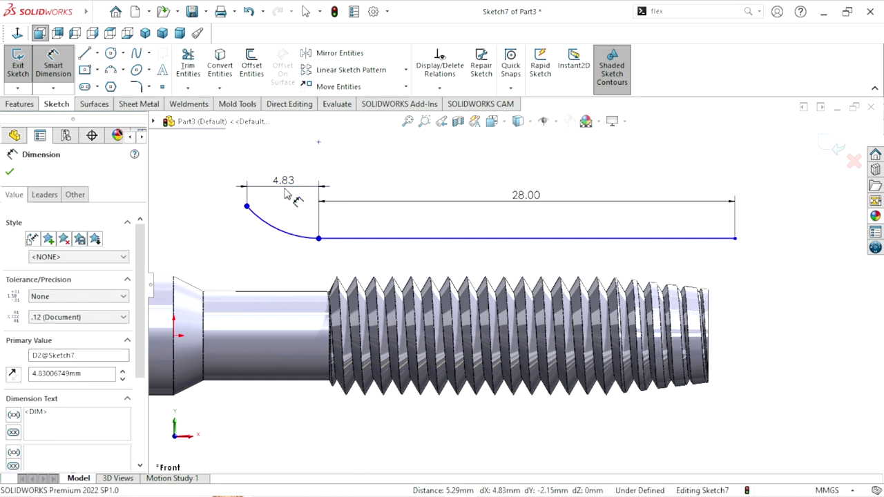
text(3)
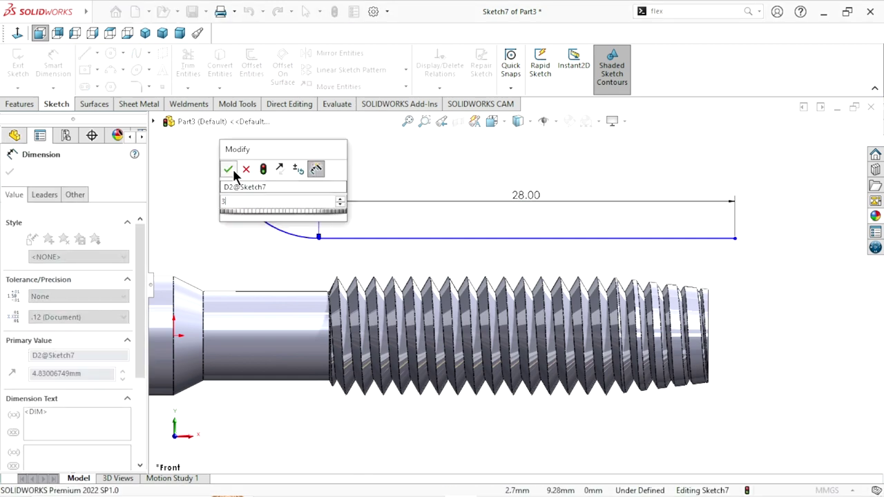
click(228, 169)
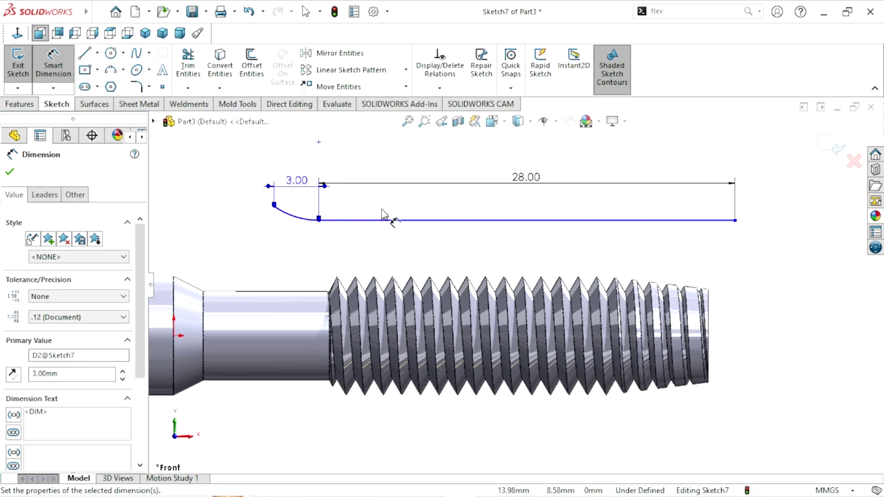
- Dimension the arc radius, trying 4 mm and then 6 mm
scroll(381, 214, down, 1)
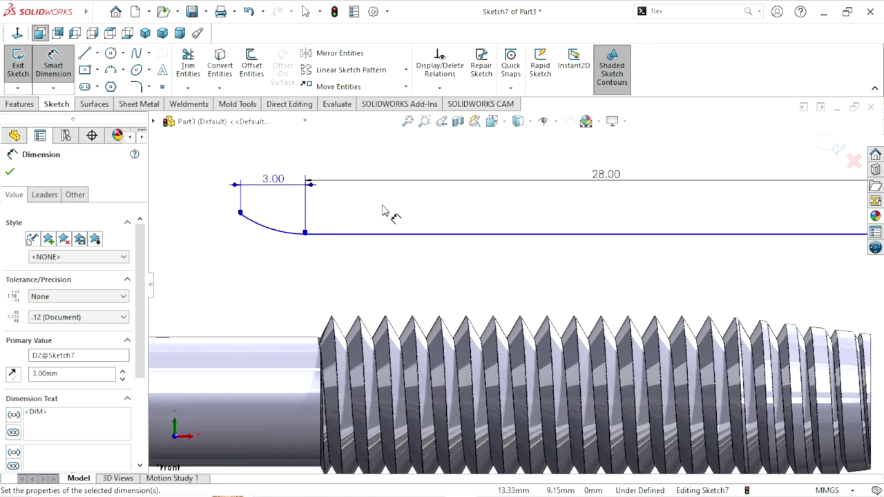
click(280, 230)
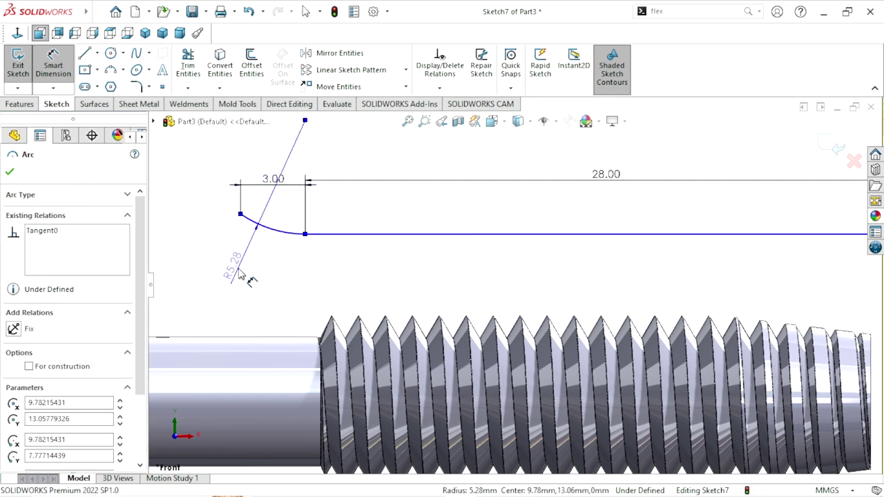
click(240, 274)
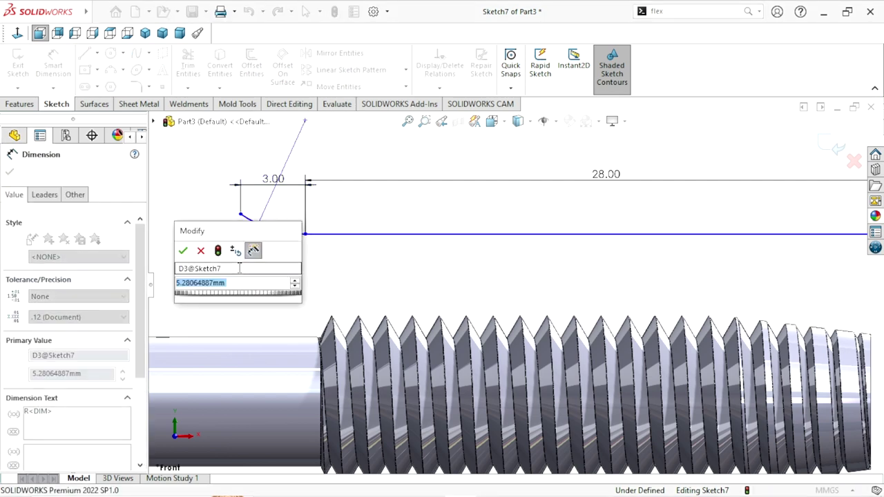
text(4)
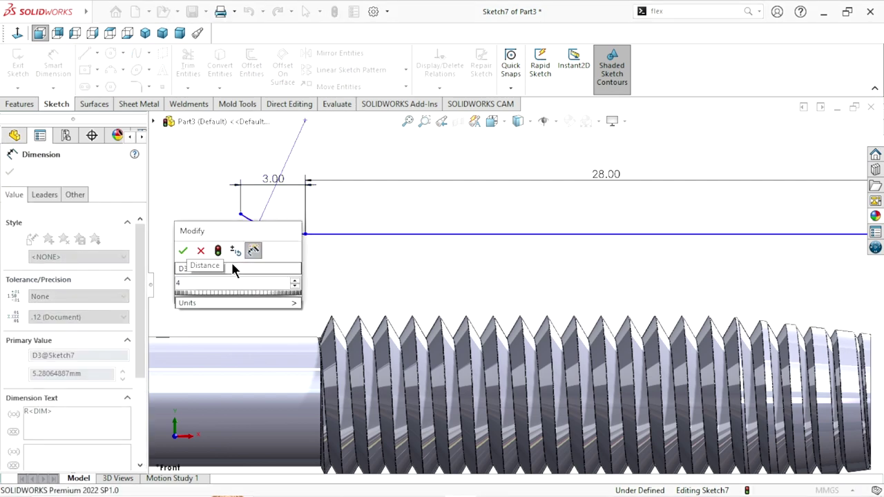
click(183, 251)
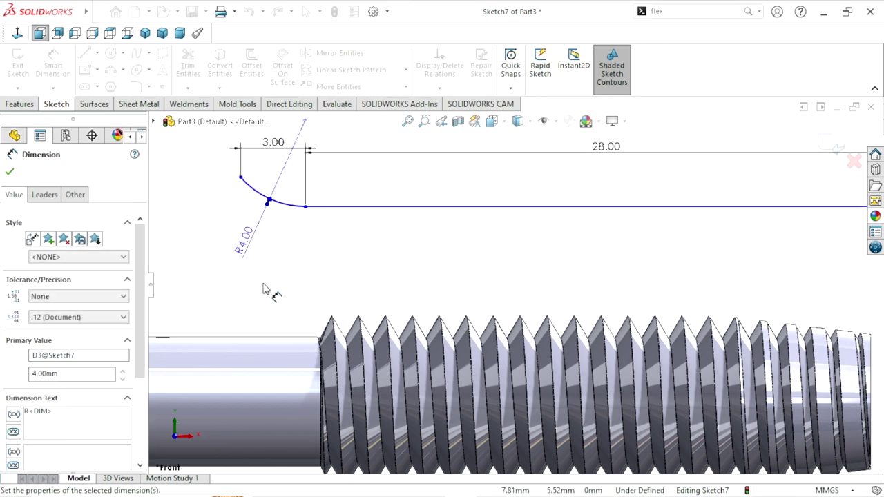
key(f)
scroll(531, 246, down, 2)
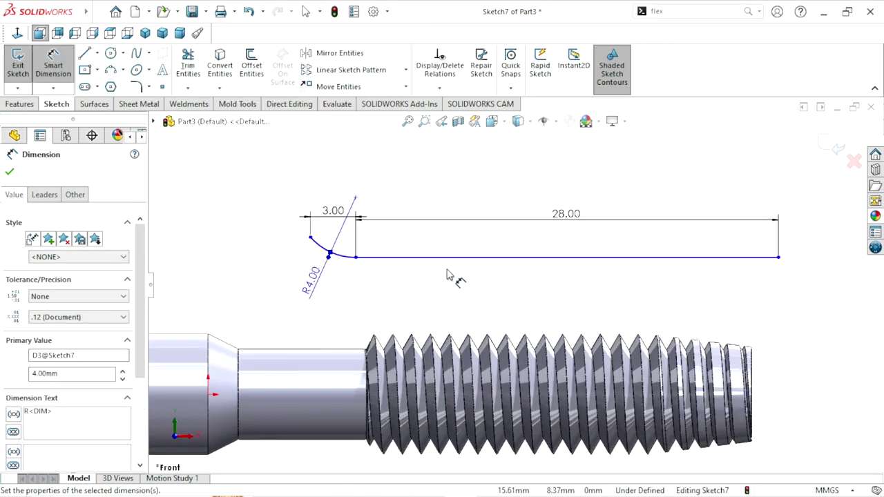
scroll(414, 283, down, 2)
double_click(260, 289)
text(6)
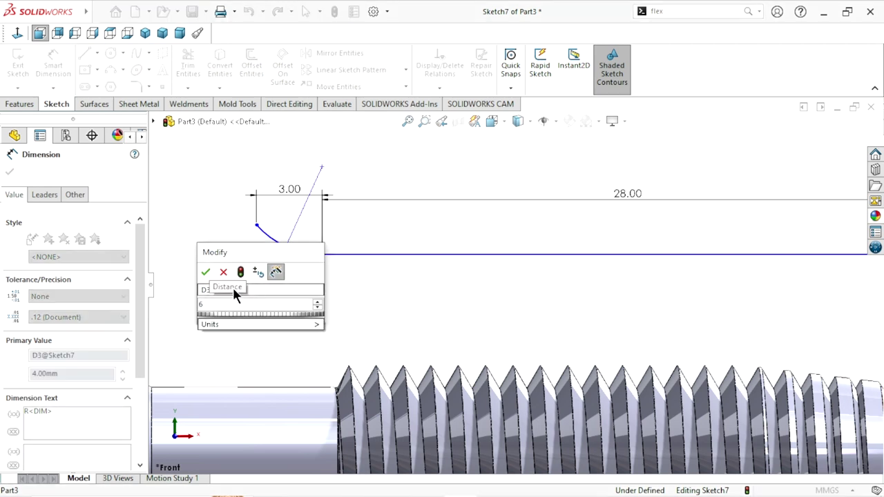
click(207, 272)
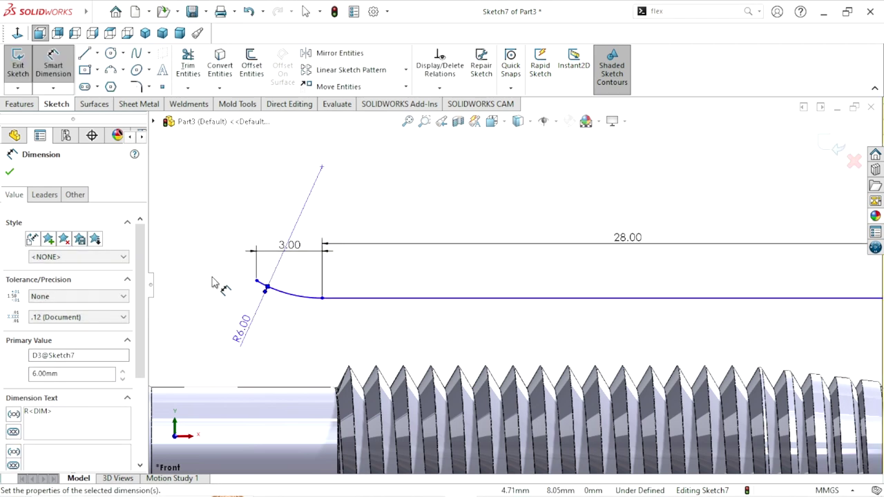
- Change the arc radius to 3 mm, then settle on 3.5 mm
double_click(243, 325)
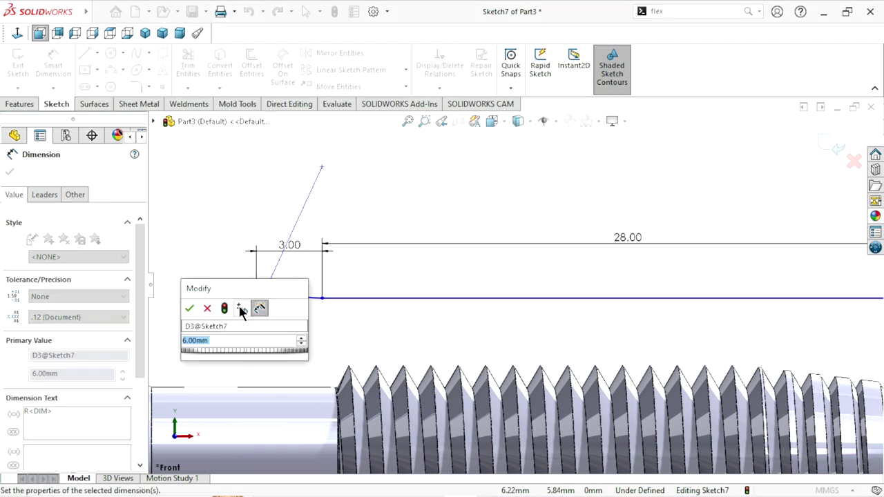
text(3)
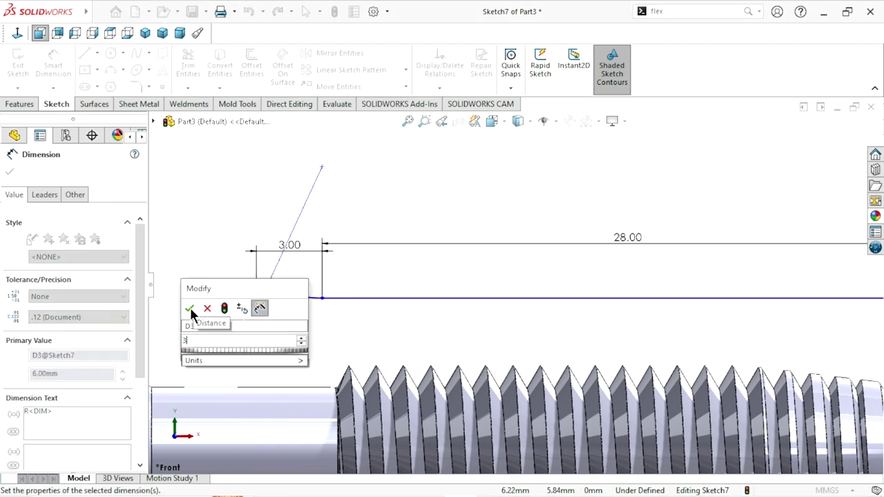
click(189, 309)
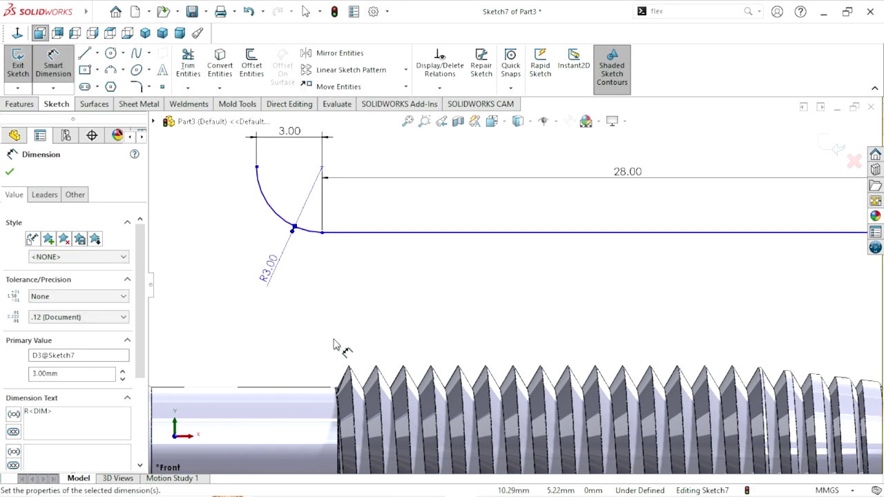
key(z)
scroll(514, 286, down, 2)
scroll(421, 292, down, 1)
scroll(432, 280, up, 1)
scroll(348, 321, down, 2)
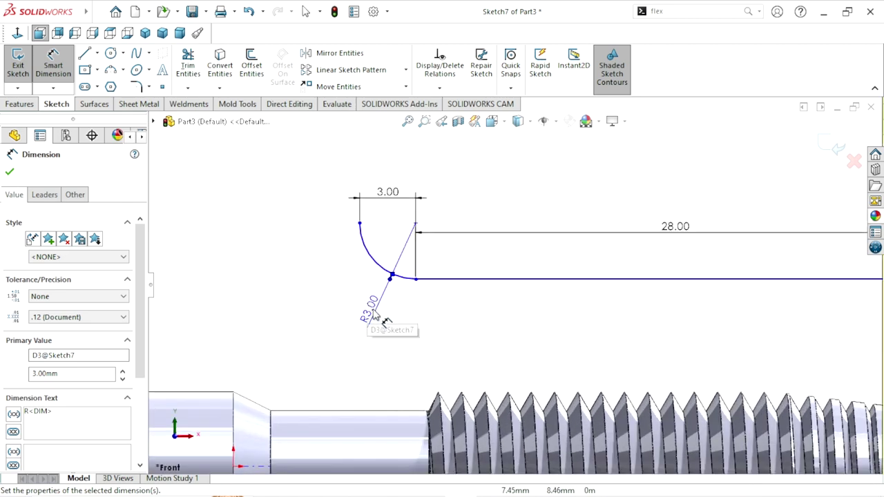
double_click(371, 310)
text(0)
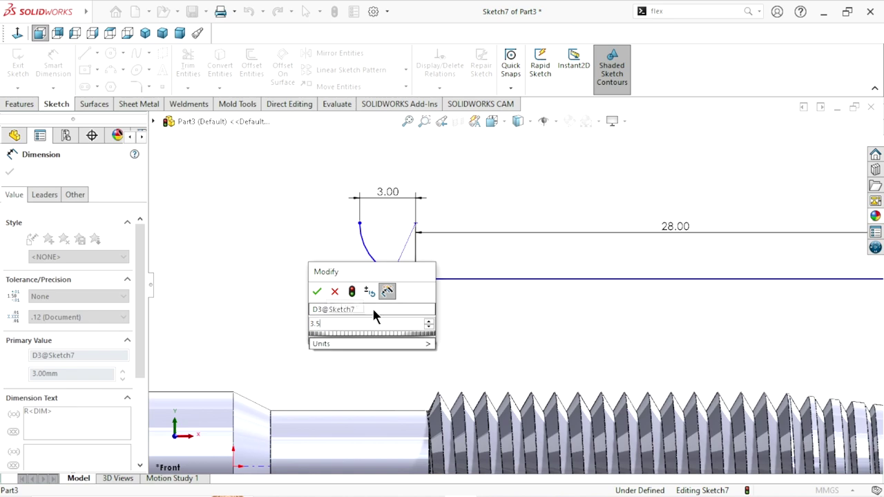
click(317, 290)
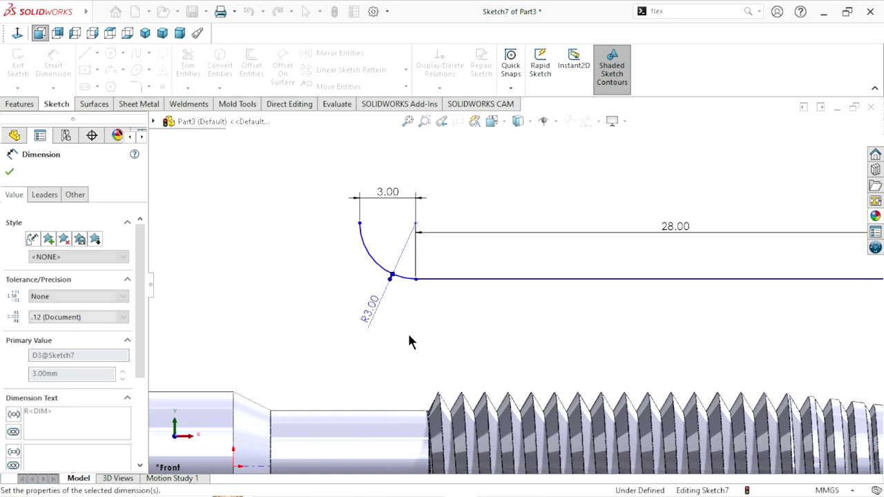
scroll(407, 358, up, 3)
scroll(718, 297, down, 2)
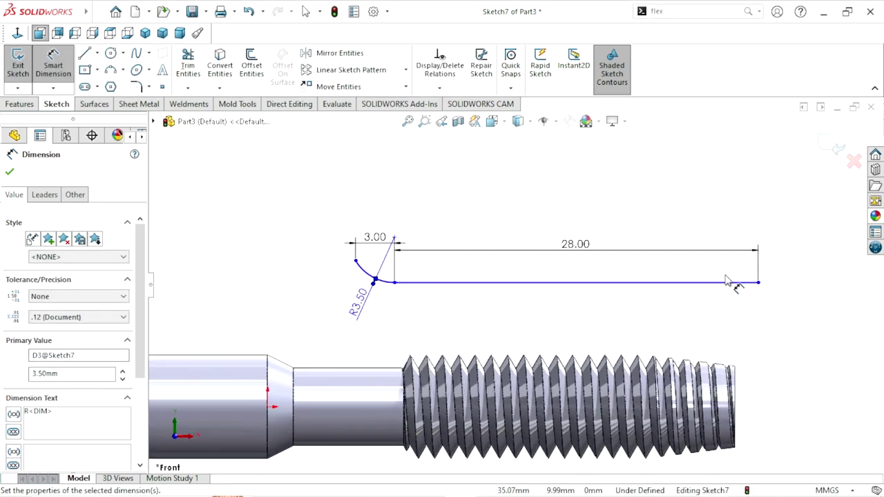
click(10, 173)
key(Escape)
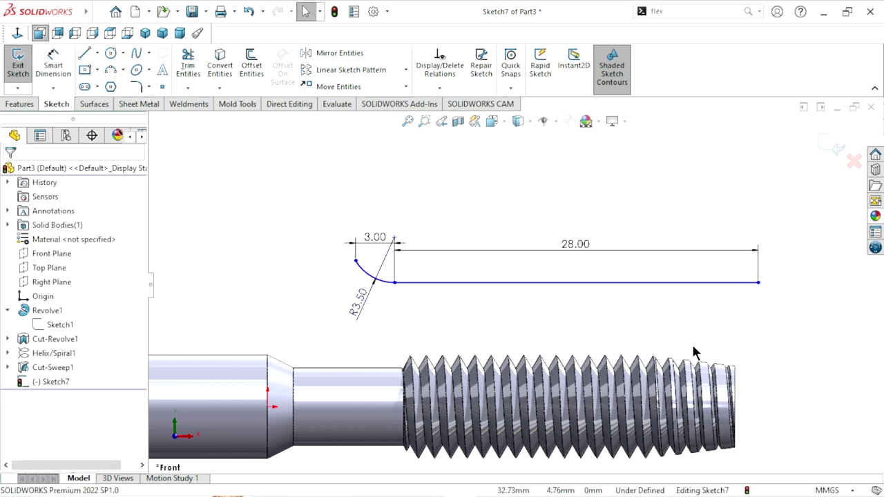
- Make the 28 mm sketch line collinear with the shank's top edge
click(400, 282)
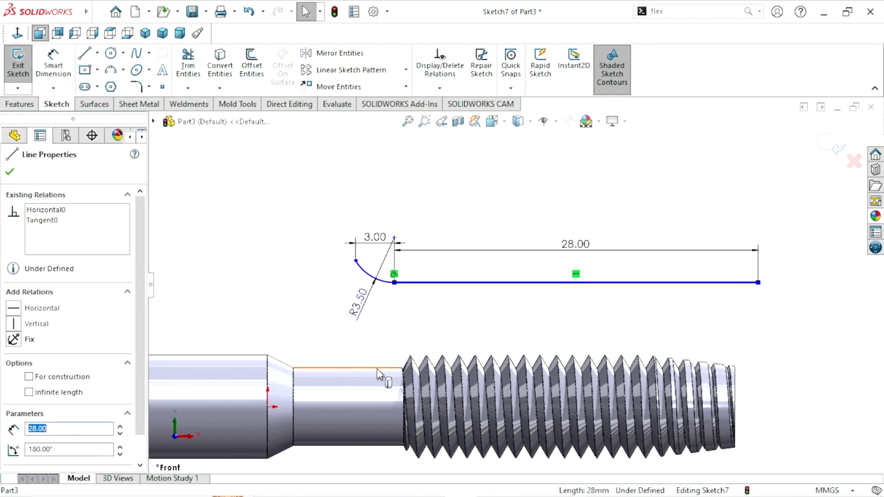
ctrl+click(435, 368)
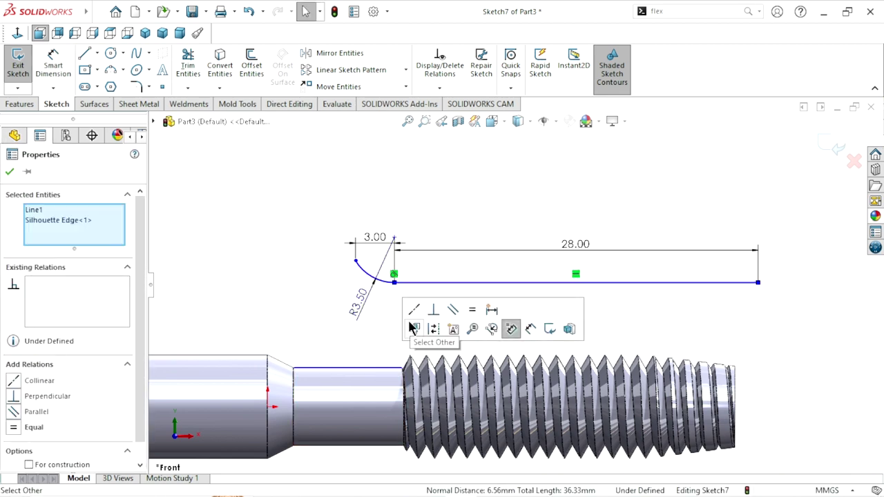
click(414, 310)
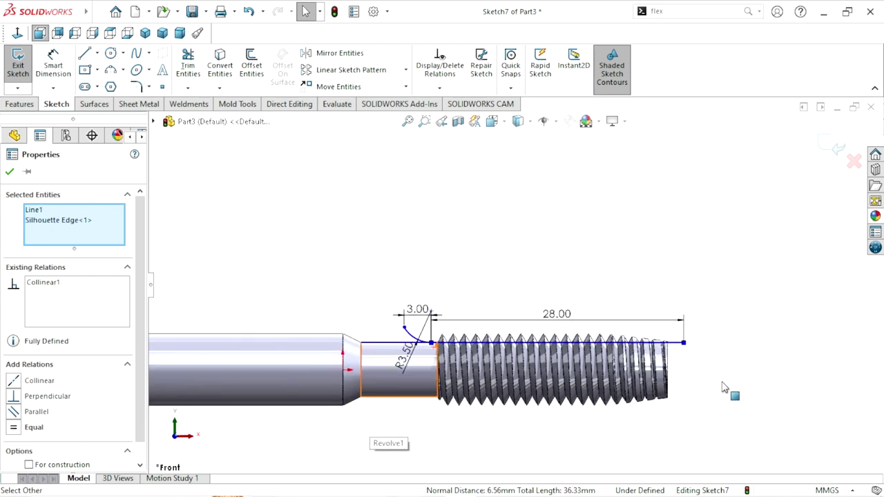
scroll(725, 386, down, 3)
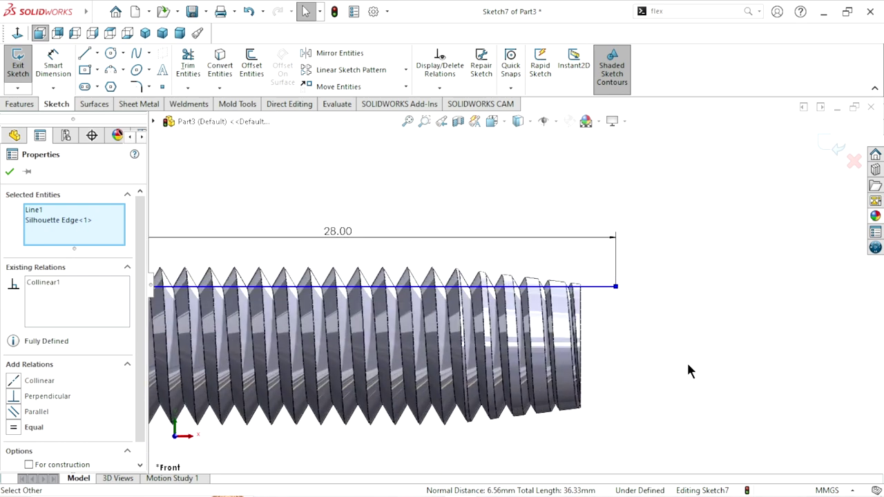
- Make the line's far endpoint coincident with the threaded end's edge and exit Sketch7
click(605, 305)
ctrl+click(582, 311)
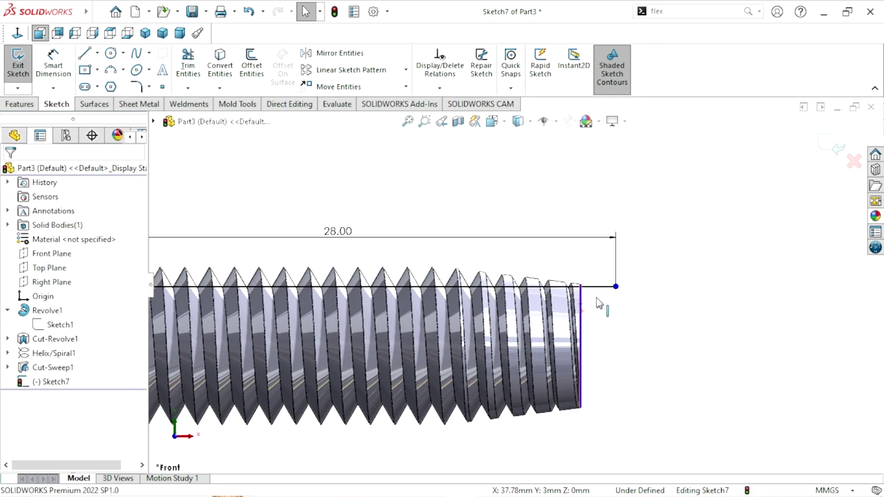
click(638, 257)
scroll(580, 326, up, 3)
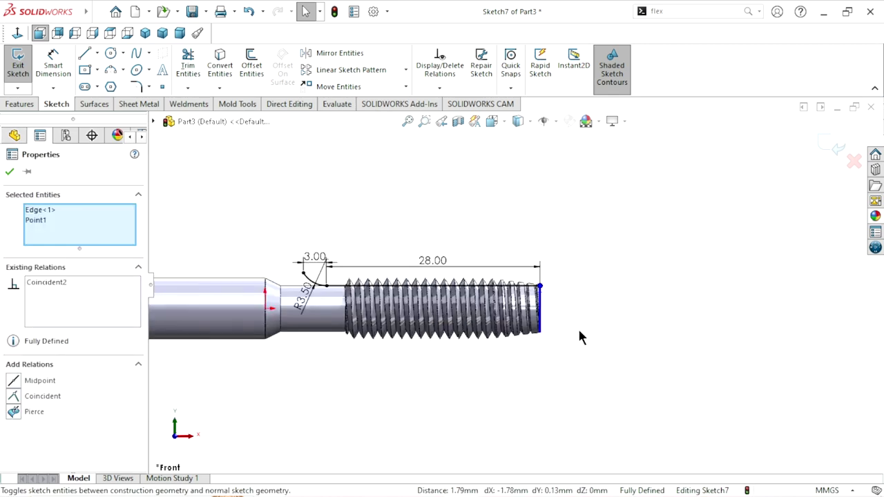
click(823, 143)
key(ctrl+b)
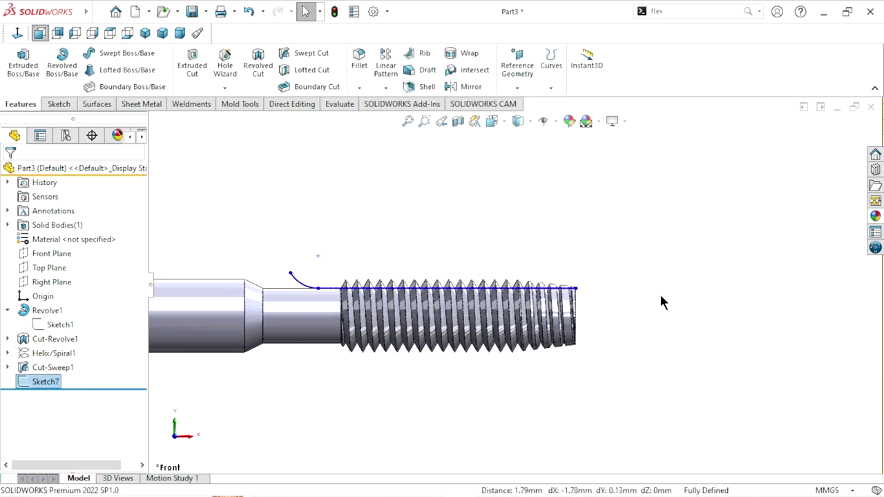
- Start Sketch8 on the tap's threaded end face and view it head-on
middle_drag(598, 309, 592, 322)
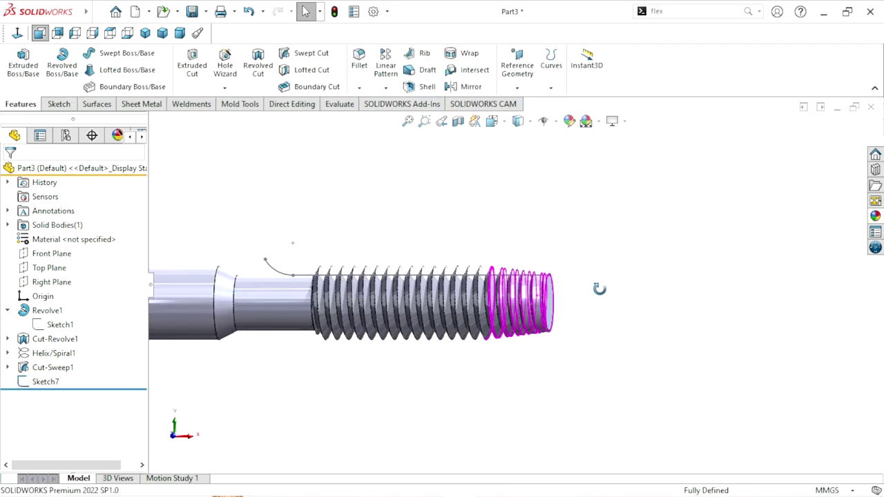
click(570, 301)
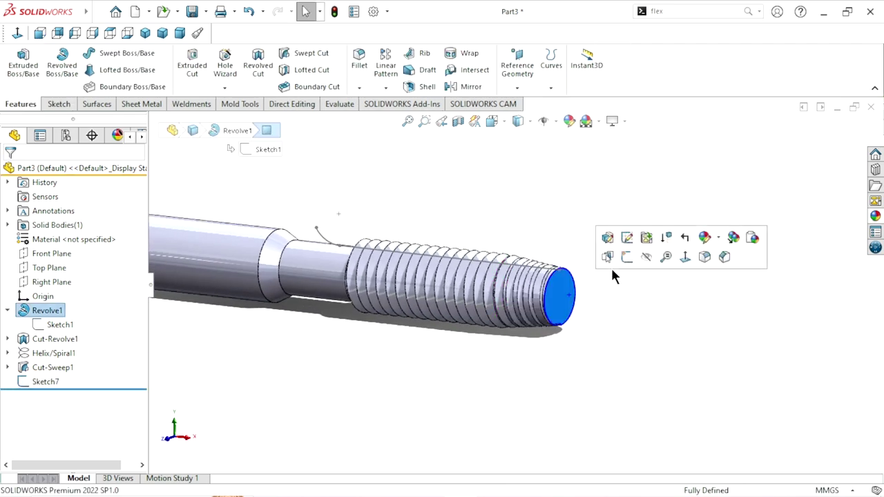
click(628, 259)
click(18, 33)
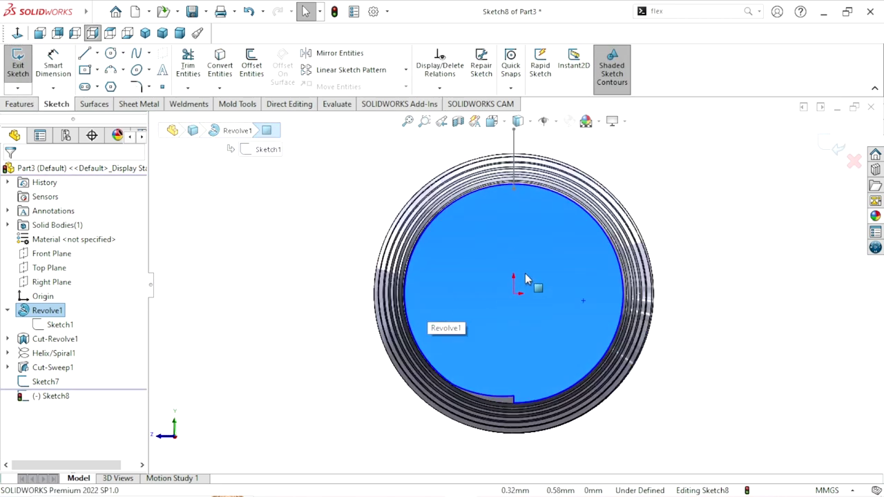
scroll(526, 279, down, 2)
scroll(529, 261, up, 1)
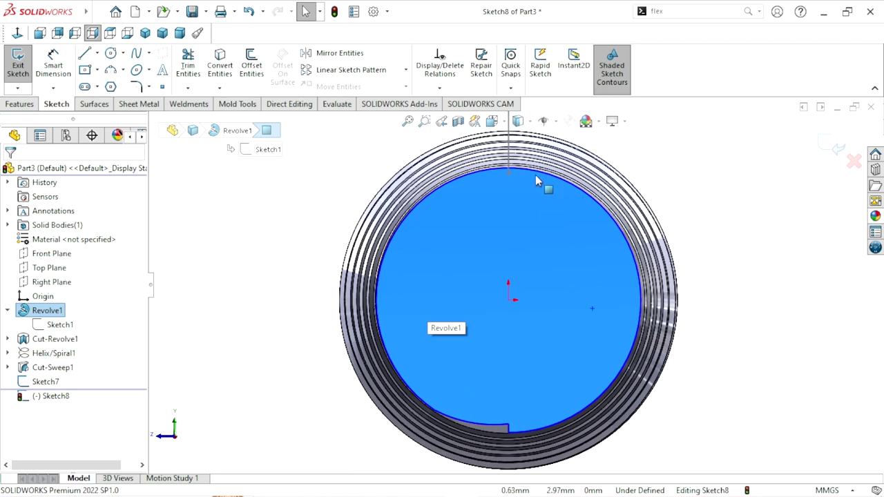
scroll(541, 183, up, 1)
scroll(558, 218, down, 1)
scroll(554, 216, up, 1)
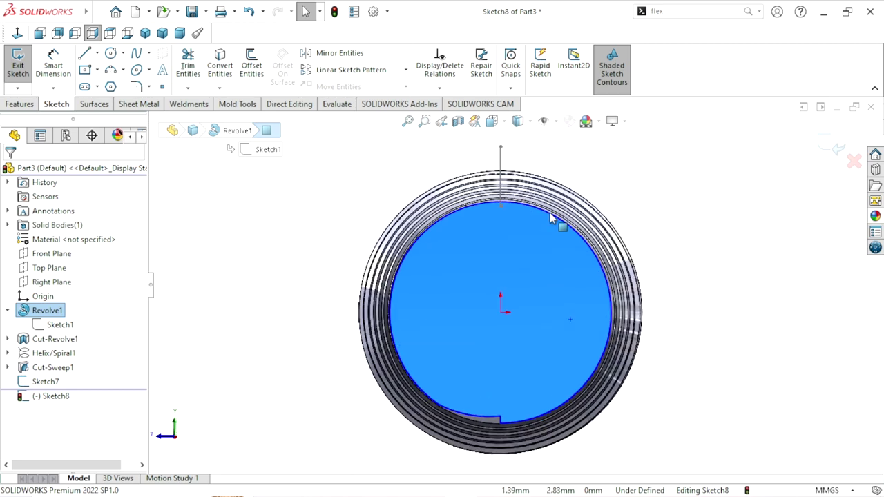
scroll(531, 250, down, 1)
scroll(525, 257, down, 1)
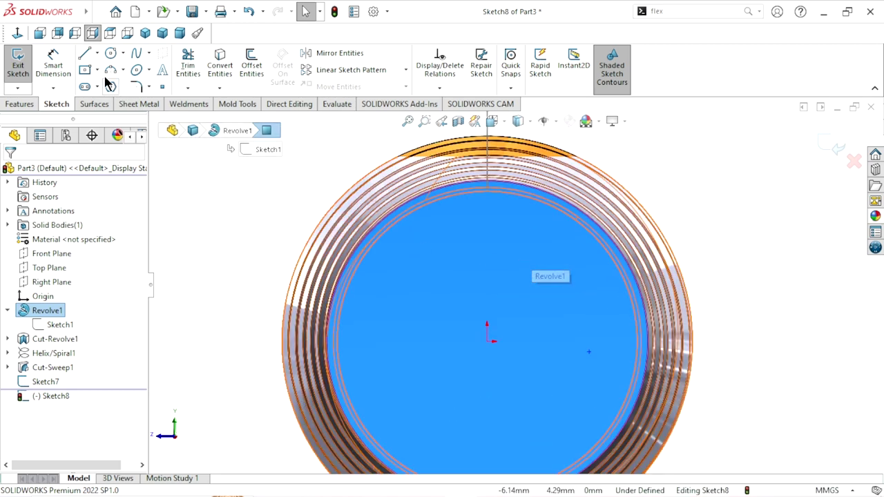
click(111, 54)
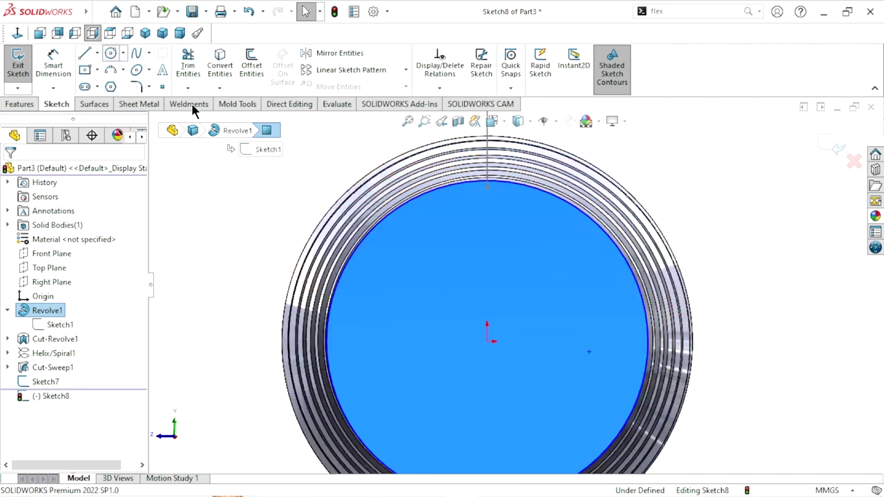
- Draw a circle near the threaded end with a 4 mm diameter
click(685, 199)
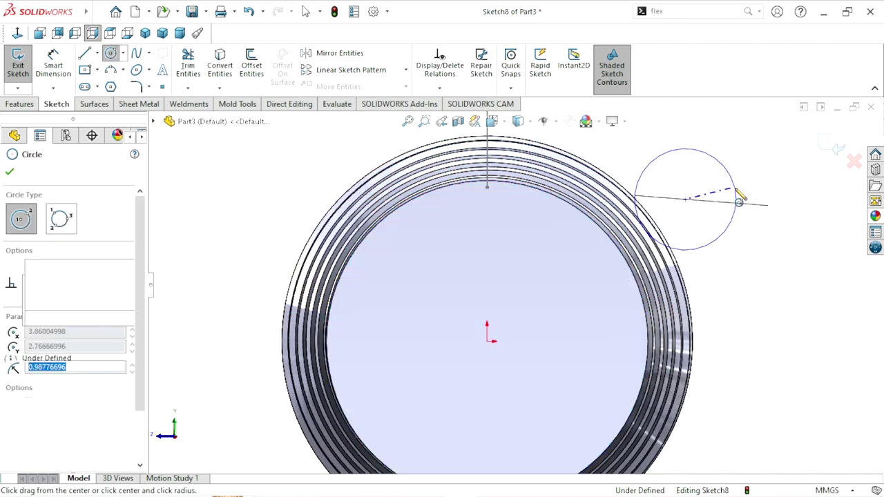
click(739, 200)
click(49, 66)
click(48, 66)
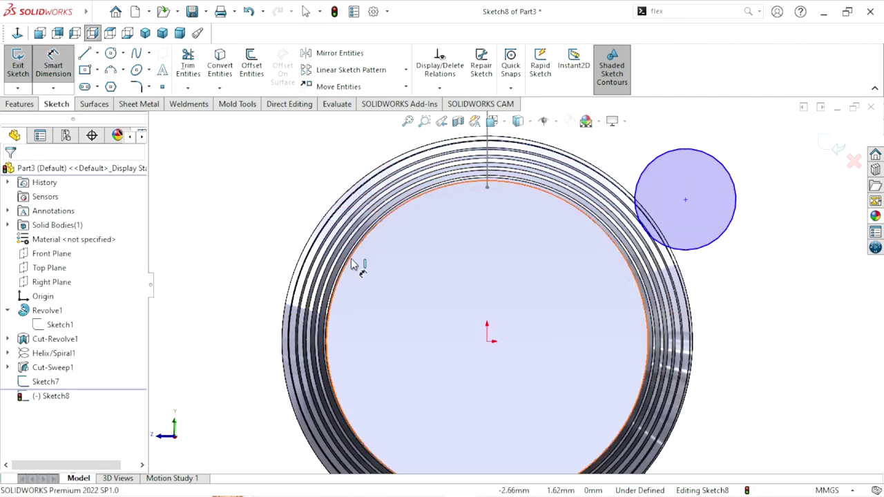
click(737, 209)
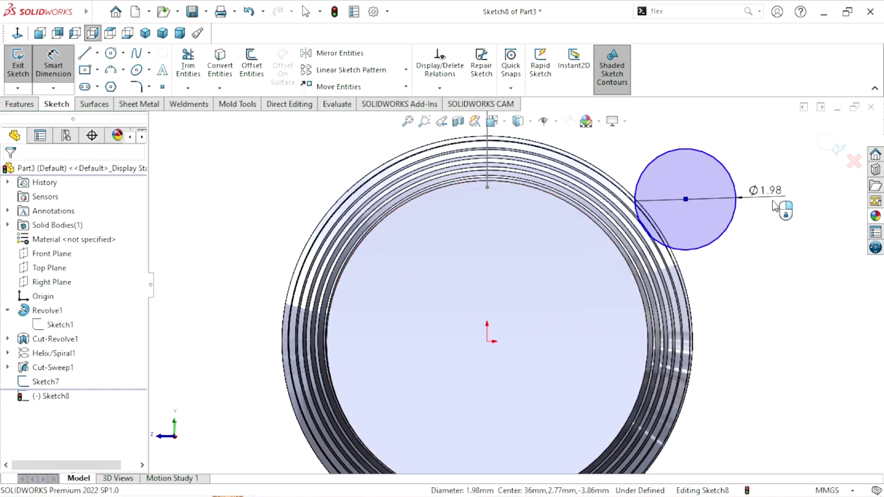
click(774, 204)
text(4)
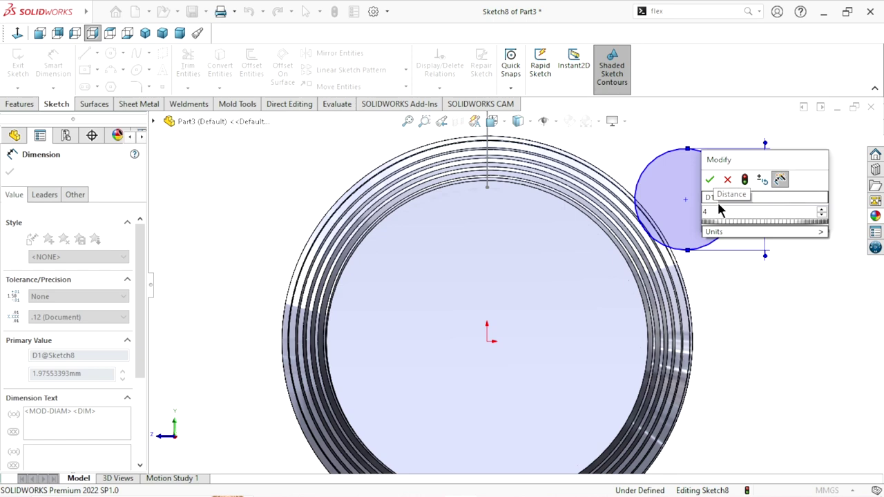
click(717, 181)
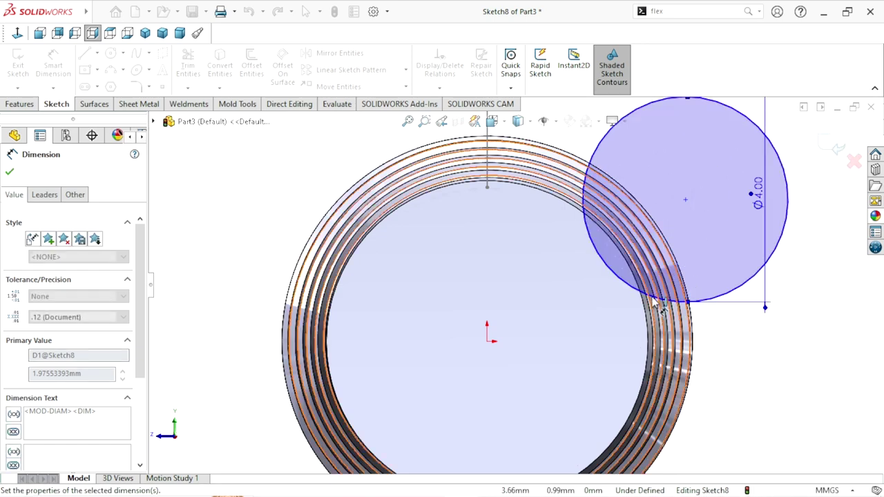
- Orbit to an oblique view and move the Ø4.00 dimension clear of the circle
scroll(514, 285, up, 5)
scroll(546, 259, down, 1)
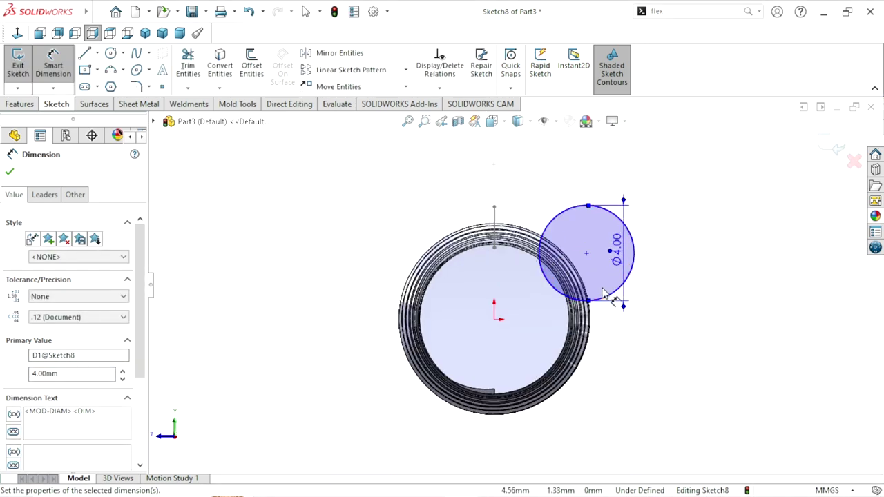
middle_drag(603, 294, 709, 339)
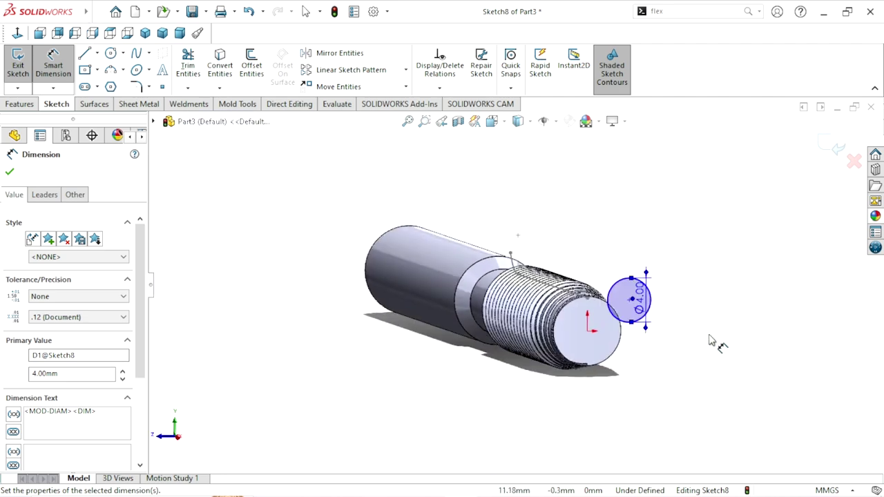
scroll(666, 305, down, 2)
key(Escape)
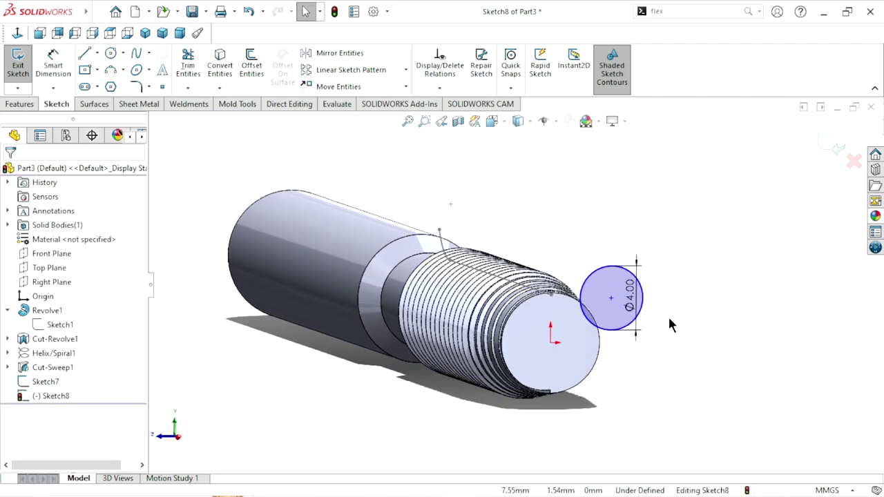
scroll(668, 307, down, 2)
drag(608, 284, 657, 285)
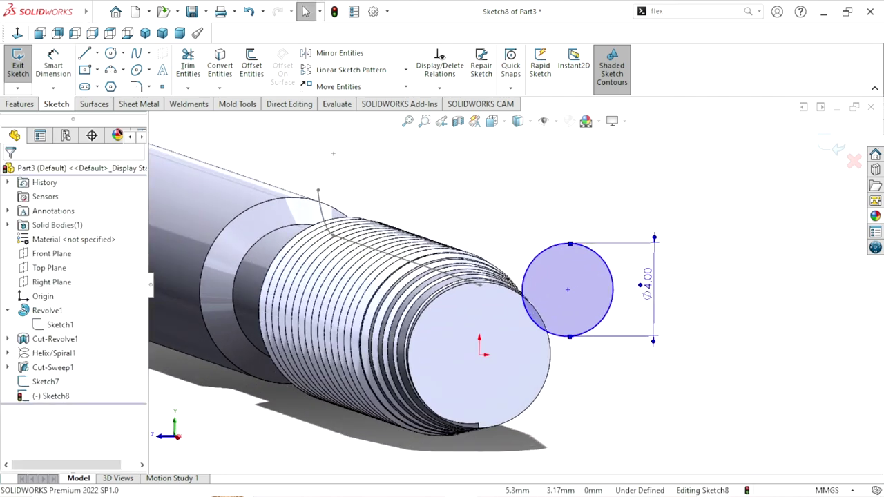
key(Escape)
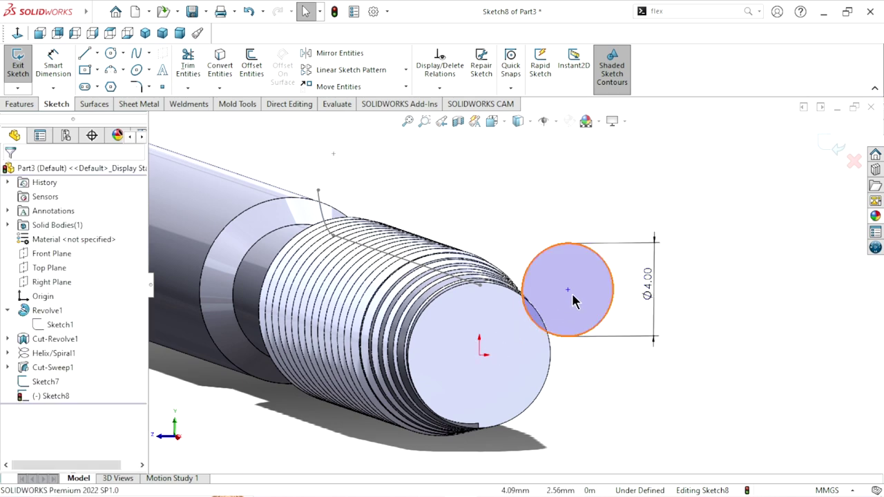
- Pierce the circle's centre onto the Sketch7 flute path line and view the sketch head-on
click(567, 290)
scroll(466, 295, down, 2)
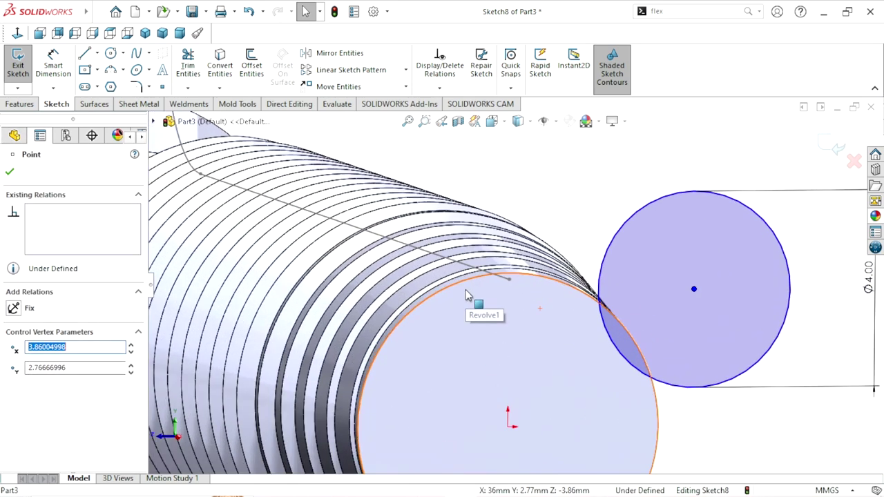
ctrl+click(466, 266)
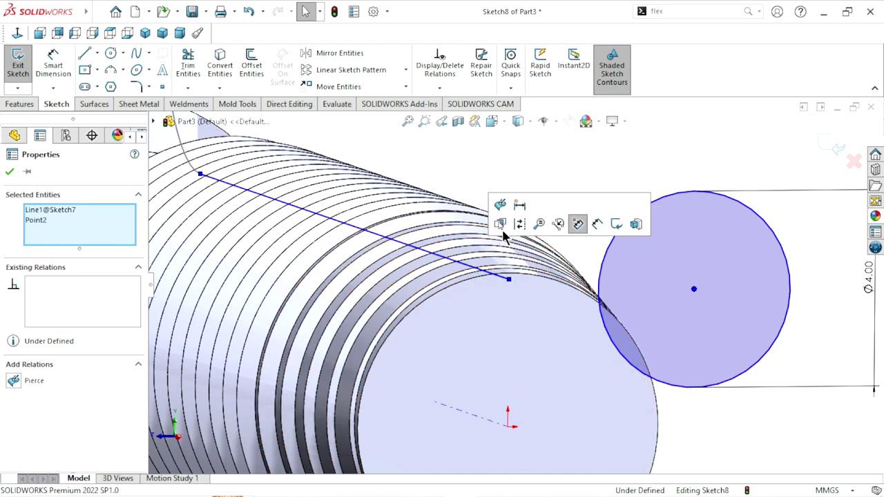
click(502, 207)
scroll(497, 334, up, 3)
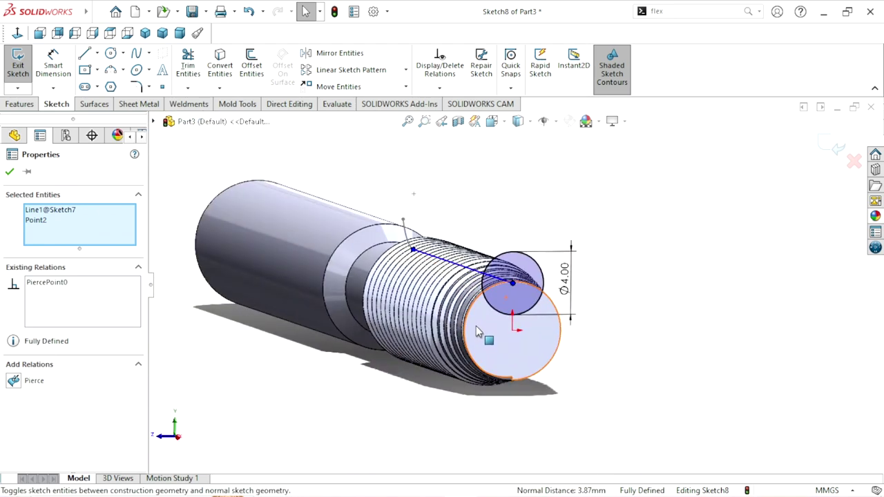
scroll(517, 315, down, 2)
scroll(517, 315, down, 1)
click(695, 316)
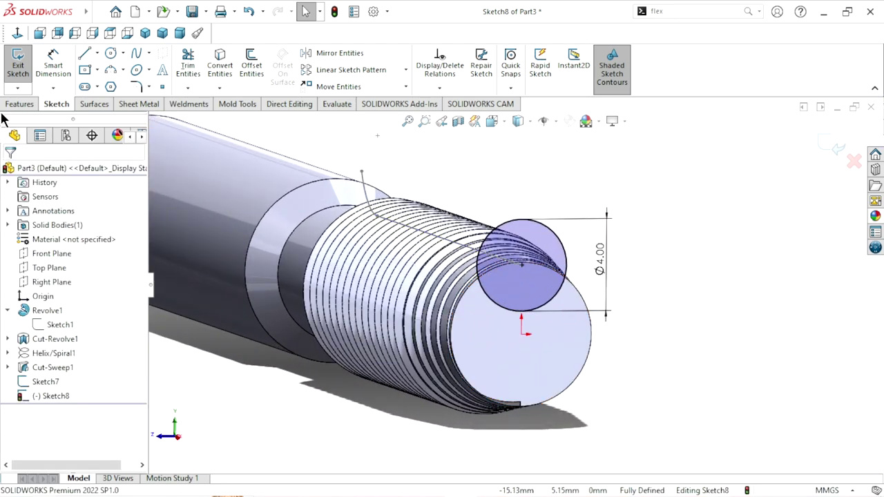
click(18, 33)
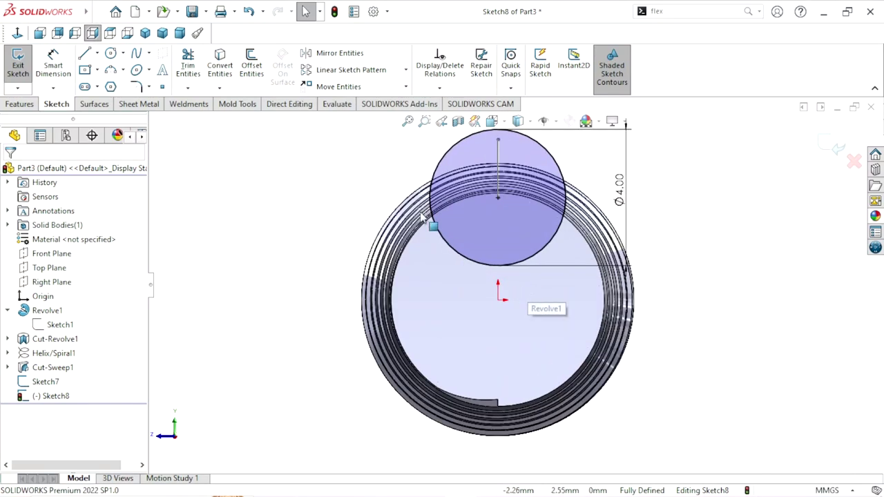
click(403, 204)
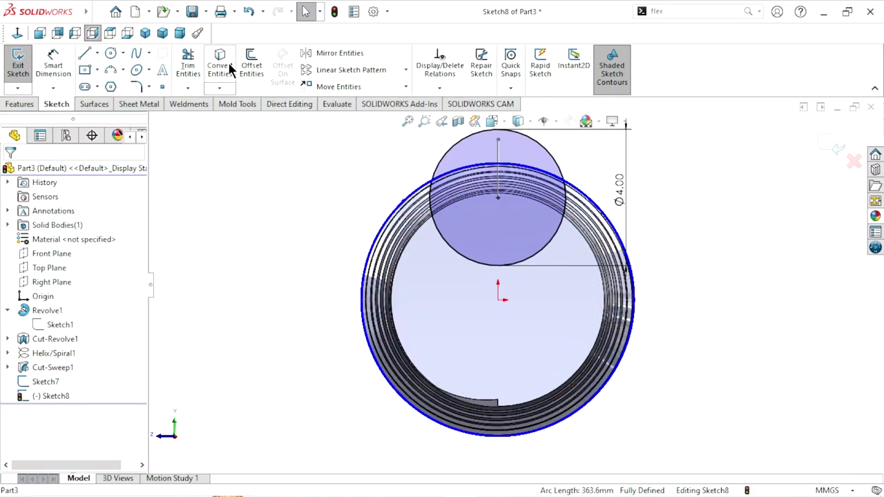
- Draw a line from the small circle's edge to the outer shank edge
scroll(502, 221, down, 2)
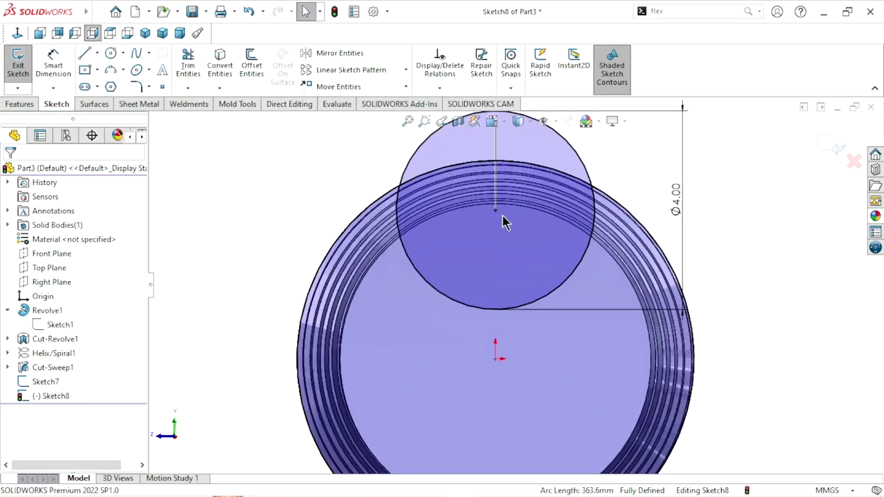
scroll(535, 253, up, 1)
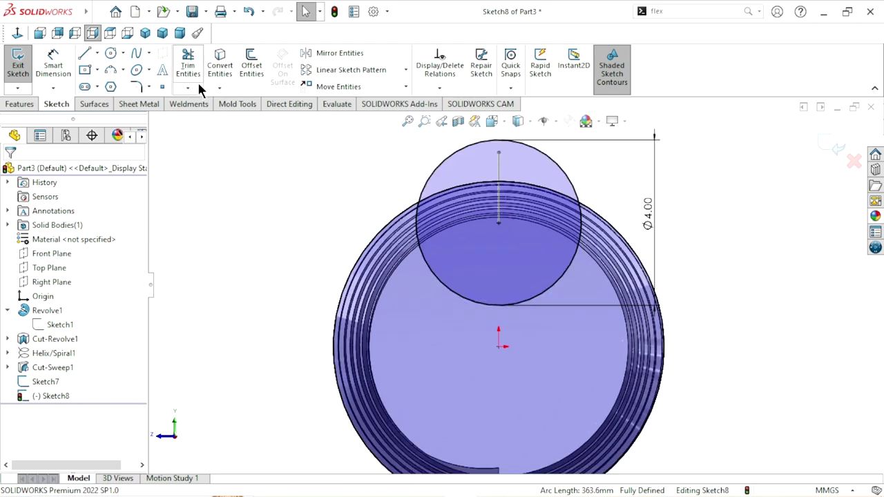
key(l)
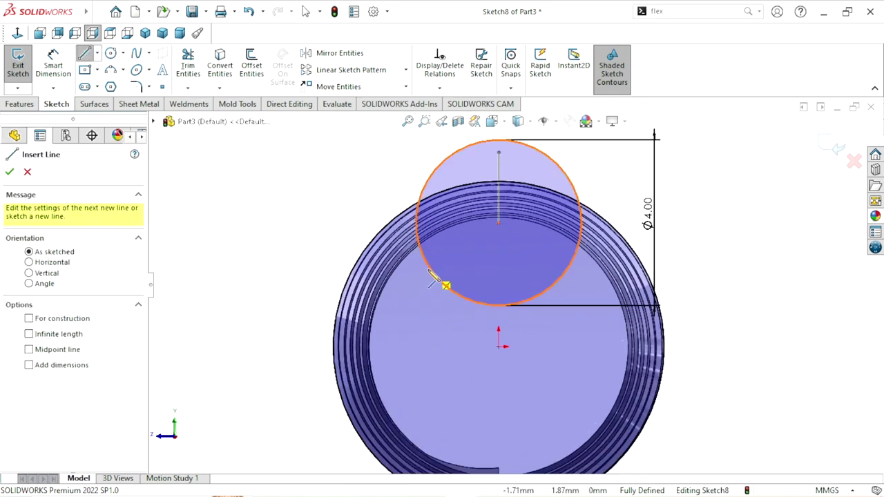
click(432, 273)
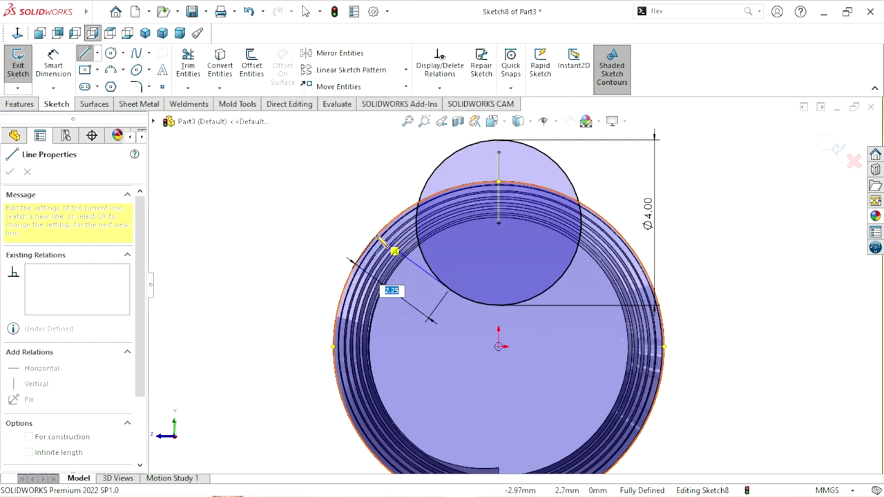
click(377, 236)
right_click(316, 206)
click(335, 210)
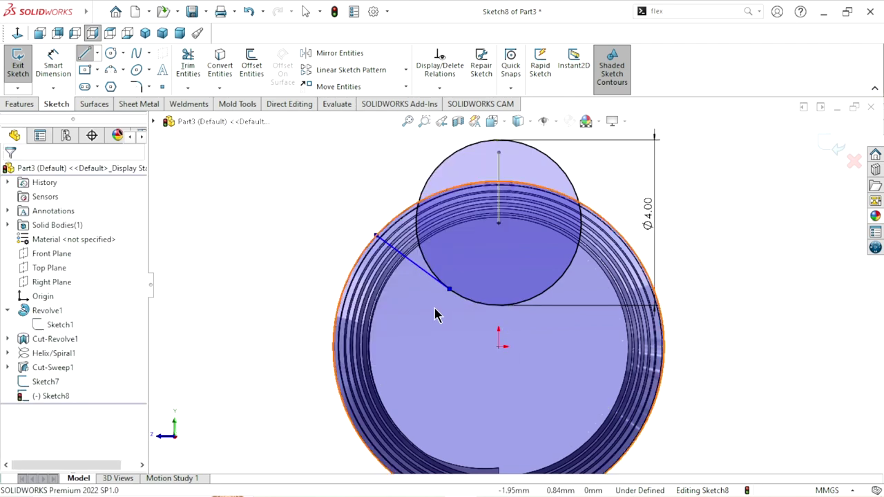
key(Escape)
- Add a vertical construction centerline from the origin up past the circle
click(100, 55)
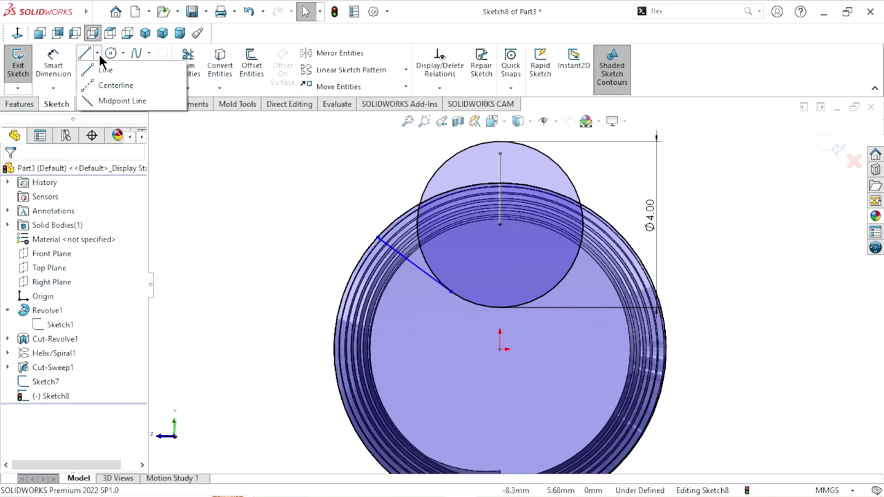
click(98, 85)
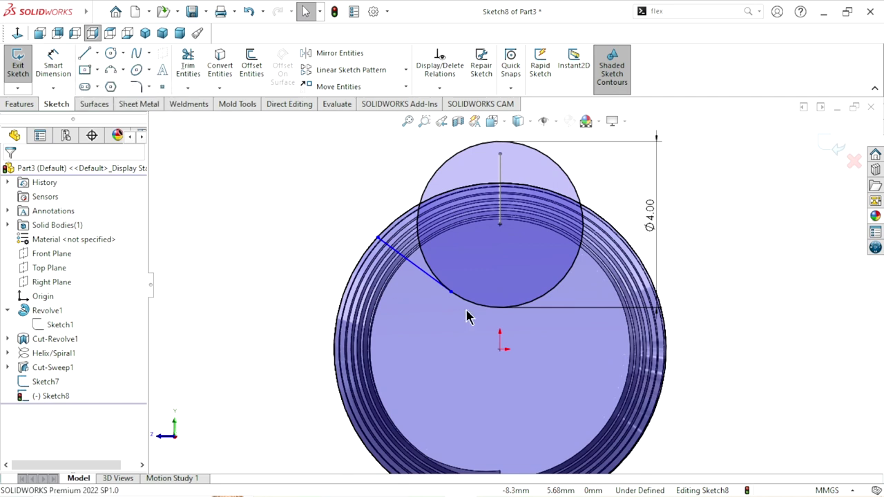
click(501, 351)
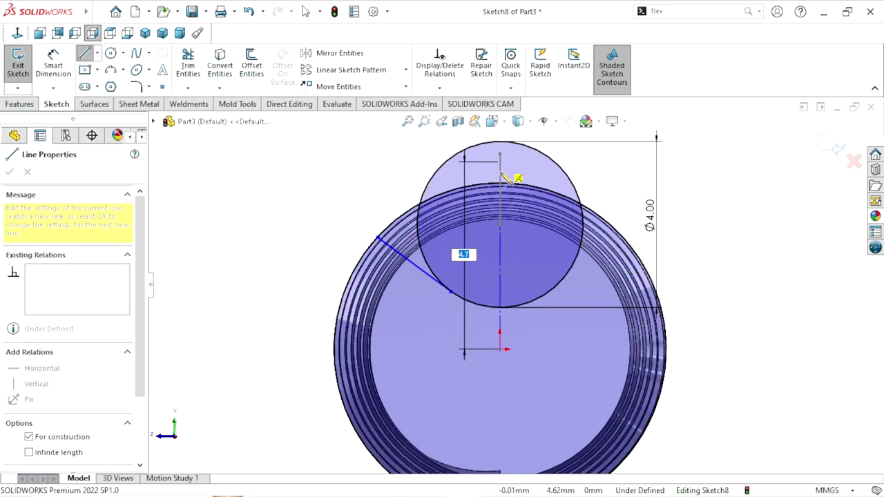
scroll(516, 234, up, 1)
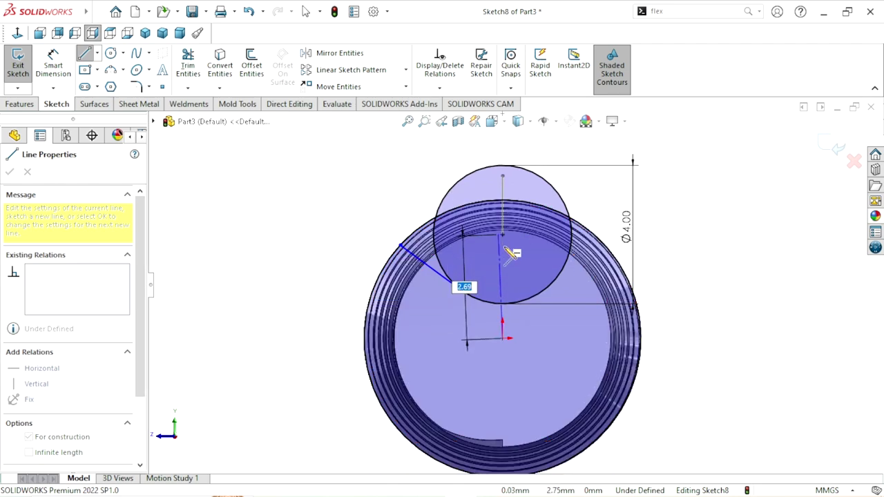
click(502, 143)
right_click(737, 227)
click(734, 219)
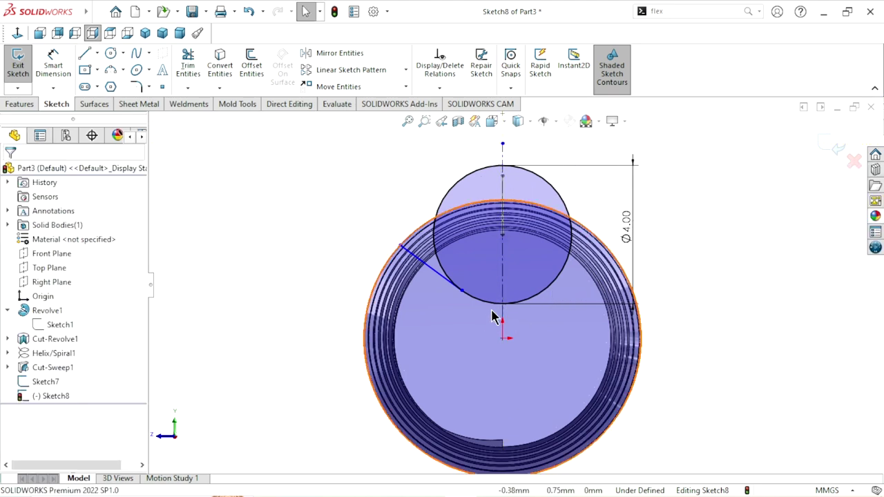
- Dimension the angle between the line and the centerline as 55°
click(45, 75)
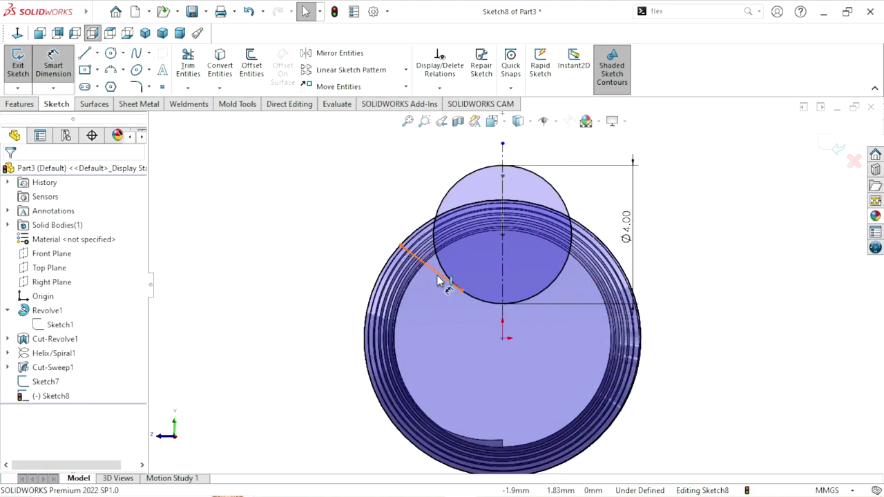
click(444, 278)
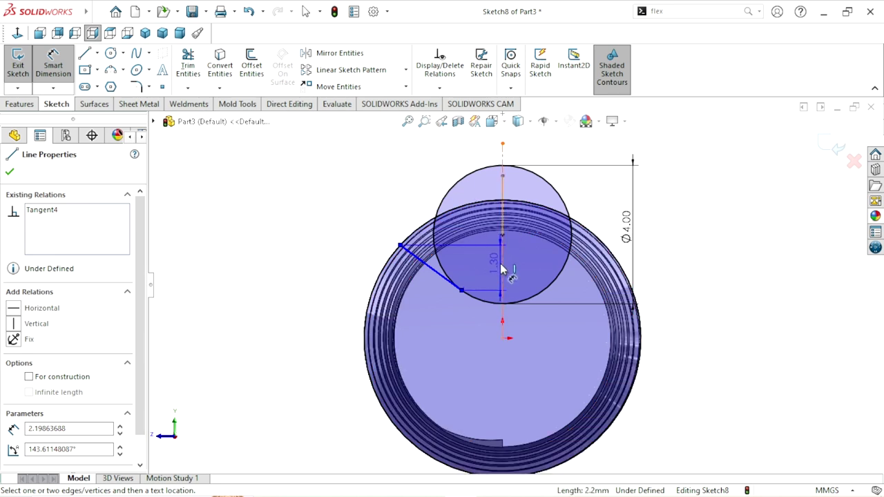
click(502, 267)
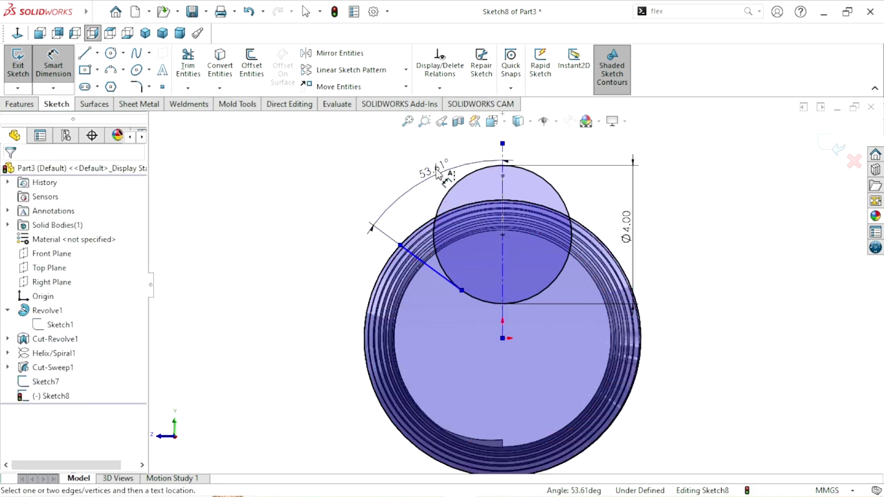
click(437, 169)
text(55)
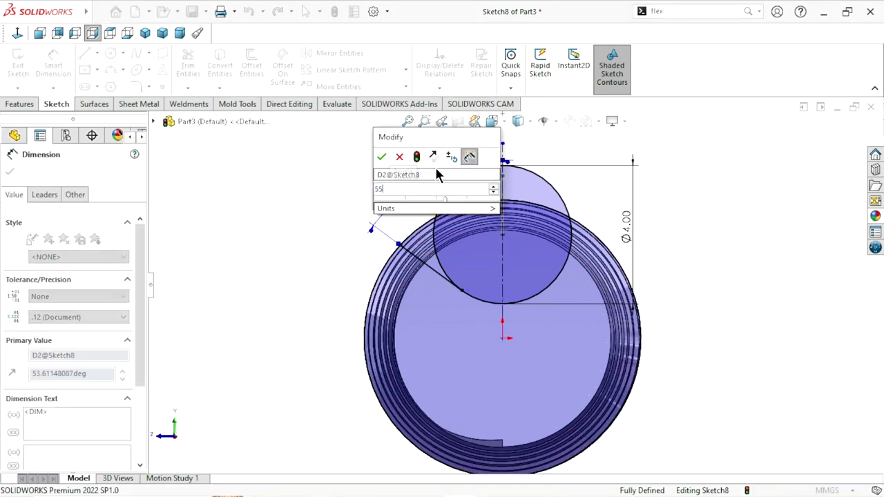
click(381, 158)
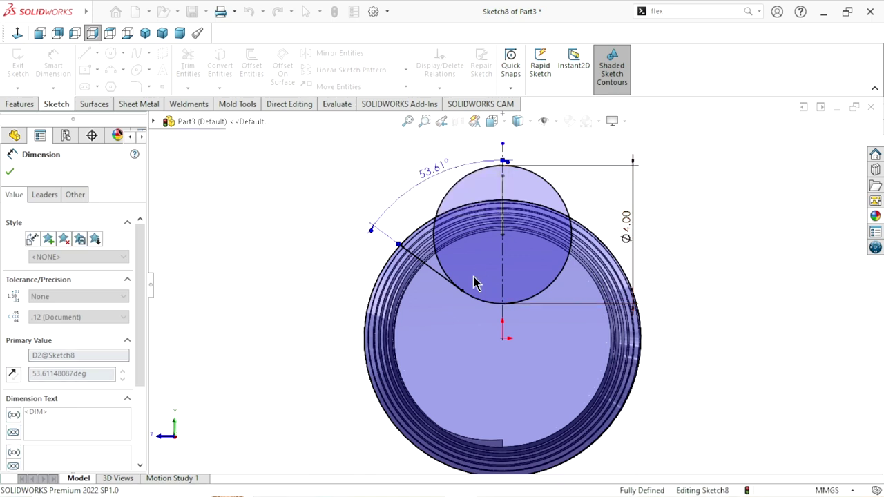
scroll(476, 319, up, 1)
scroll(496, 295, down, 1)
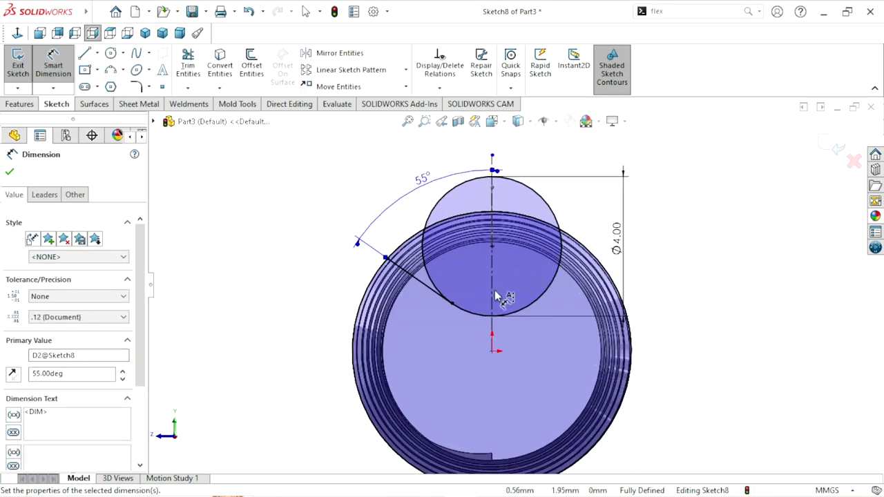
click(10, 173)
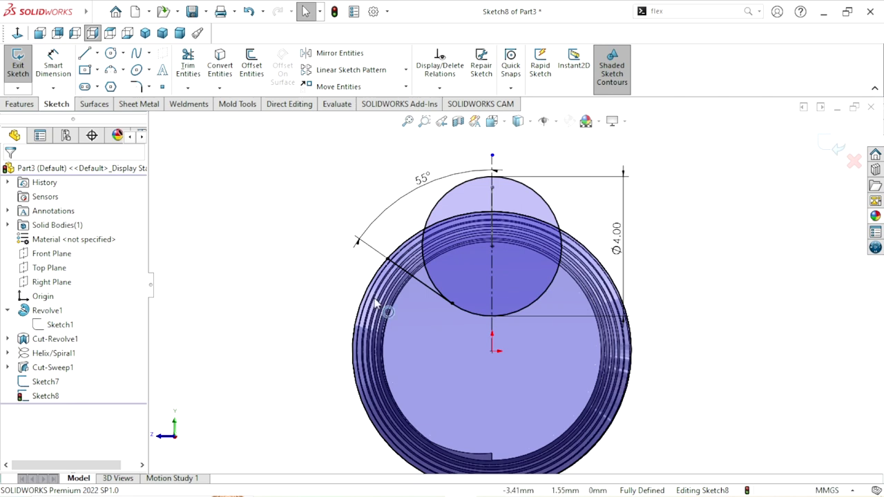
- Make the angled line tangent to the small circle
click(451, 304)
click(680, 362)
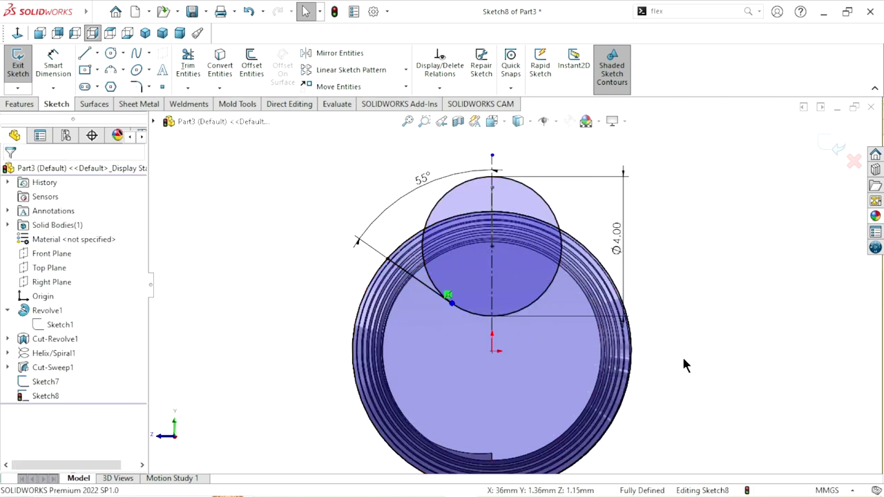
click(431, 292)
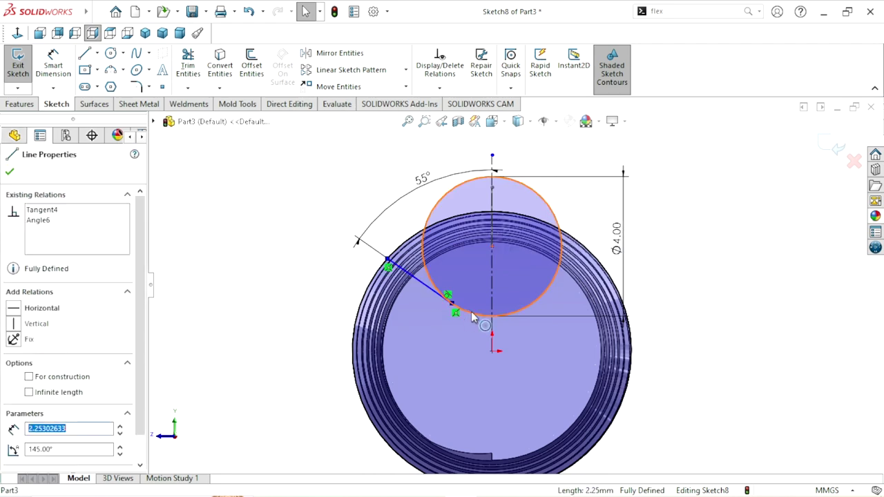
ctrl+click(473, 318)
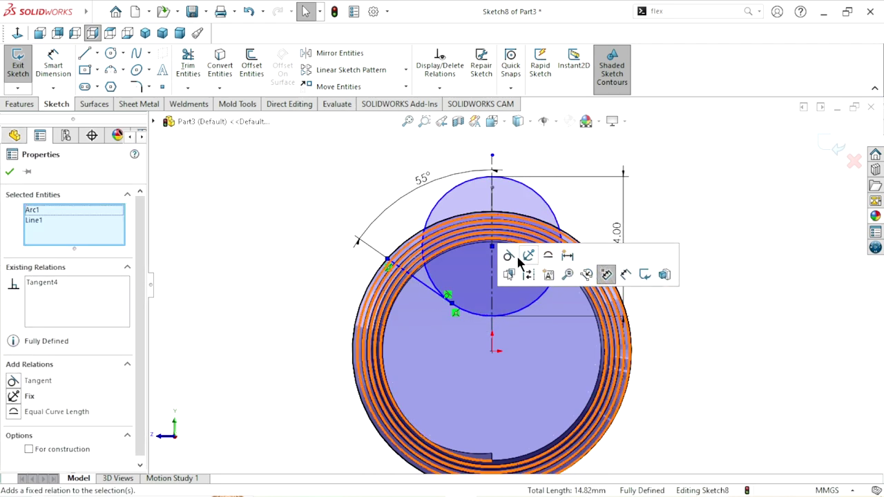
click(9, 171)
- Power-trim the outer circle and small-circle arc into a closed profile, then exit Sketch8
click(185, 67)
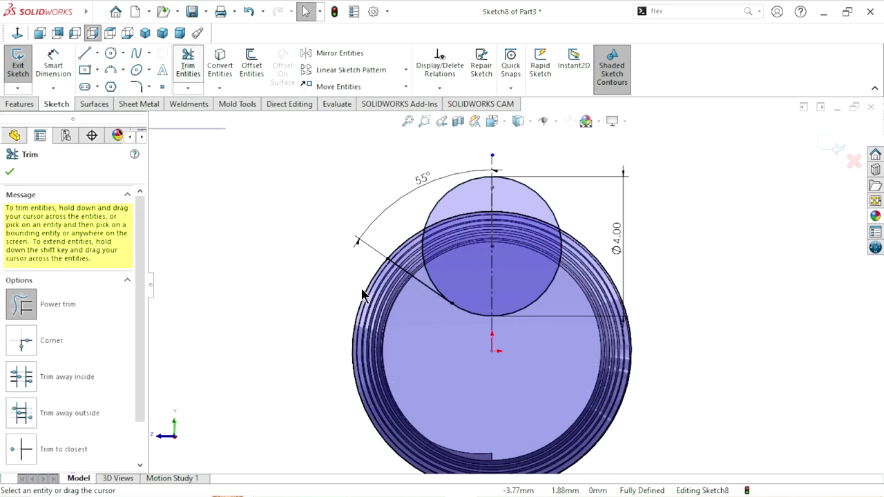
drag(355, 306, 394, 341)
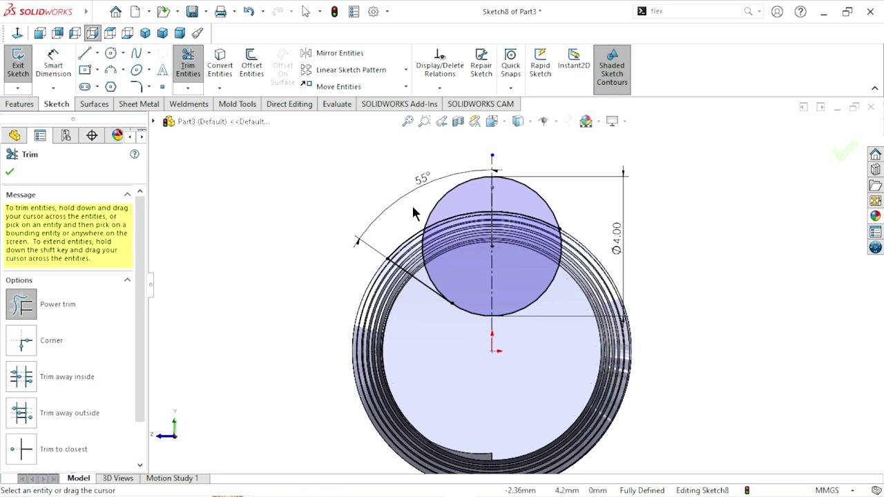
drag(568, 198, 539, 213)
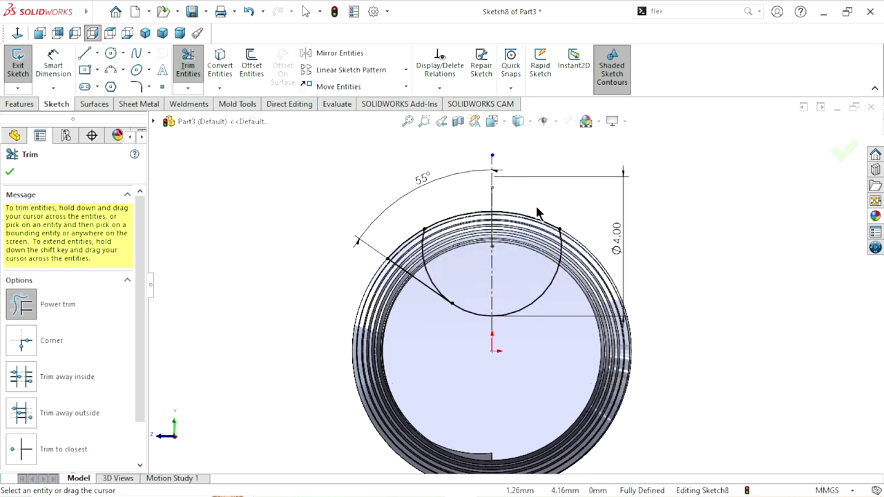
drag(419, 268, 445, 274)
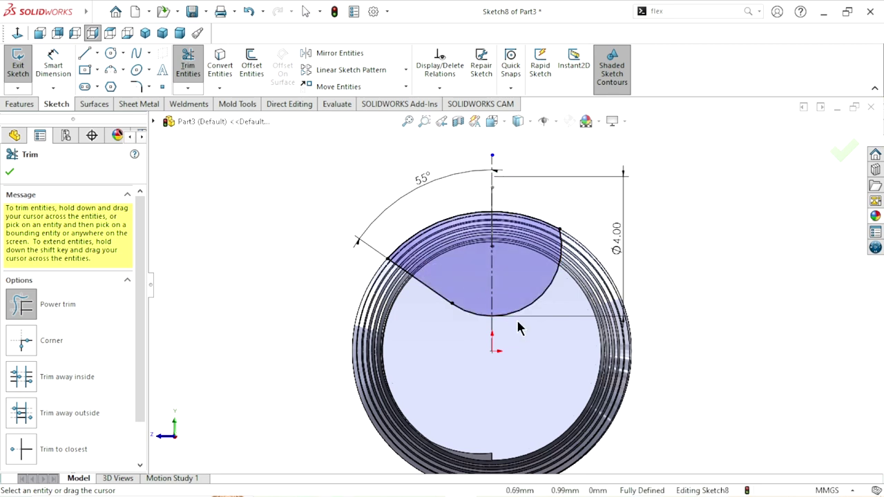
scroll(530, 322, up, 1)
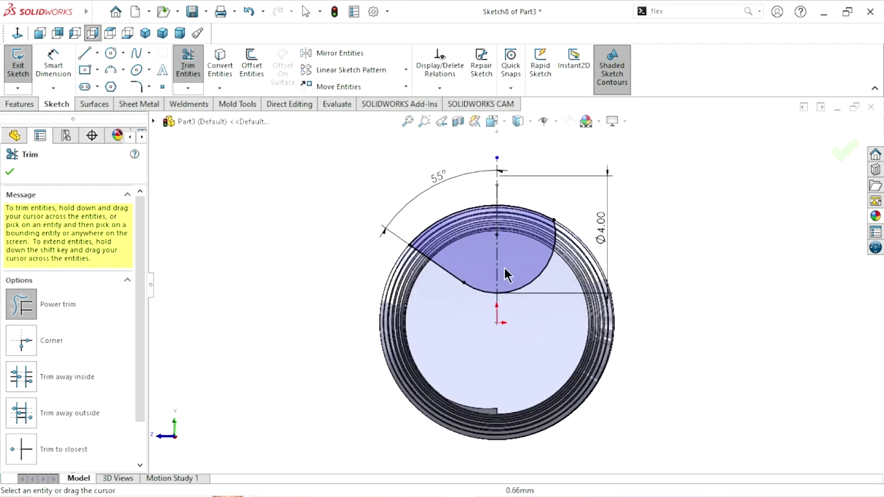
click(10, 173)
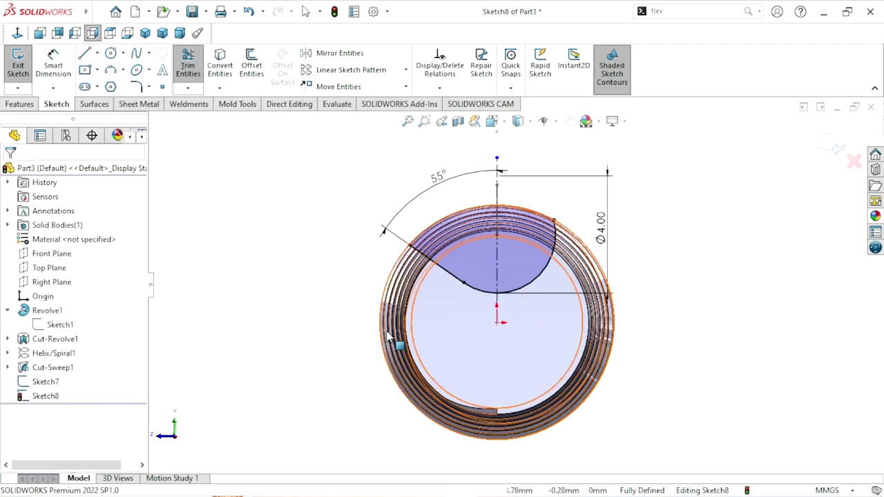
scroll(562, 306, up, 1)
scroll(571, 302, down, 1)
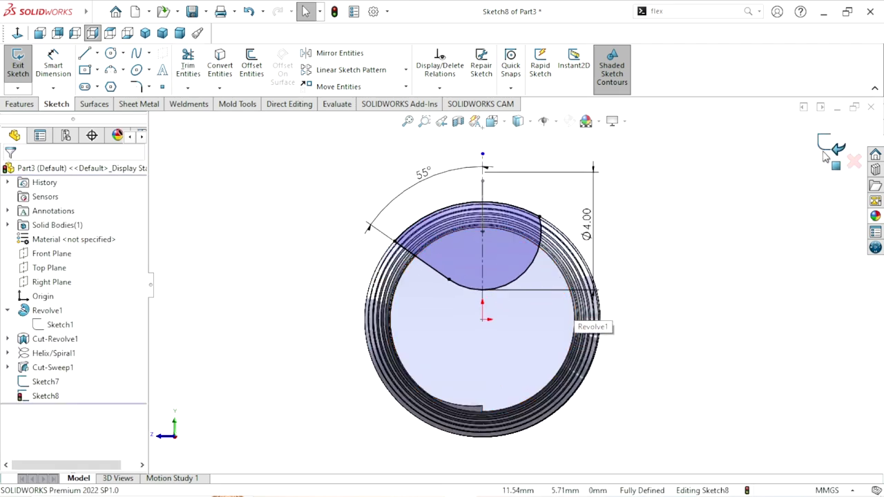
key(ctrl+b)
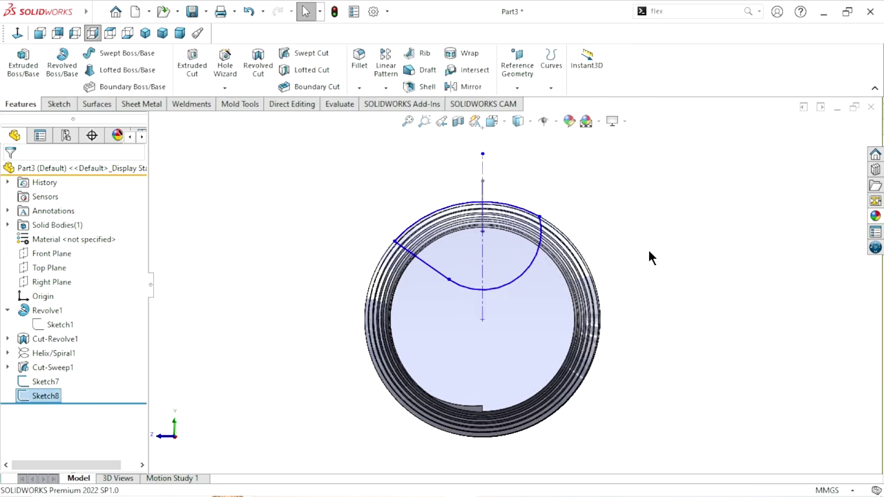
- Create a swept cut with Sketch8 as the profile and Sketch7 as the path
key(ctrl+7)
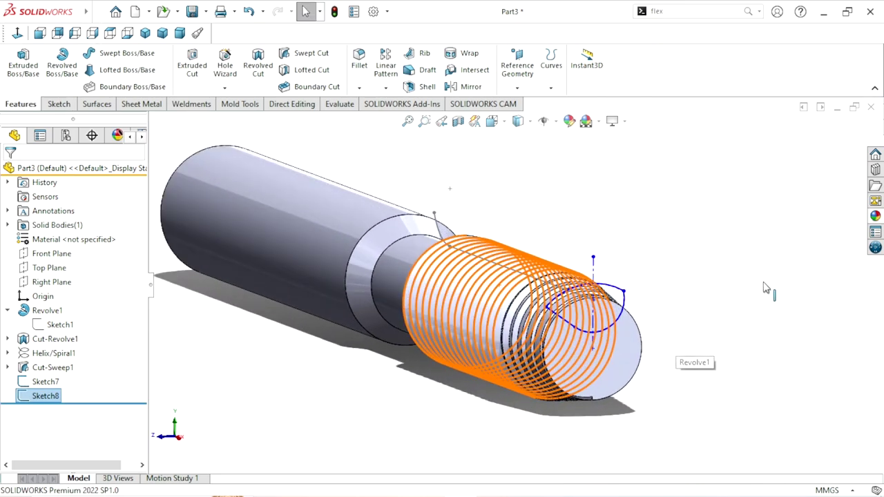
click(765, 289)
scroll(621, 314, down, 2)
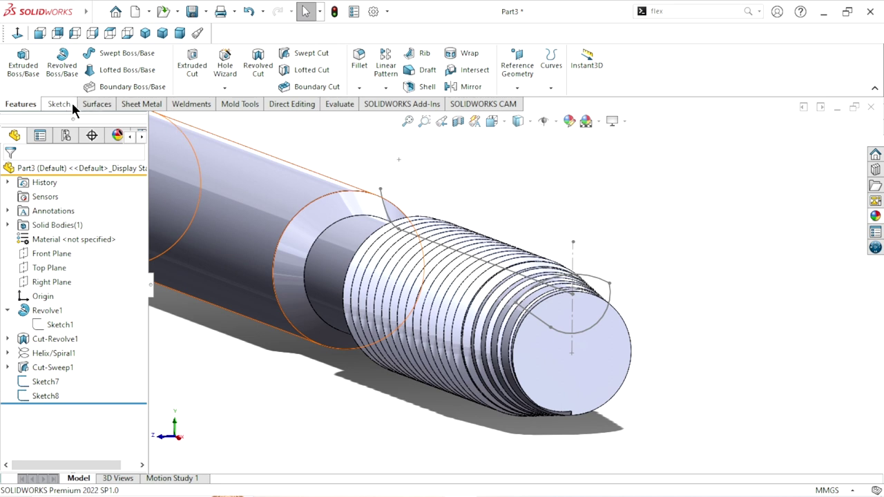
click(307, 54)
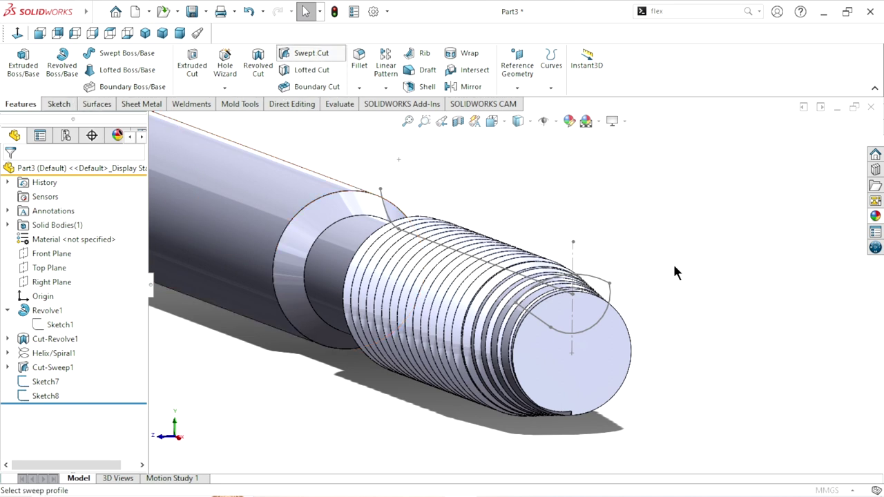
click(607, 288)
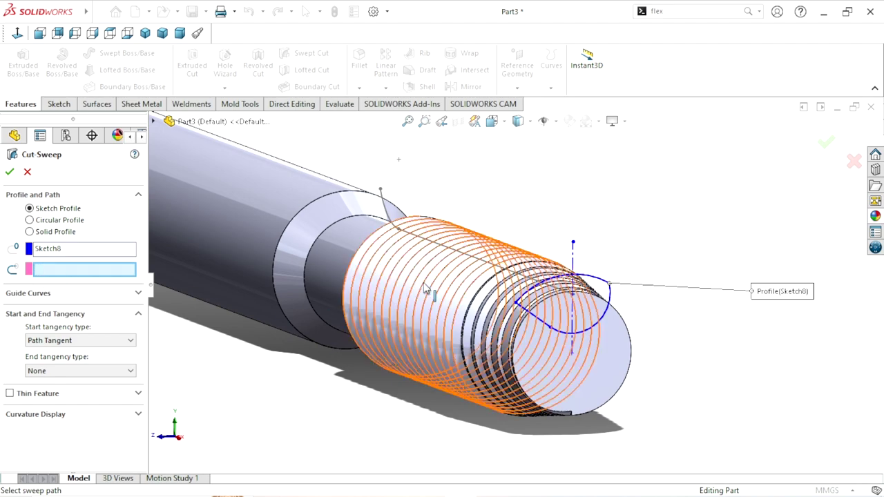
click(503, 271)
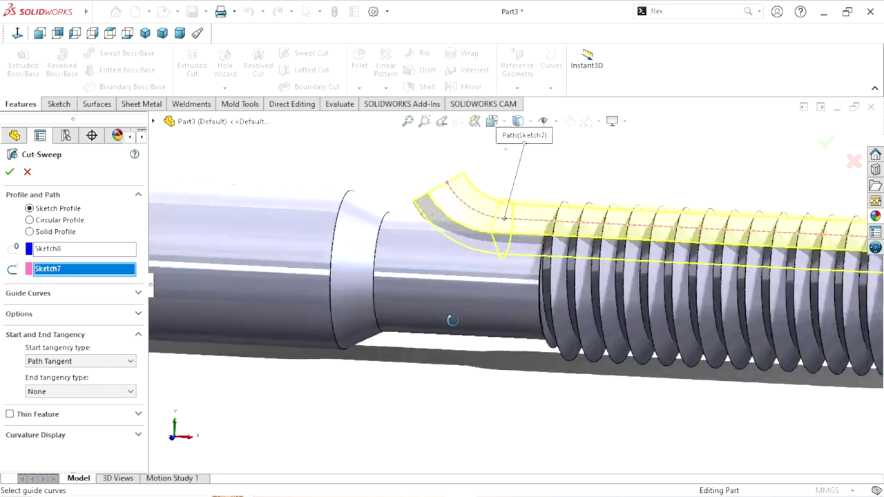
middle_drag(395, 325, 406, 333)
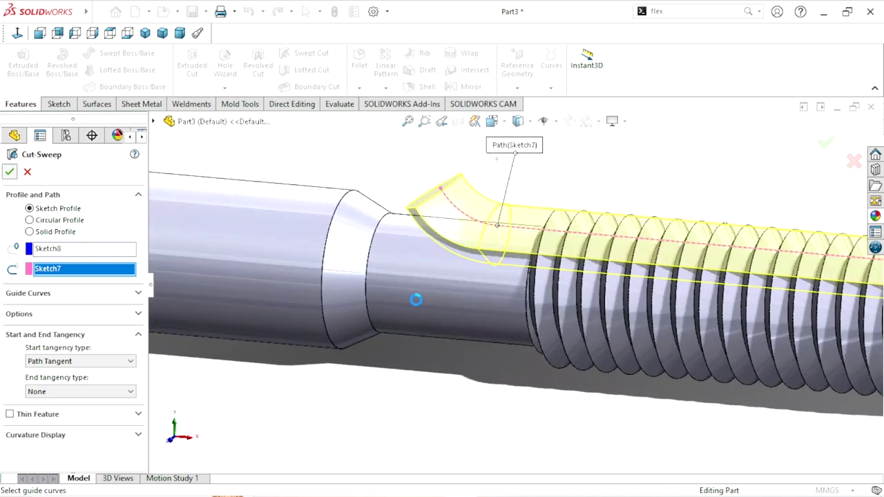
key(Return)
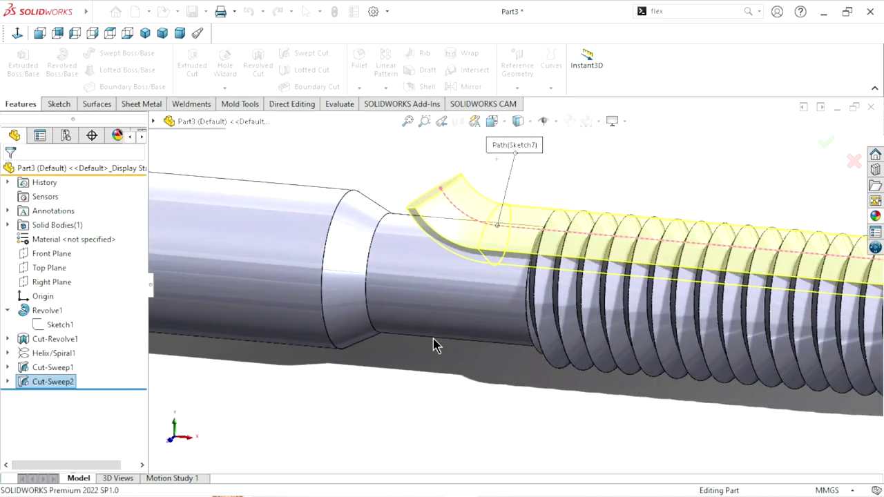
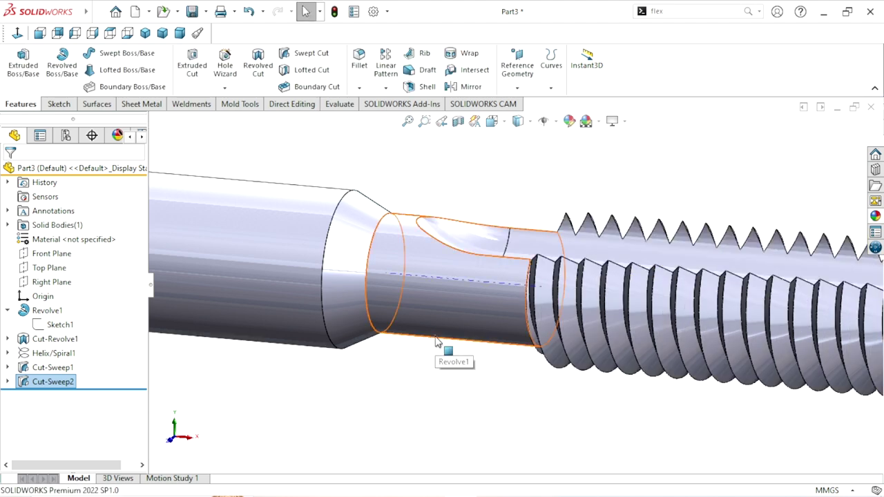
- Start a circular pattern using the tap neck's cylindrical face as the axis
scroll(483, 339, up, 1)
scroll(542, 337, up, 2)
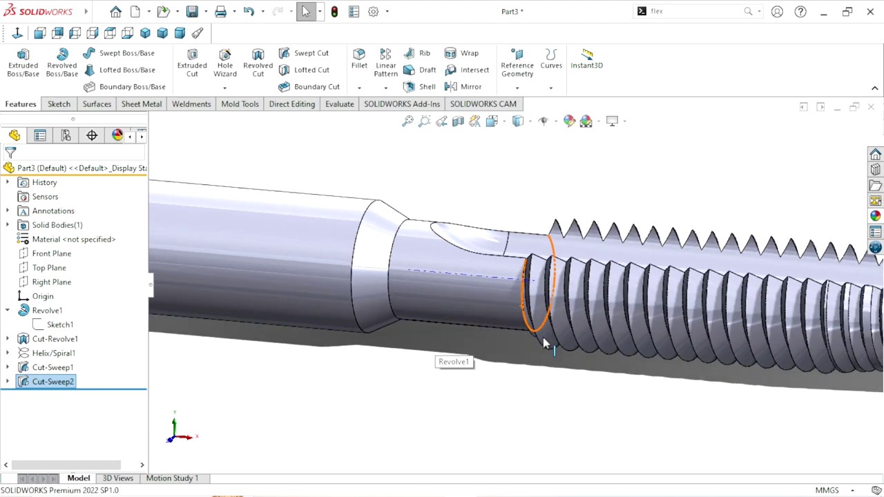
scroll(539, 353, up, 2)
mouse_move(538, 353)
middle_down()
mouse_move(495, 336)
mouse_move(484, 349)
mouse_move(505, 359)
mouse_move(605, 301)
mouse_move(647, 306)
mouse_move(637, 290)
mouse_move(647, 311)
mouse_move(607, 335)
mouse_move(552, 306)
mouse_move(643, 326)
mouse_move(638, 342)
middle_up()
scroll(636, 345, down, 2)
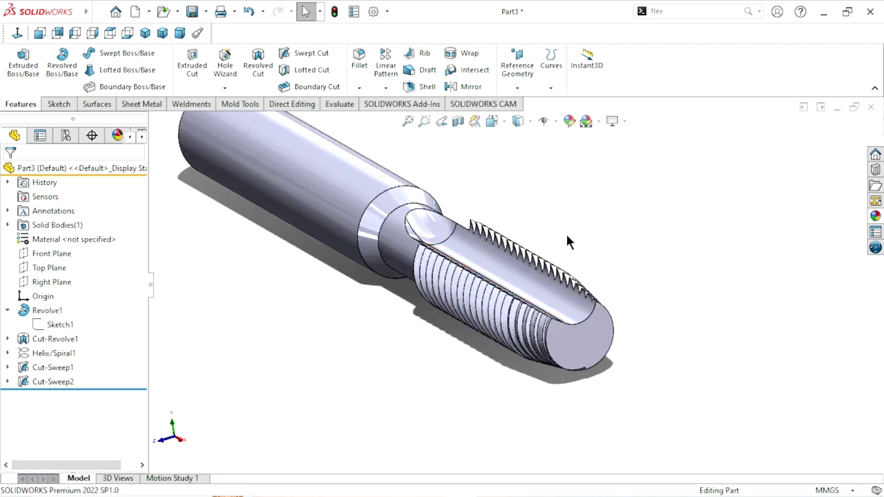
click(385, 89)
click(403, 118)
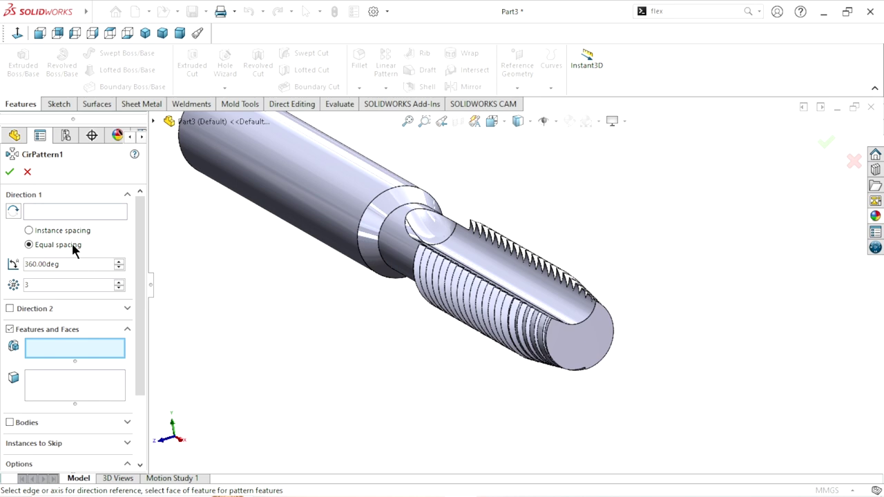
click(61, 214)
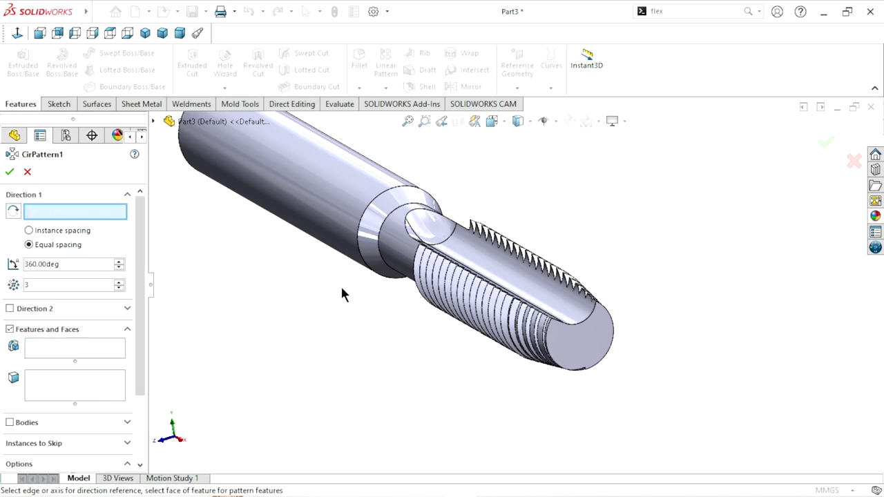
click(395, 250)
- Pattern Cut-Sweep2 three times evenly around the tap as CirPattern1
click(66, 352)
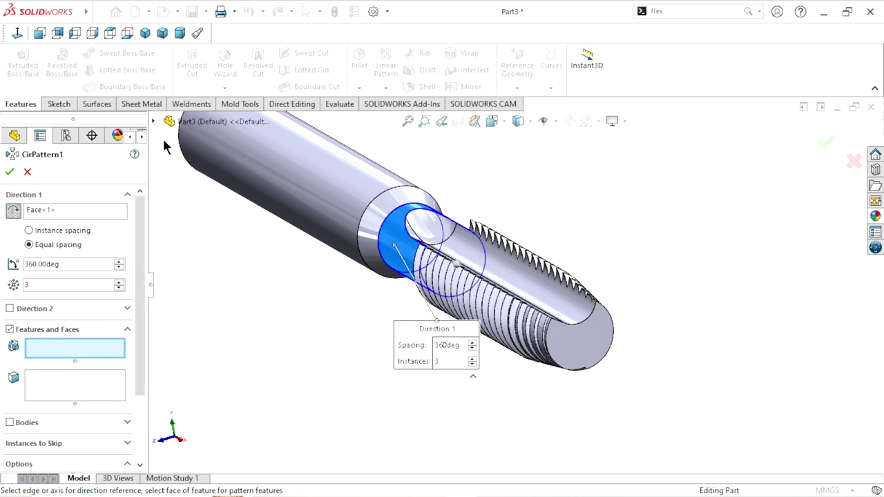
click(153, 121)
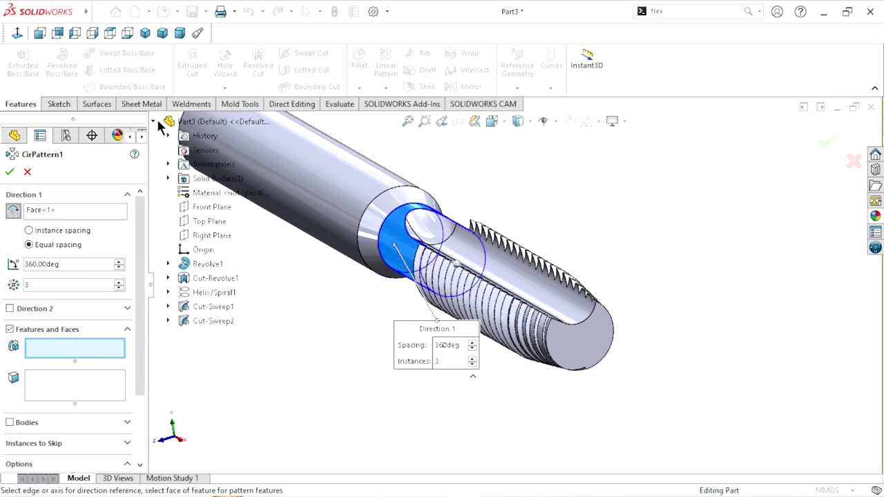
click(199, 321)
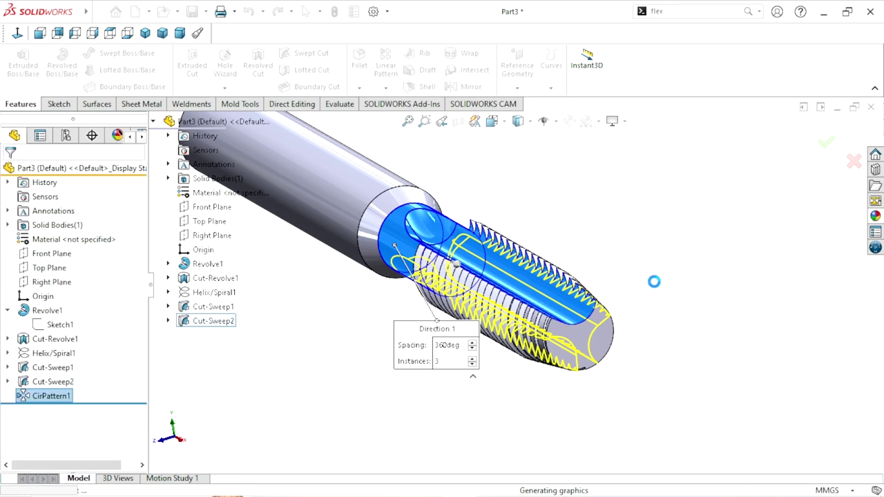
mouse_move(615, 333)
middle_down()
mouse_move(594, 304)
mouse_move(637, 308)
mouse_move(646, 339)
mouse_move(634, 384)
mouse_move(572, 331)
mouse_move(612, 385)
mouse_move(604, 348)
middle_up()
scroll(604, 349, up, 5)
scroll(606, 297, down, 2)
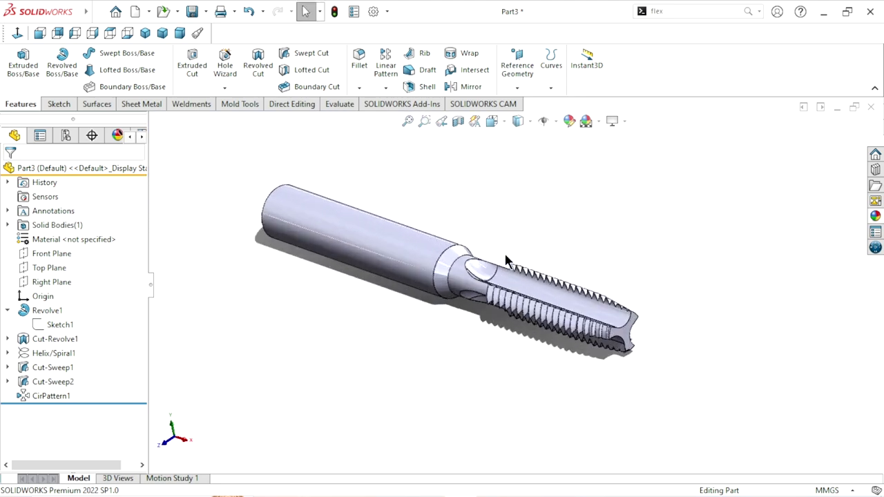
middle_drag(608, 250, 620, 306)
scroll(619, 306, down, 2)
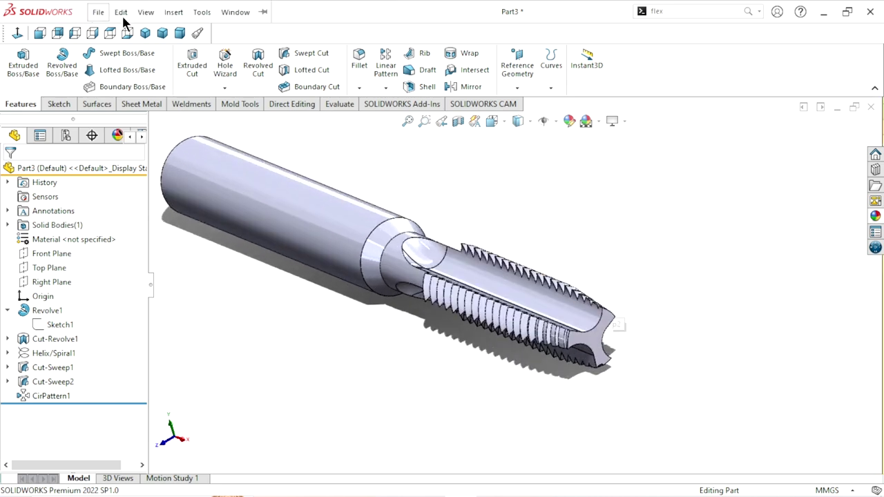
- Start a Flex feature on the CirPattern1 tap body, set to Twisting
click(184, 12)
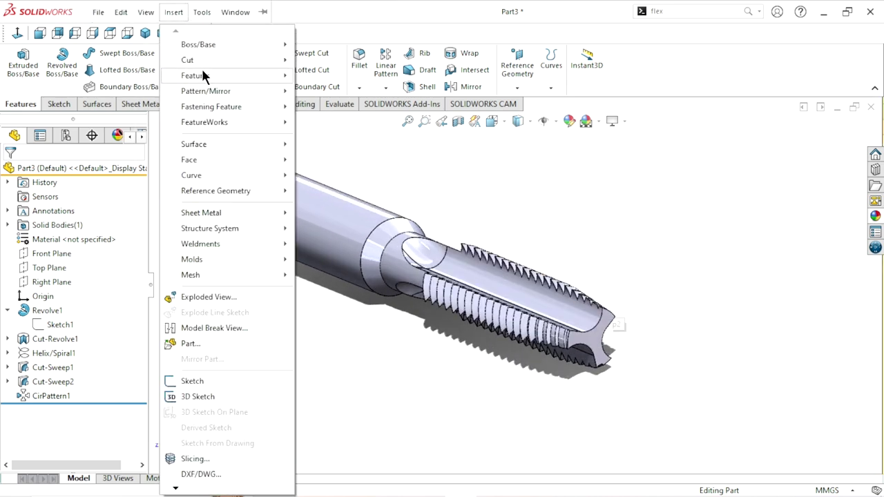
mouse_move(195, 75)
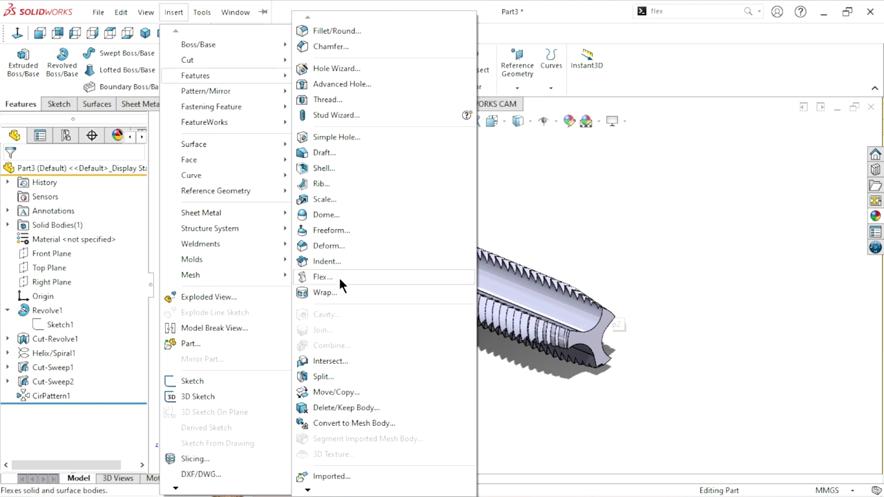
click(331, 276)
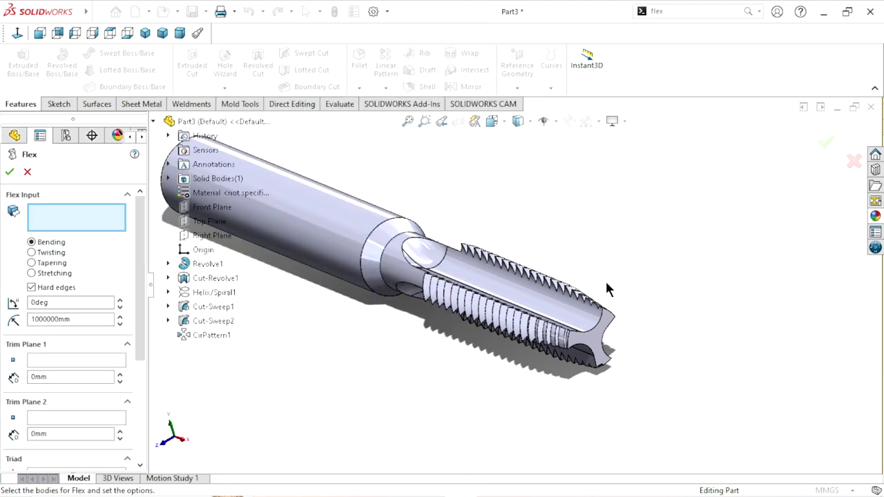
scroll(597, 352, down, 3)
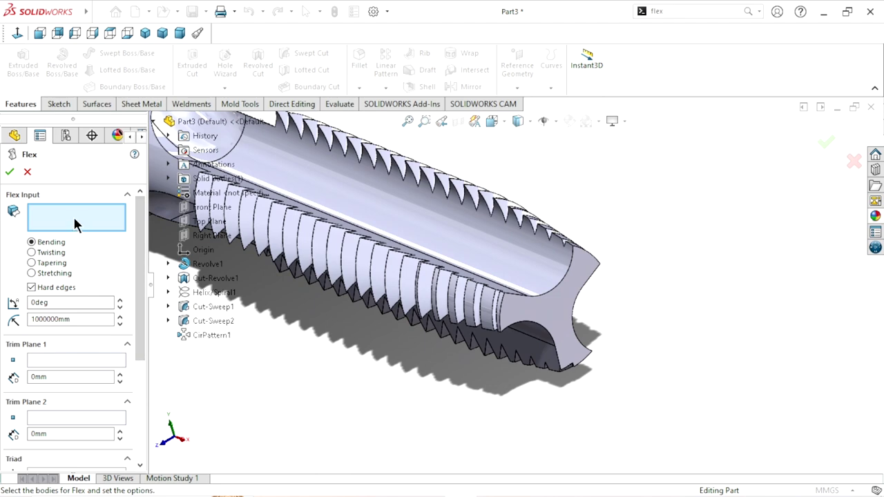
click(552, 311)
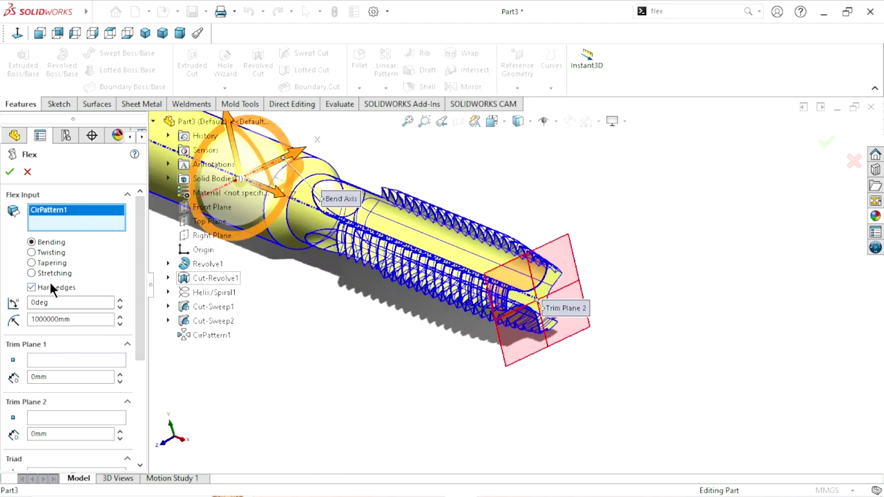
click(32, 252)
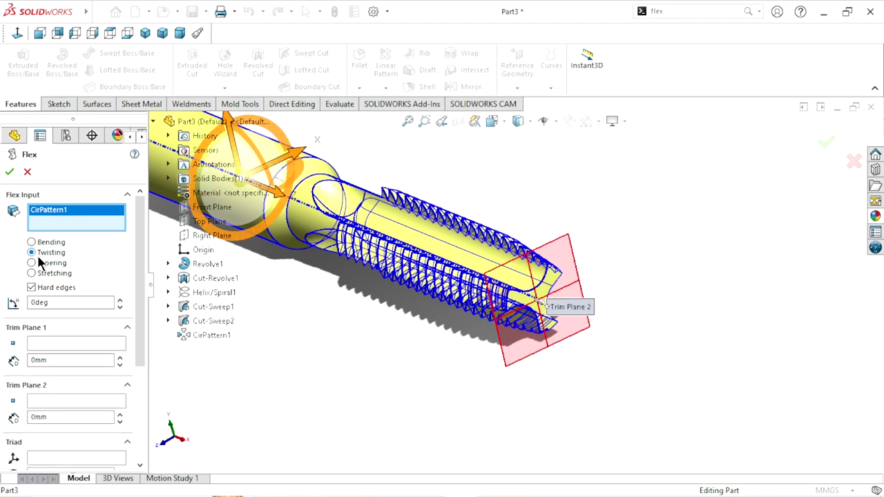
- Move the Trim Plane 1 label aside and select its distance field
scroll(407, 321, up, 3)
scroll(418, 284, down, 2)
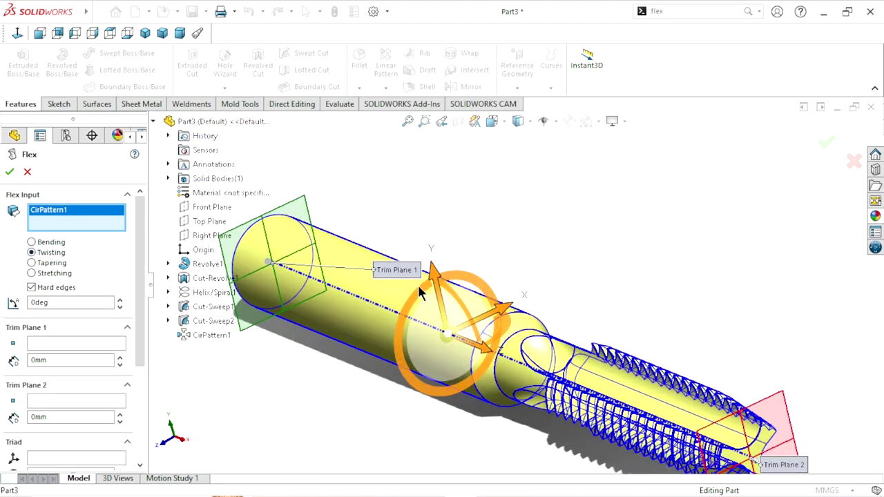
scroll(603, 384, down, 2)
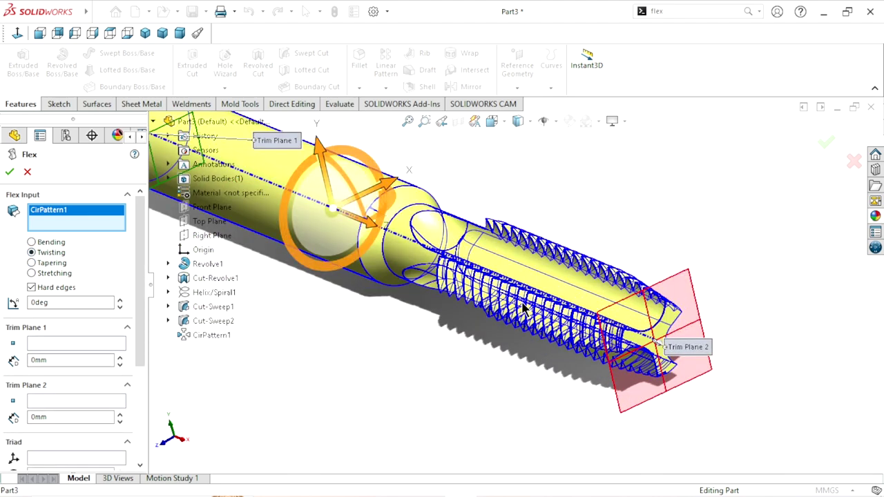
scroll(524, 307, up, 2)
scroll(326, 219, down, 1)
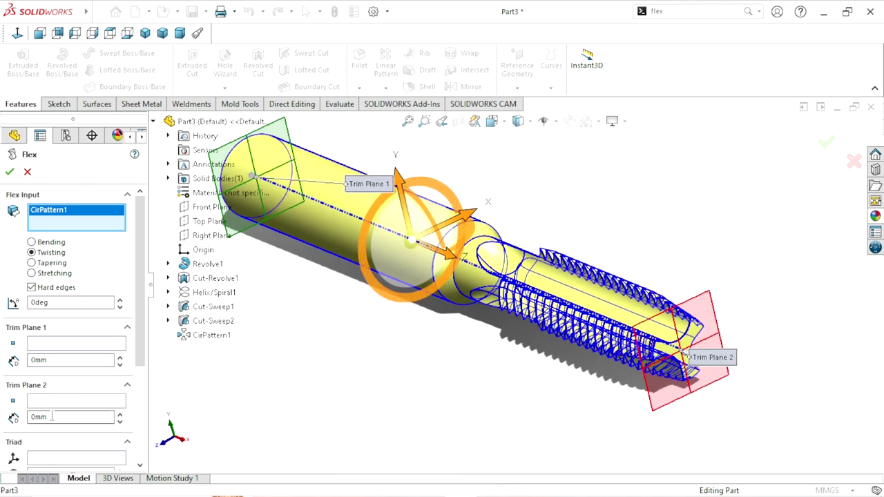
ctrl+middle_drag(376, 194, 426, 212)
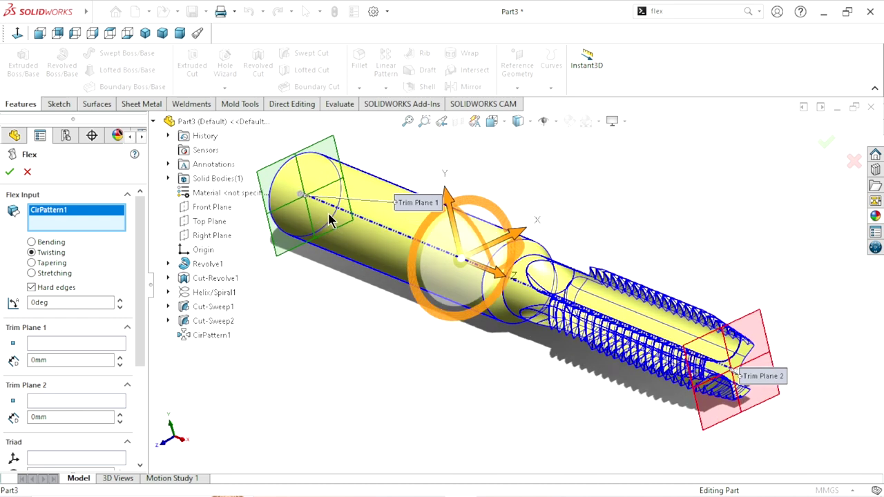
drag(425, 207, 280, 145)
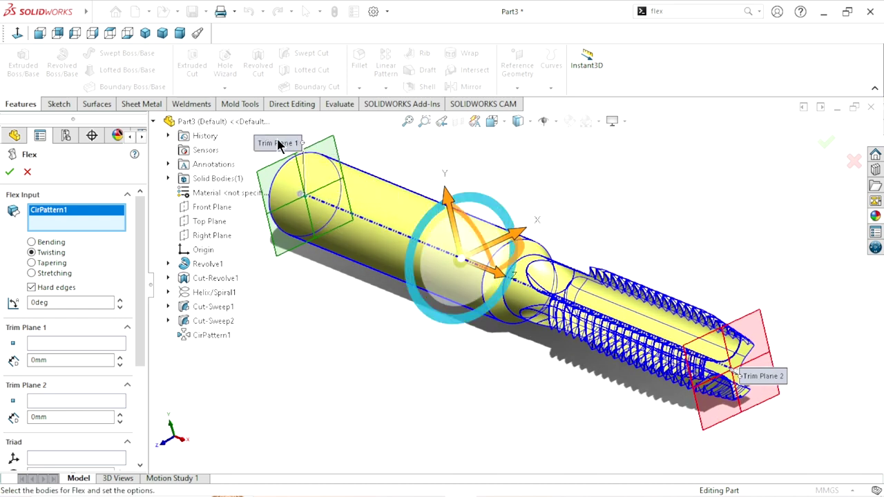
click(58, 361)
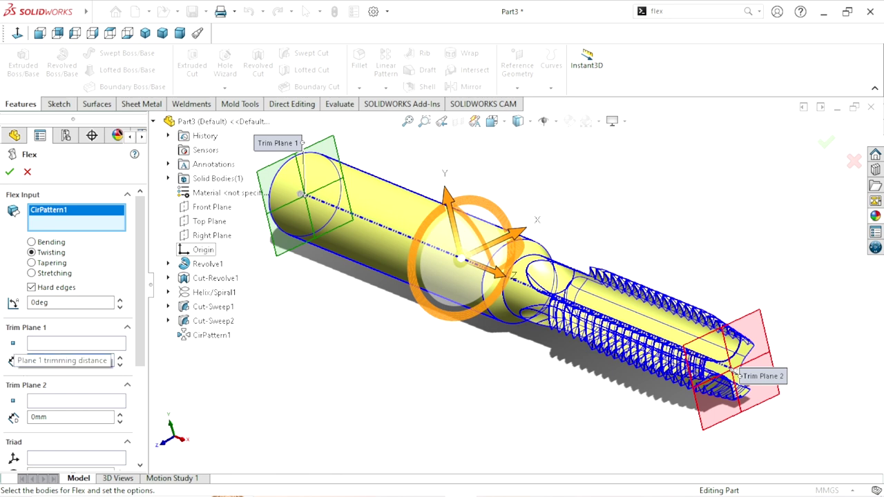
- Move Flex Trim Plane 1 to 38 mm along the shaft
text(38)
key(Return)
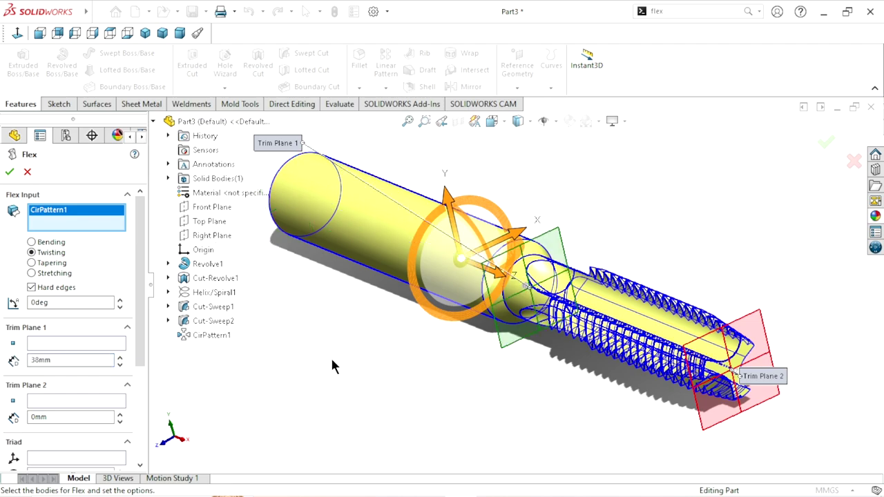
scroll(563, 317, down, 3)
middle_drag(563, 317, 466, 332)
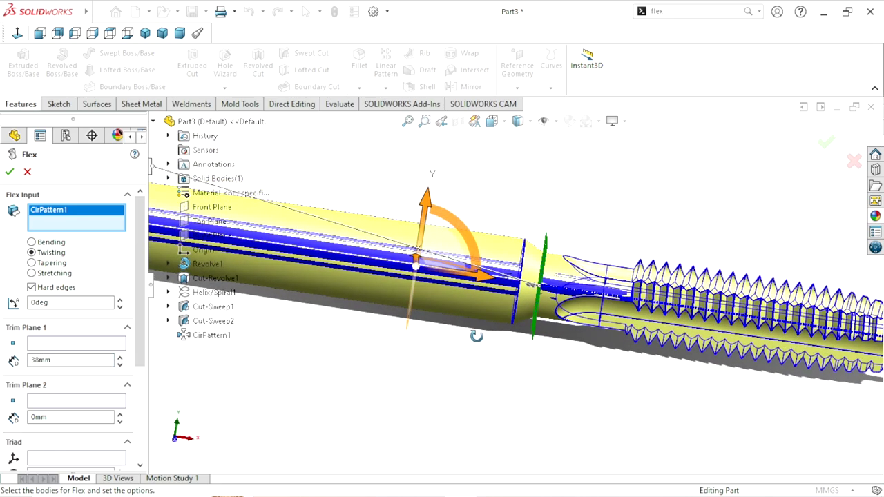
scroll(466, 332, up, 3)
middle_drag(465, 332, 566, 311)
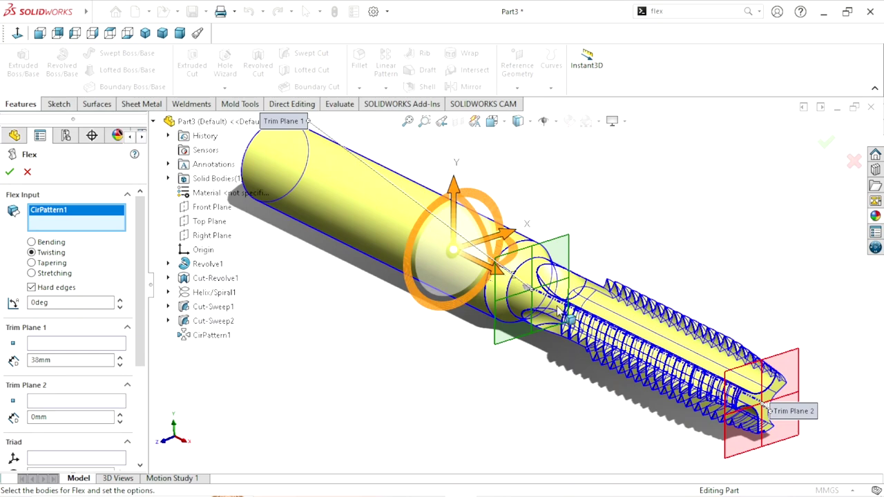
scroll(571, 311, down, 3)
scroll(570, 318, up, 3)
scroll(571, 325, down, 1)
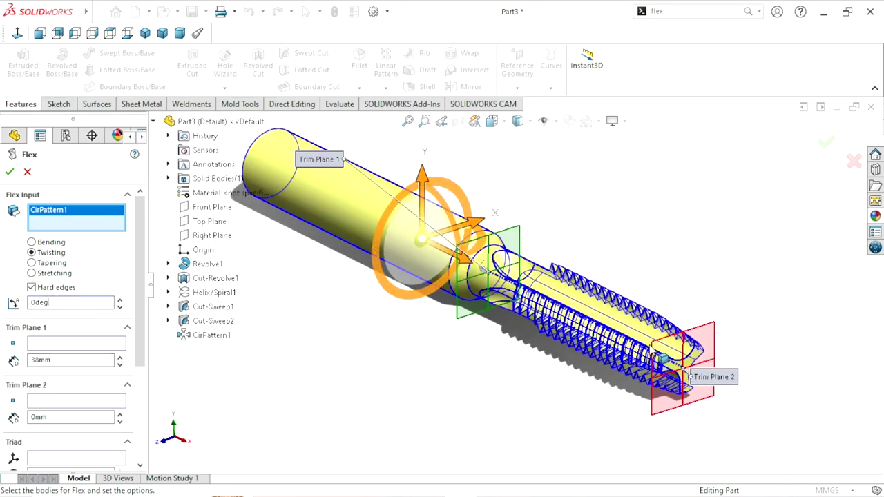
- Twist the patterned flutes 280 degrees and accept Flex1
mouse_move(666, 359)
mouse_down()
mouse_move(648, 426)
mouse_move(675, 345)
mouse_move(707, 441)
mouse_move(730, 418)
mouse_move(730, 375)
mouse_move(684, 337)
mouse_up()
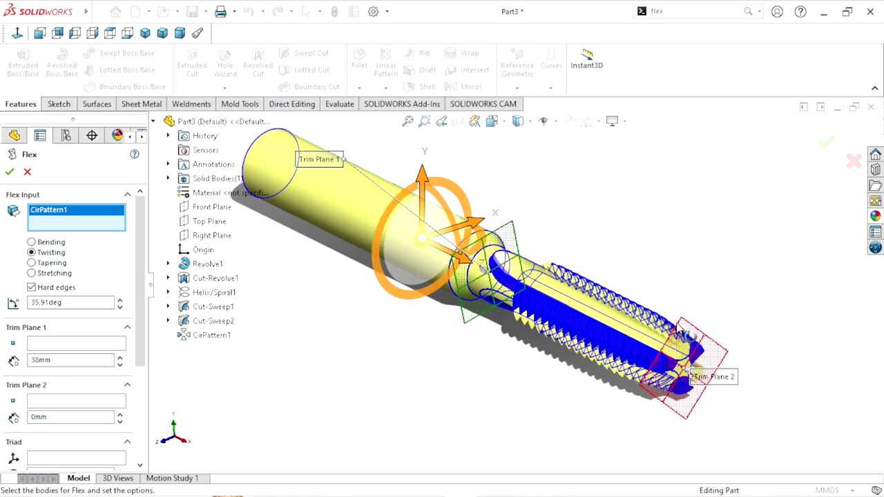
drag(684, 338, 640, 352)
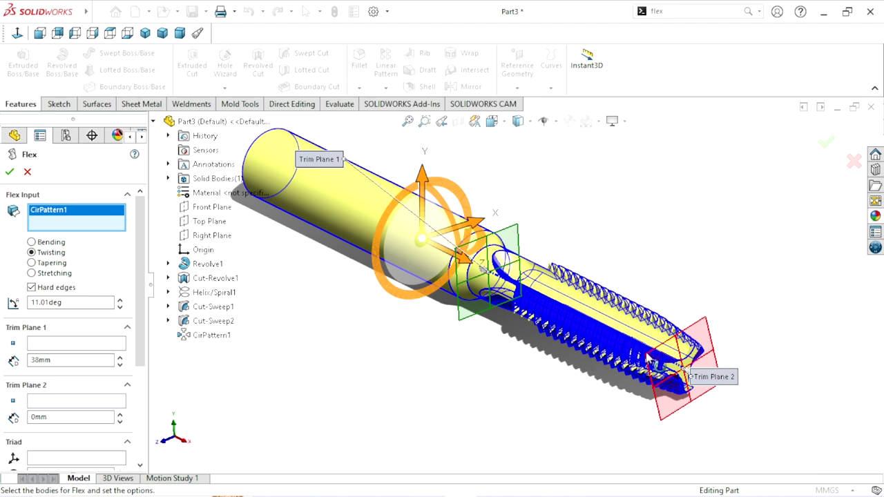
drag(746, 408, 147, 334)
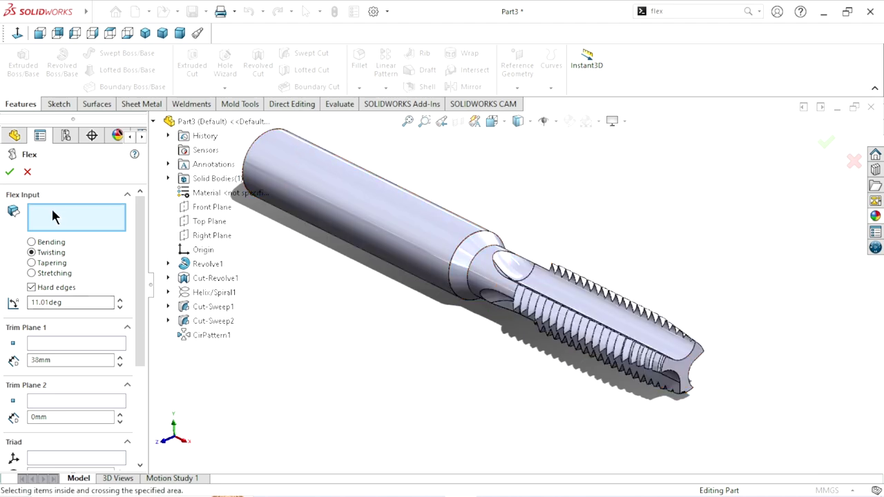
click(672, 368)
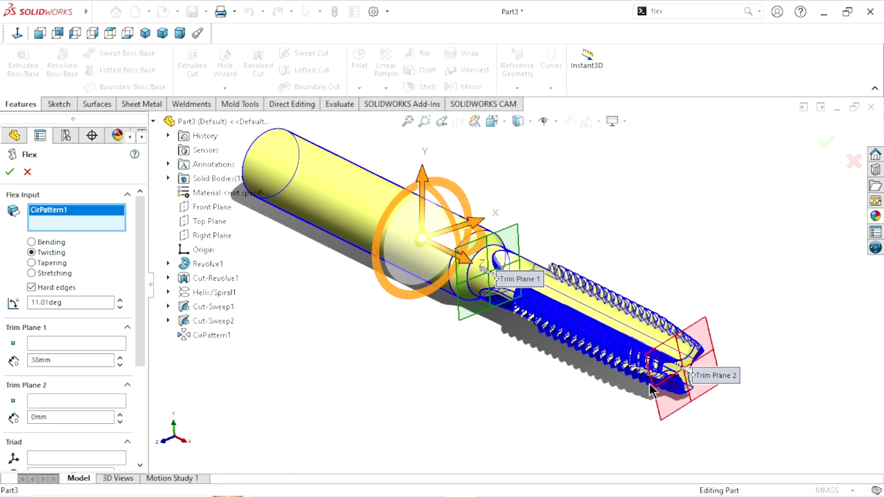
drag(662, 355, 657, 418)
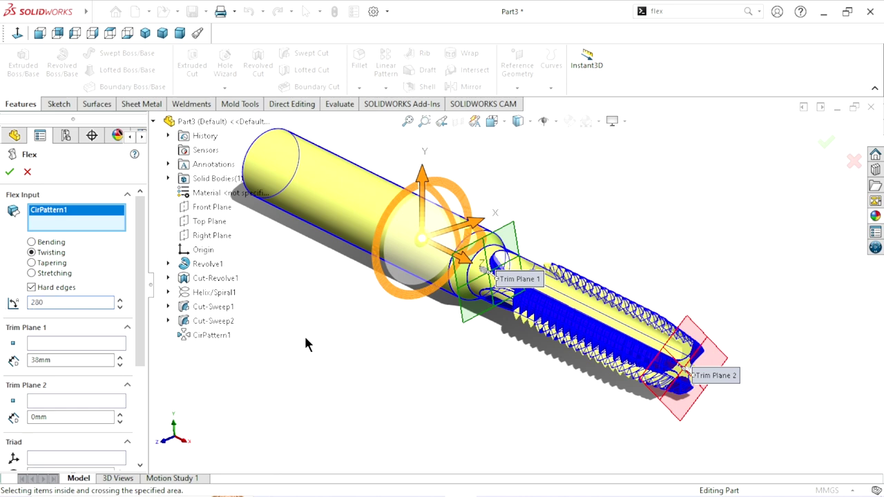
key(Return)
scroll(505, 362, up, 2)
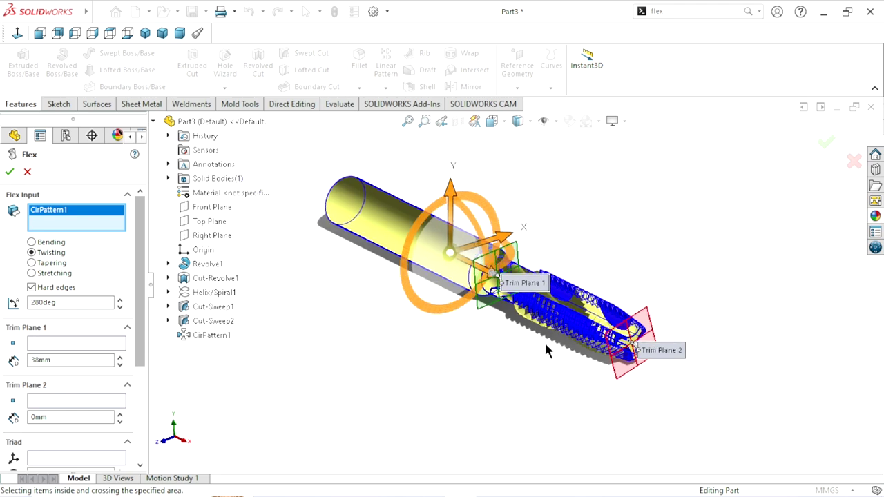
scroll(570, 321, down, 1)
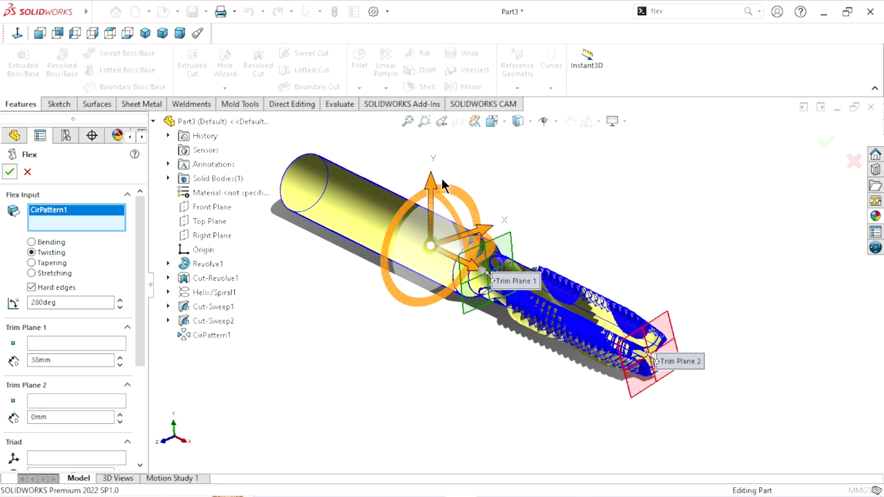
key(Return)
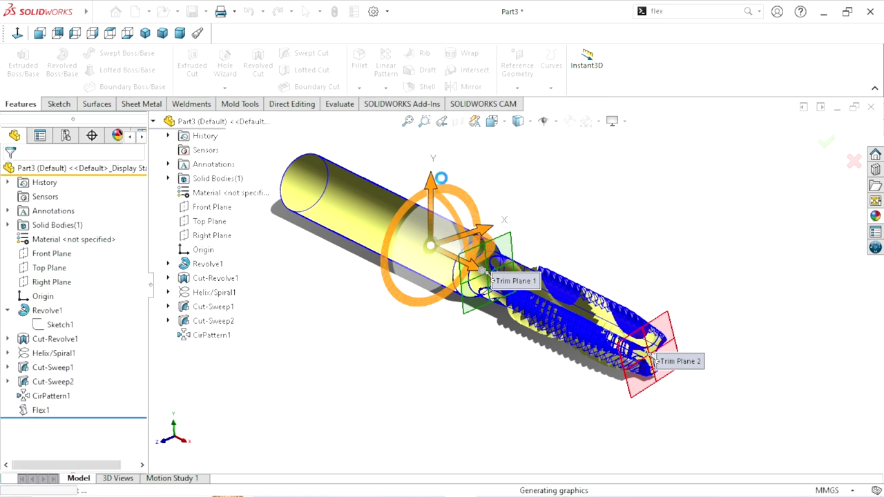
- Sketch a center rectangle at the origin on the shank's end face
mouse_move(564, 332)
middle_down()
mouse_move(526, 308)
mouse_move(526, 268)
mouse_move(609, 323)
mouse_move(680, 307)
mouse_move(700, 322)
mouse_move(349, 284)
middle_up()
click(394, 295)
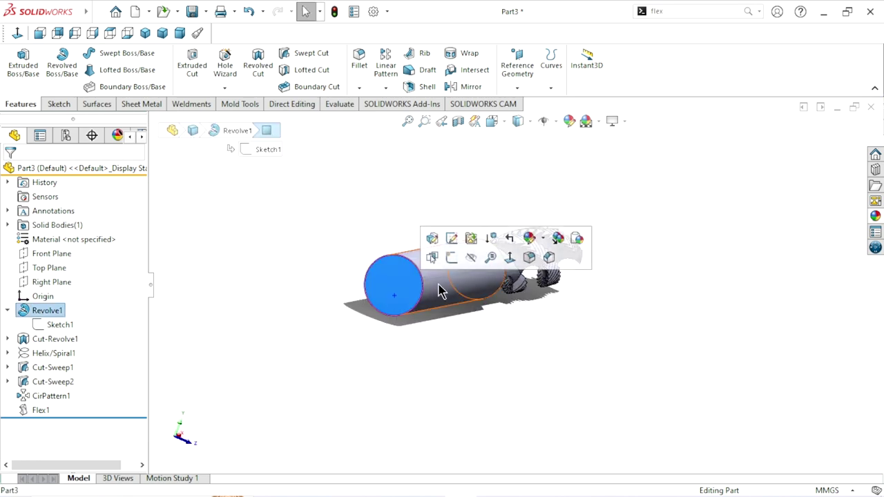
click(452, 257)
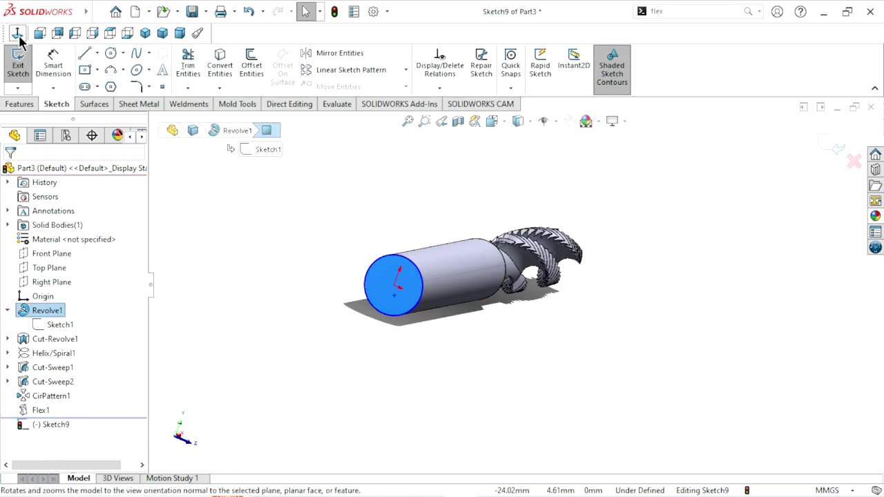
click(19, 38)
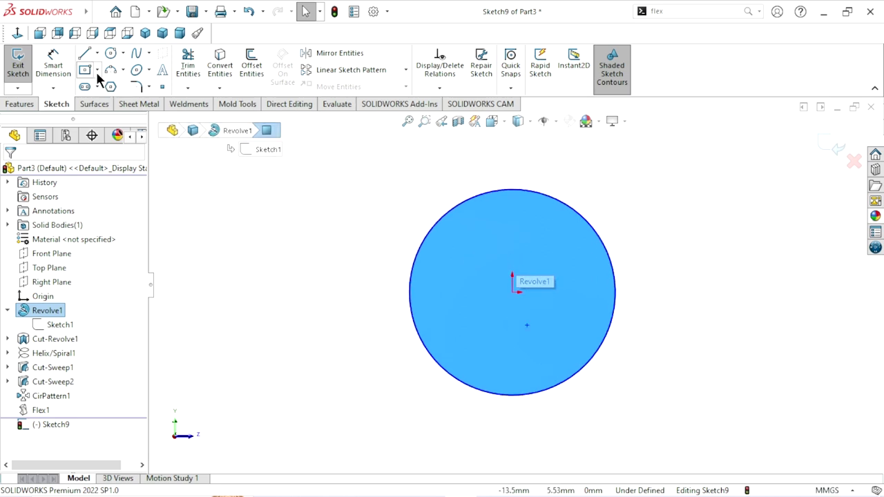
click(511, 292)
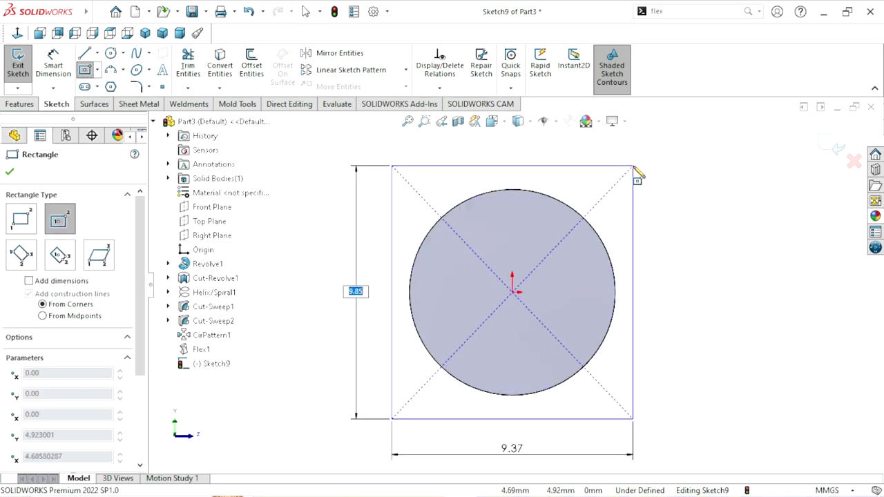
click(633, 166)
right_click(717, 242)
click(718, 240)
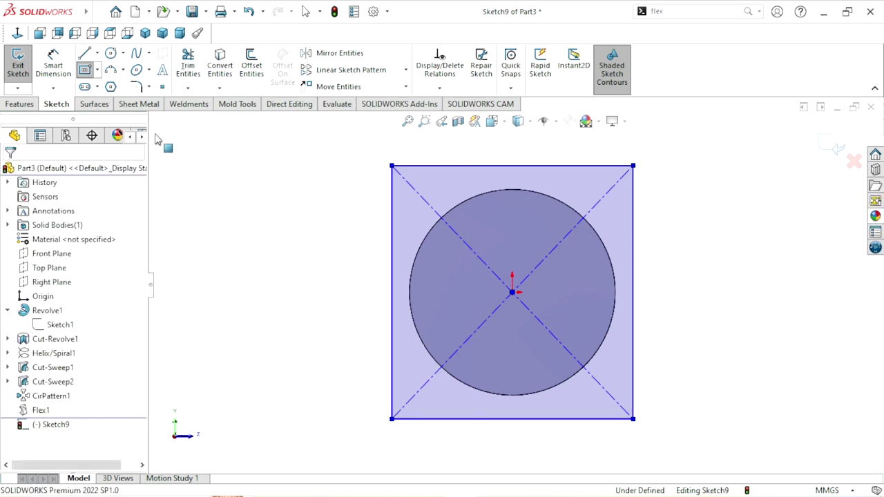
- Dimension the rectangle to a fully defined 6 × 6 mm square
click(54, 64)
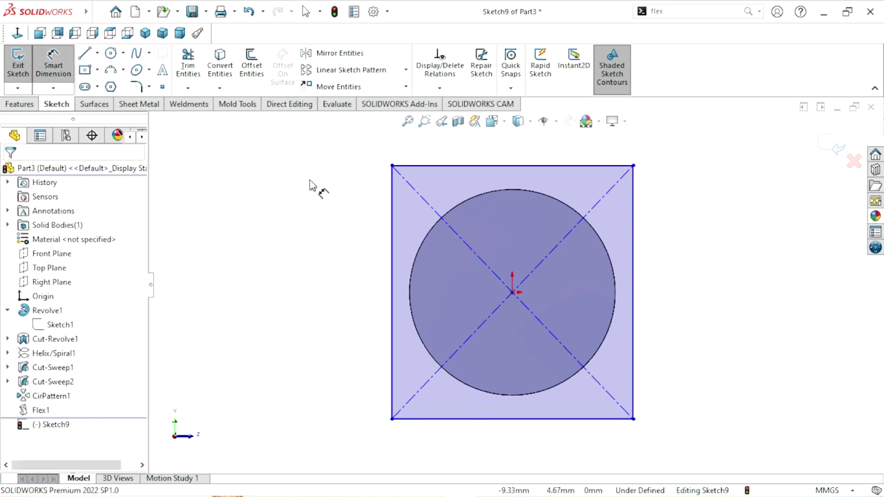
click(523, 165)
click(513, 151)
text(6)
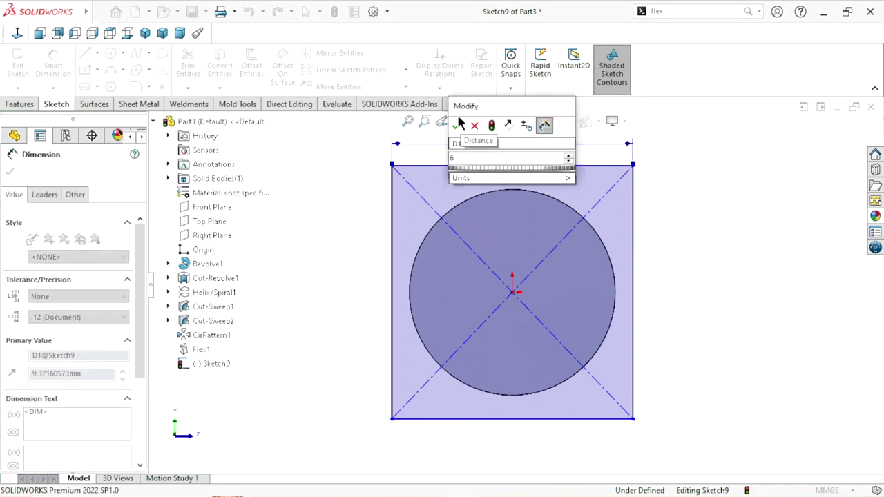
click(458, 122)
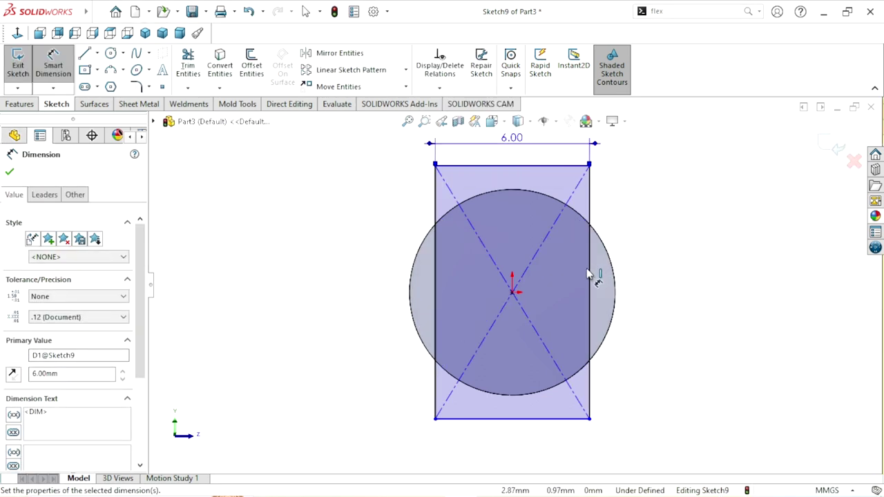
click(591, 276)
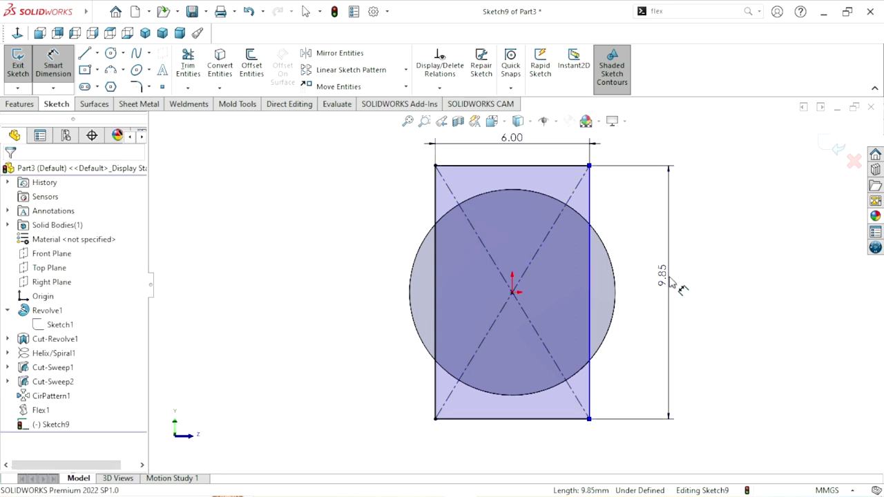
click(668, 276)
text(6)
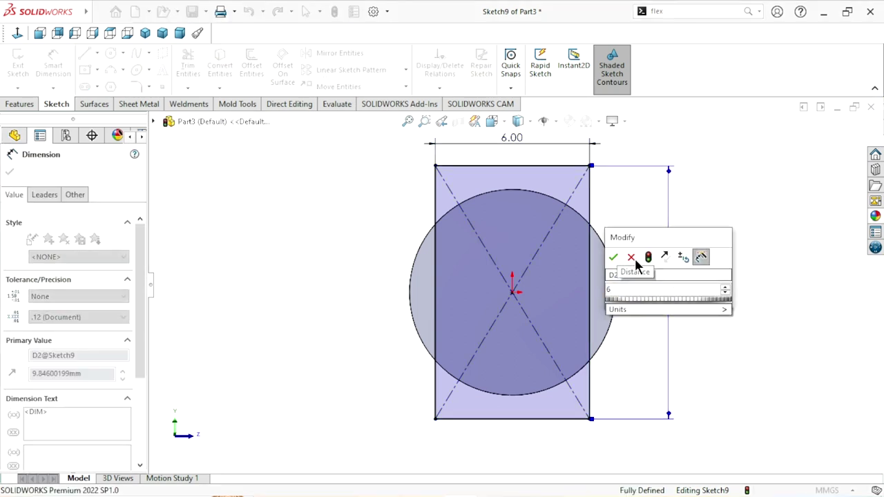
click(613, 257)
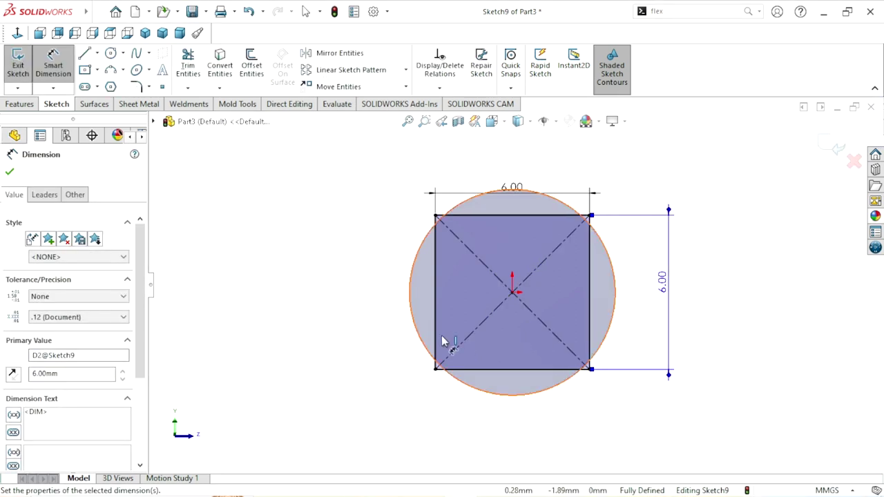
click(9, 173)
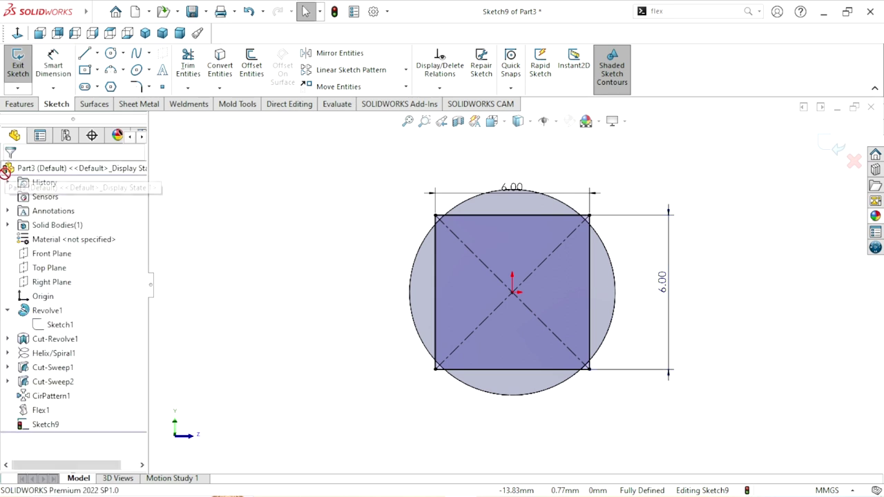
click(18, 105)
click(188, 69)
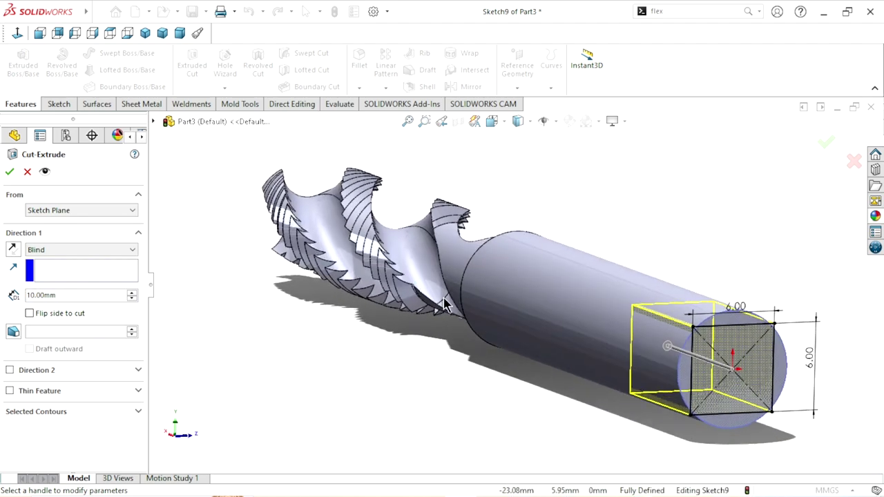
- Cut away the shank 11 mm deep outside the square, leaving a square drive
scroll(628, 335, up, 3)
scroll(621, 333, down, 3)
click(84, 295)
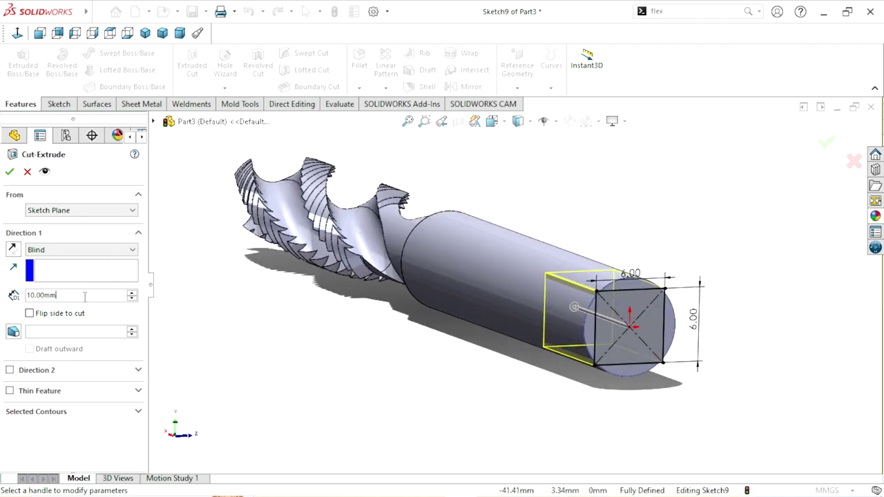
text(11)
key(Return)
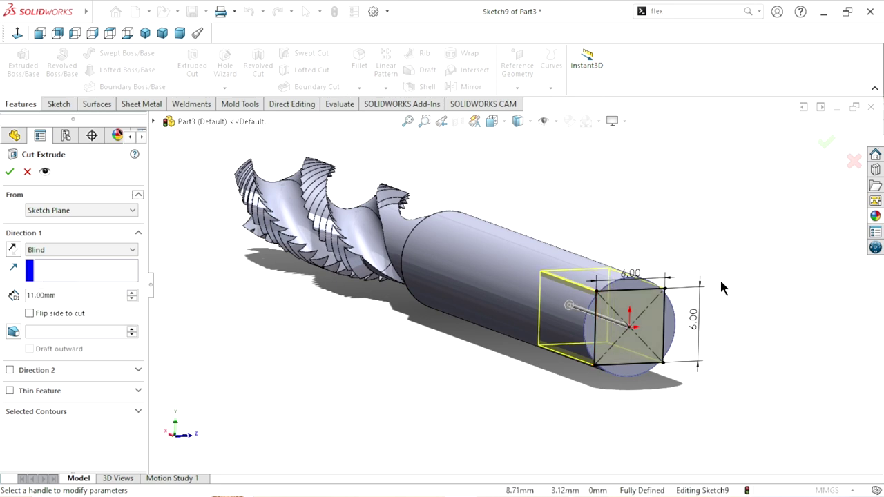
click(29, 313)
click(29, 314)
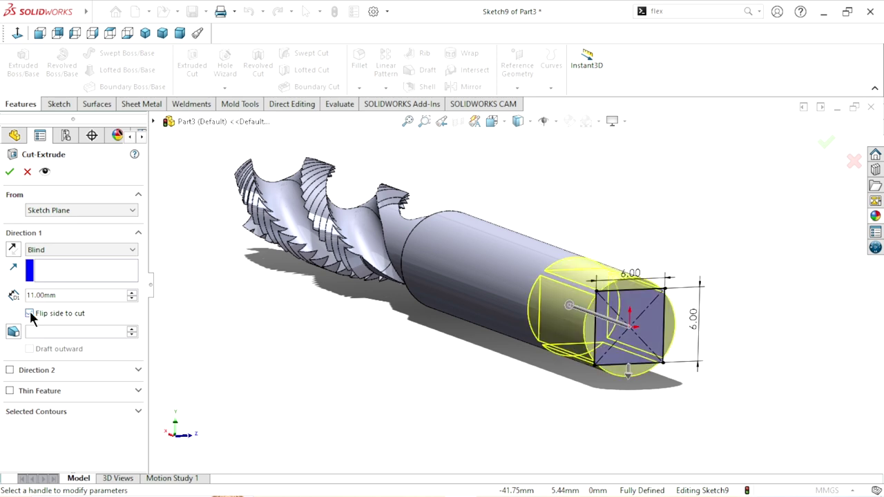
click(9, 175)
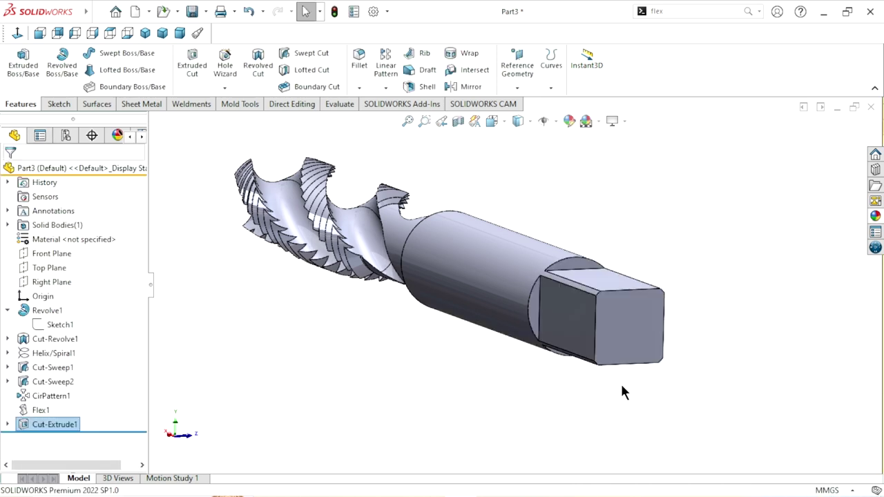
scroll(661, 249, down, 3)
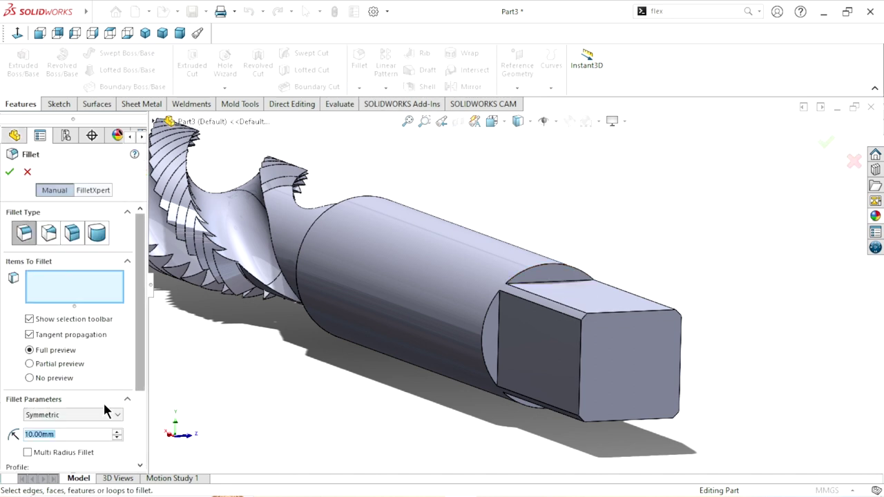
- Round the square drive's four edges into the shank with a 1 mm fillet
click(63, 433)
drag(79, 436, 1, 428)
text(1)
key(Return)
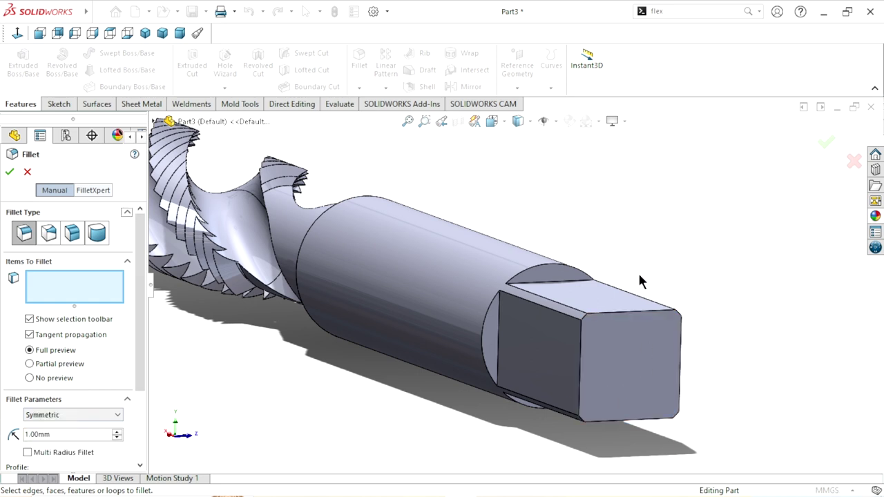
click(556, 282)
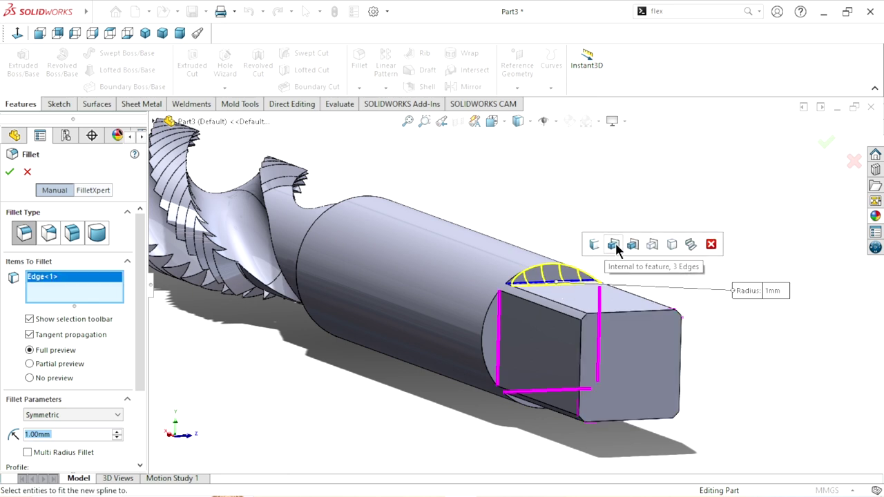
click(614, 245)
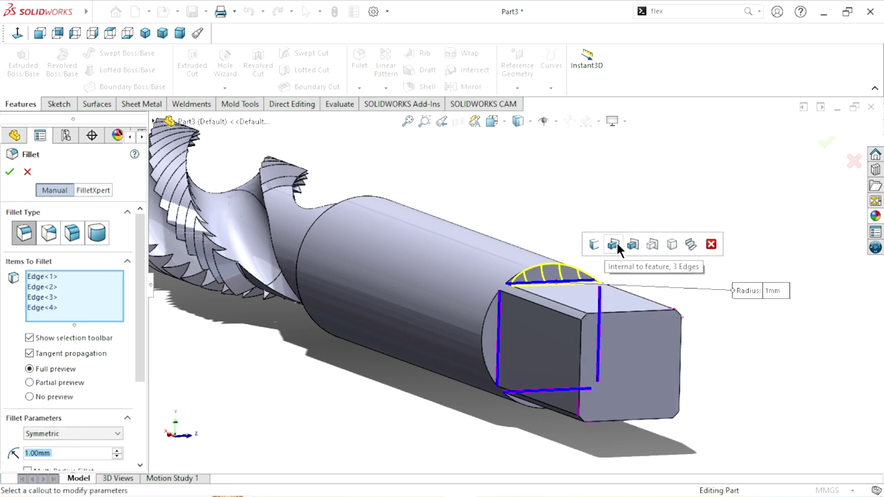
click(10, 172)
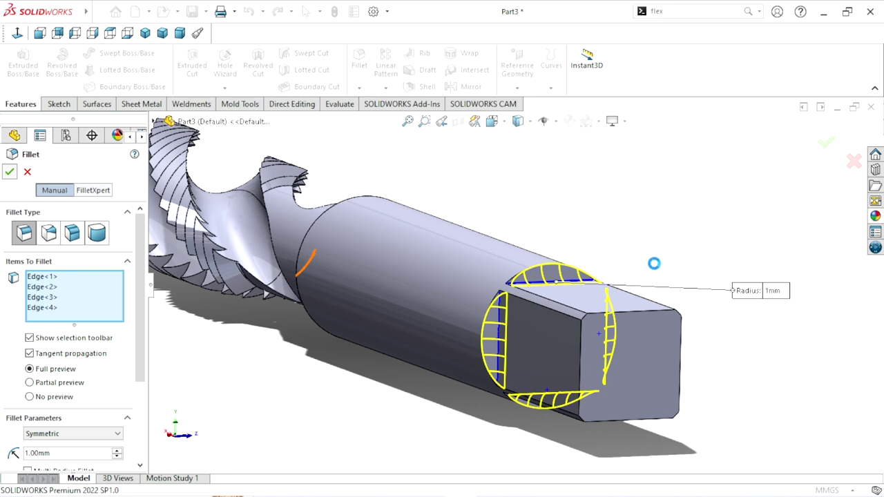
scroll(657, 322, up, 3)
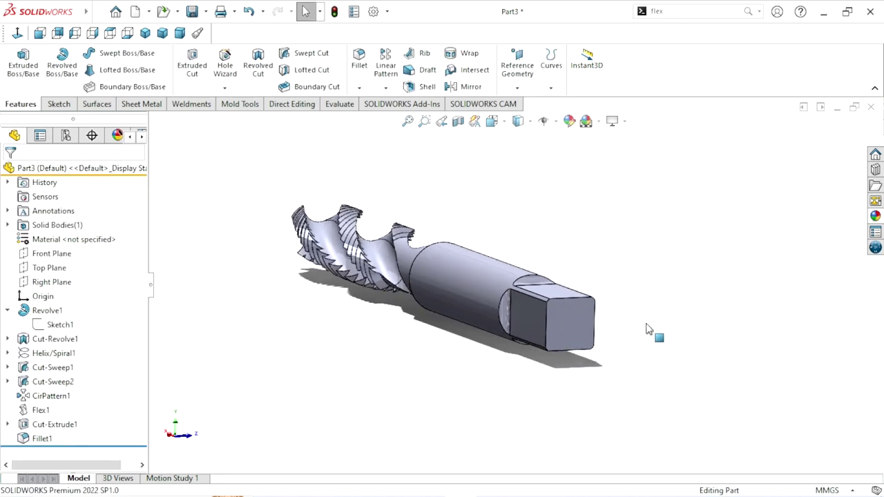
middle_drag(647, 329, 367, 319)
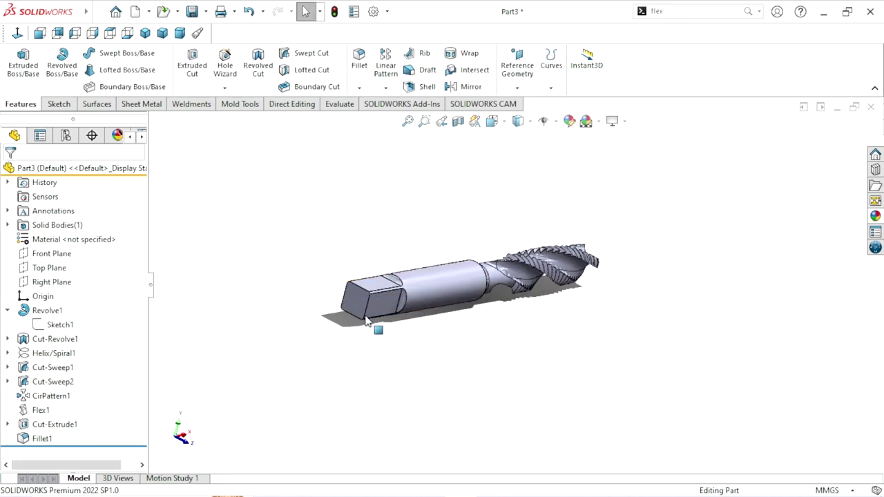
scroll(367, 319, down, 2)
scroll(397, 311, down, 2)
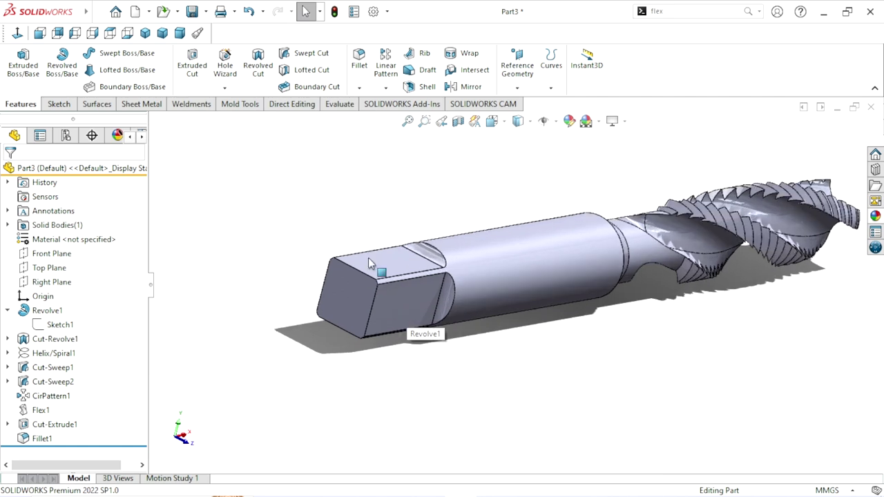
click(355, 83)
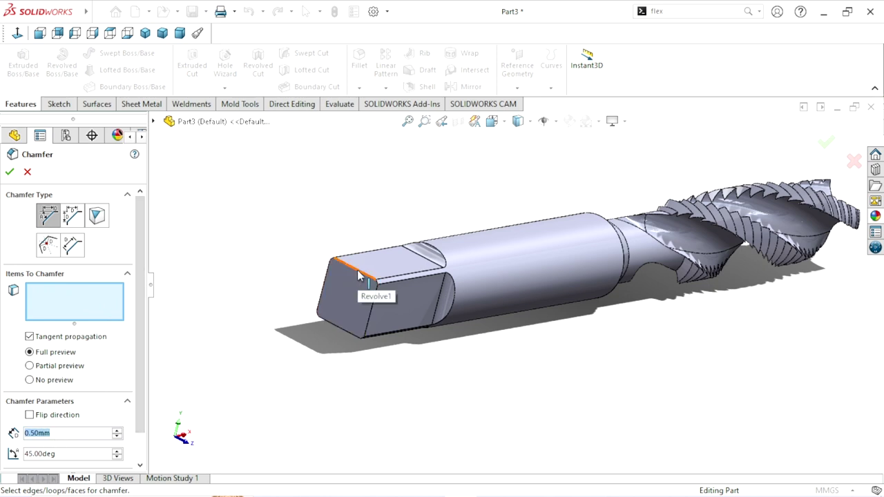
- Chamfer the square end's top, right, bottom and left edges at 0.50 mm, 45°
click(359, 275)
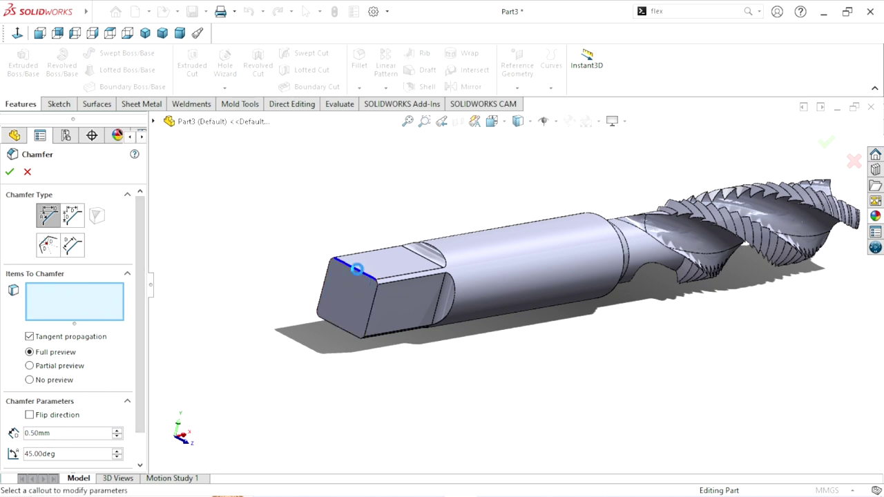
click(373, 319)
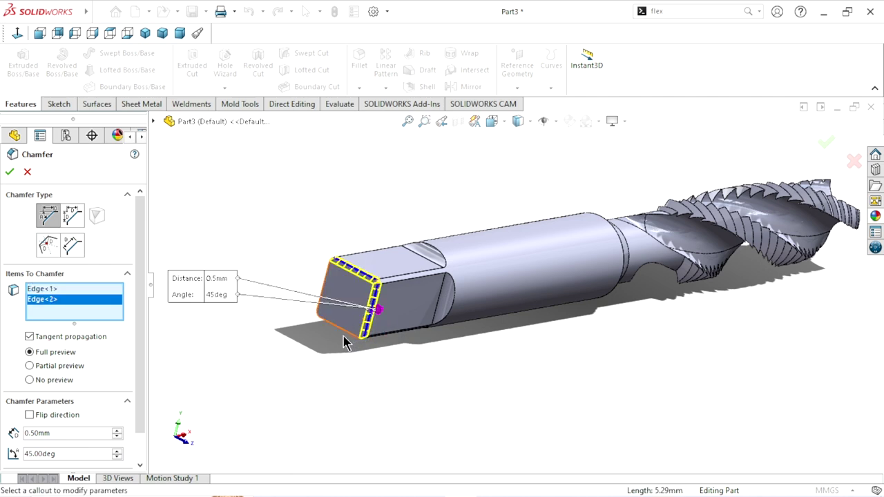
click(343, 336)
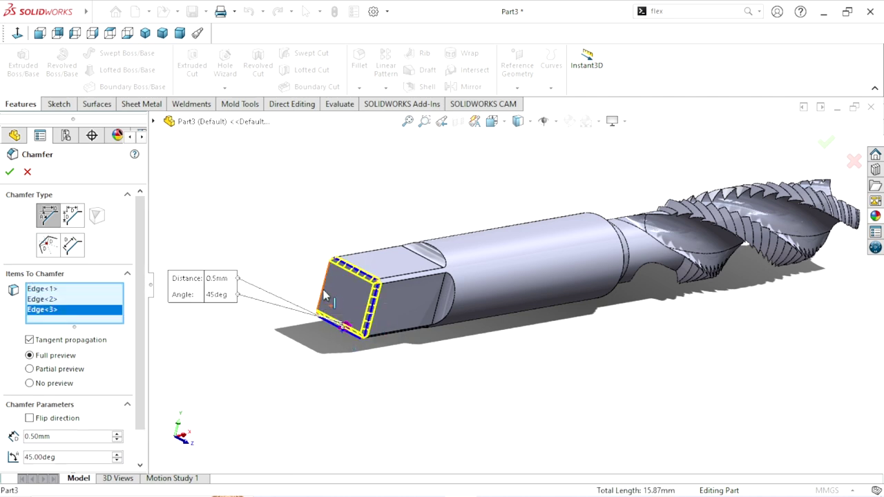
click(323, 297)
click(9, 173)
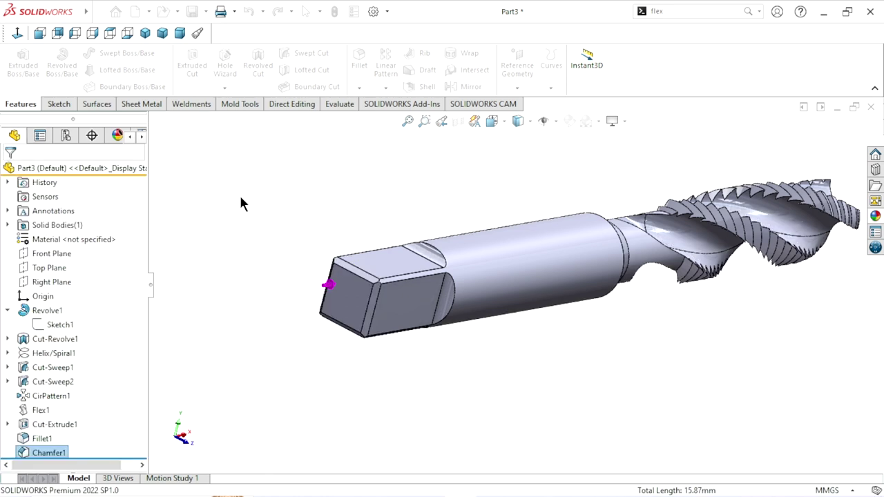
mouse_move(473, 384)
middle_down()
mouse_move(427, 350)
mouse_move(602, 306)
mouse_move(621, 330)
mouse_move(503, 331)
mouse_move(521, 317)
mouse_move(532, 331)
mouse_move(605, 347)
mouse_move(587, 307)
middle_up()
- Sketch a 1 mm circle at the centre of the fluted tip's end face
scroll(561, 319, down, 5)
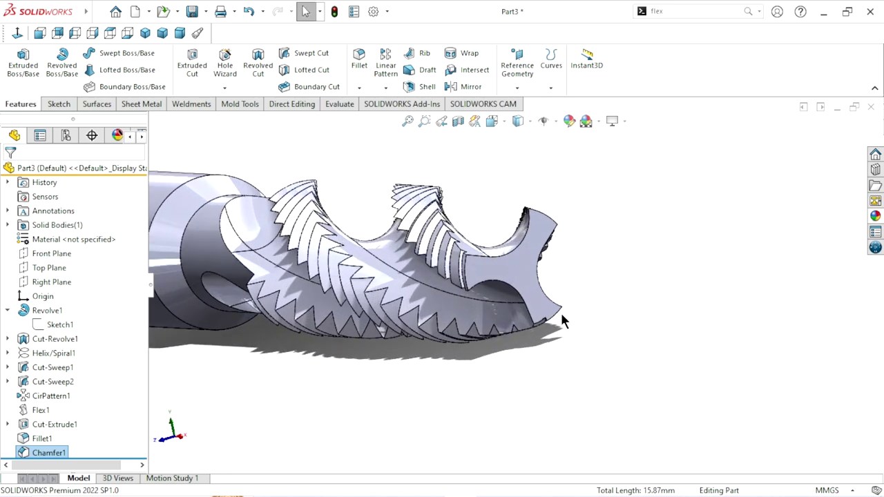
click(522, 264)
click(579, 230)
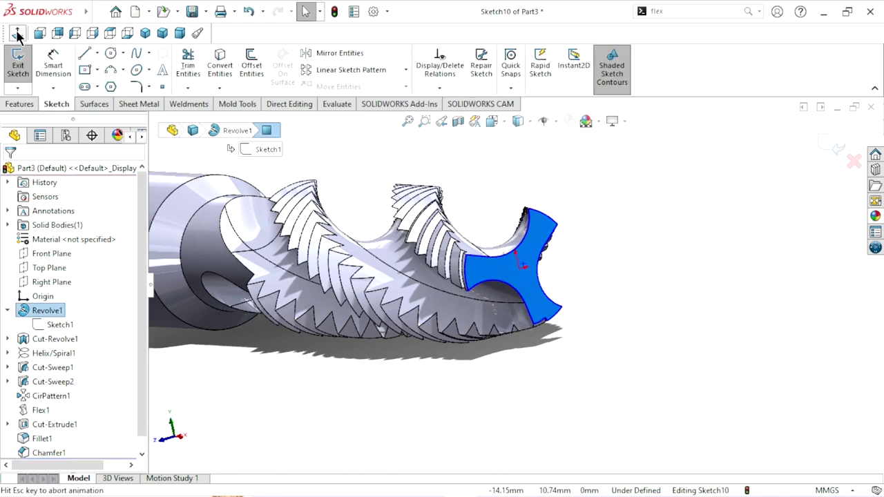
click(18, 32)
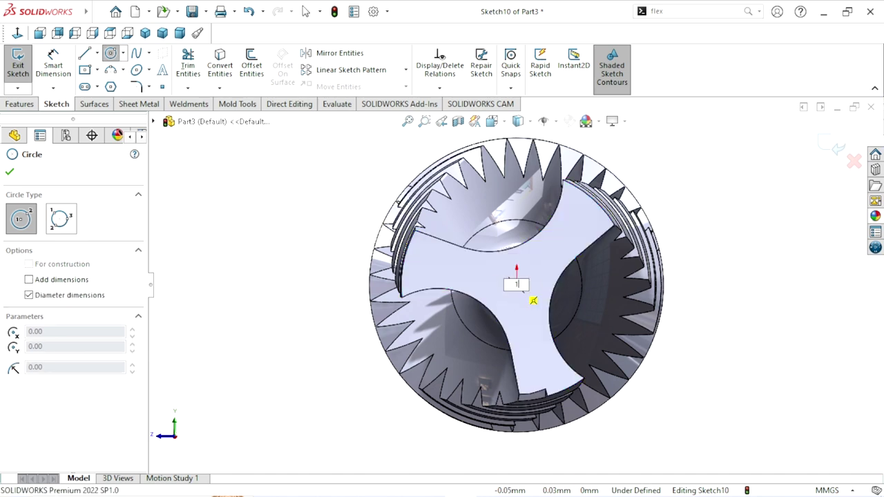
click(531, 297)
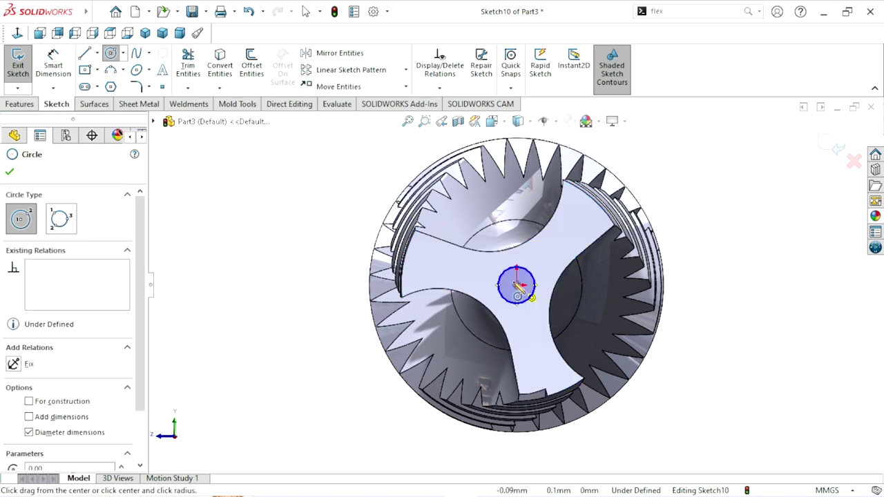
click(10, 174)
- Cut the tip circle 1.00 mm deep with a 25° draft
click(29, 104)
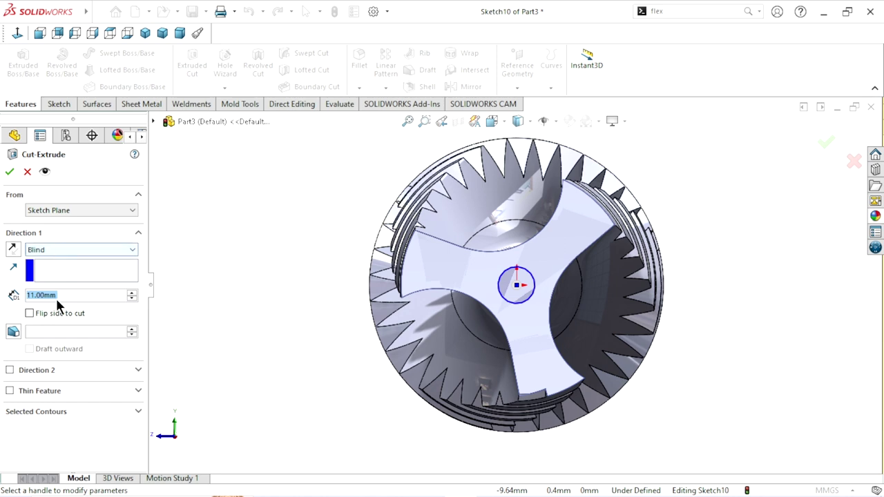
click(68, 295)
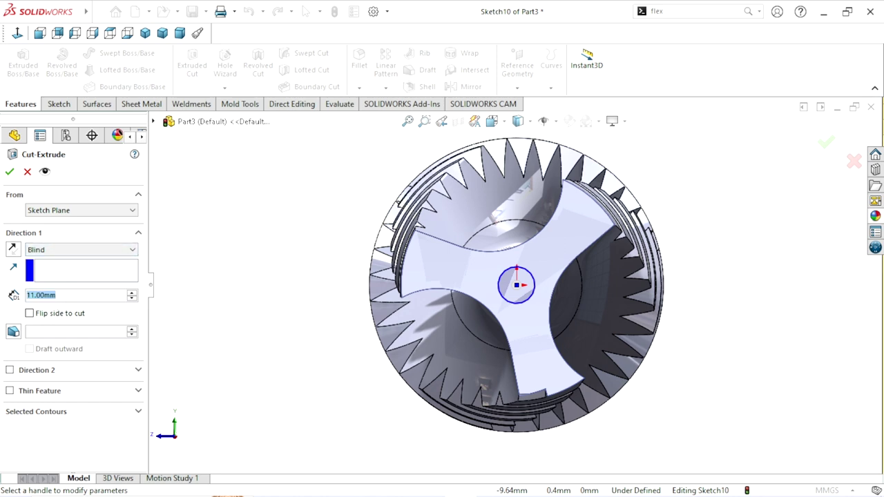
text(1)
key(Return)
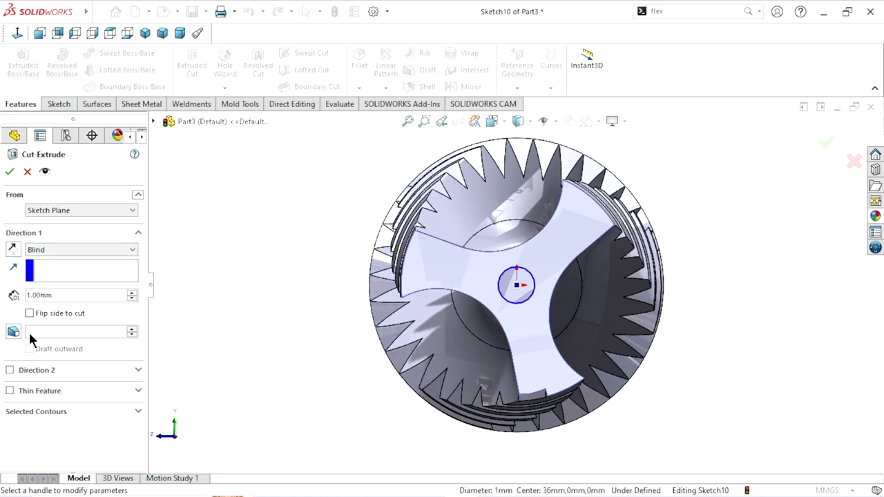
text(25)
drag(73, 332, 3, 331)
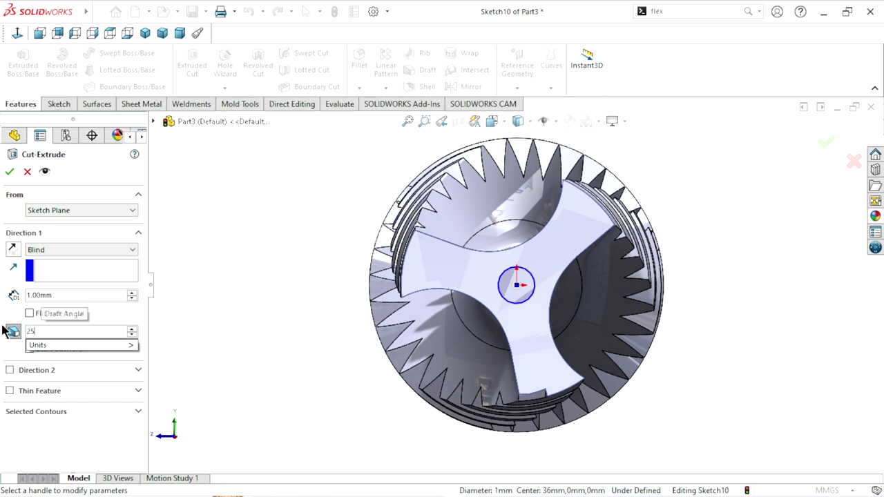
click(14, 172)
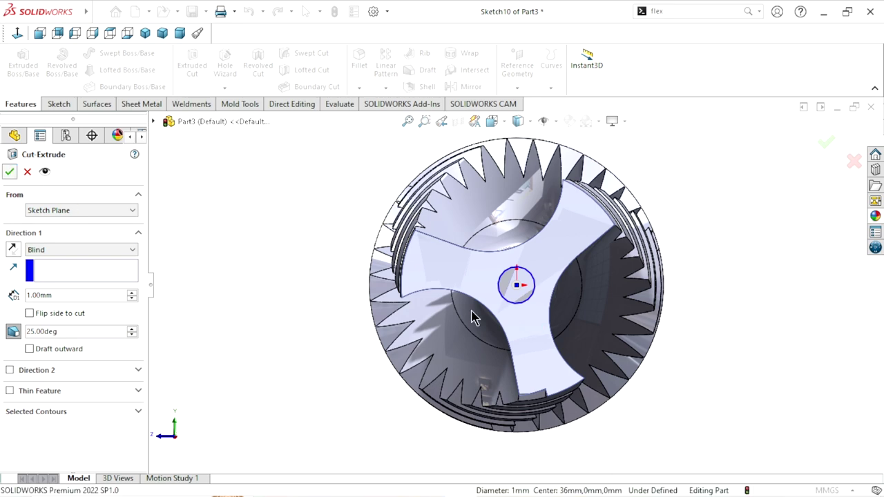
mouse_move(515, 299)
middle_down()
mouse_move(532, 329)
mouse_move(450, 316)
mouse_move(568, 344)
middle_up()
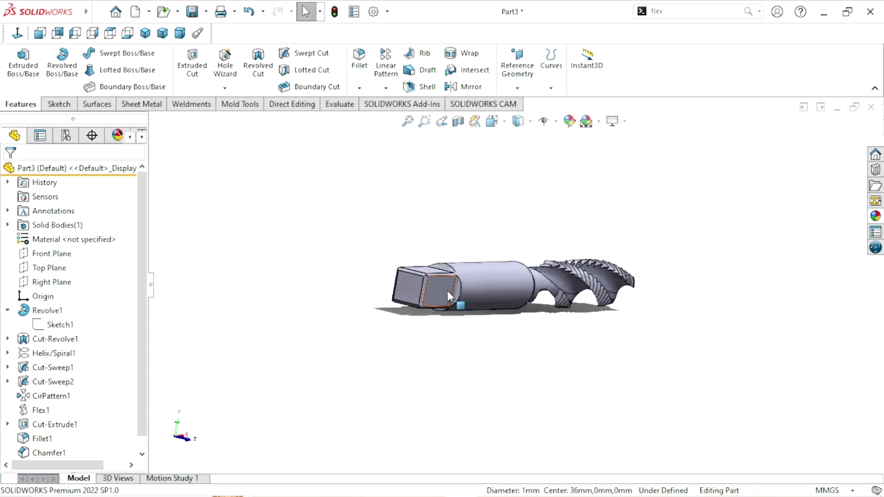
scroll(414, 290, down, 3)
click(381, 291)
- Sketch a small circle at the centre of the square end face
click(437, 253)
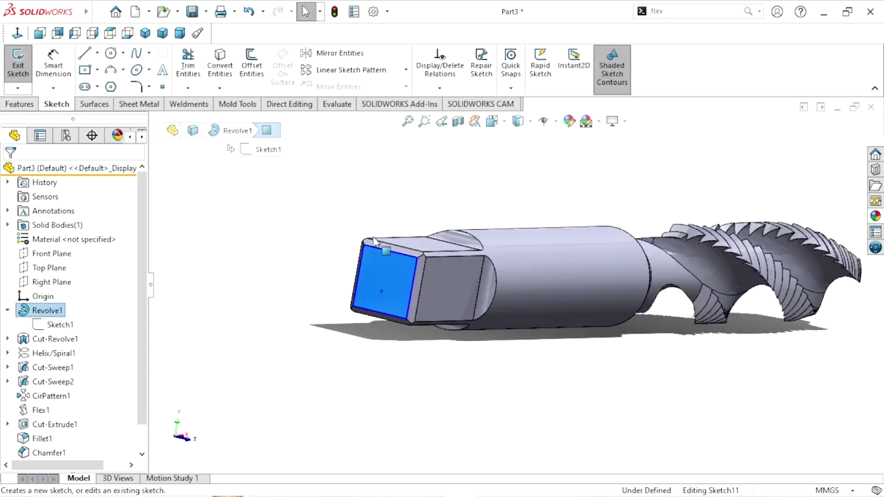
click(18, 34)
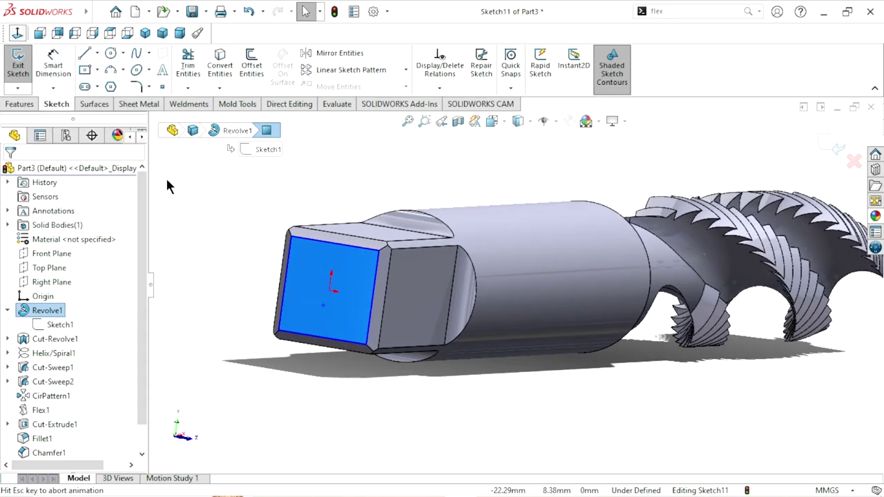
click(111, 54)
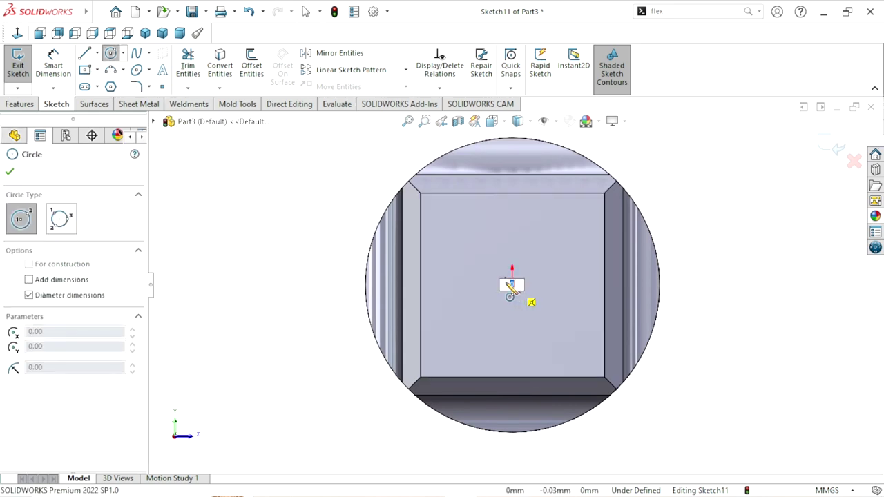
text(1)
click(511, 284)
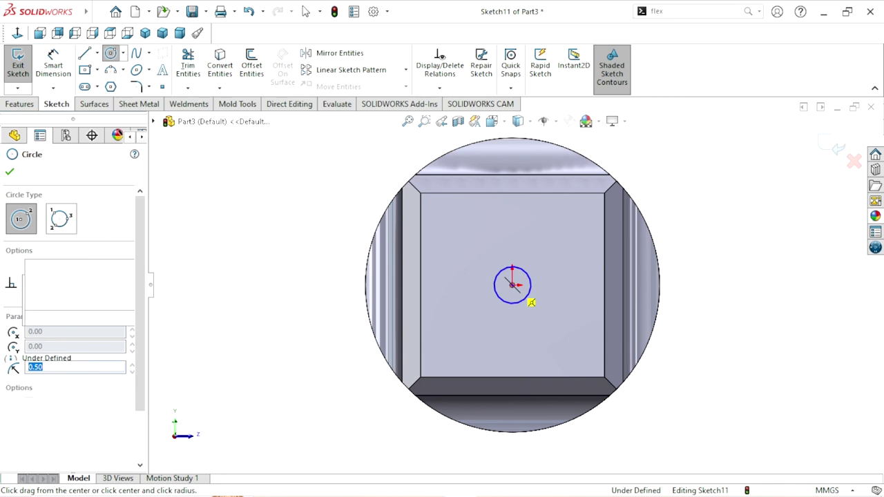
click(524, 297)
- Cut the square-end circle 1.00 mm deep with a 25° draft
click(20, 104)
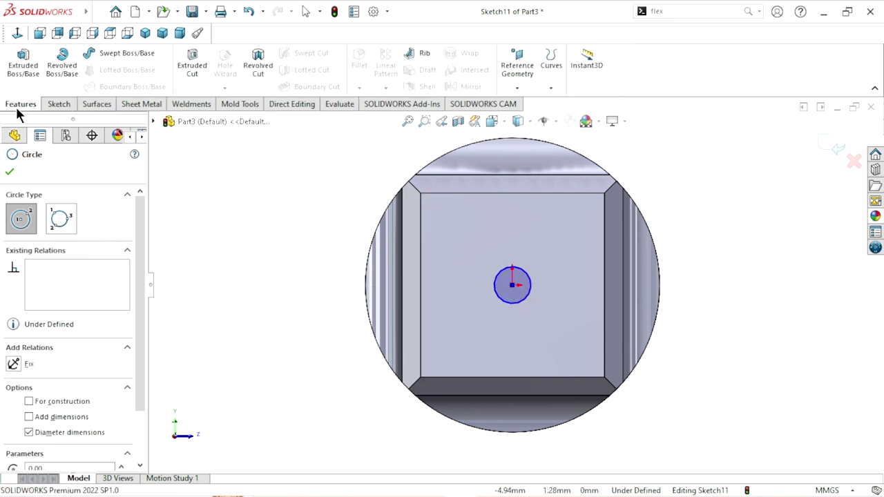
click(192, 72)
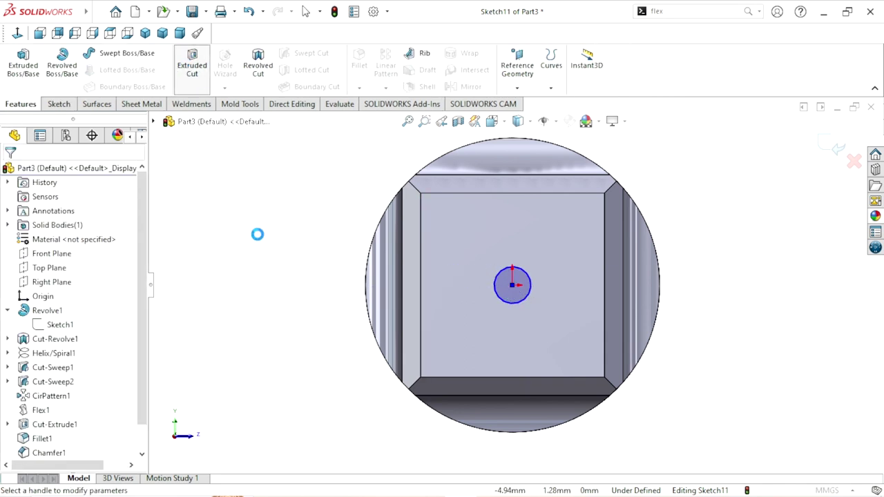
click(64, 295)
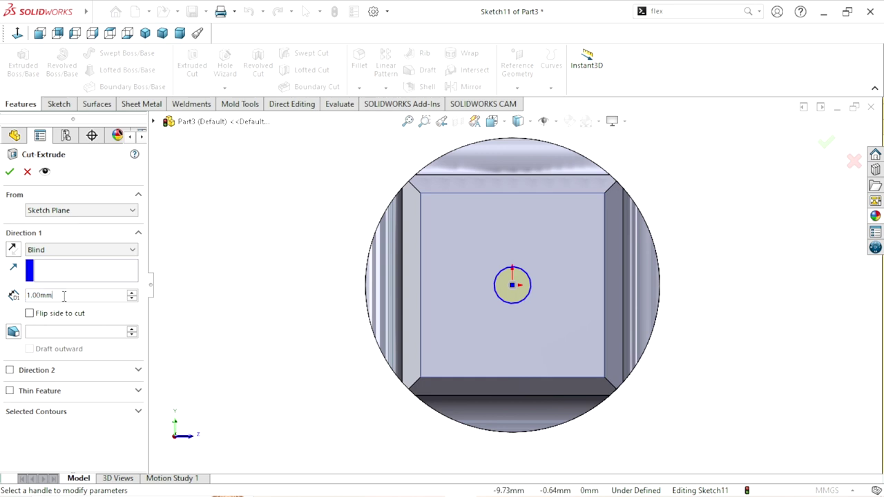
click(12, 333)
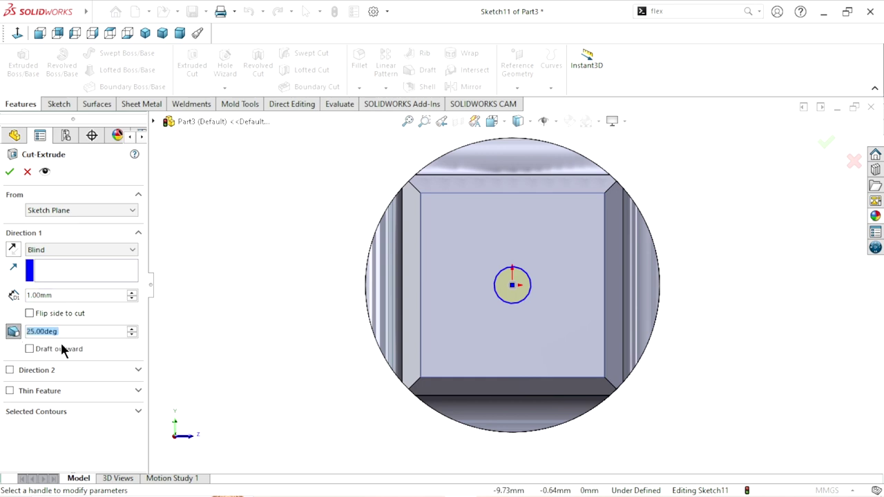
click(12, 174)
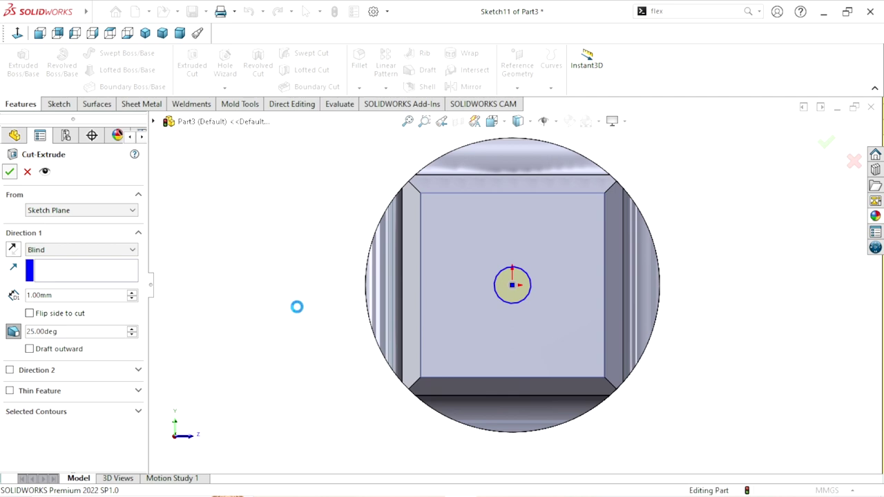
mouse_move(313, 320)
middle_down()
mouse_move(532, 319)
mouse_move(475, 321)
mouse_move(480, 369)
mouse_move(491, 355)
mouse_move(505, 361)
middle_up()
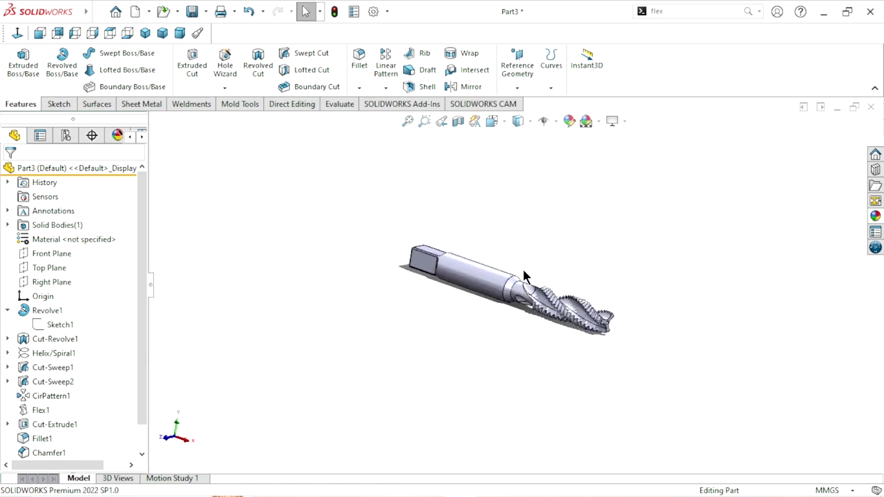
- Apply the carbon steel appearance from the Metal > Steel library to the tap
scroll(523, 277, down, 2)
scroll(525, 280, down, 2)
scroll(547, 316, up, 2)
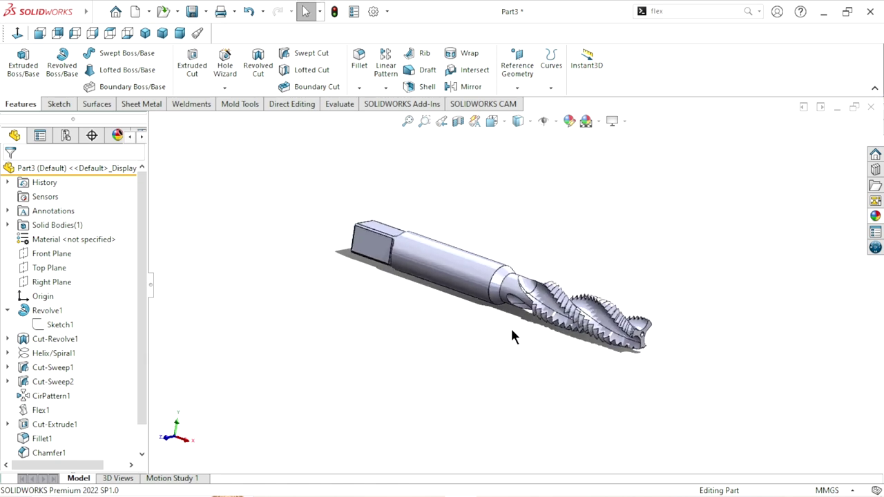
scroll(510, 339, down, 2)
click(874, 216)
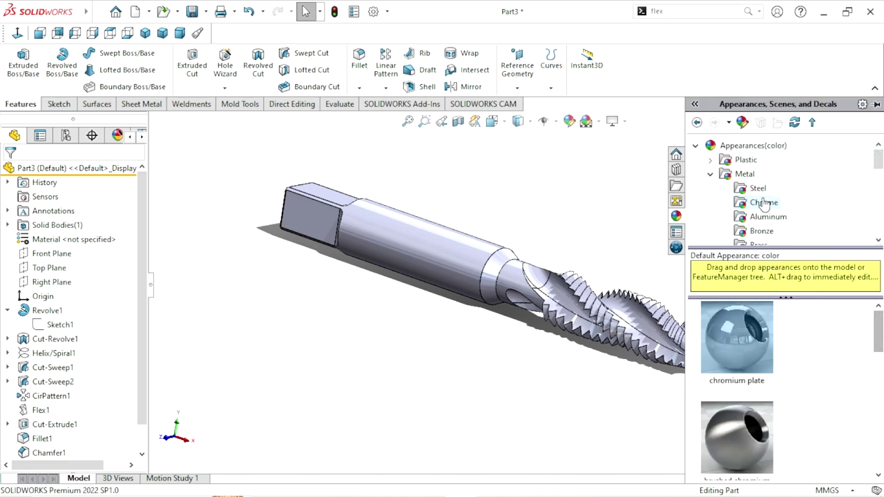
double_click(737, 176)
double_click(744, 177)
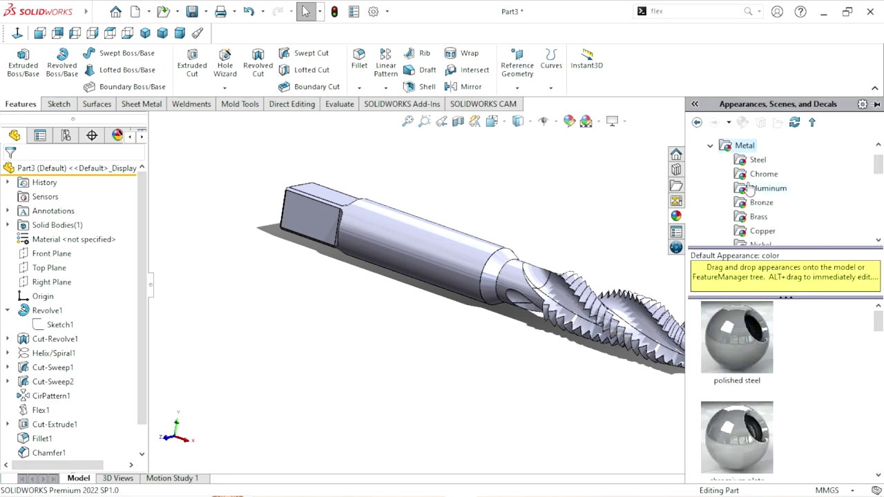
click(753, 161)
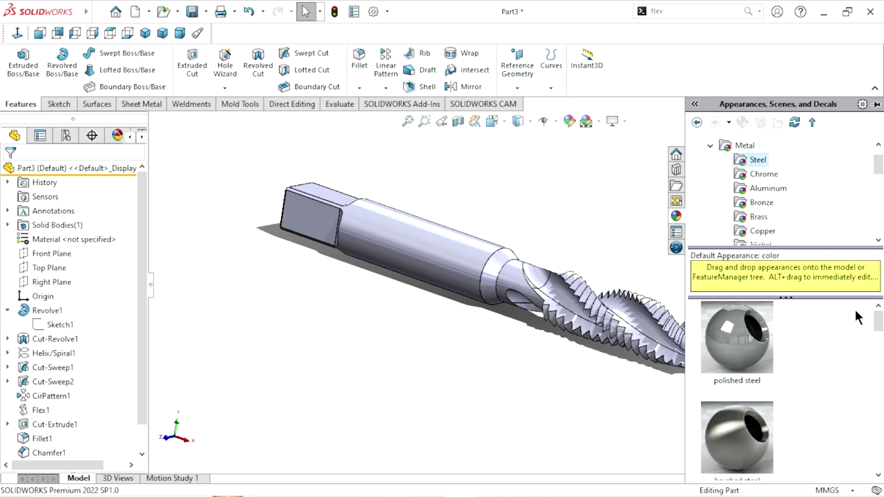
drag(878, 324, 881, 401)
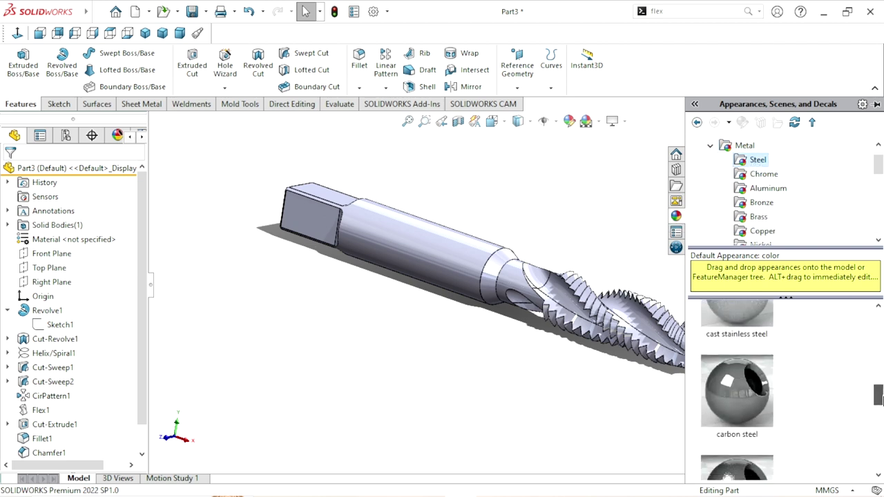
double_click(744, 371)
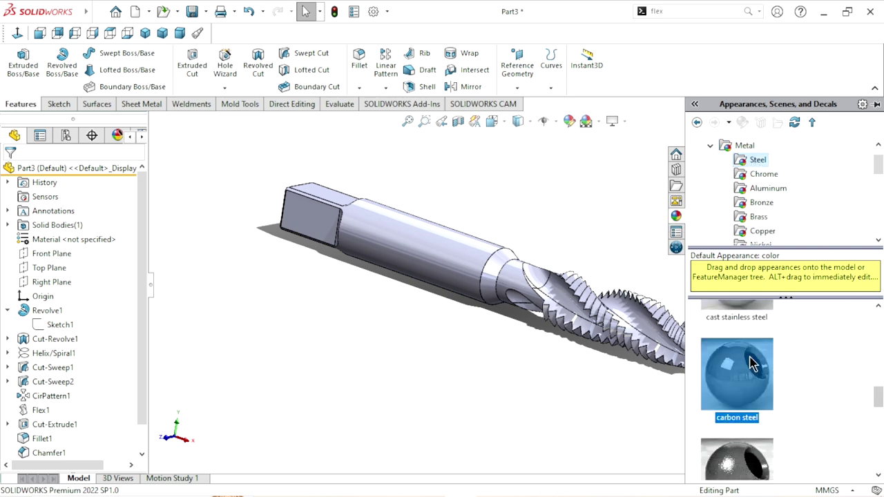
click(443, 400)
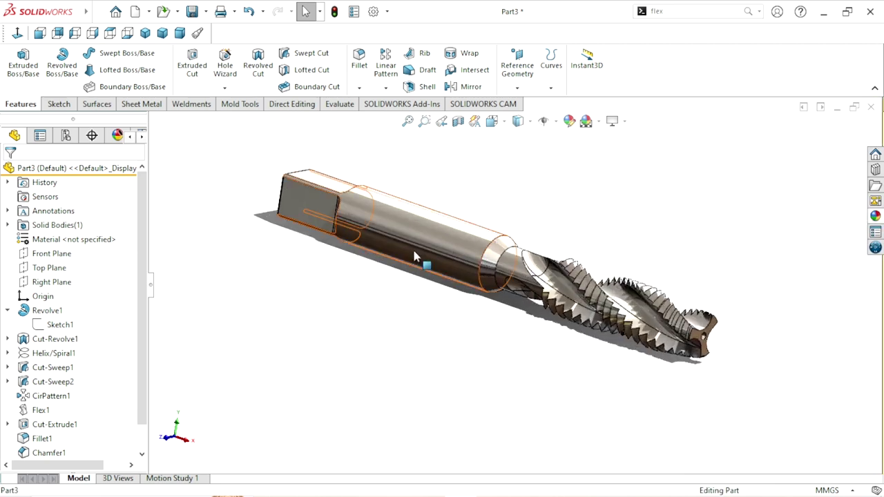
- Give the shank body a Chrome chromium plate appearance
click(470, 236)
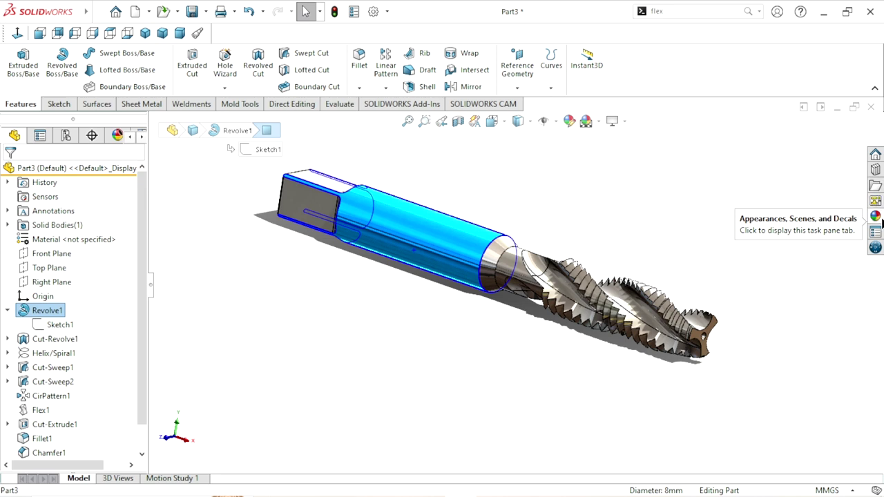
click(880, 220)
click(763, 174)
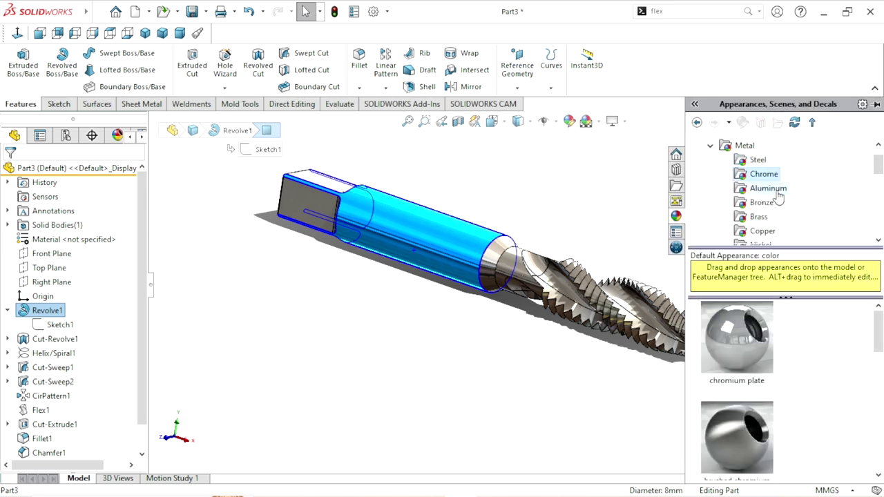
drag(730, 354, 419, 361)
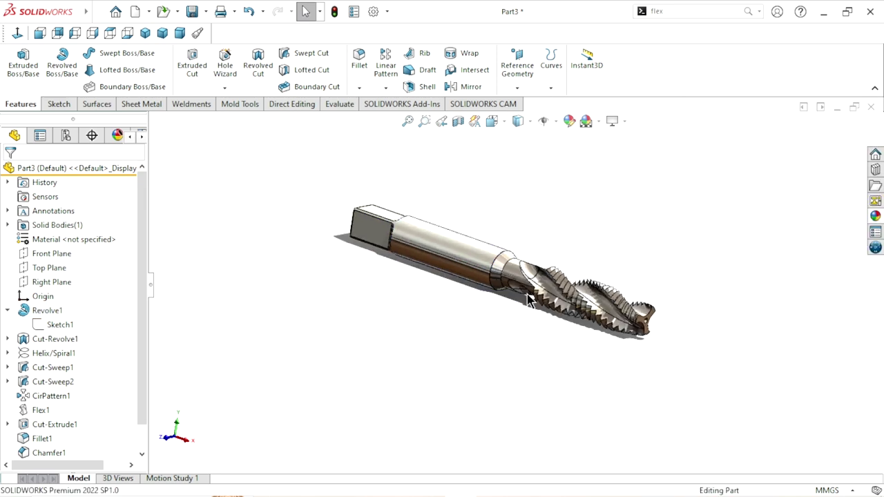
scroll(630, 350, up, 1)
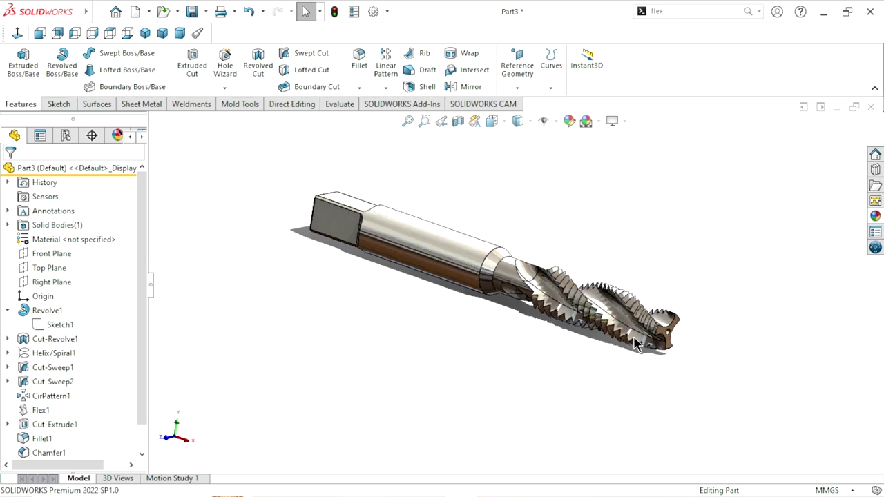
scroll(578, 335, down, 2)
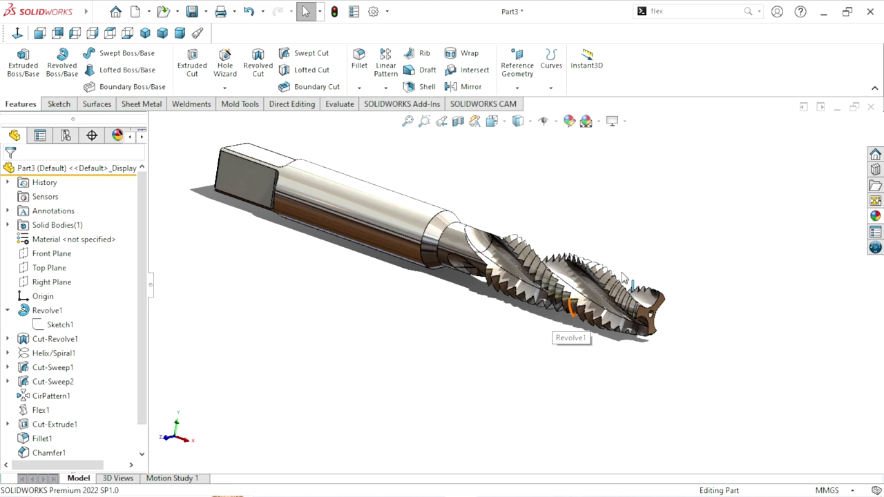
- Select the cone face where the flutes begin, then the Revolve1 body
click(452, 242)
scroll(455, 249, up, 1)
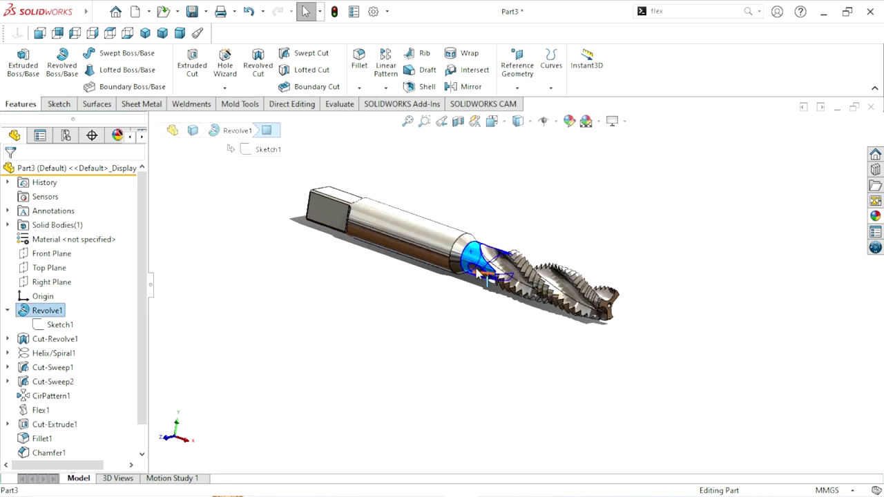
scroll(462, 259, down, 4)
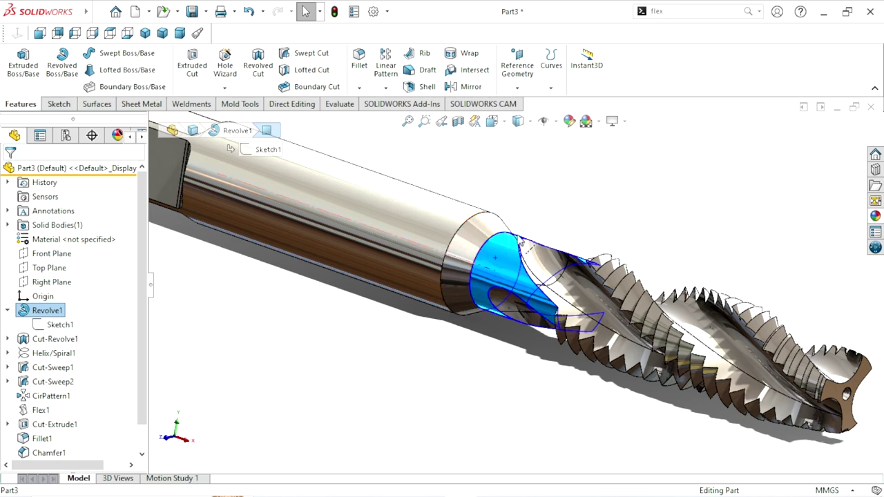
scroll(483, 277, down, 1)
scroll(504, 290, down, 1)
scroll(555, 316, up, 2)
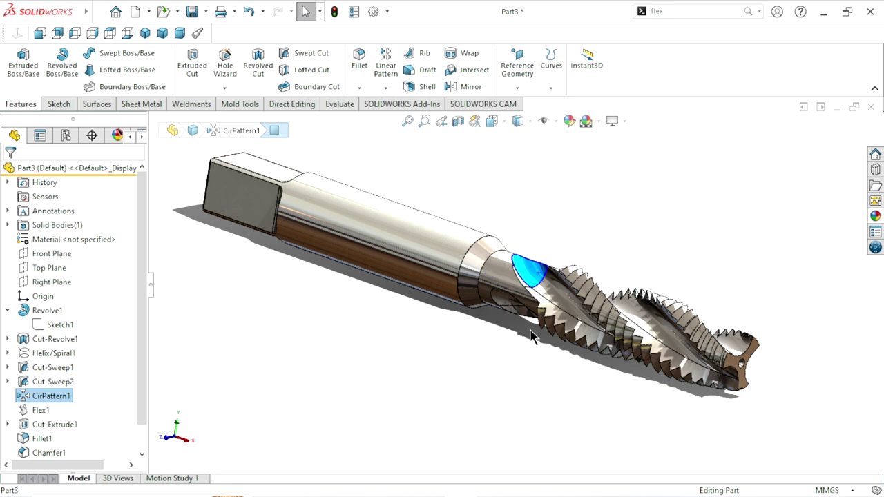
scroll(532, 314, down, 1)
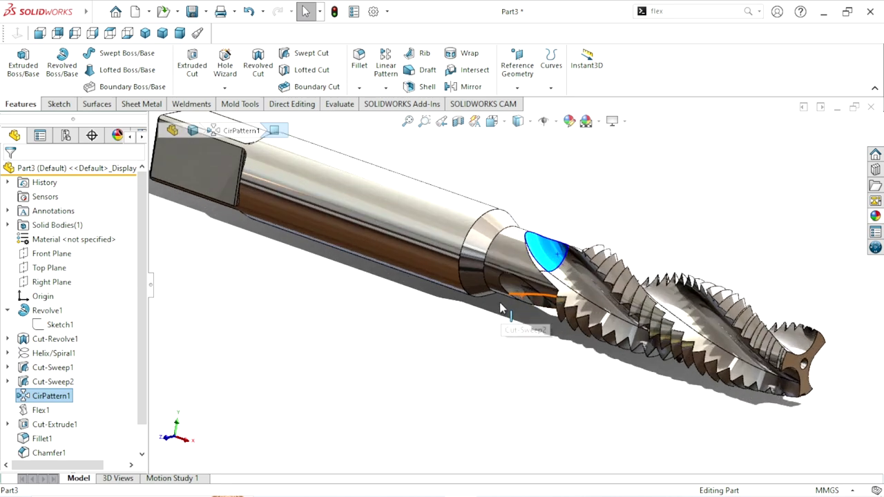
click(483, 250)
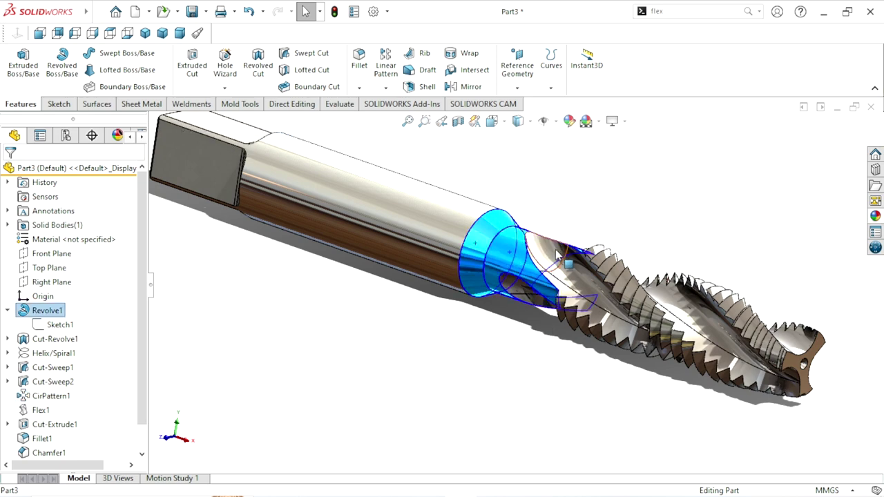
- Select Revolve1, Cut-Revolve1, Cut-Sweep1, Cut-Sweep2, CirPattern1 and Cut-Extrude2 in the FeatureManager tree
ctrl+click(55, 422)
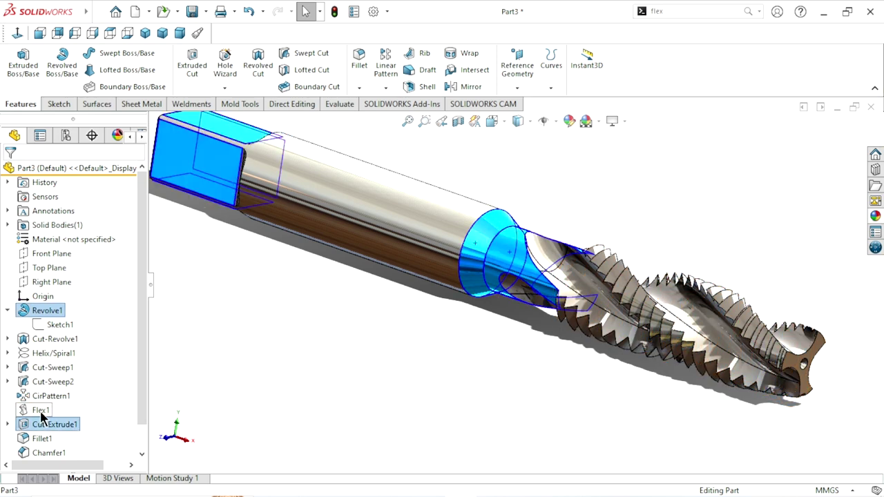
ctrl+click(45, 428)
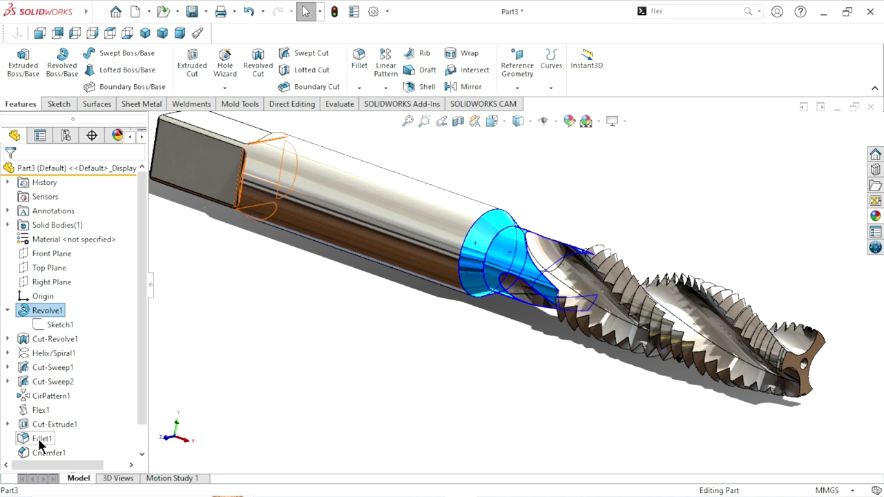
ctrl+click(48, 399)
ctrl+click(50, 382)
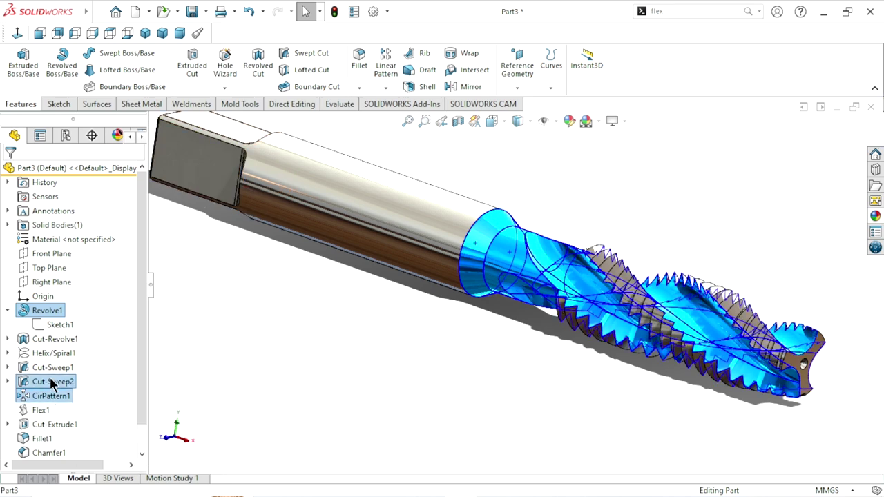
ctrl+click(51, 368)
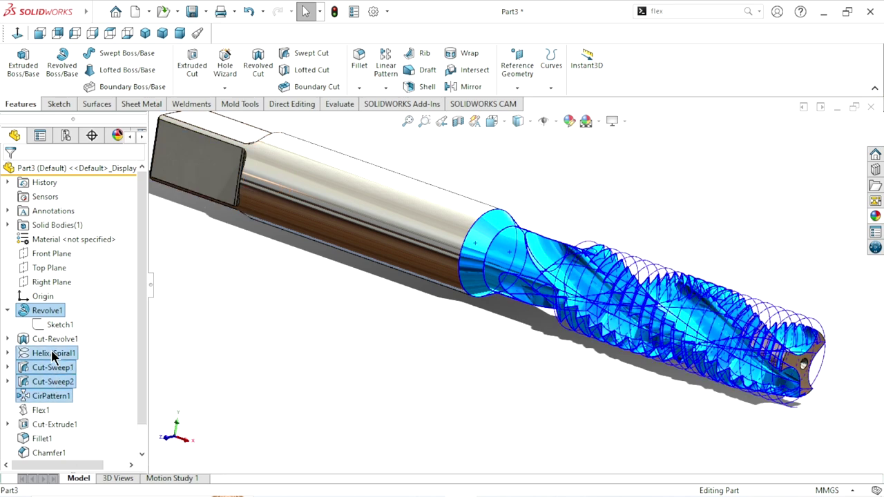
ctrl+click(53, 354)
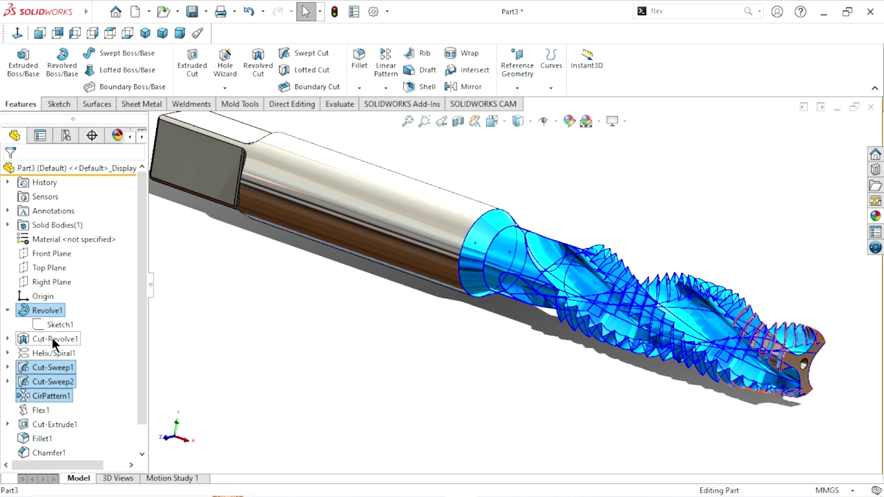
ctrl+click(52, 340)
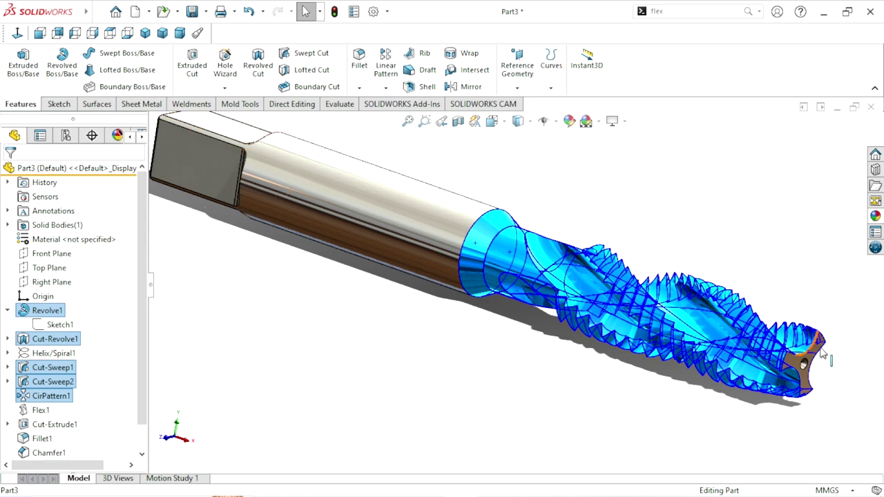
scroll(813, 380, down, 5)
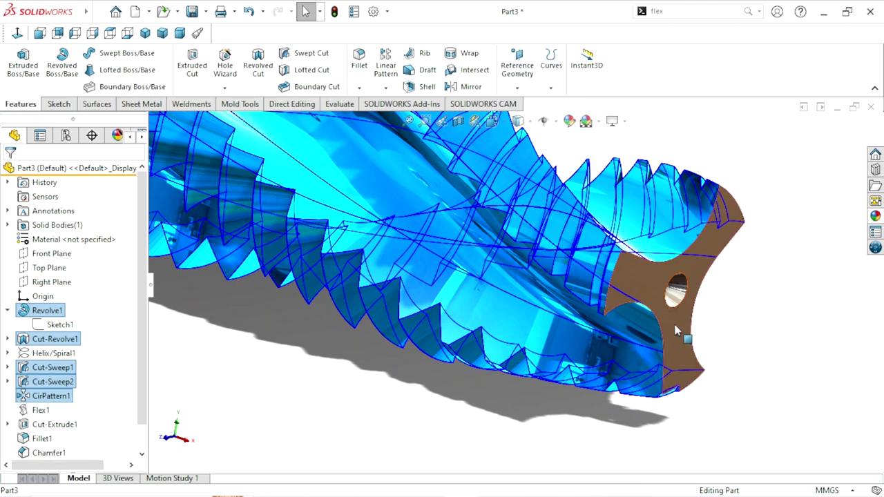
scroll(676, 323, up, 5)
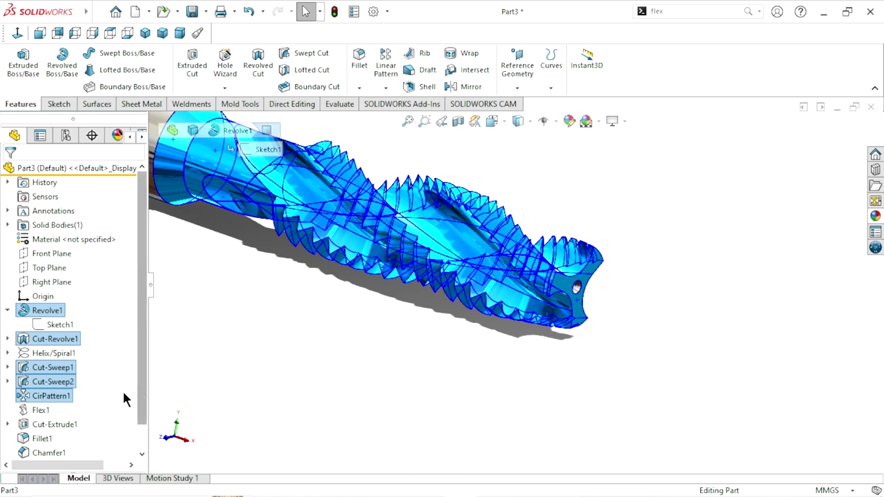
scroll(140, 449, down, 2)
ctrl+click(53, 435)
- Orbit to inspect the selected tip, then start Edit Appearance on the selected features
mouse_move(253, 369)
middle_down()
mouse_move(483, 276)
mouse_move(529, 210)
middle_up()
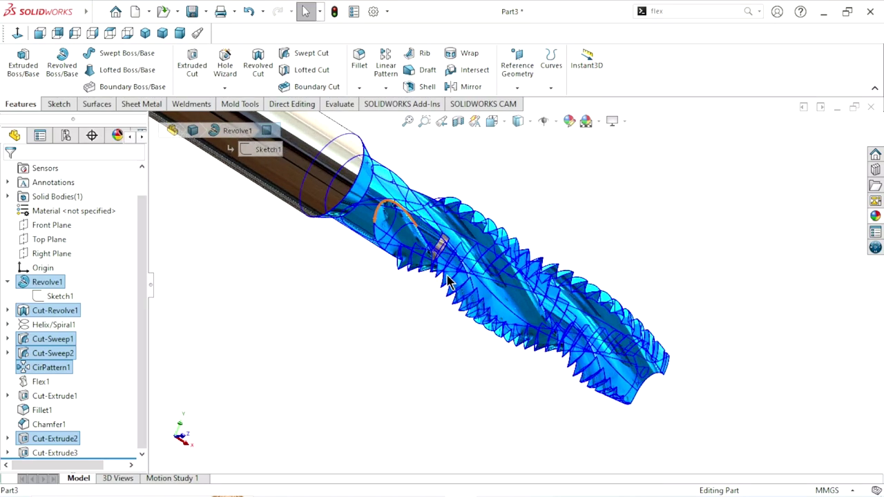
scroll(459, 296, down, 5)
scroll(458, 295, up, 5)
middle_drag(458, 295, 490, 210)
scroll(483, 235, down, 3)
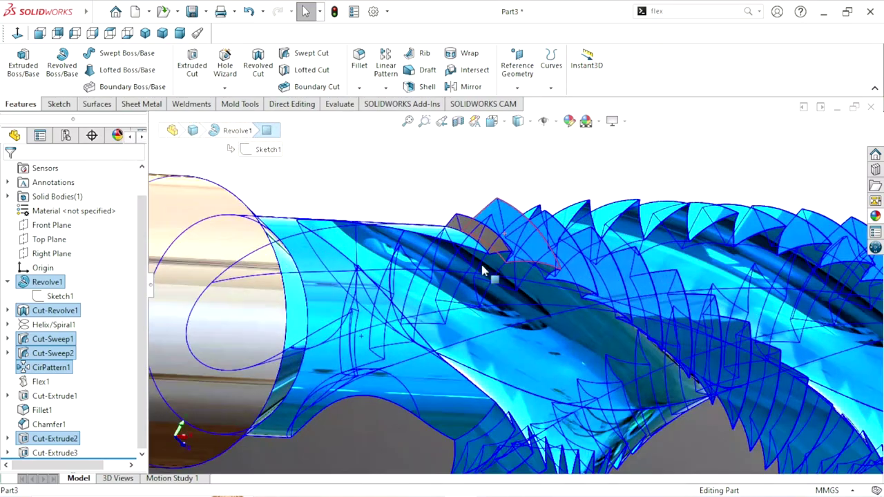
scroll(480, 276, up, 5)
middle_drag(477, 293, 456, 324)
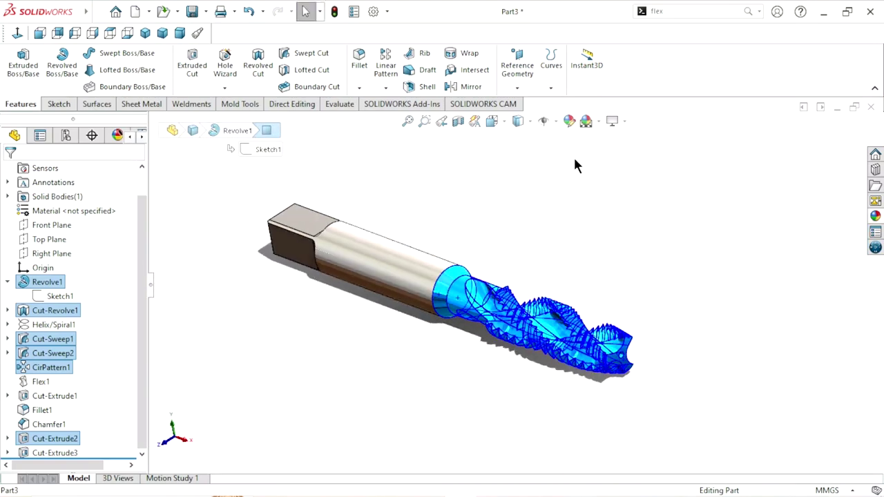
click(569, 122)
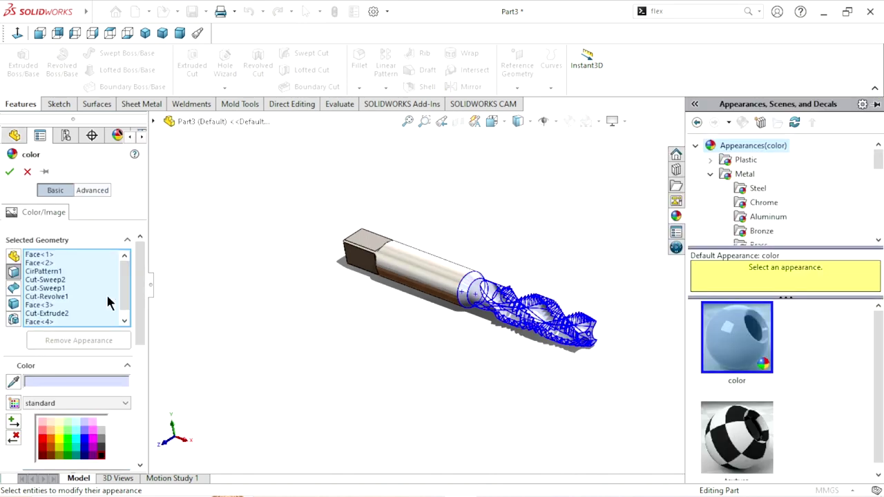
- Set the fluted tip colour to RGB 192, 149, 0 and accept it
drag(140, 295, 140, 385)
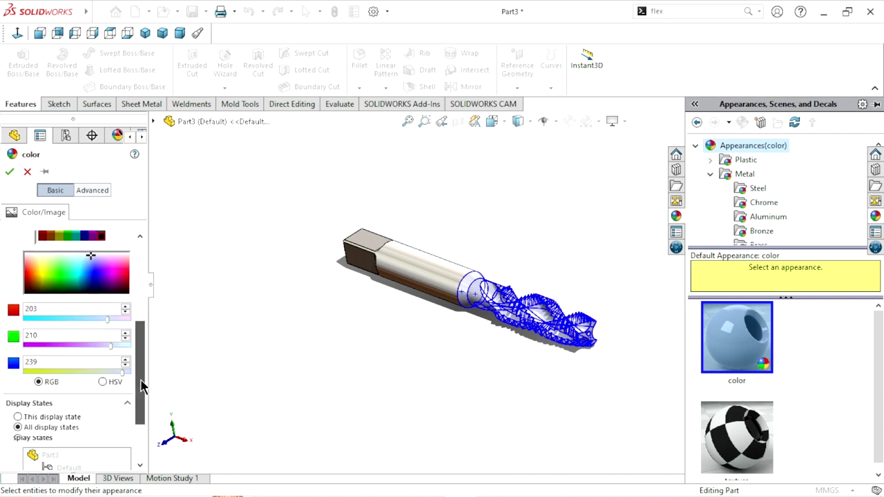
double_click(31, 307)
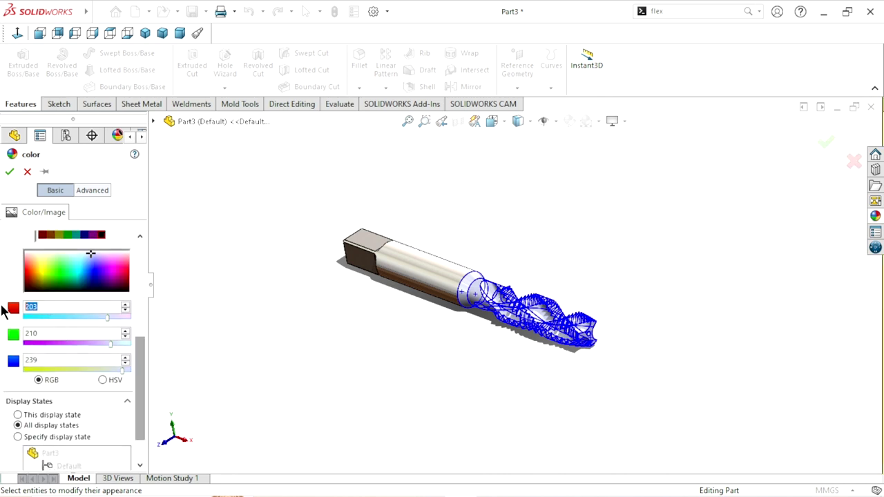
text(192)
double_click(31, 333)
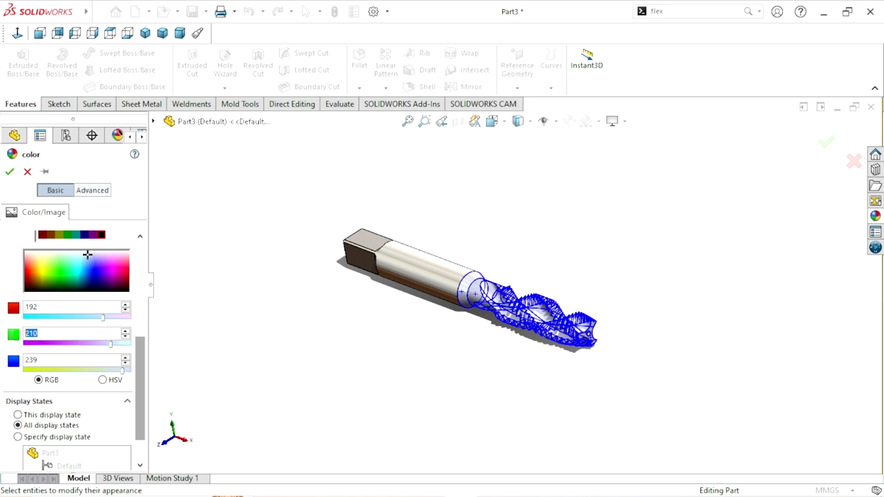
text(1)
click(42, 360)
double_click(31, 360)
text(0)
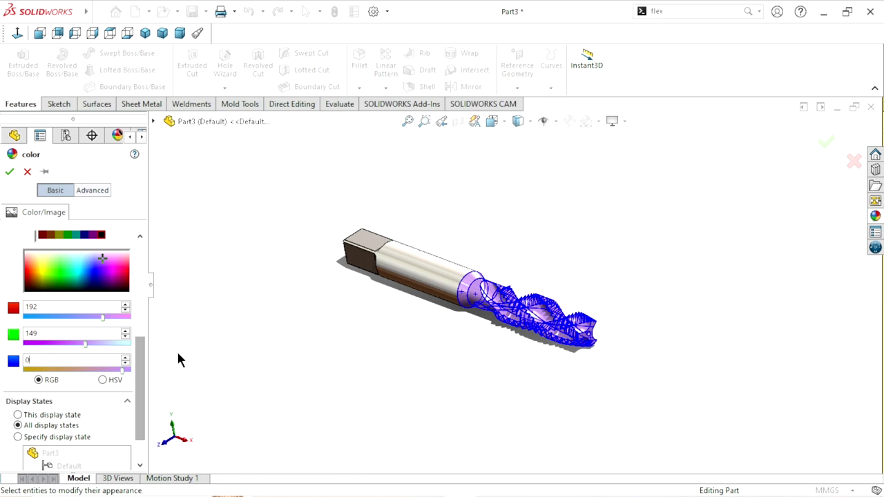
key(Return)
click(10, 172)
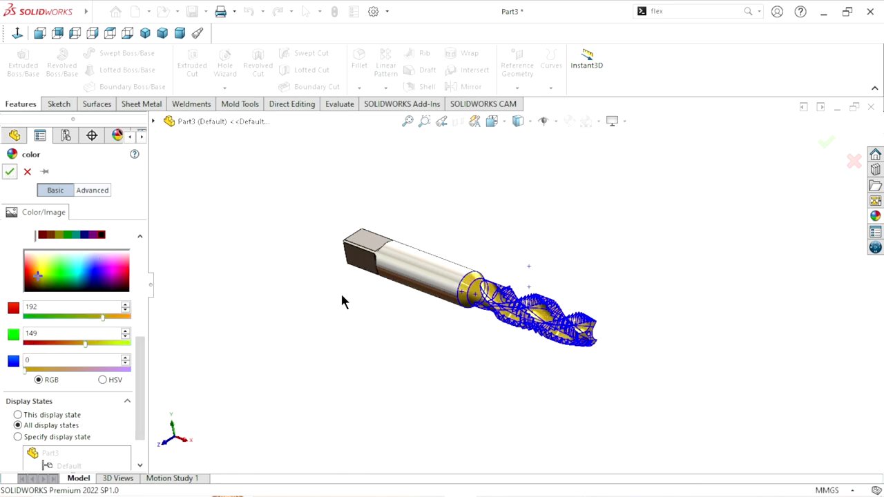
- Orbit the tap to a side-on view and select the Front Plane
scroll(449, 365, down, 2)
mouse_move(434, 352)
middle_down()
mouse_move(432, 341)
mouse_move(452, 369)
mouse_move(465, 334)
mouse_move(457, 343)
mouse_move(437, 310)
middle_up()
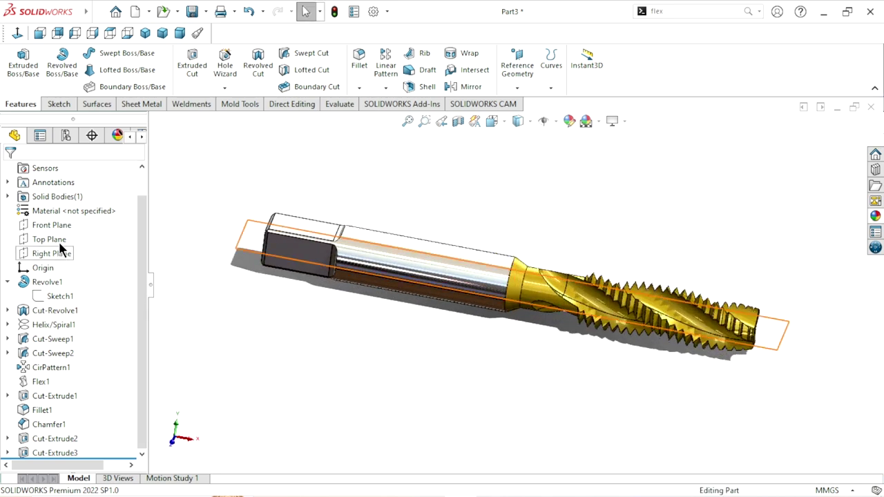
click(58, 224)
- Sketch a construction centerline along the shank on the Front Plane
click(73, 207)
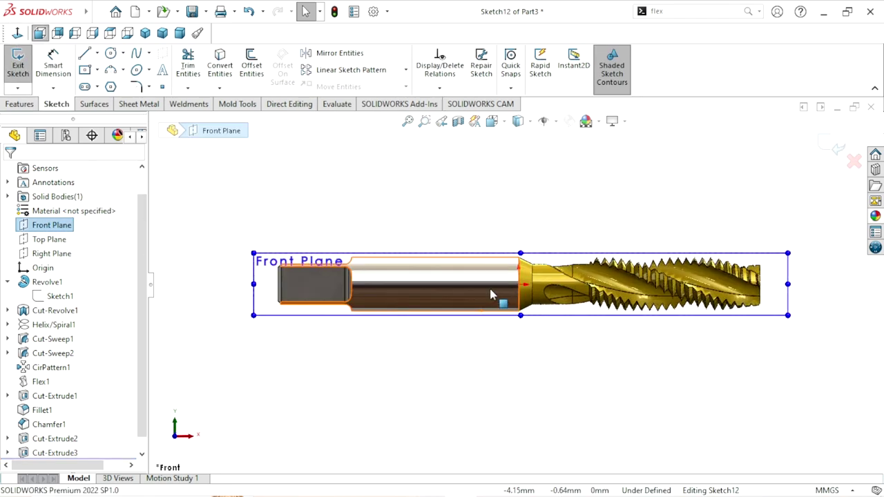
scroll(470, 283, down, 2)
click(97, 53)
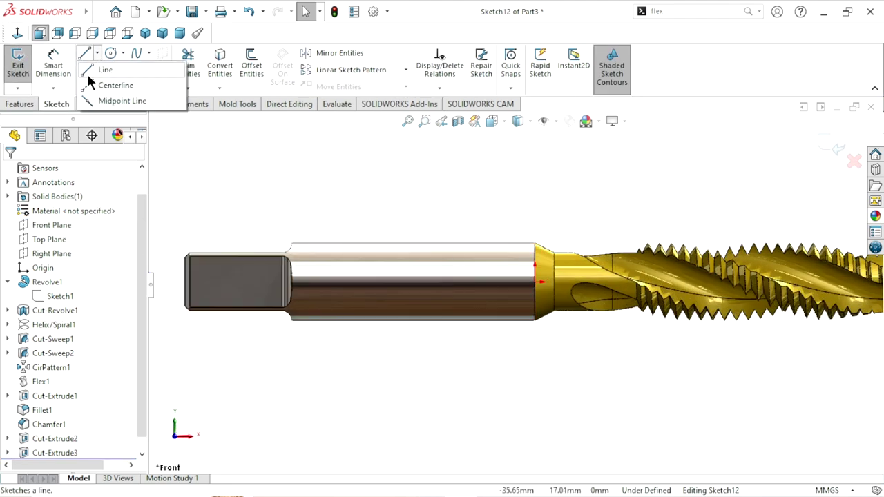
click(103, 85)
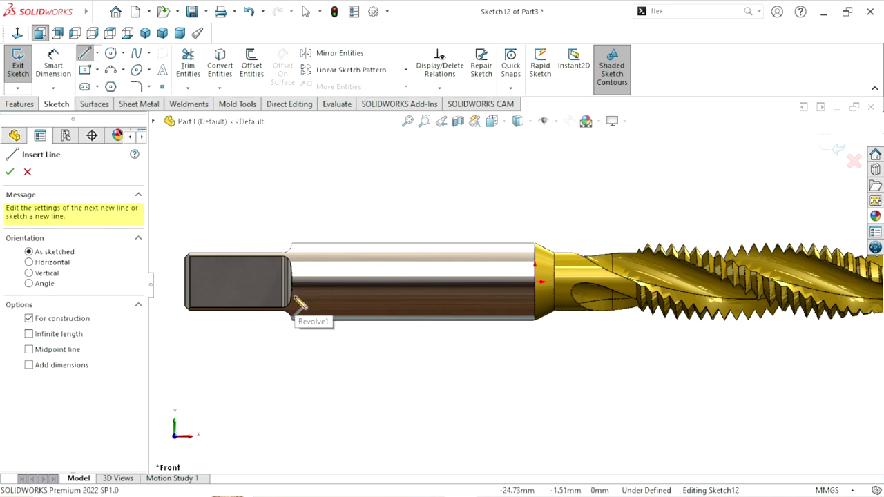
click(292, 296)
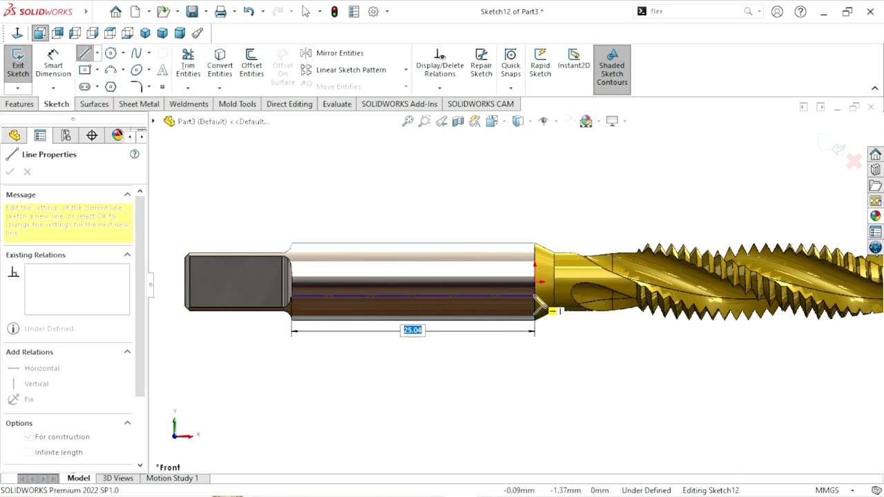
click(536, 297)
right_click(511, 191)
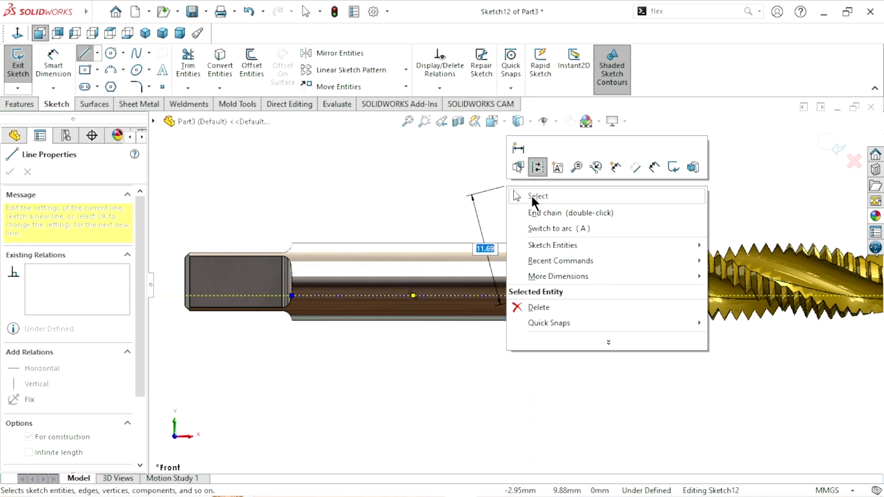
click(519, 194)
scroll(450, 323, down, 2)
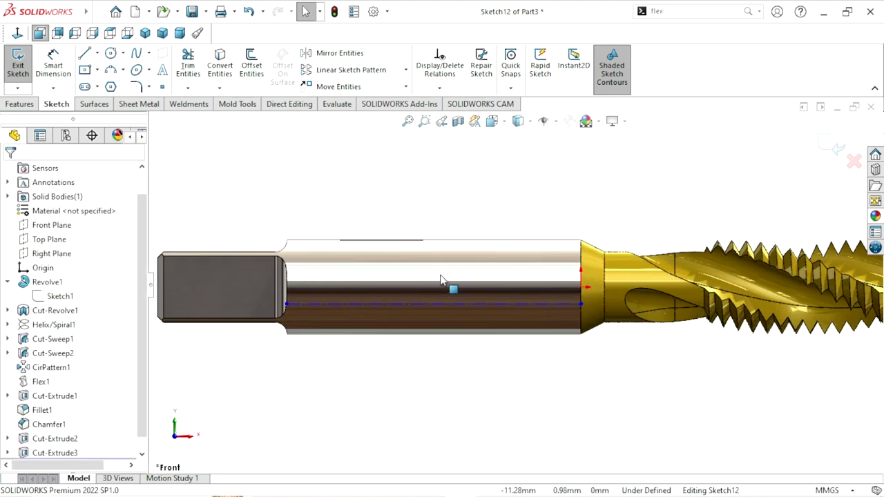
- Dimension the centerline 1.1 mm from the origin and close the dimension tool
click(53, 63)
click(579, 288)
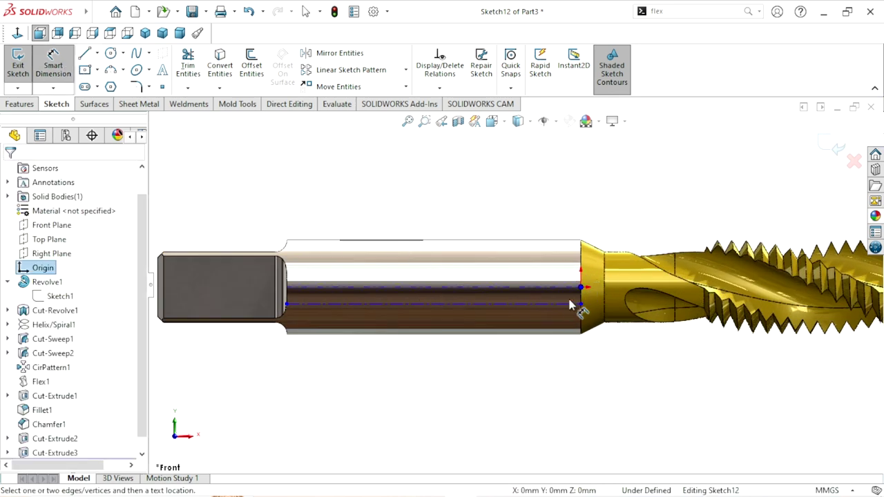
click(566, 304)
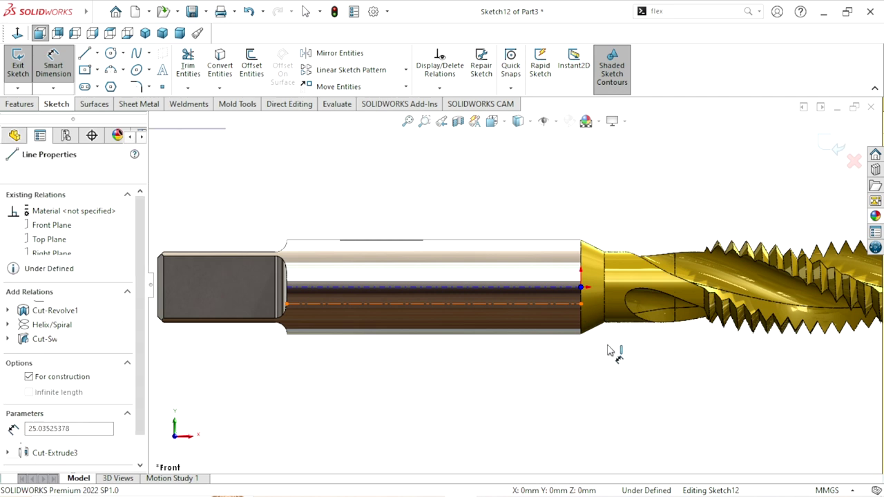
click(607, 383)
text(1.1)
click(550, 360)
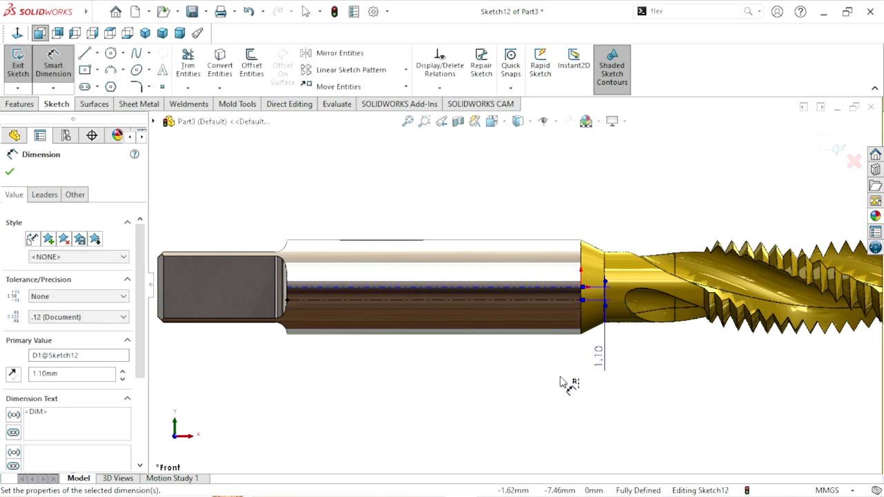
scroll(511, 325, up, 2)
scroll(486, 317, down, 3)
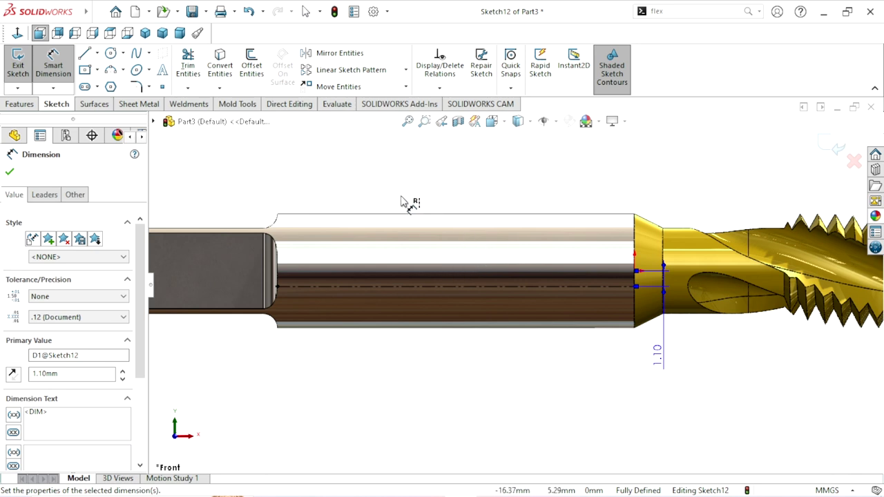
click(9, 172)
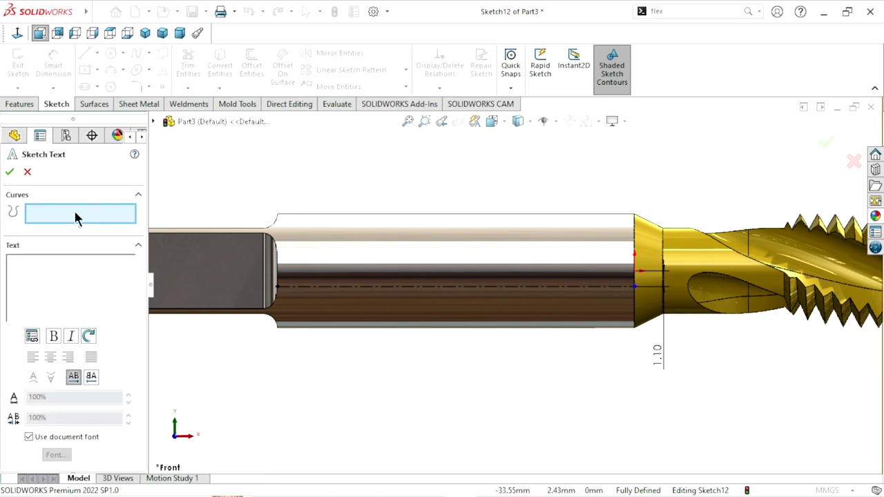
- Write 'TOTEM' as sketch text along the centerline and switch off the document font
click(379, 286)
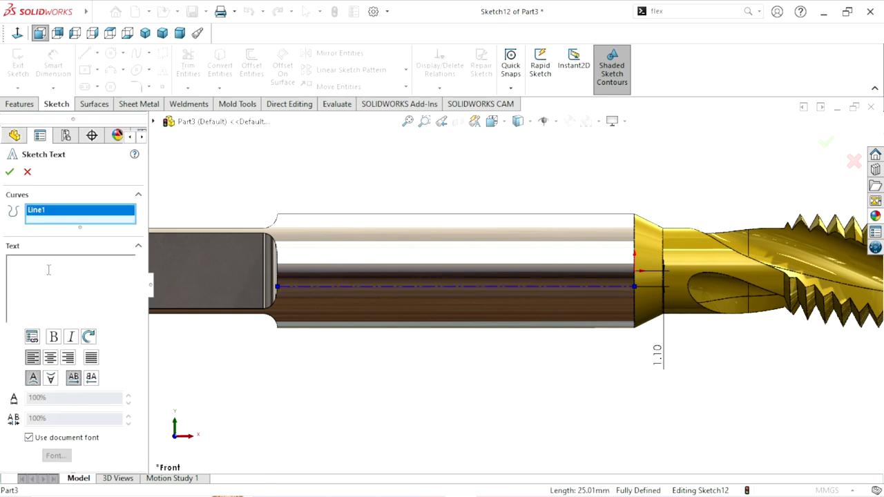
text(To)
key(BackSpace)
text(OTEM)
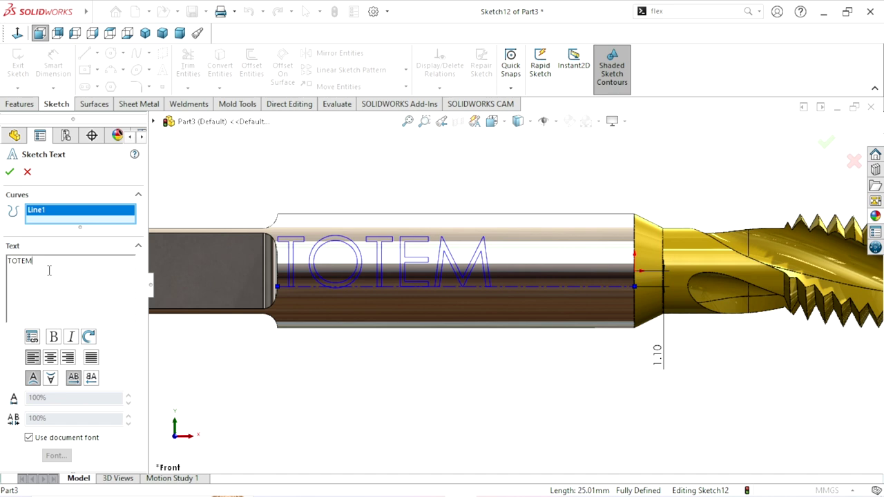
click(27, 438)
click(57, 456)
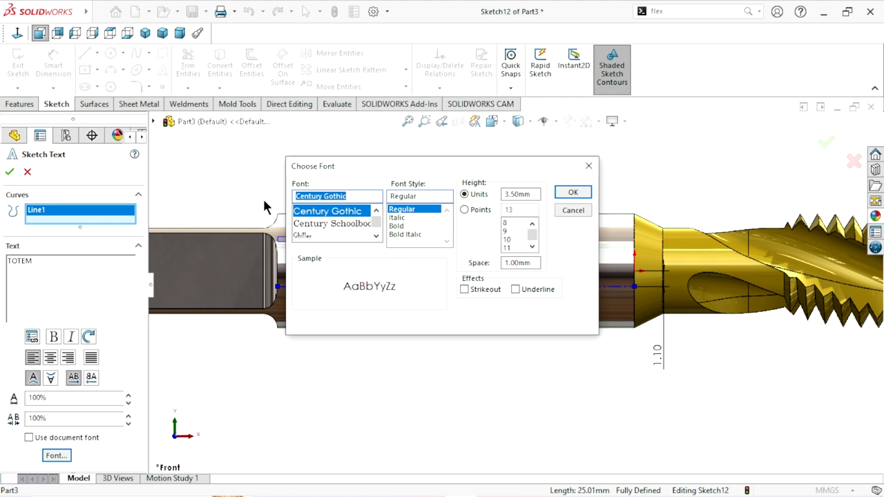
- Set the text font to Arial Narrow with an 8-point height
text(aria)
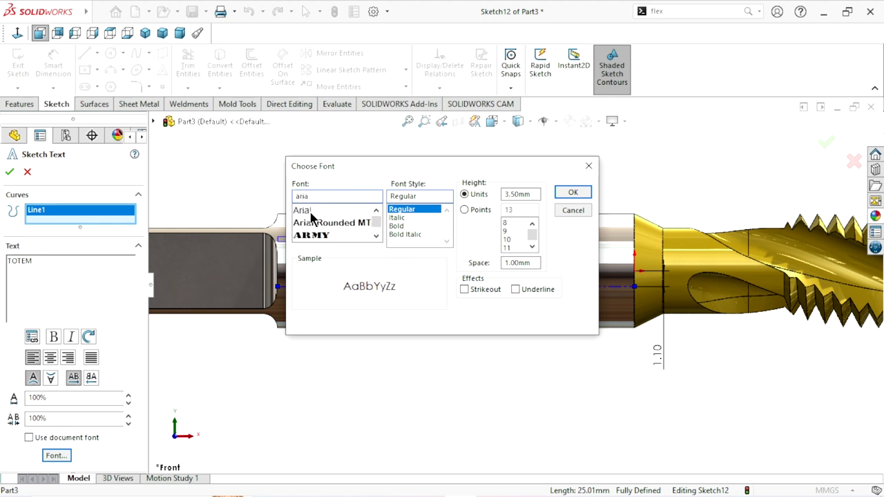
click(311, 212)
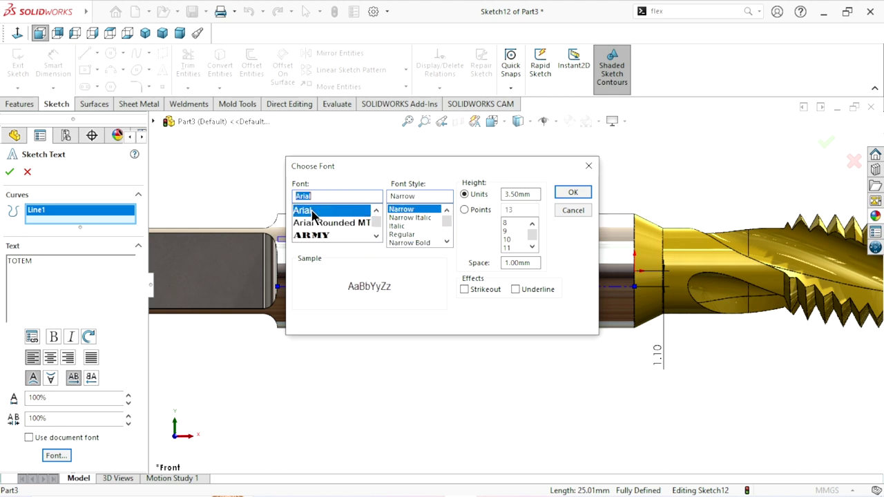
click(481, 211)
drag(532, 211, 503, 211)
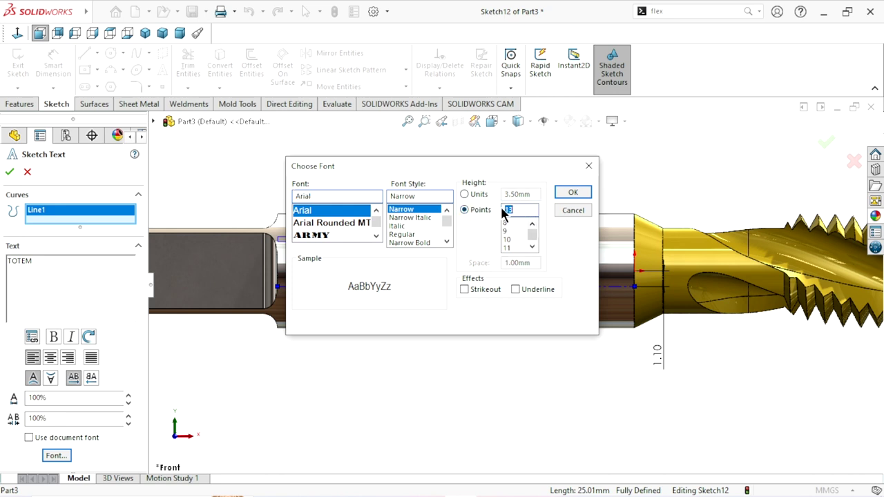
text(8)
click(562, 192)
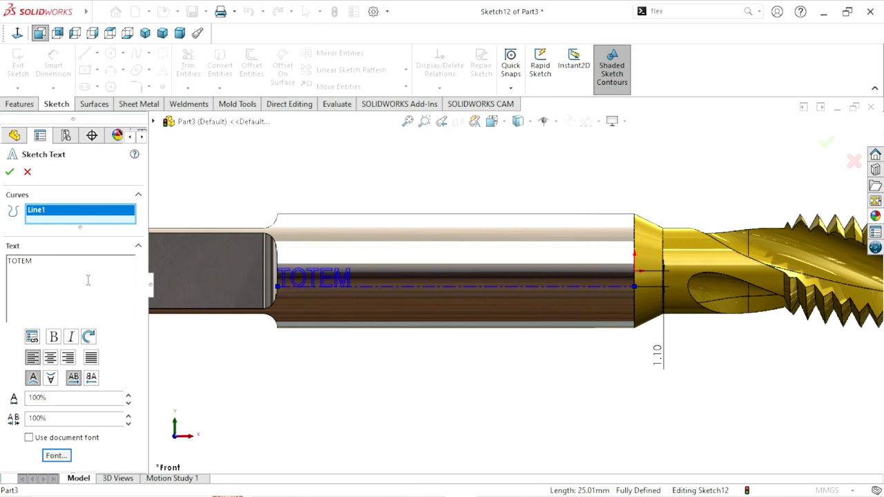
- Extend the text to 'TOTEM M8X1.25 M2 6H', centre-align it and accept
text(  M8X1.25)
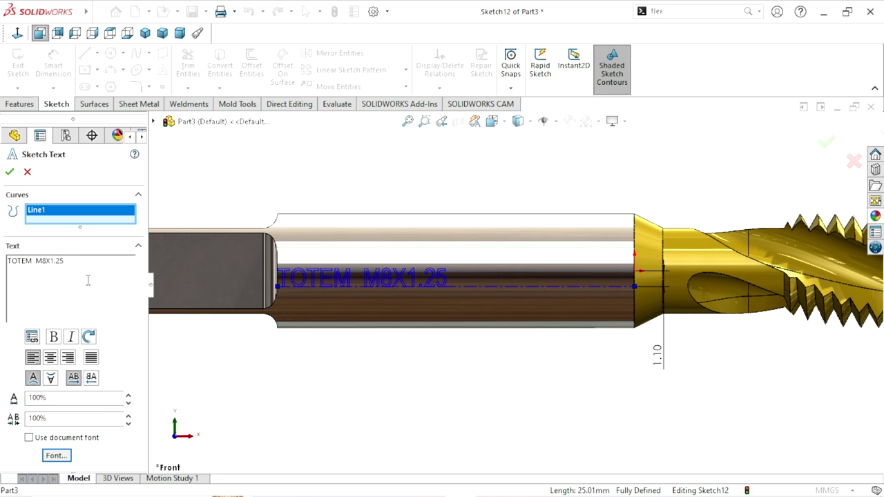
text(  M2 6H)
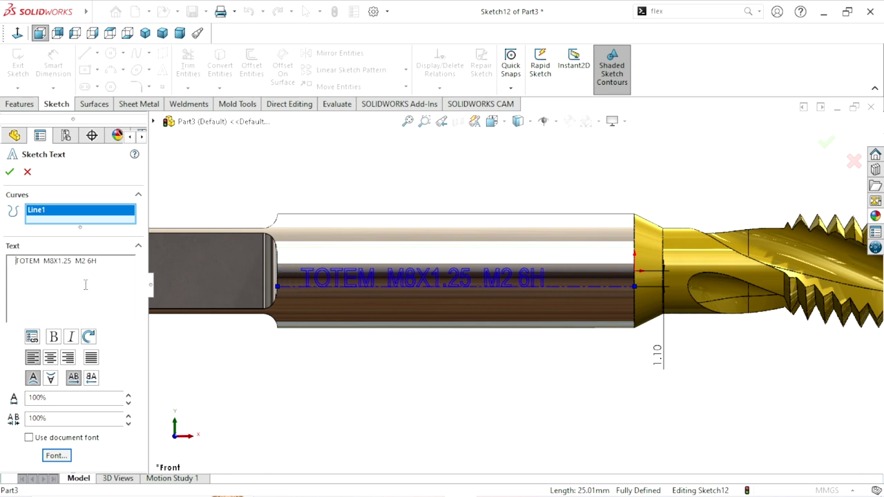
click(50, 358)
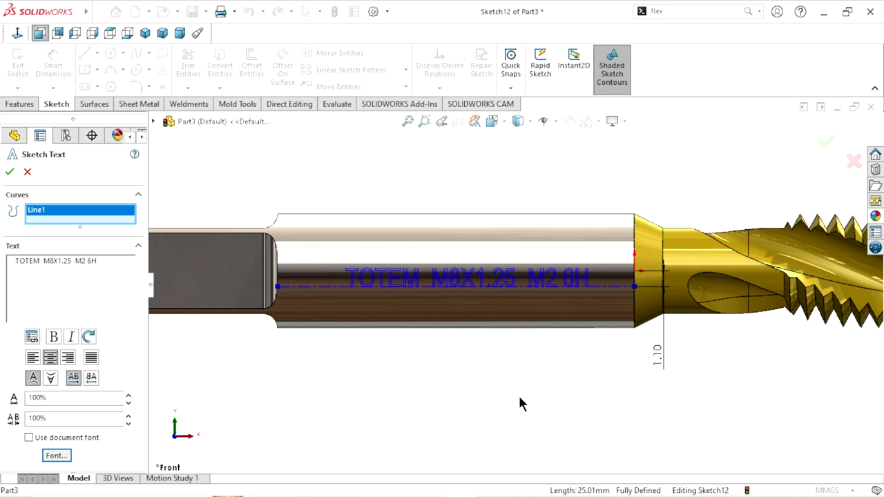
click(9, 171)
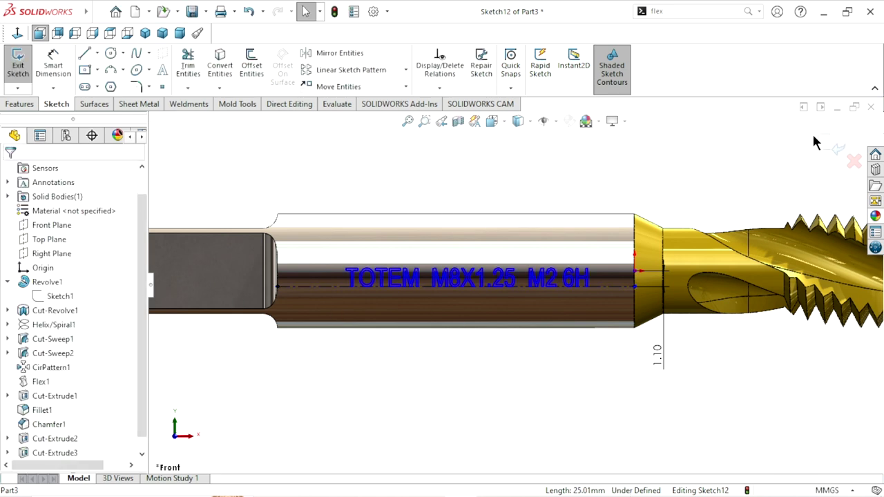
- Exit the text sketch, orbit to an angled view, and start a Split Line from Curves
click(833, 145)
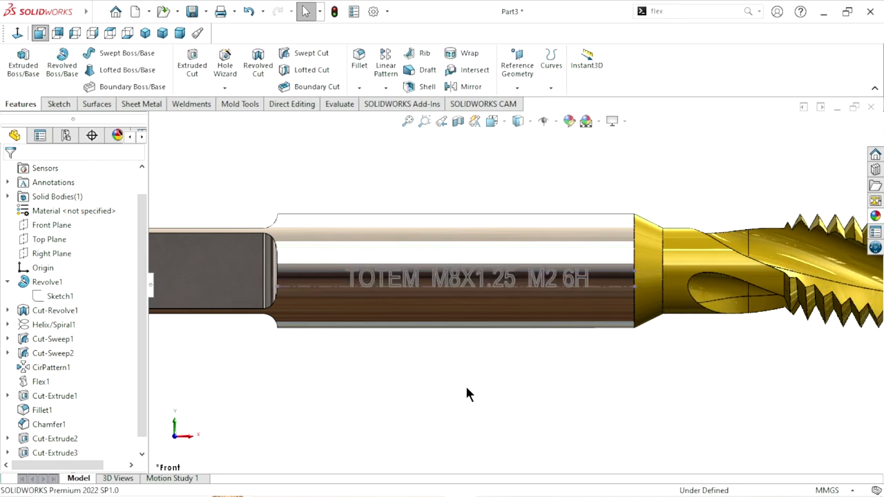
middle_drag(426, 385, 417, 203)
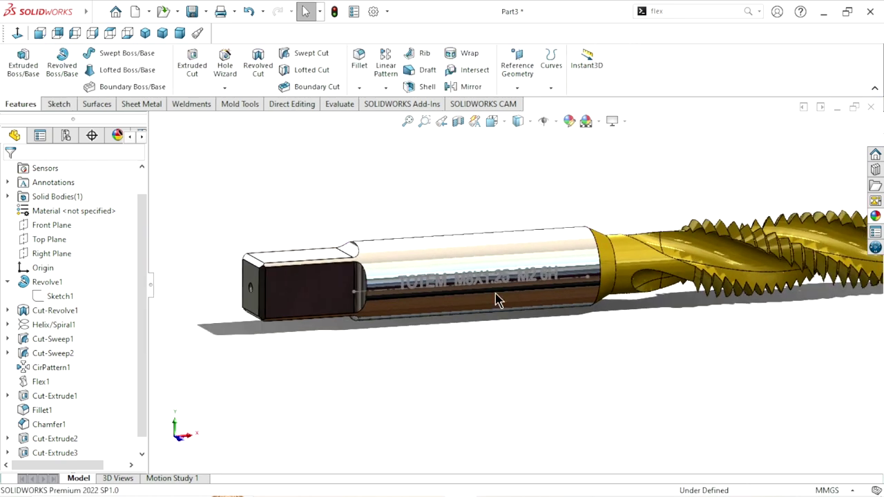
click(551, 87)
click(576, 104)
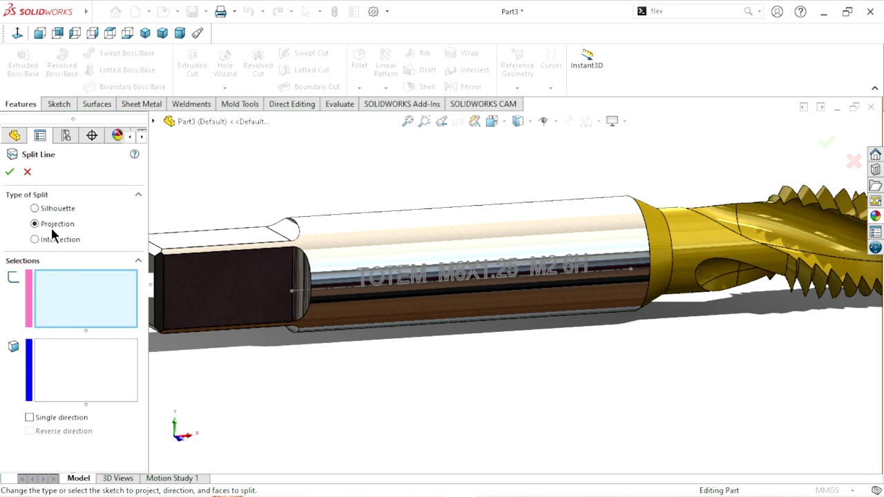
- Project the text sketch onto the cylindrical shank face, single direction reversed
click(472, 274)
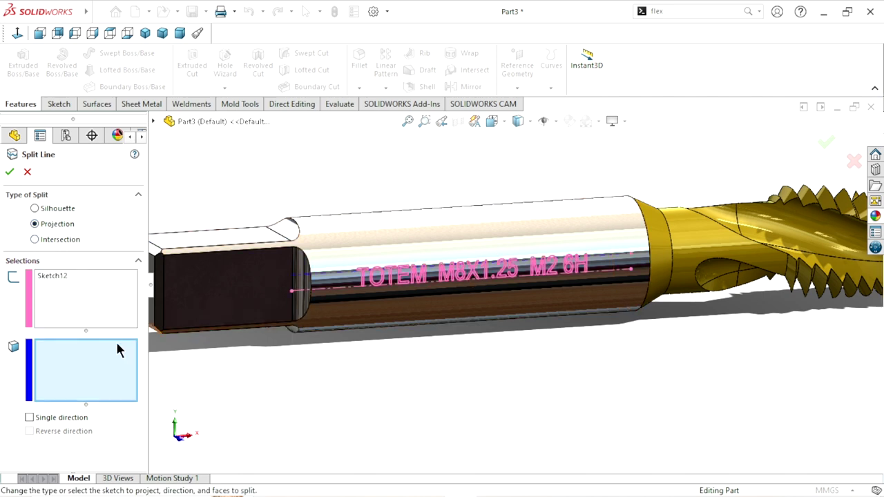
click(452, 249)
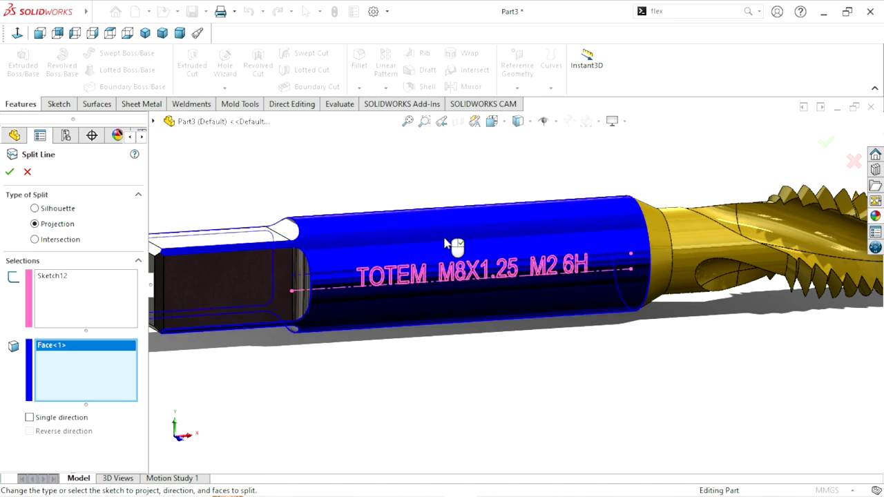
click(29, 416)
click(28, 431)
click(10, 171)
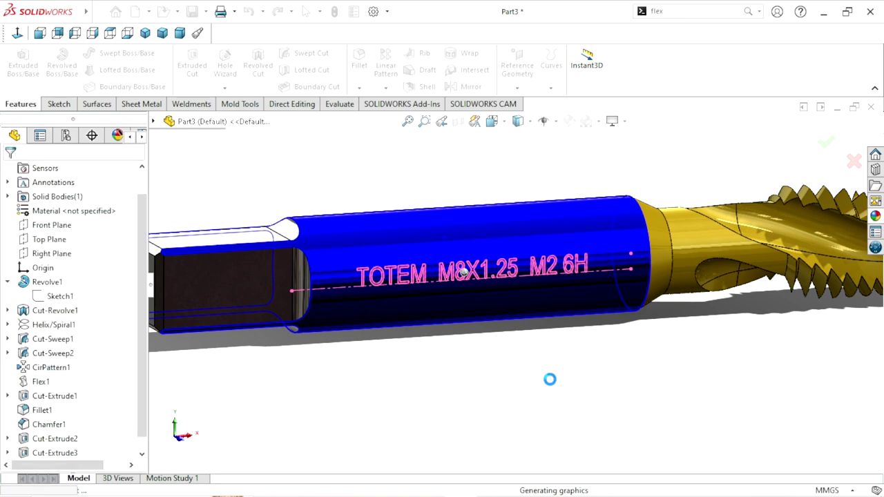
- Zoom in and select the T, O, T, E, M letter faces of TOTEM
scroll(458, 325, down, 3)
scroll(379, 239, down, 3)
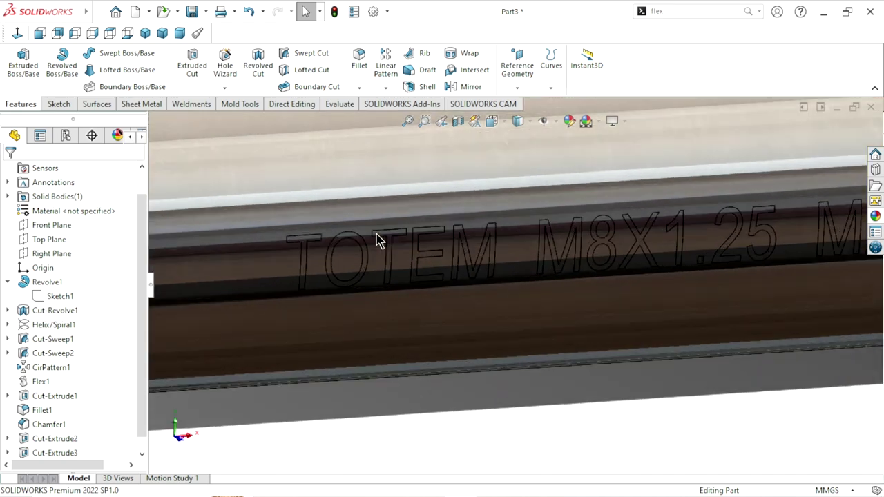
scroll(385, 278, down, 3)
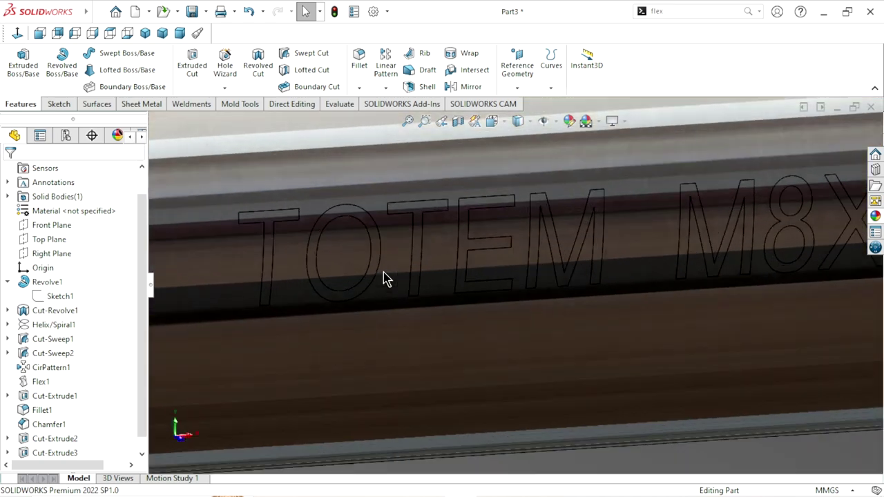
click(267, 221)
ctrl+click(339, 220)
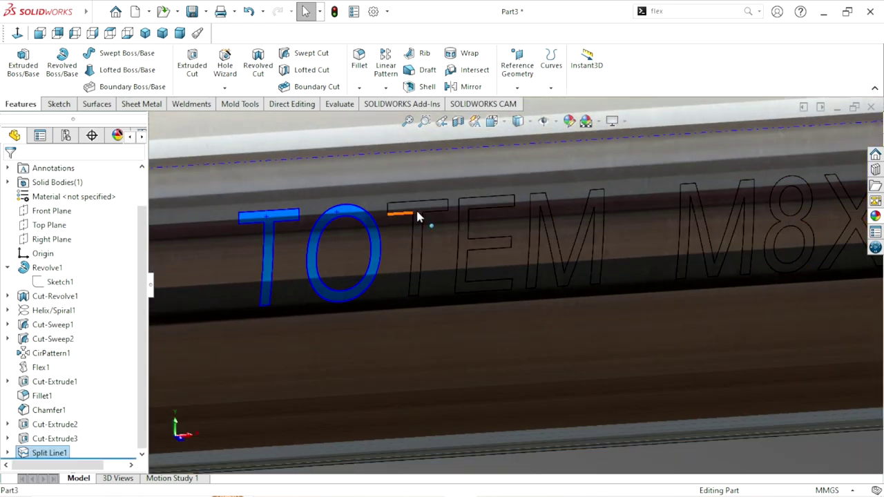
ctrl+click(422, 208)
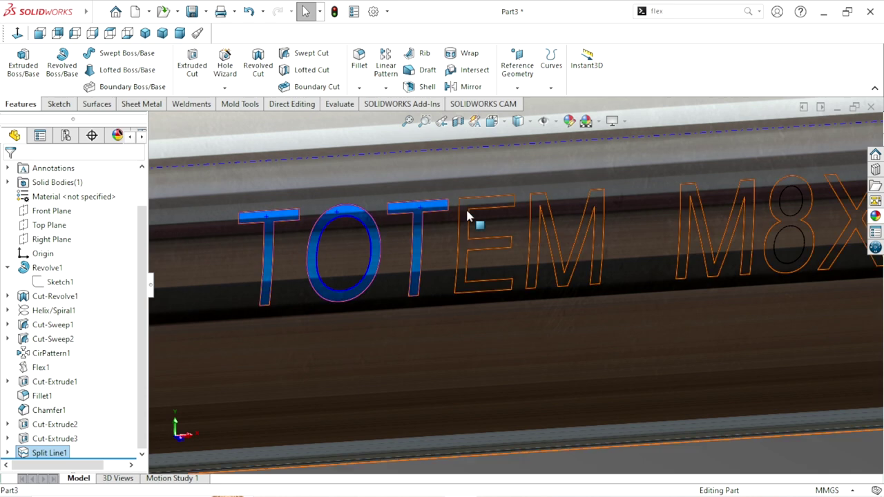
ctrl+click(510, 205)
ctrl+click(540, 202)
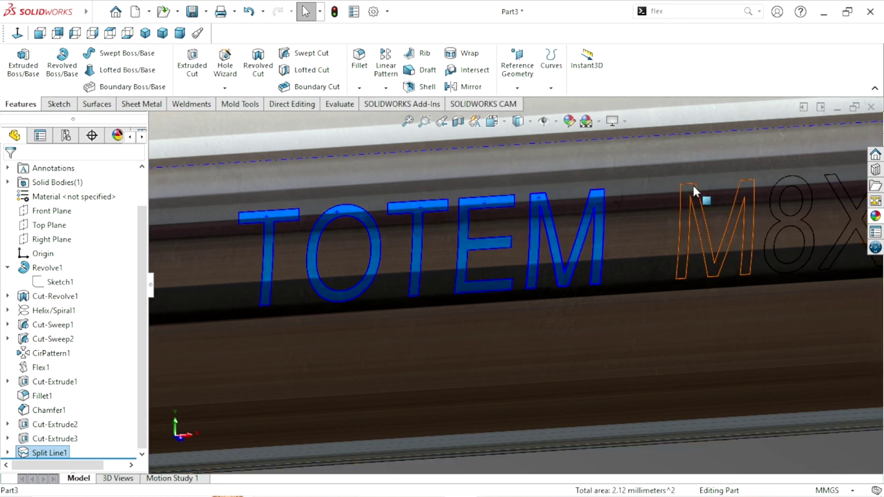
- Add the M8X1.25 letter faces to the selection
ctrl+click(693, 193)
scroll(638, 301, up, 3)
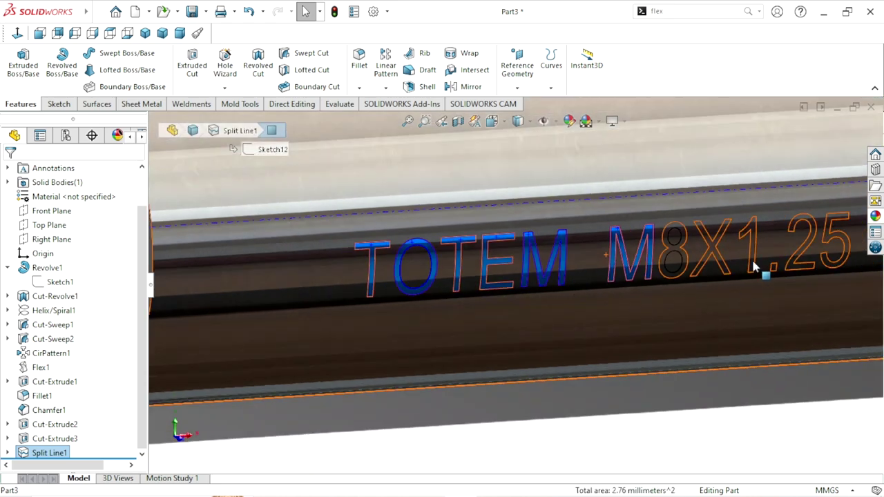
scroll(752, 267, down, 3)
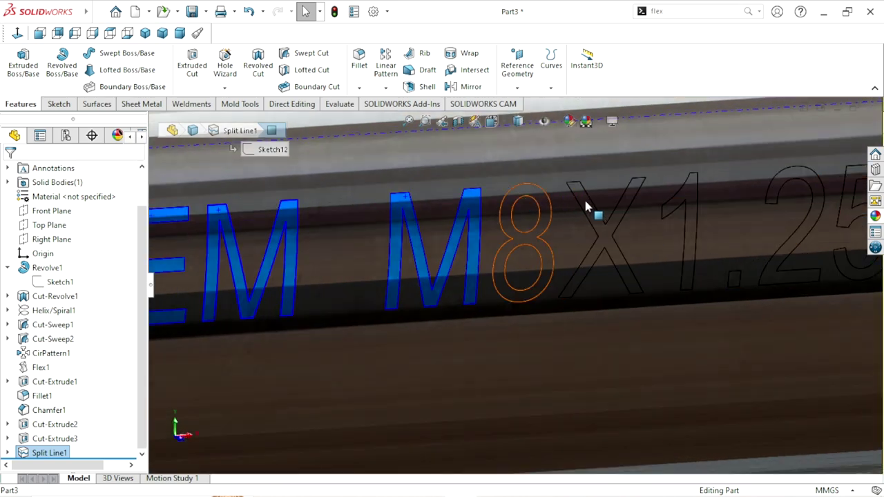
ctrl+click(585, 204)
ctrl+click(590, 208)
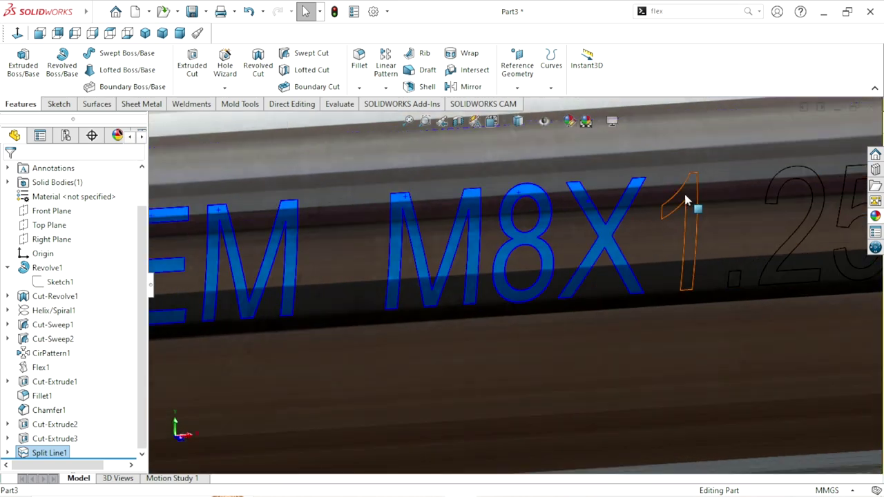
ctrl+click(685, 200)
scroll(627, 330, up, 5)
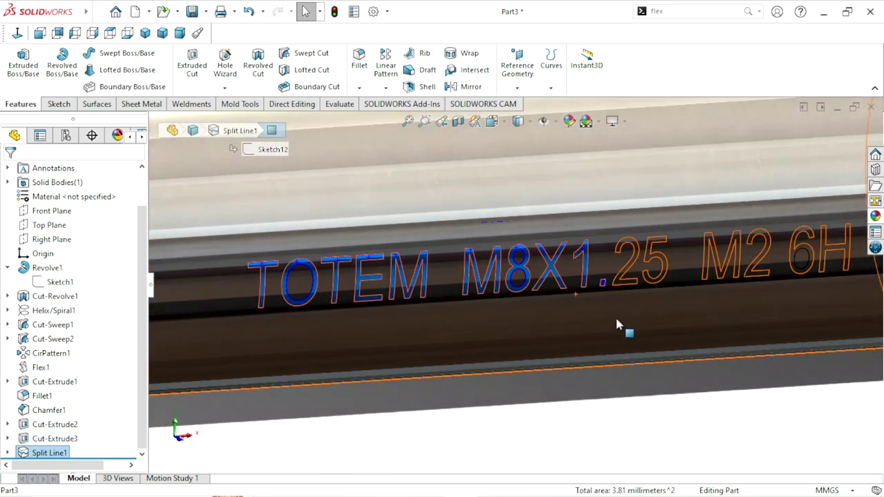
scroll(699, 266, down, 4)
scroll(698, 260, down, 3)
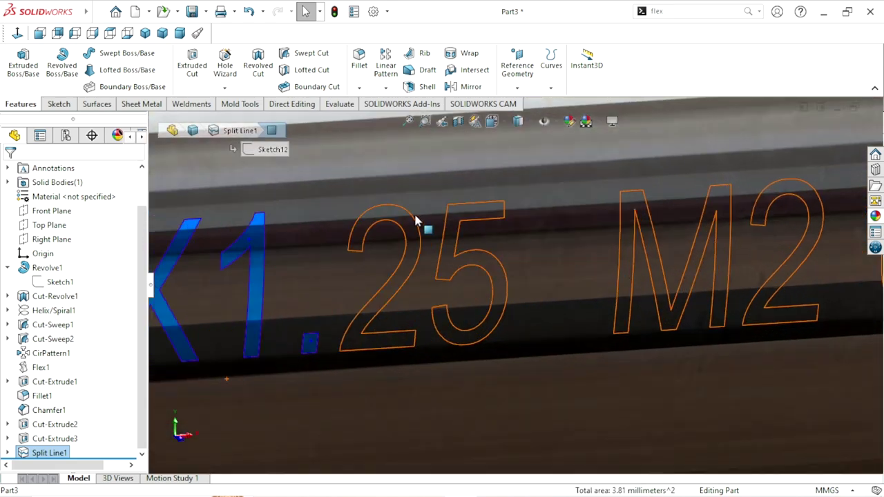
ctrl+click(481, 214)
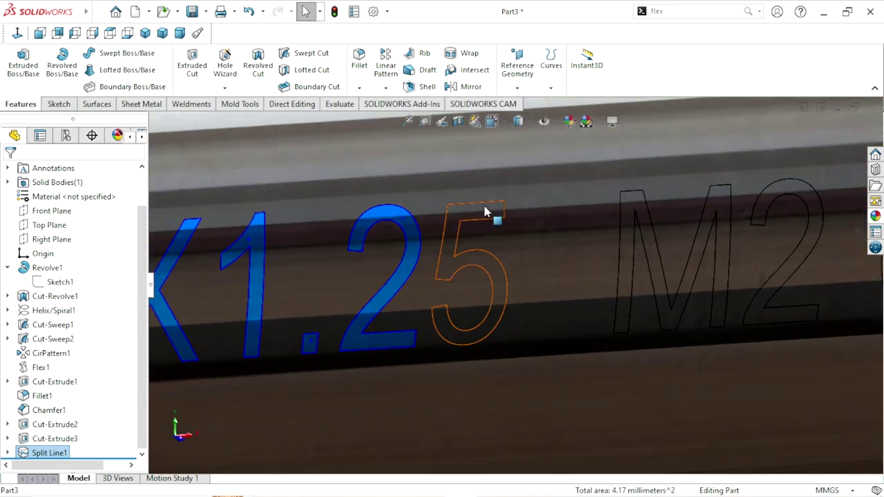
- Add the M2 and 6H letter faces and apply a plain colour appearance
ctrl+click(641, 204)
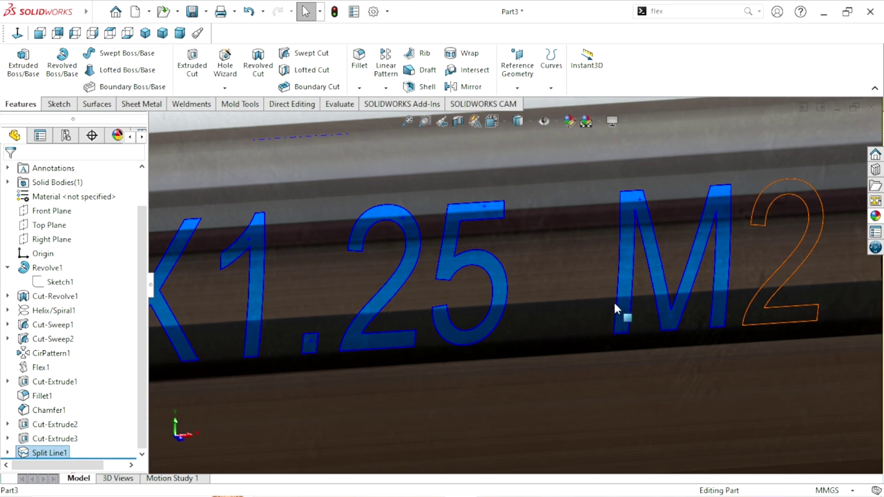
scroll(616, 310, up, 2)
ctrl+click(642, 300)
scroll(735, 261, down, 2)
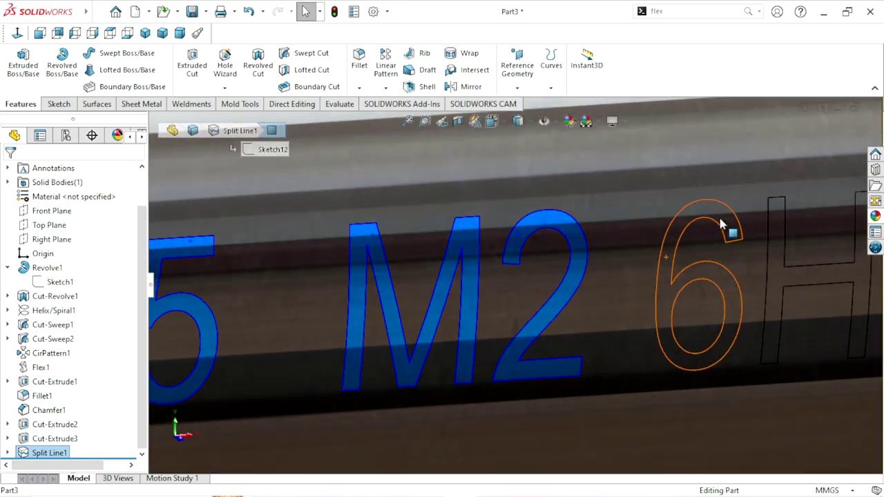
ctrl+click(770, 231)
ctrl+click(771, 226)
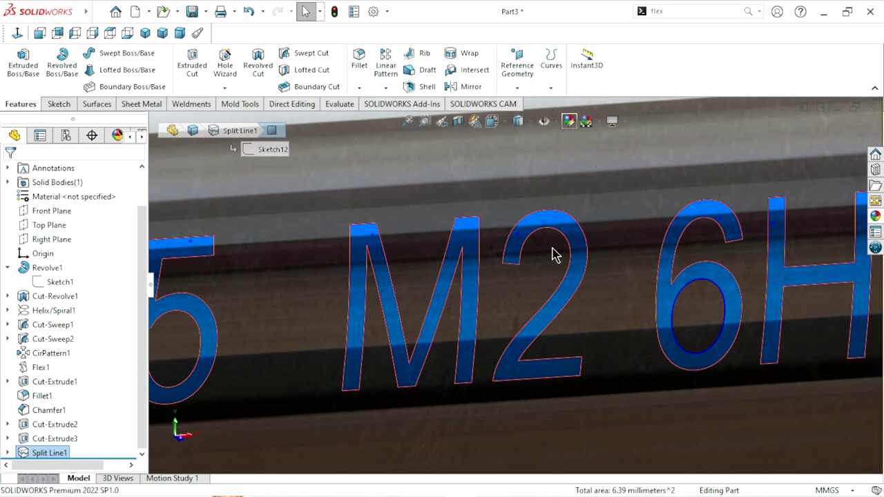
click(545, 244)
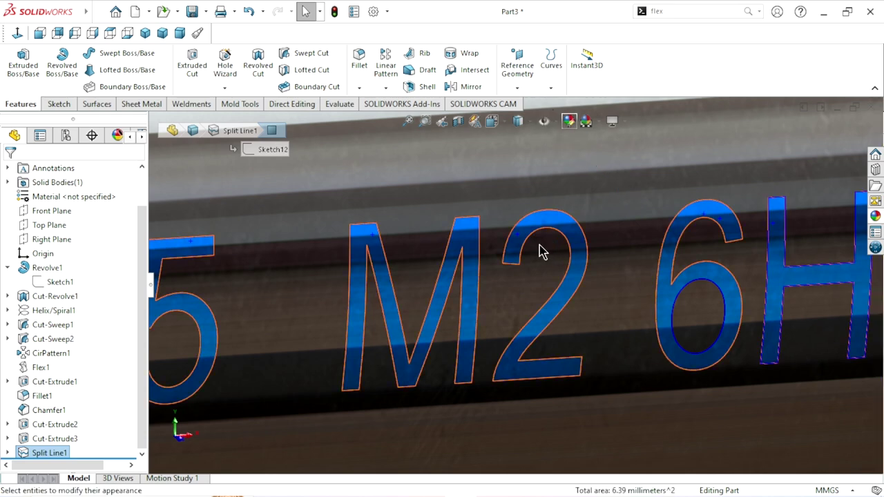
click(542, 252)
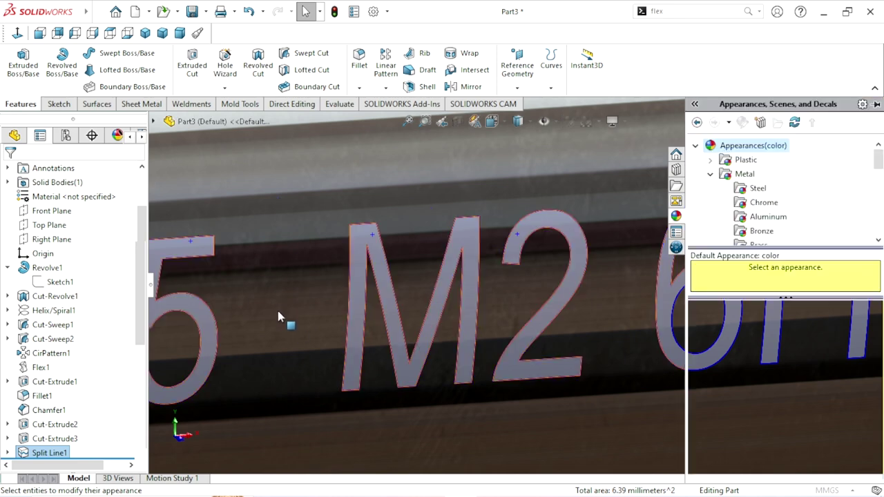
- Apply the black appearance to the TOTEM M8X1.25 M2 6H letter faces and zoom out to the whole tap
click(102, 456)
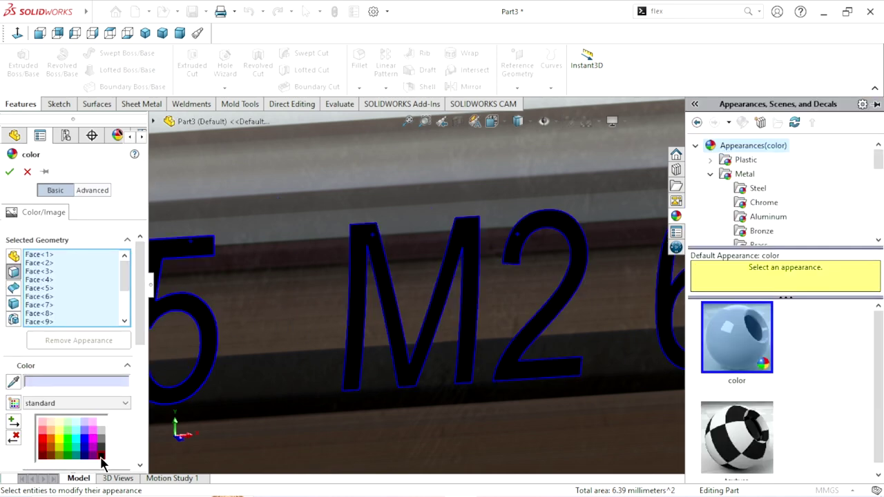
right_click(331, 355)
key(ctrl+shift+z)
scroll(359, 369, up, 3)
scroll(414, 367, up, 3)
scroll(527, 380, up, 2)
scroll(667, 333, down, 2)
scroll(644, 338, down, 2)
scroll(469, 262, up, 3)
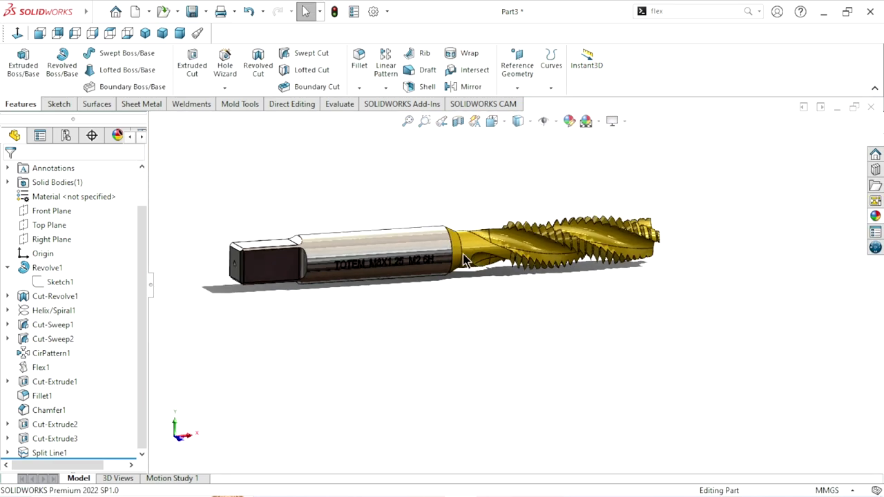
- Show the tap isometric and set the display style to Shaded without edges
click(146, 35)
scroll(524, 310, down, 2)
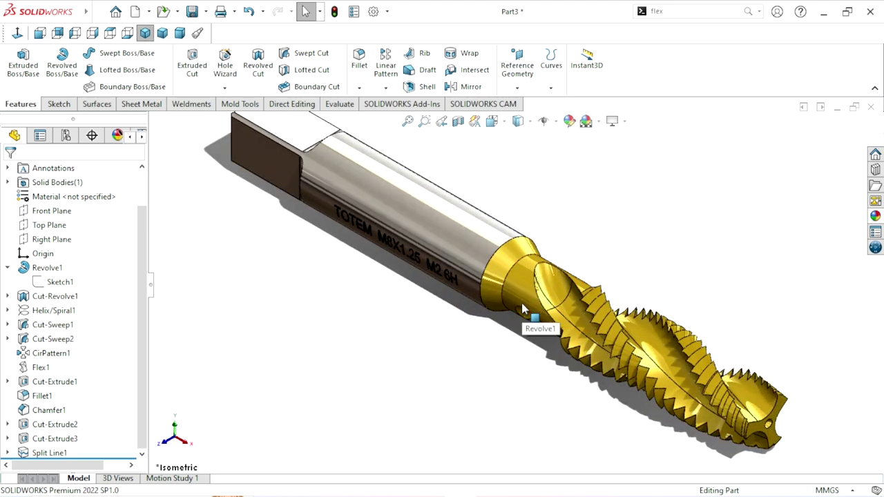
scroll(652, 245, up, 2)
scroll(607, 297, up, 1)
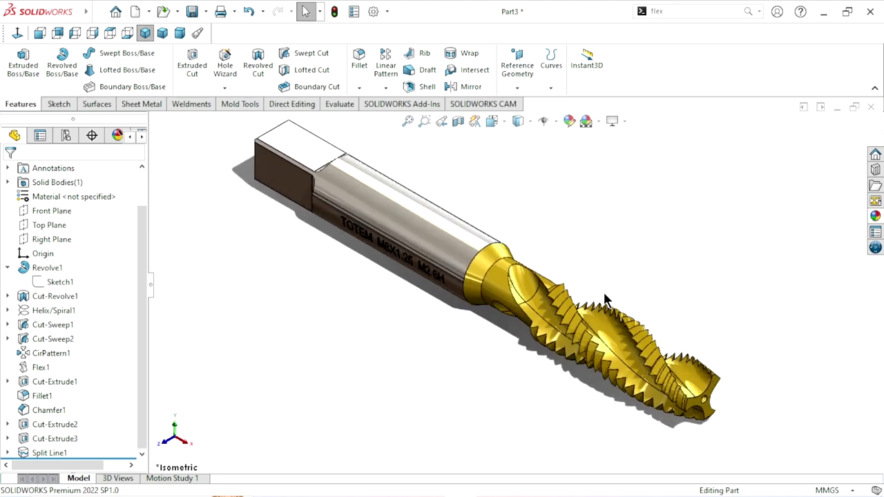
mouse_move(668, 276)
middle_down()
mouse_move(635, 232)
mouse_move(623, 283)
middle_up()
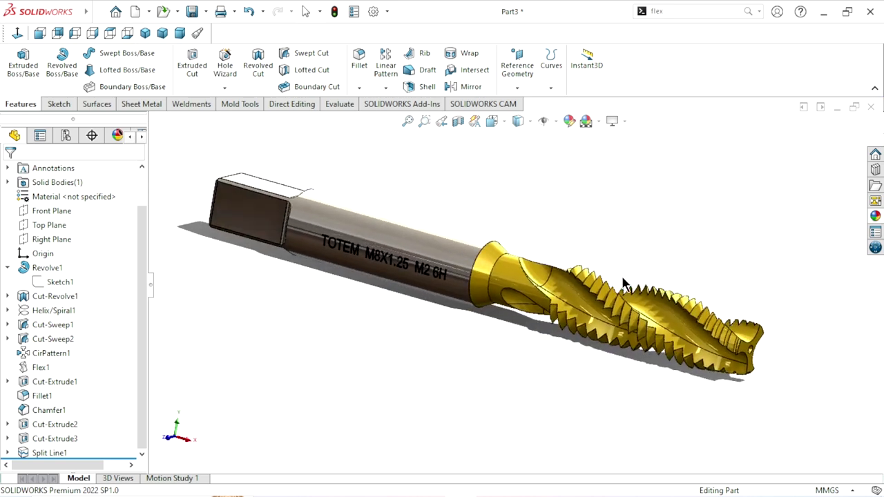
click(528, 123)
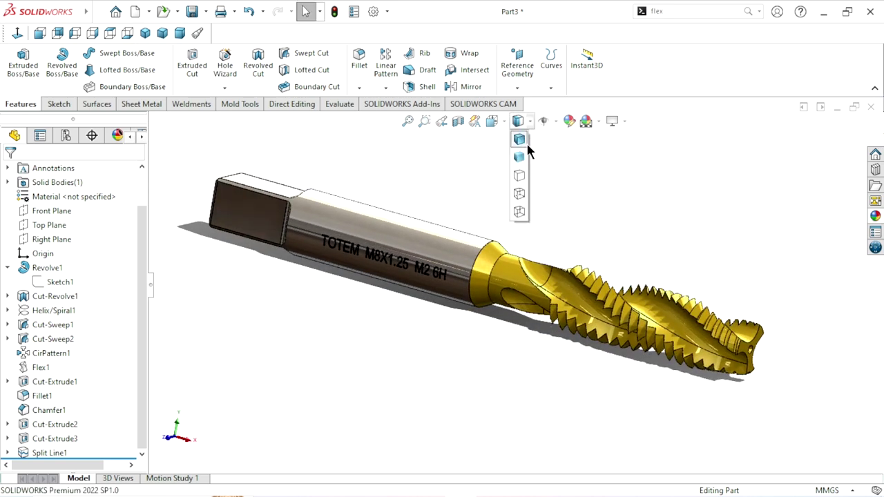
click(519, 157)
- Turn off Shadows In Shaded Mode and orbit the tap to a diagonal view, flutes upper right
mouse_move(562, 277)
middle_down()
mouse_move(396, 257)
mouse_move(374, 322)
mouse_move(396, 345)
mouse_move(427, 438)
mouse_move(534, 403)
mouse_move(584, 315)
mouse_move(656, 292)
mouse_move(675, 251)
middle_up()
click(624, 123)
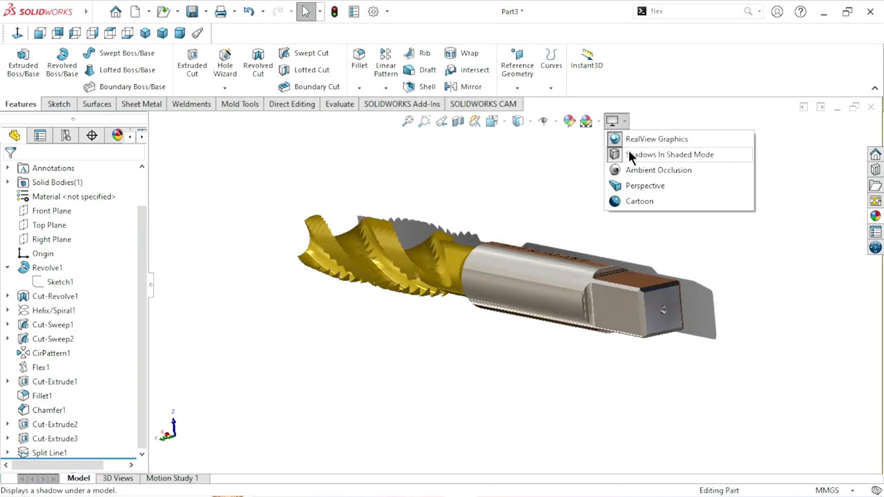
click(630, 156)
mouse_move(675, 255)
middle_down()
mouse_move(633, 306)
mouse_move(504, 276)
mouse_move(495, 251)
mouse_move(480, 246)
mouse_move(497, 191)
mouse_move(520, 265)
mouse_move(554, 222)
mouse_move(630, 286)
middle_up()
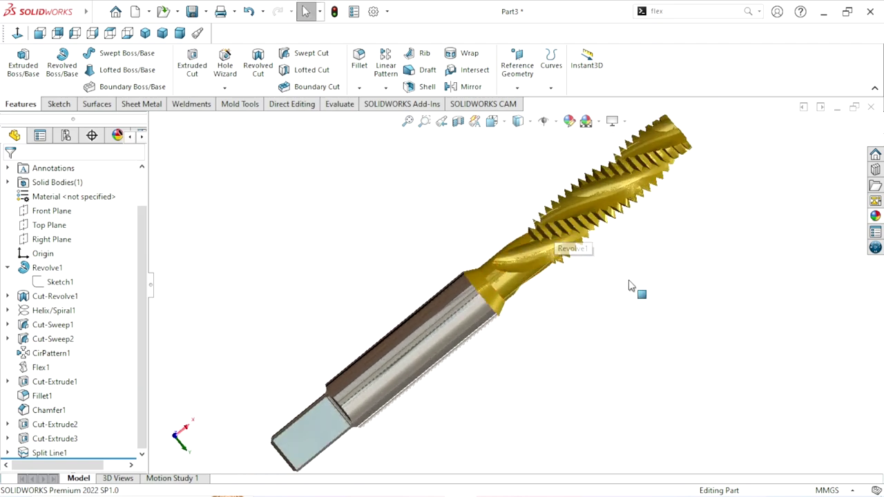